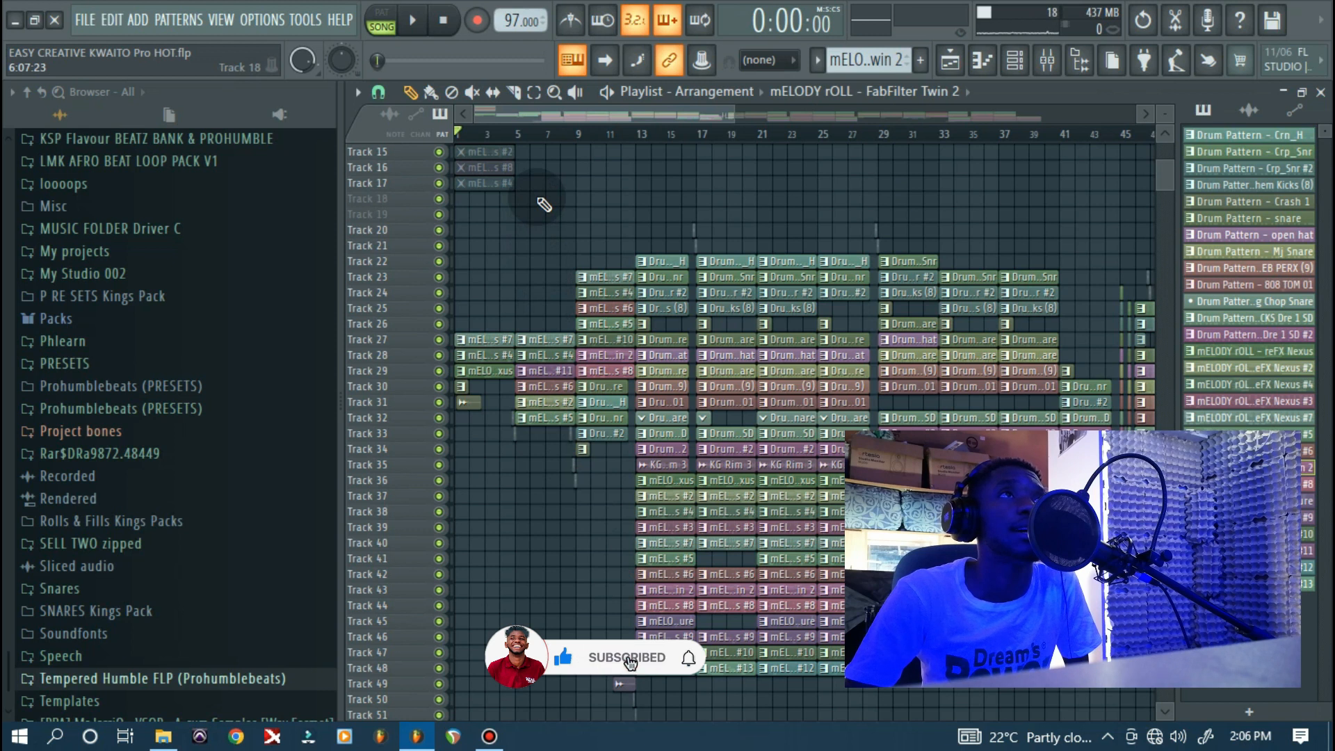
# Select the mELODY rOLL - reFX Nexus pattern and examine its Nexus channel's preset in the plugin library
pyautogui.scroll(5, 488, 133)
pyautogui.moveTo(504, 114); pyautogui.dragTo(485, 121)
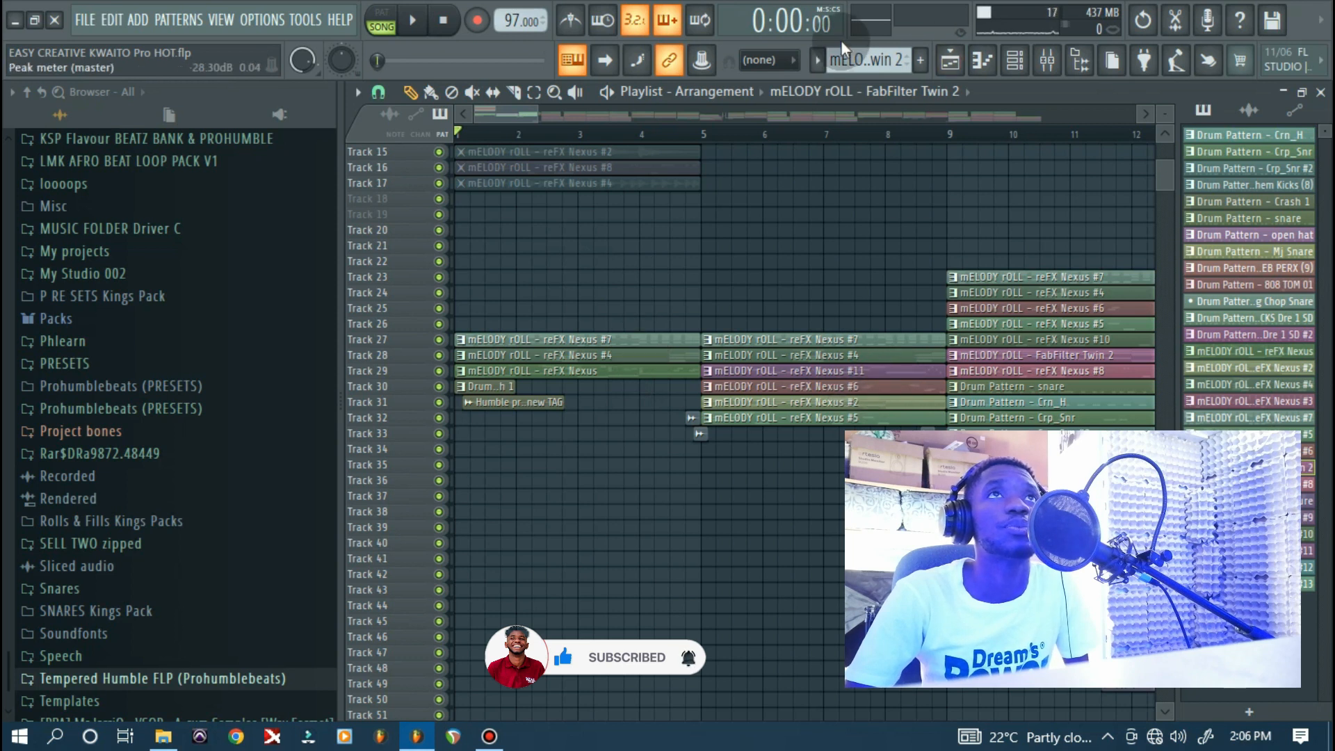
pyautogui.click(818, 61)
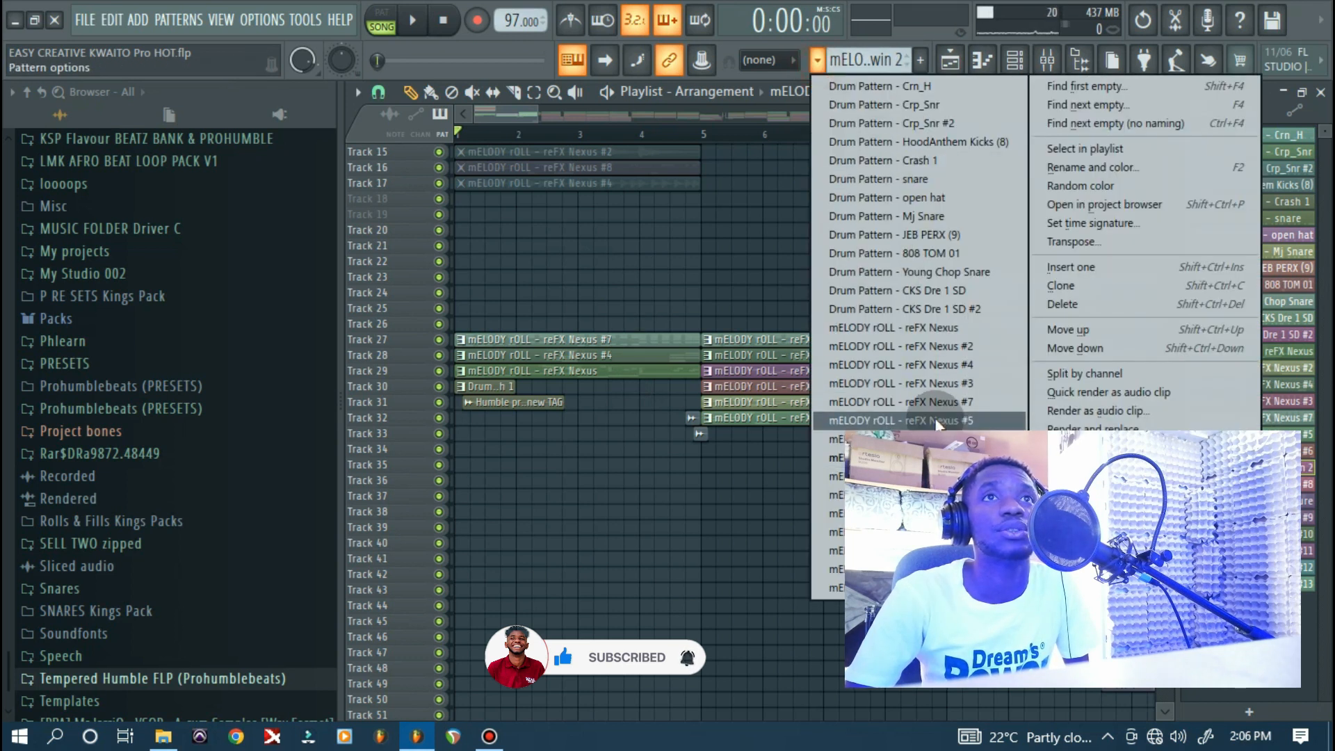
pyautogui.click(936, 326)
pyautogui.click(1017, 61)
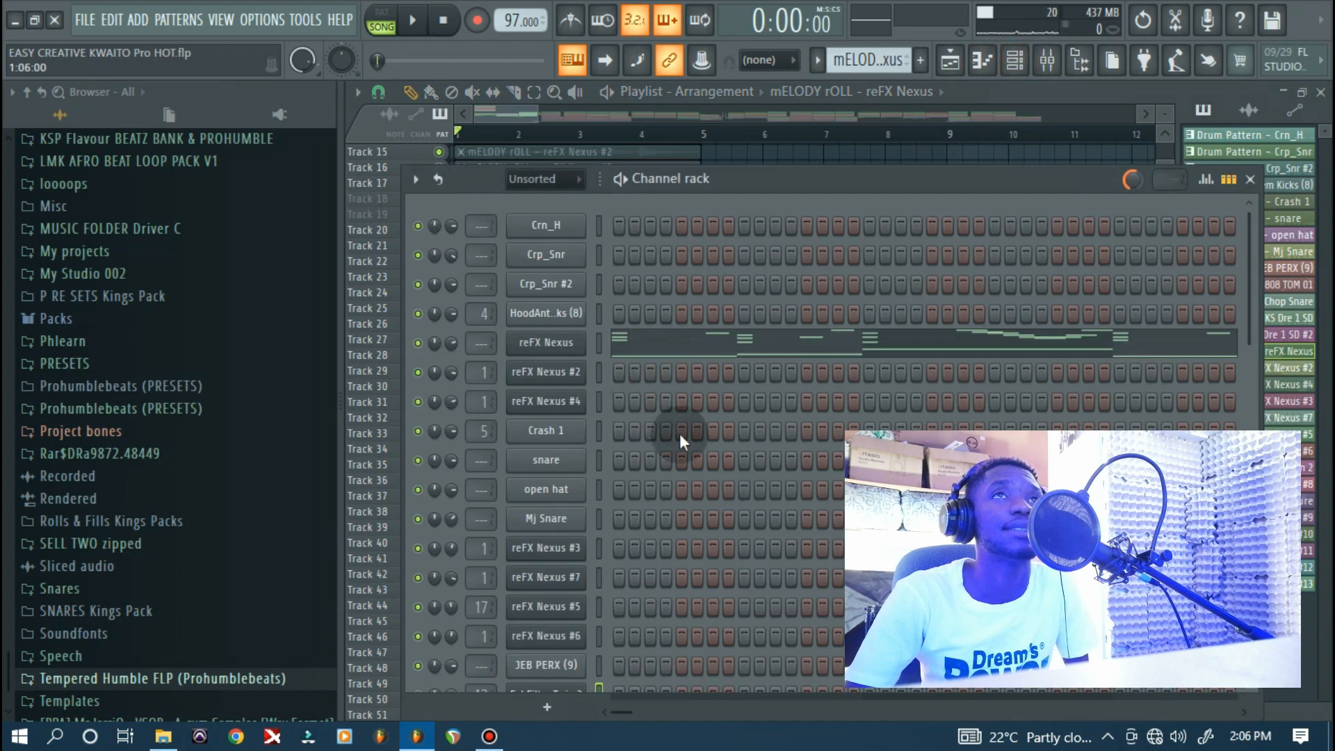
pyautogui.click(567, 350)
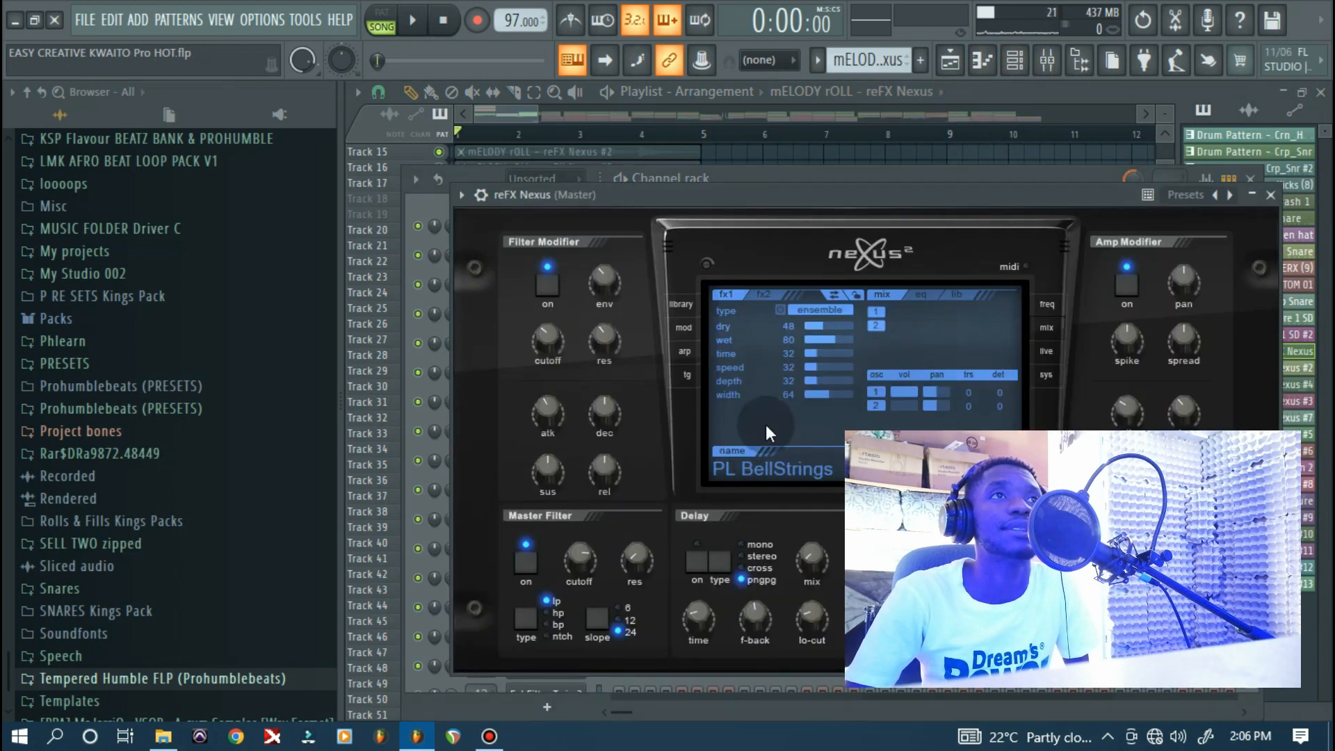
pyautogui.click(691, 307)
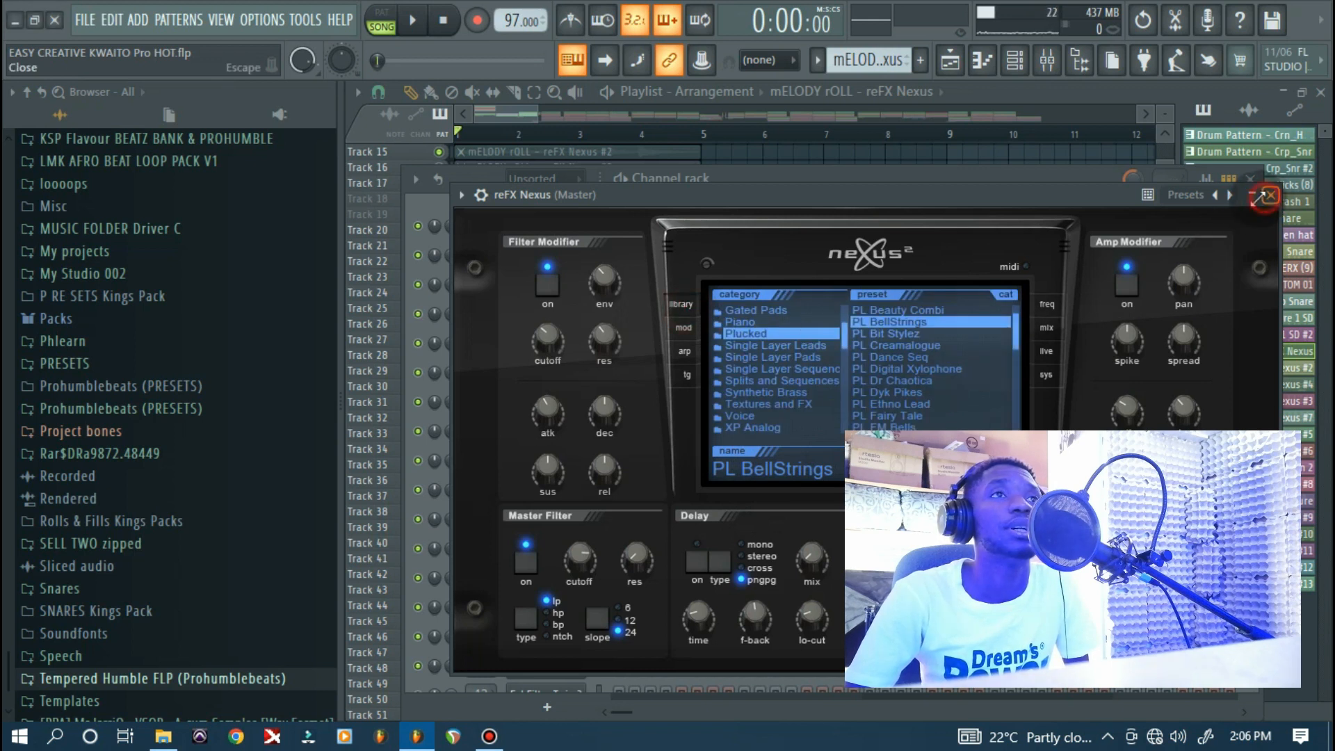
pyautogui.click(1270, 196)
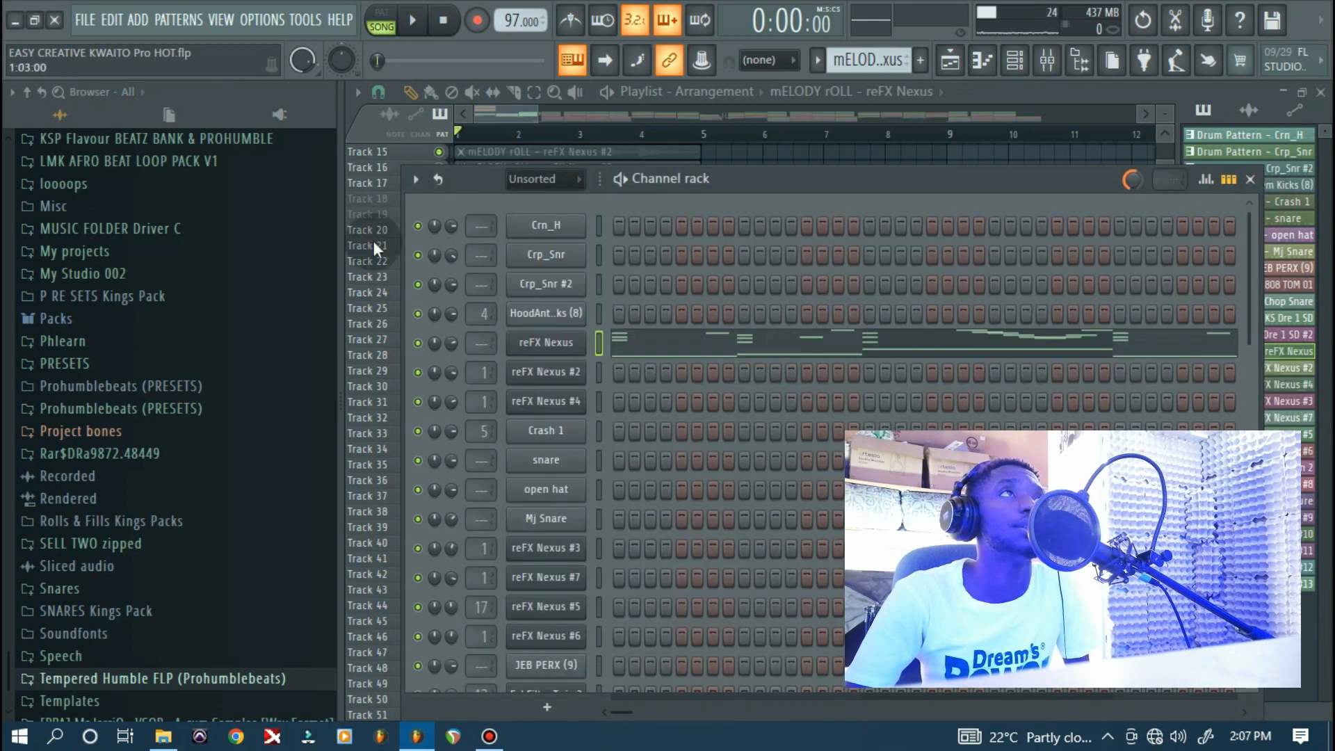
# Play the reFX Nexus pattern and examine all its notes in the piano roll
pyautogui.click(421, 23)
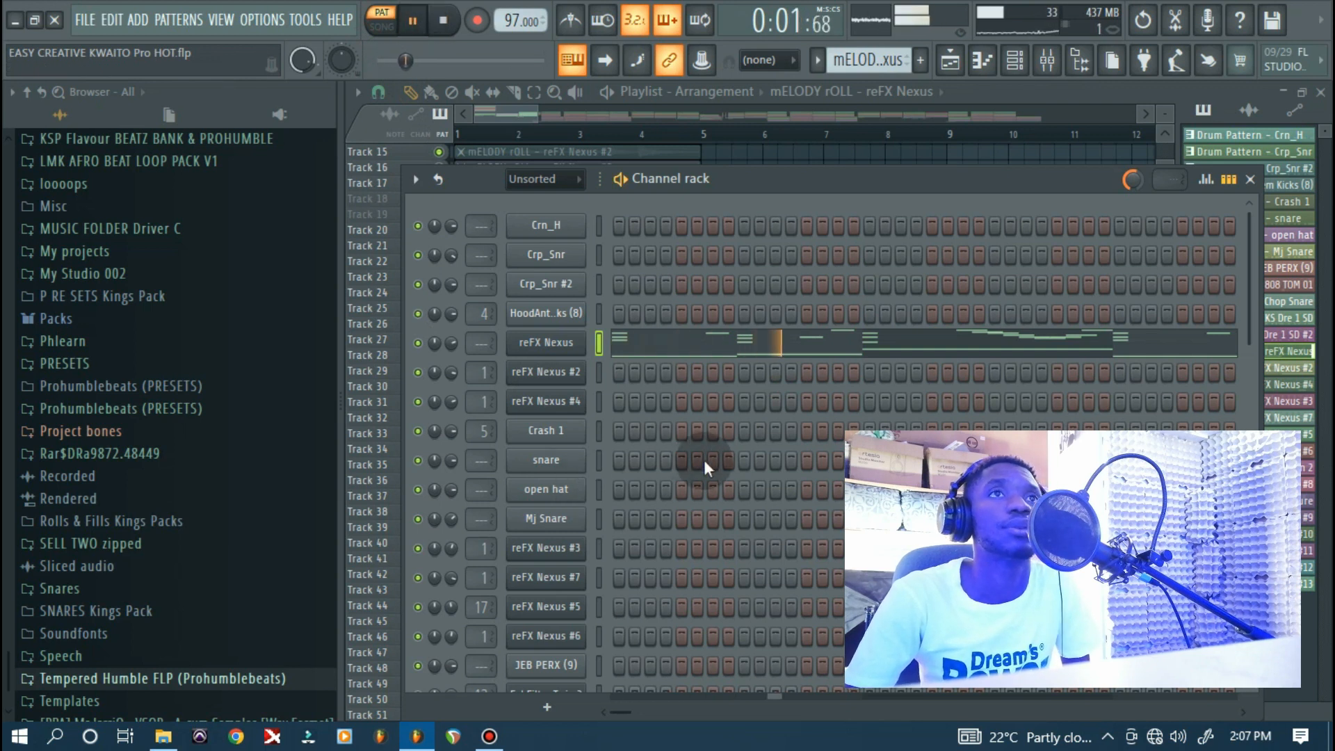
pyautogui.click(827, 343)
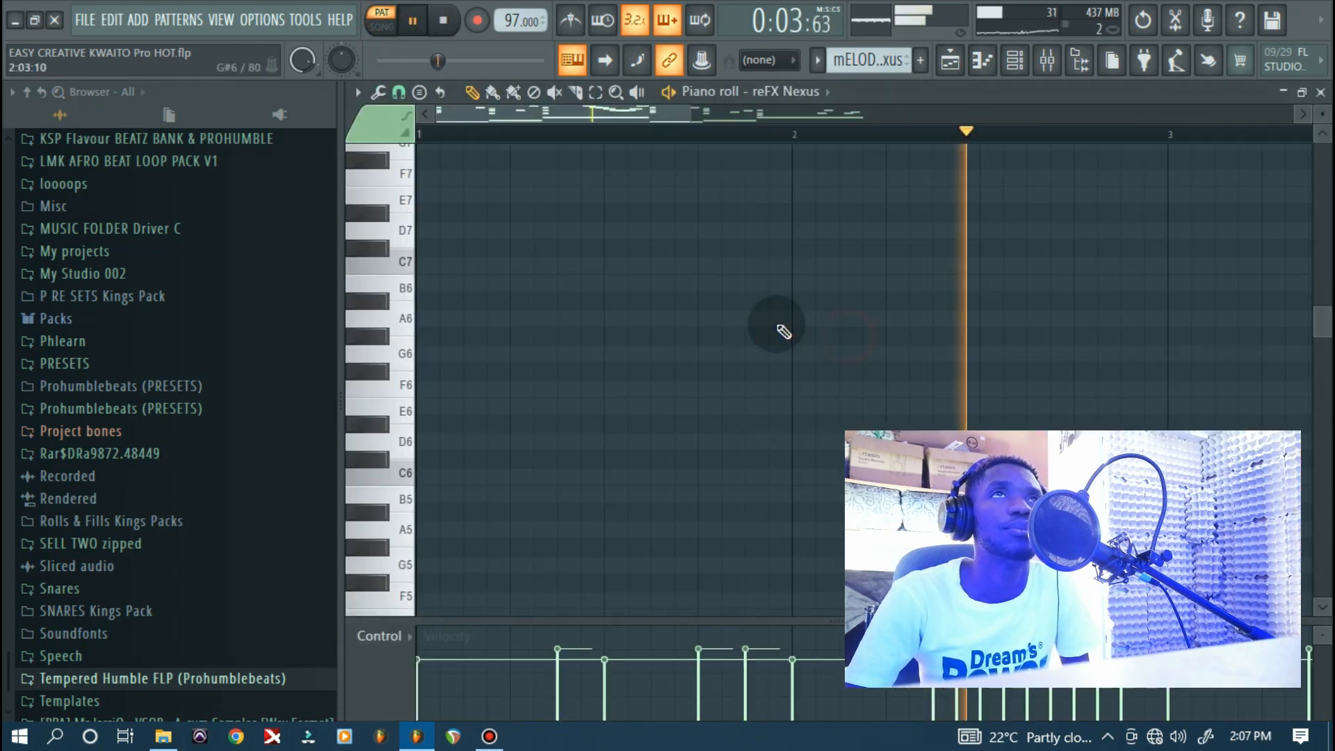
pyautogui.moveTo(689, 113); pyautogui.dragTo(1279, 196)
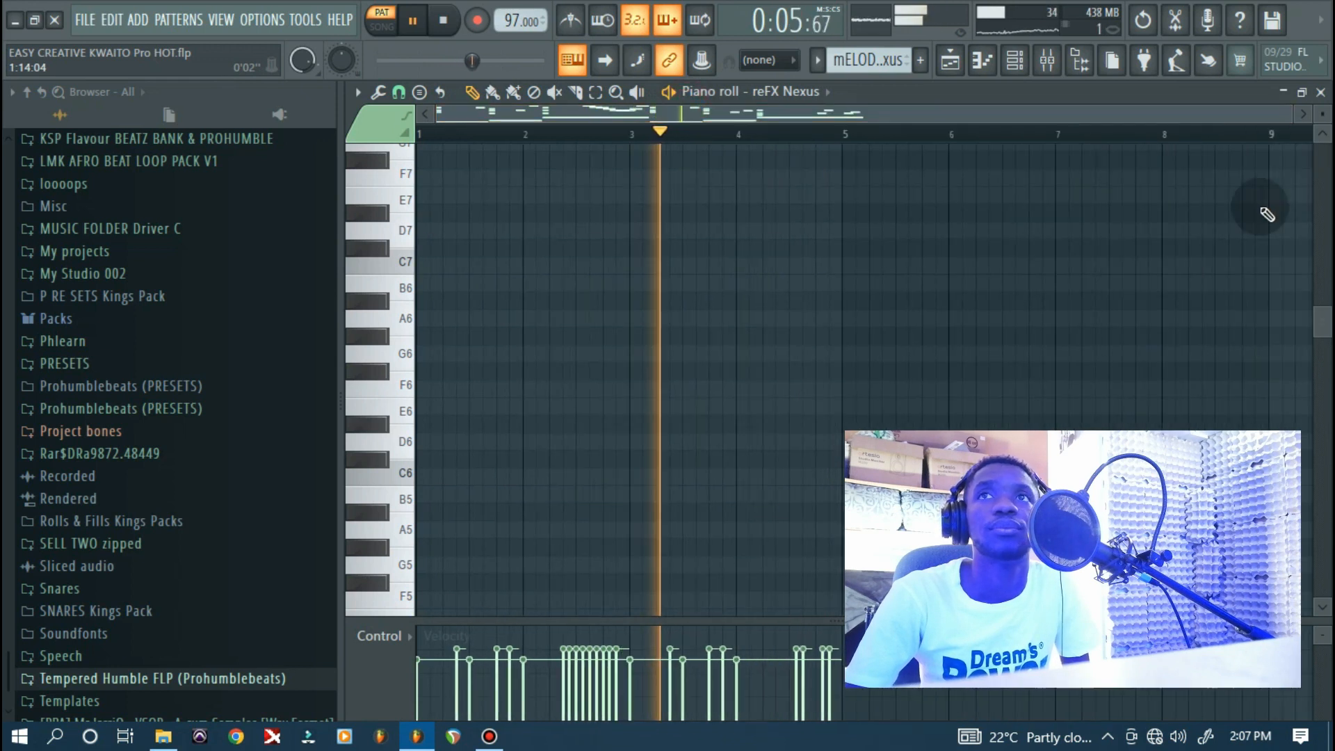
pyautogui.moveTo(1317, 322); pyautogui.dragTo(1311, 439)
pyautogui.moveTo(1316, 110); pyautogui.dragTo(1316, 140)
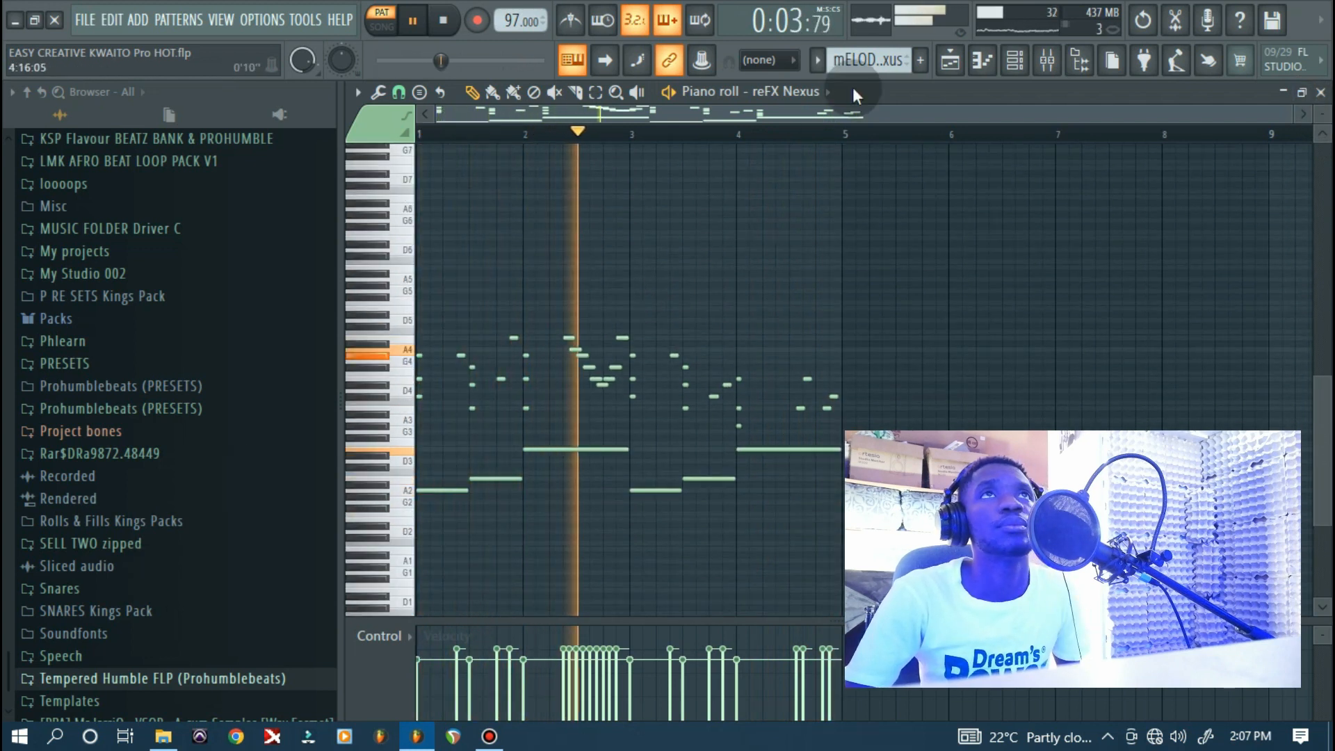
pyautogui.press('space')
# Switch to the mELODY rOLL - reFX Nexus #2 pattern and play its chords in the piano roll
pyautogui.click(1014, 62)
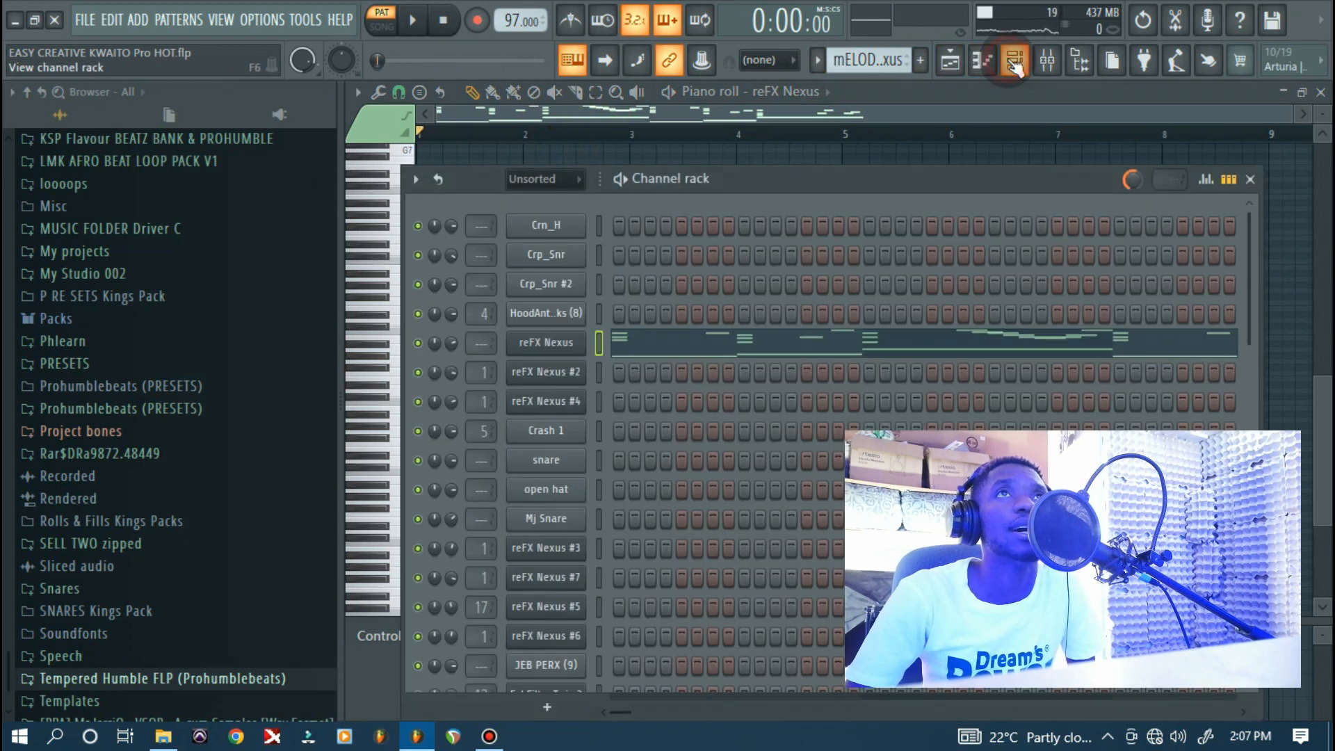
pyautogui.click(817, 61)
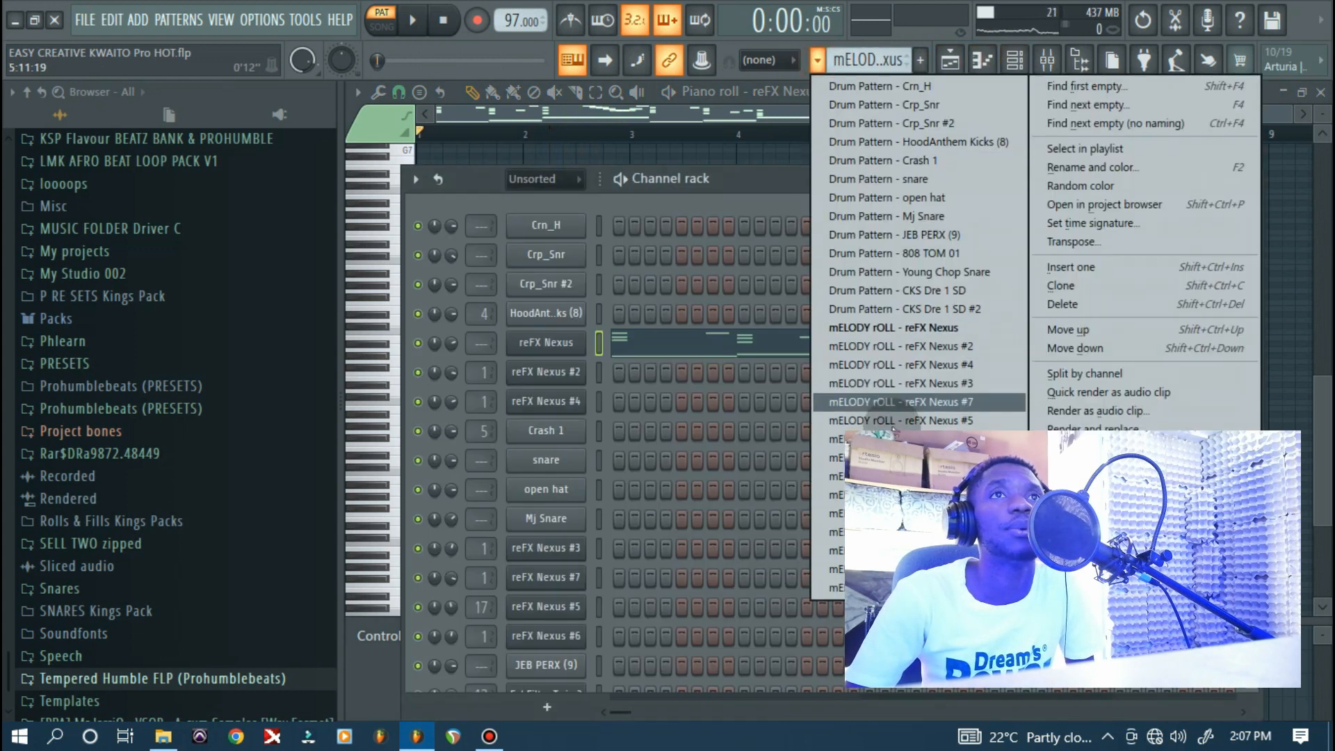
pyautogui.click(893, 350)
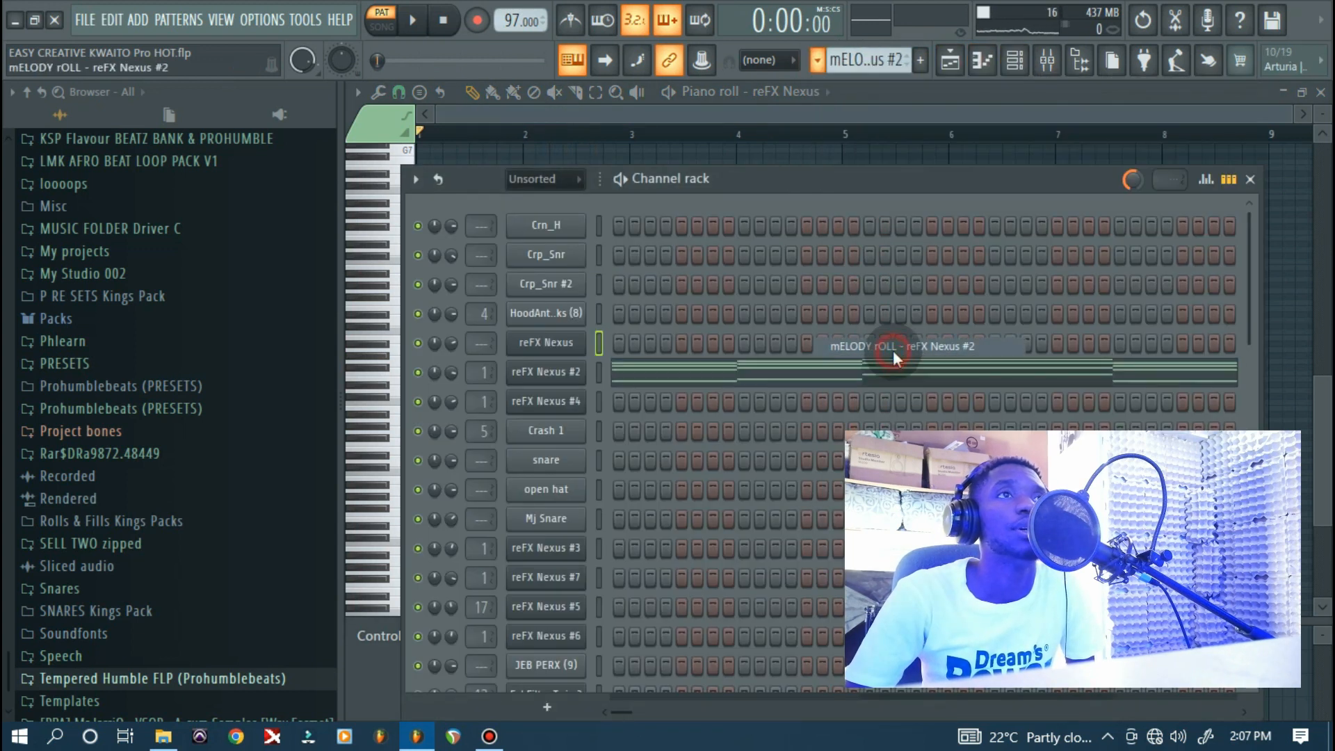
pyautogui.click(658, 376)
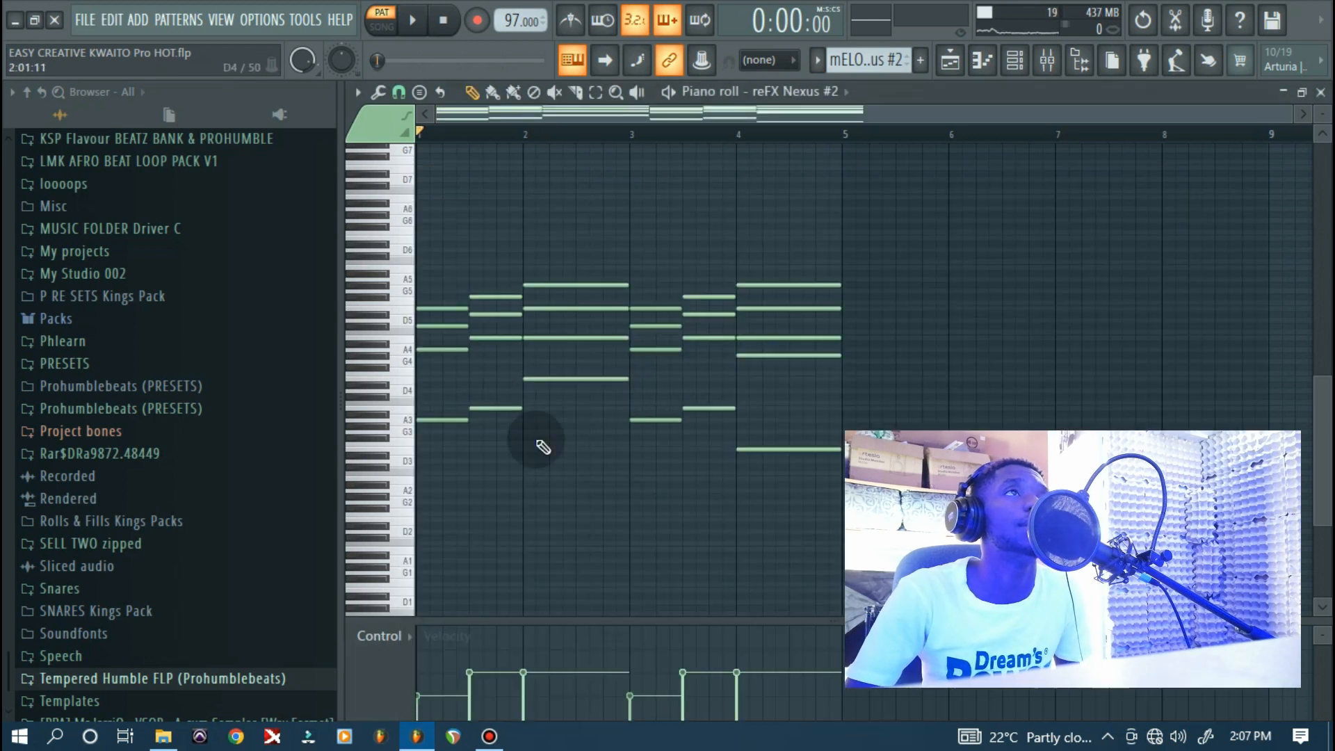
pyautogui.press('space')
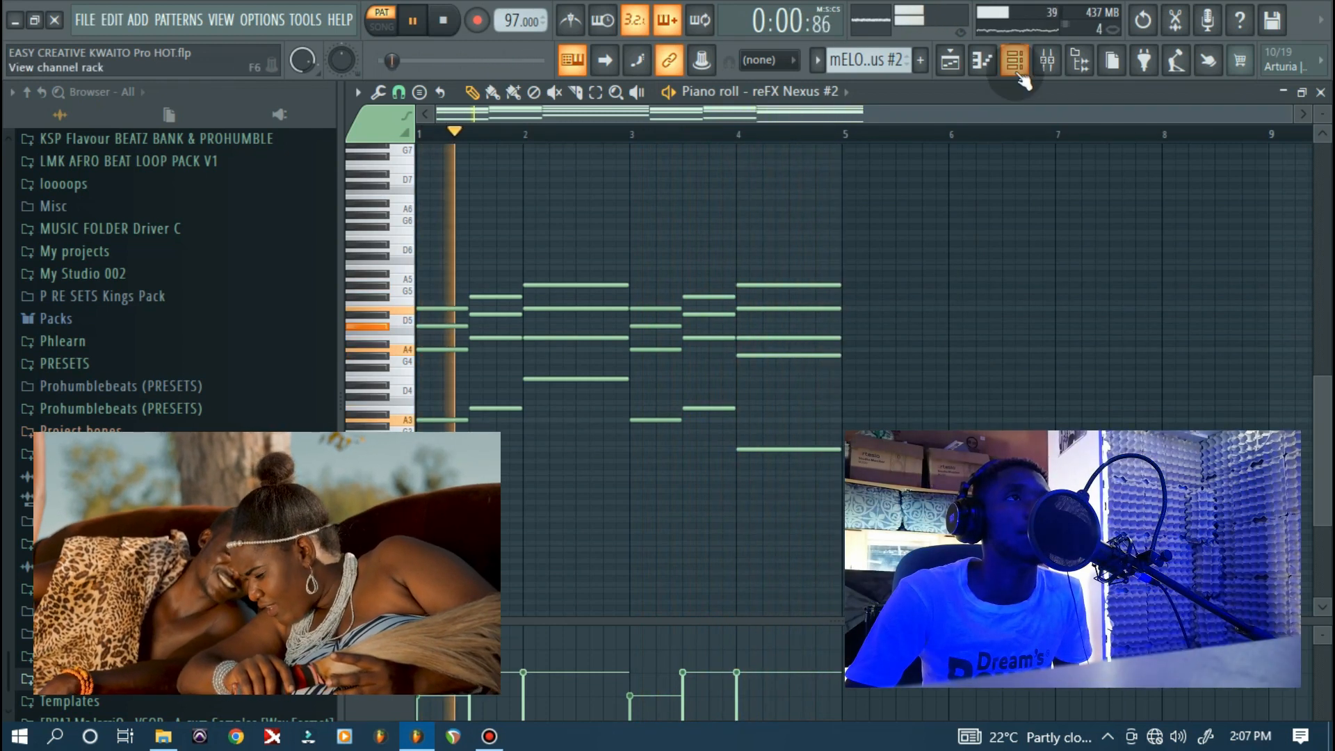
pyautogui.press('space')
# Examine the preset loaded in the reFX Nexus #4 channel in the plugin's library, and close the plugin
pyautogui.click(1020, 75)
pyautogui.click(549, 400)
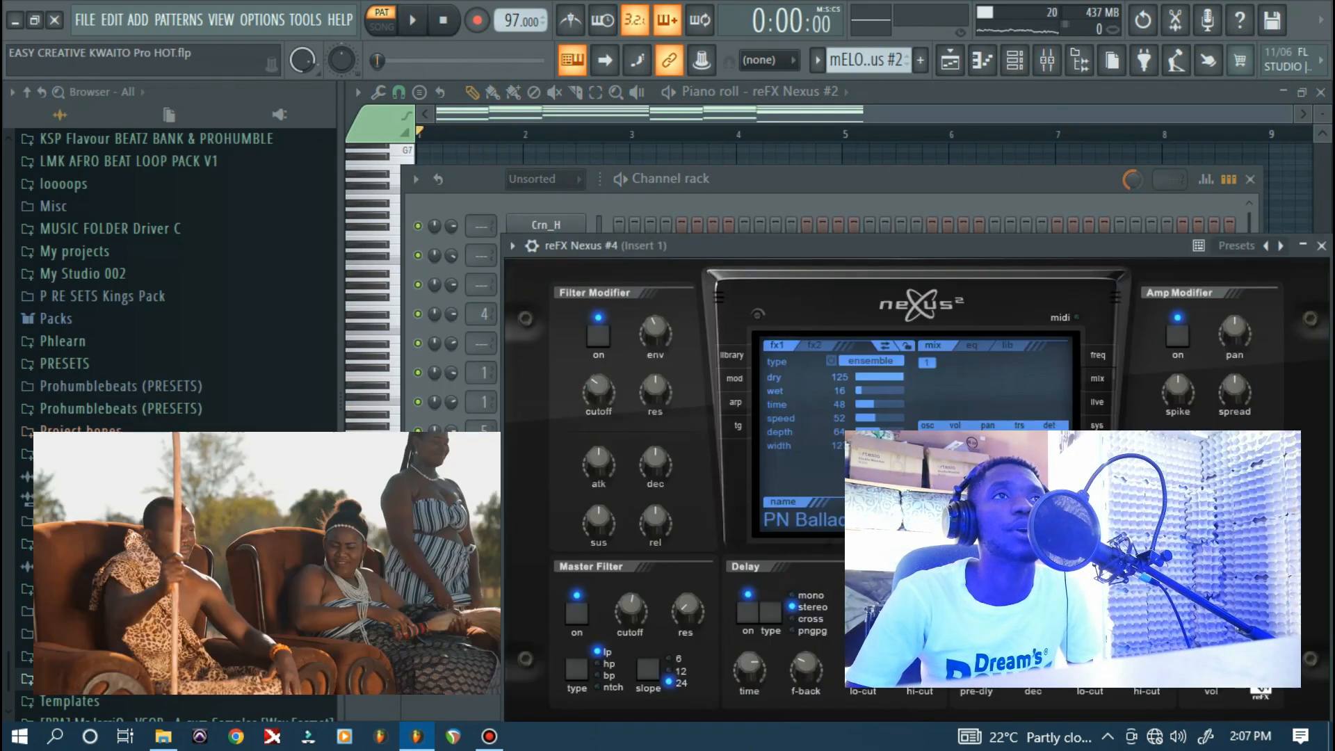
pyautogui.click(730, 355)
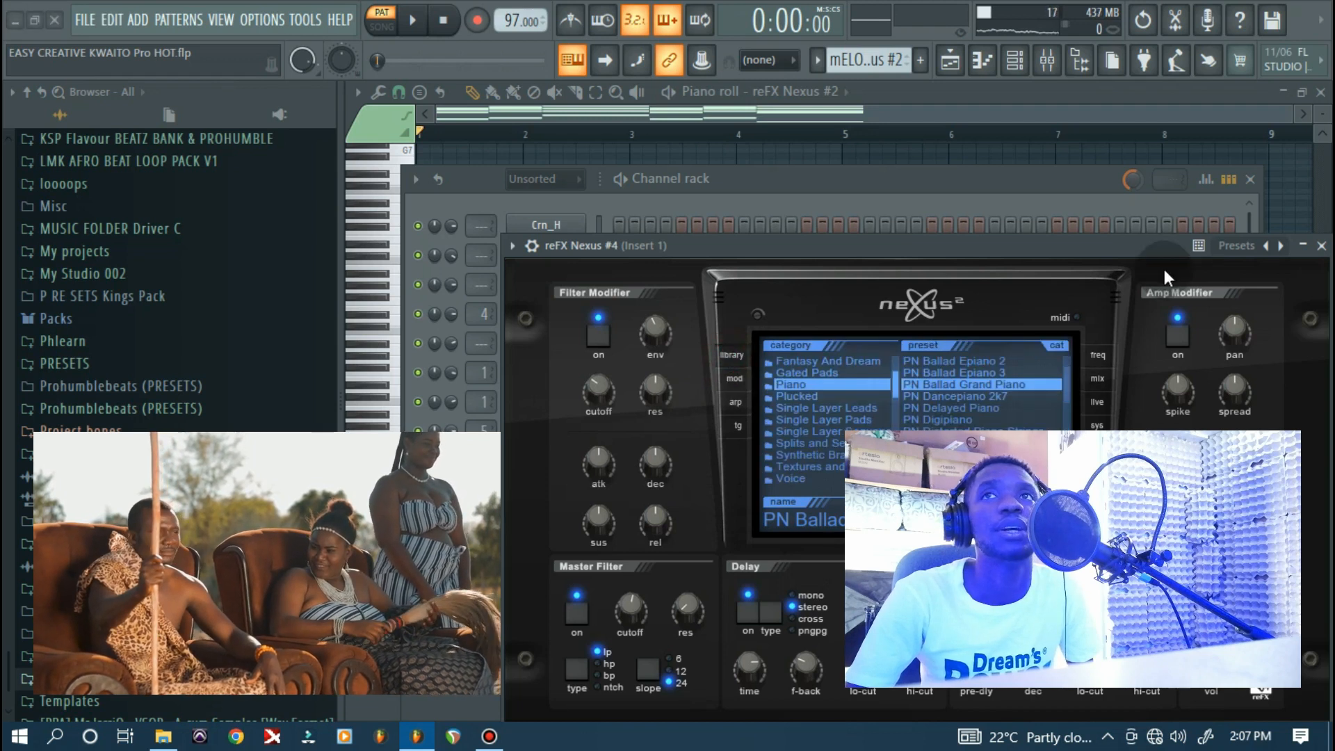
pyautogui.click(1321, 246)
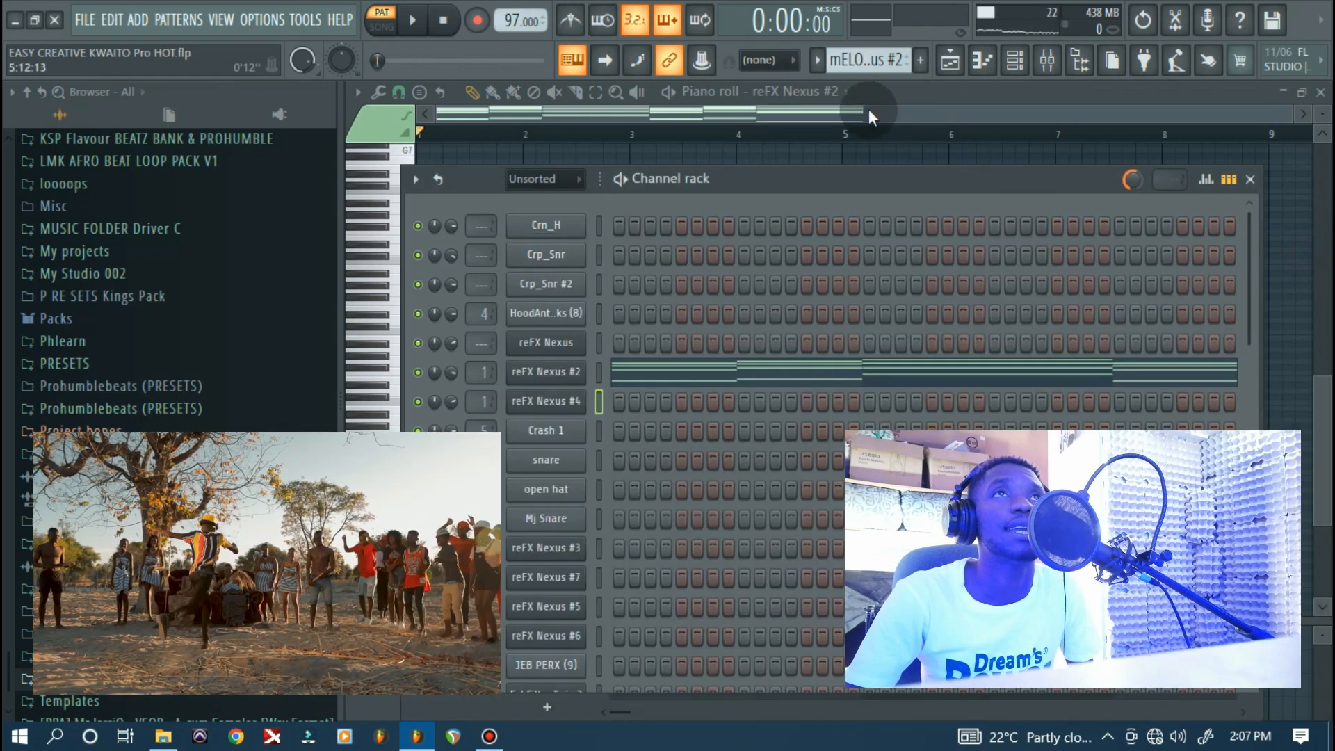
# Select the mELODY rOLL - reFX Nexus #4 pattern and inspect its Nexus plugin's preset and detailed channel settings
pyautogui.click(829, 64)
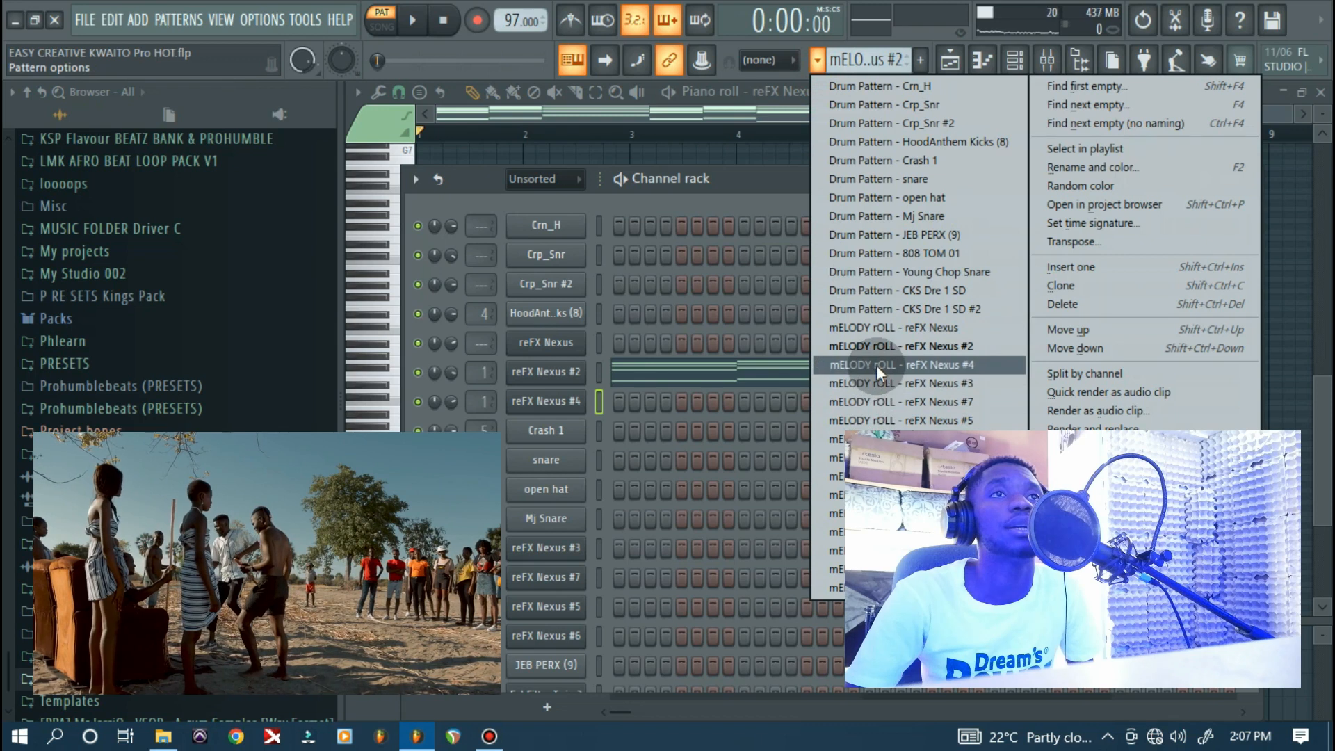
pyautogui.click(876, 365)
pyautogui.click(548, 402)
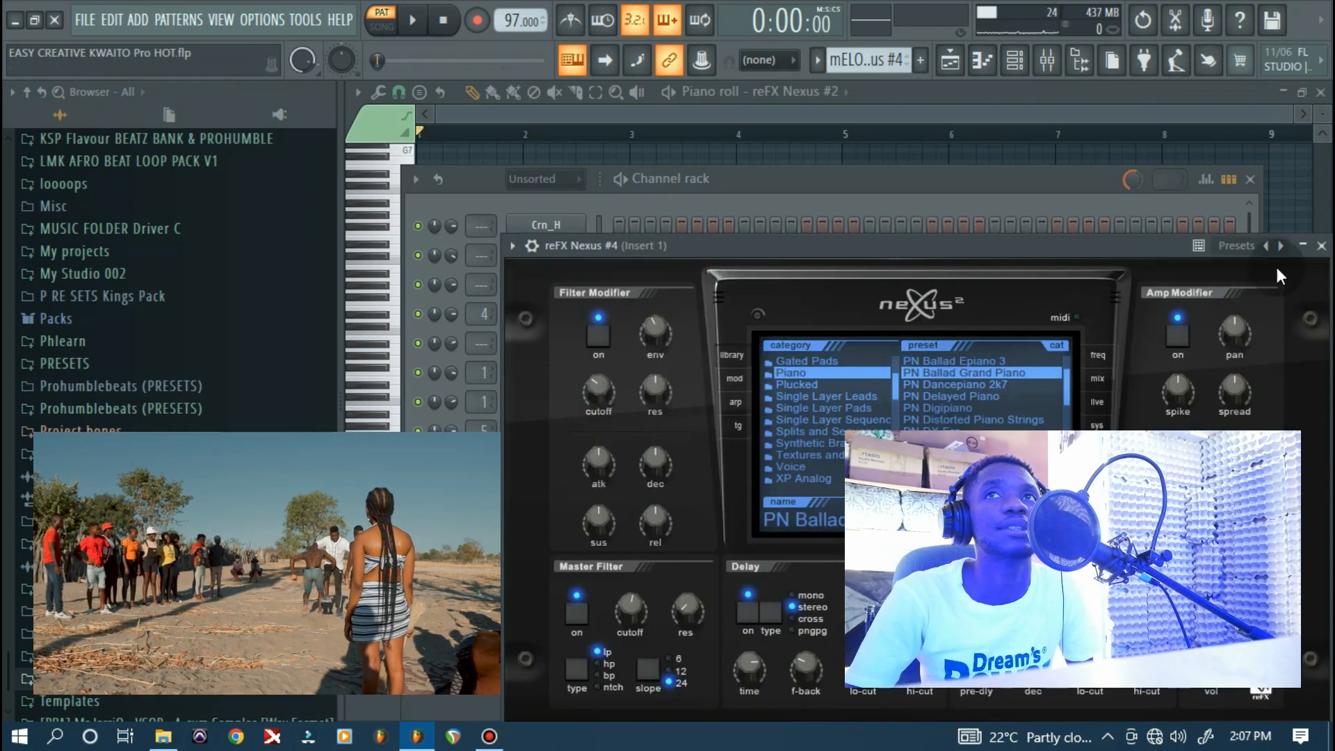
pyautogui.click(532, 245)
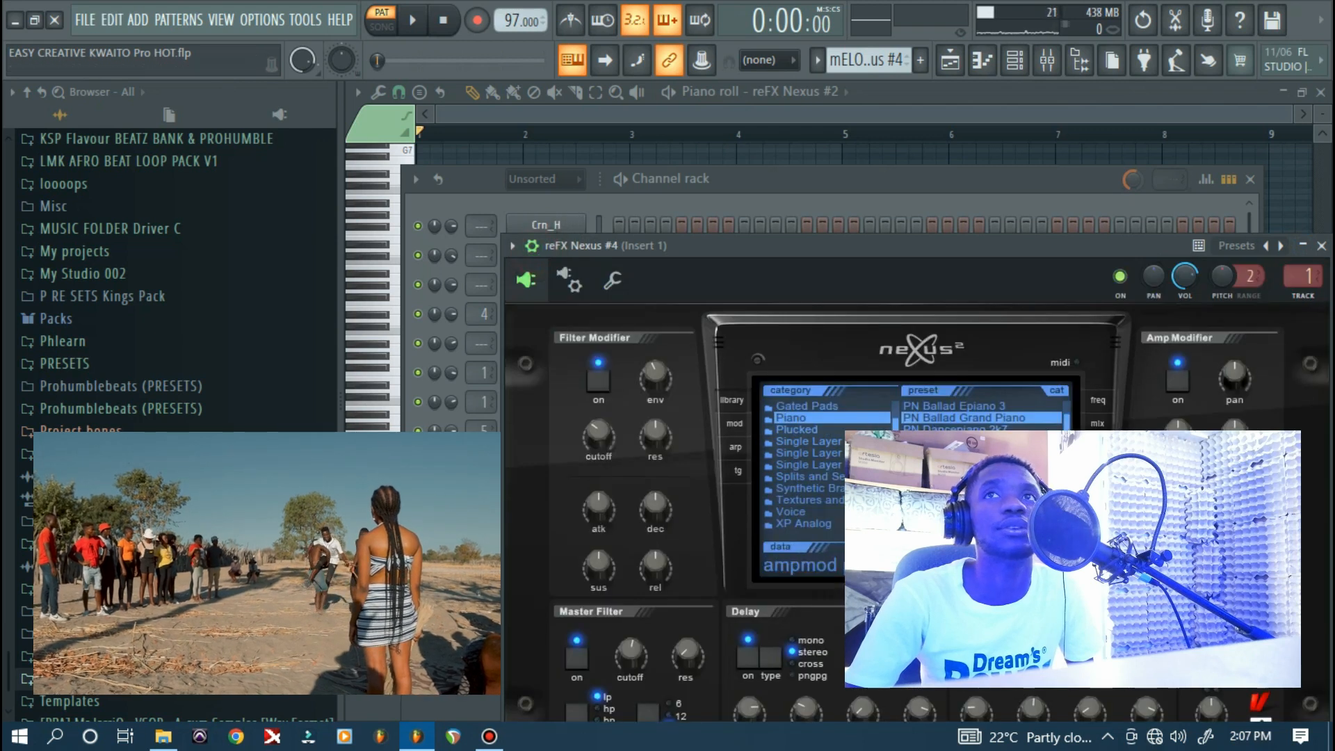
pyautogui.click(1322, 248)
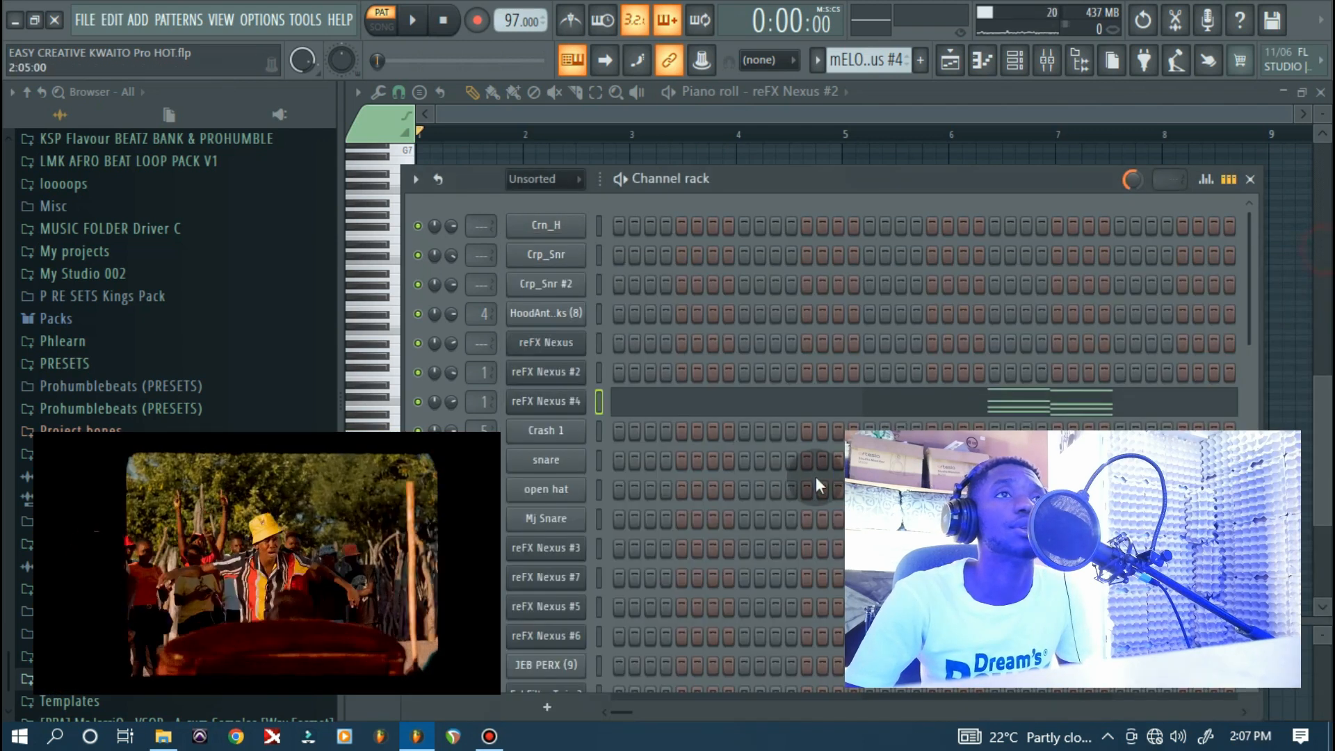
# Play both chord sections of the reFX Nexus #4 pattern in the piano roll, in bars 2 and 4
pyautogui.click(794, 410)
pyautogui.press('space')
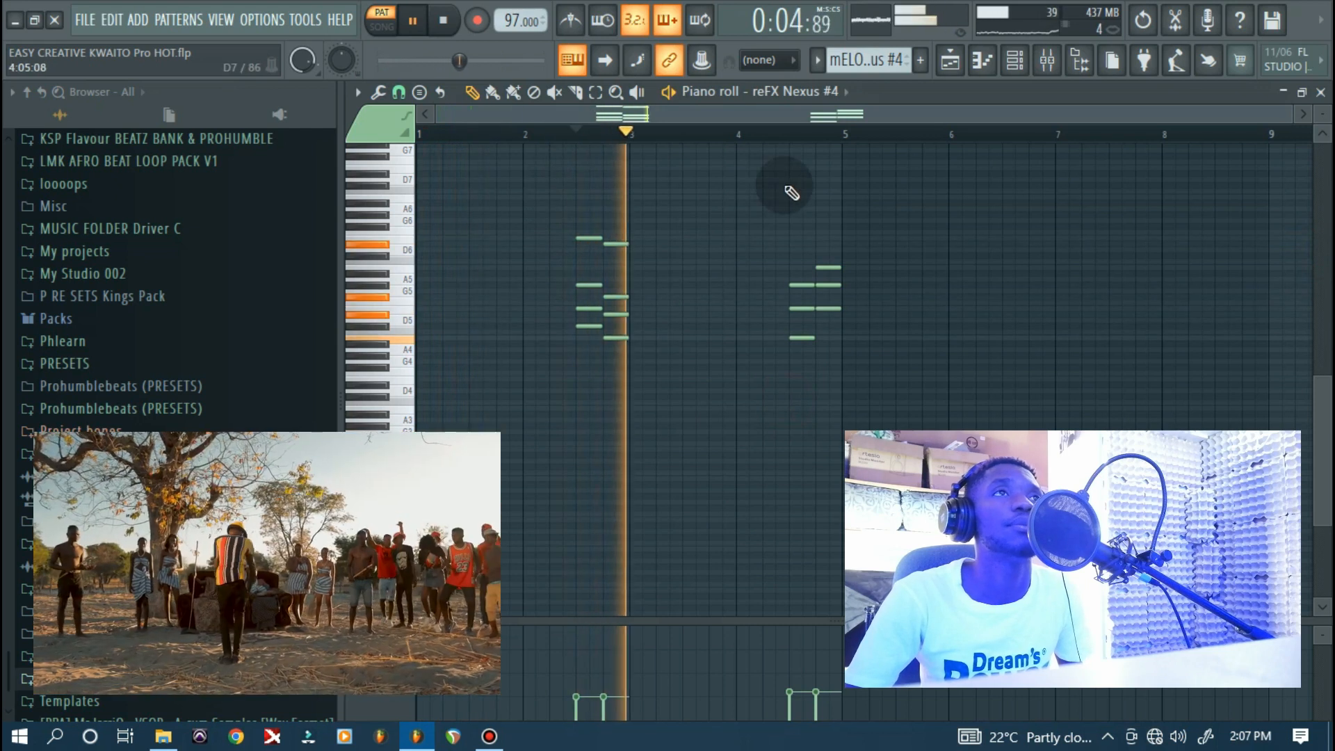
pyautogui.click(790, 132)
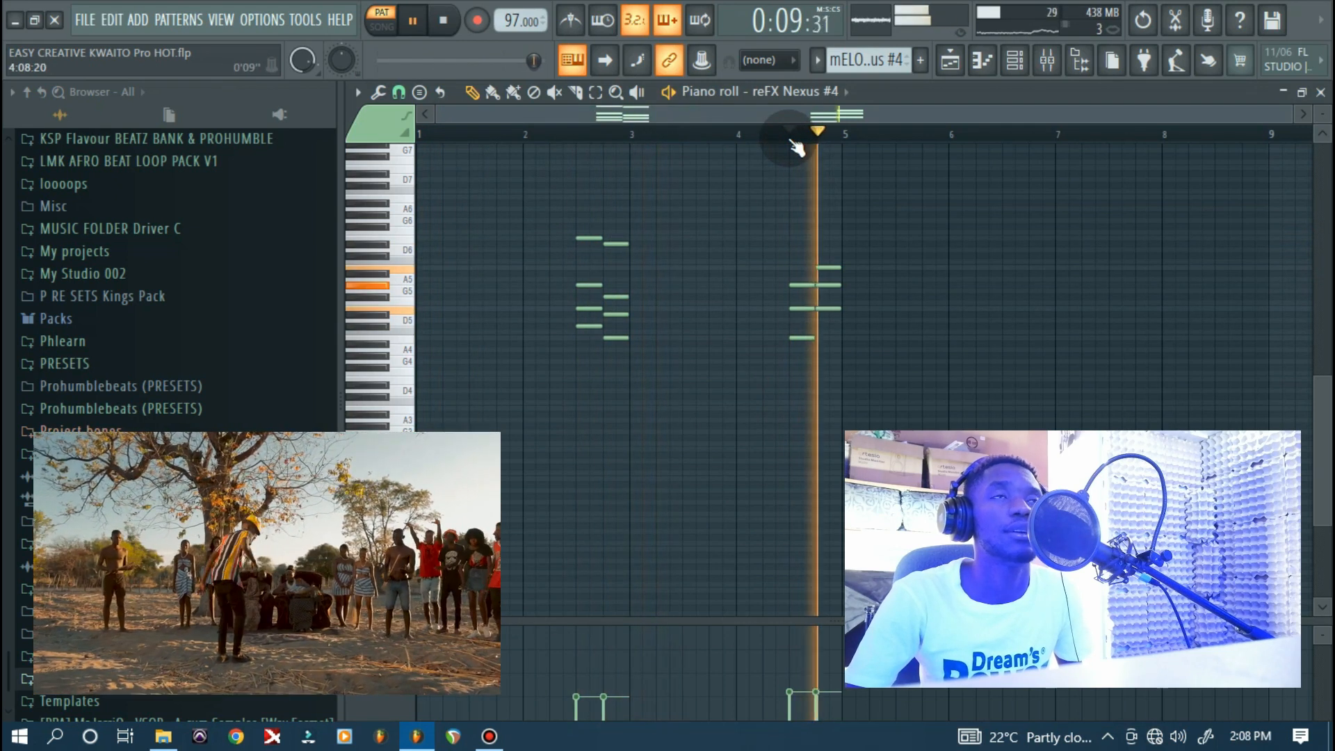
pyautogui.press('space')
pyautogui.click(570, 137)
pyautogui.press('space')
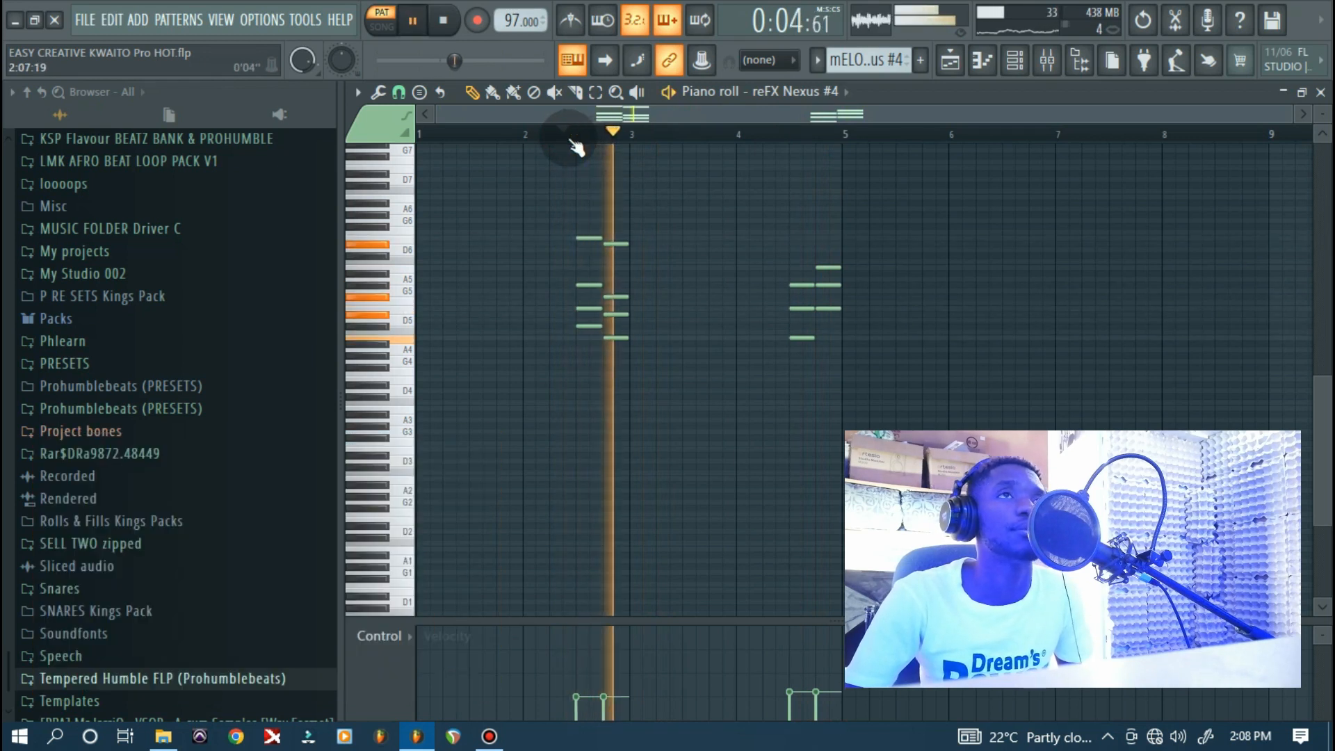
pyautogui.click(789, 132)
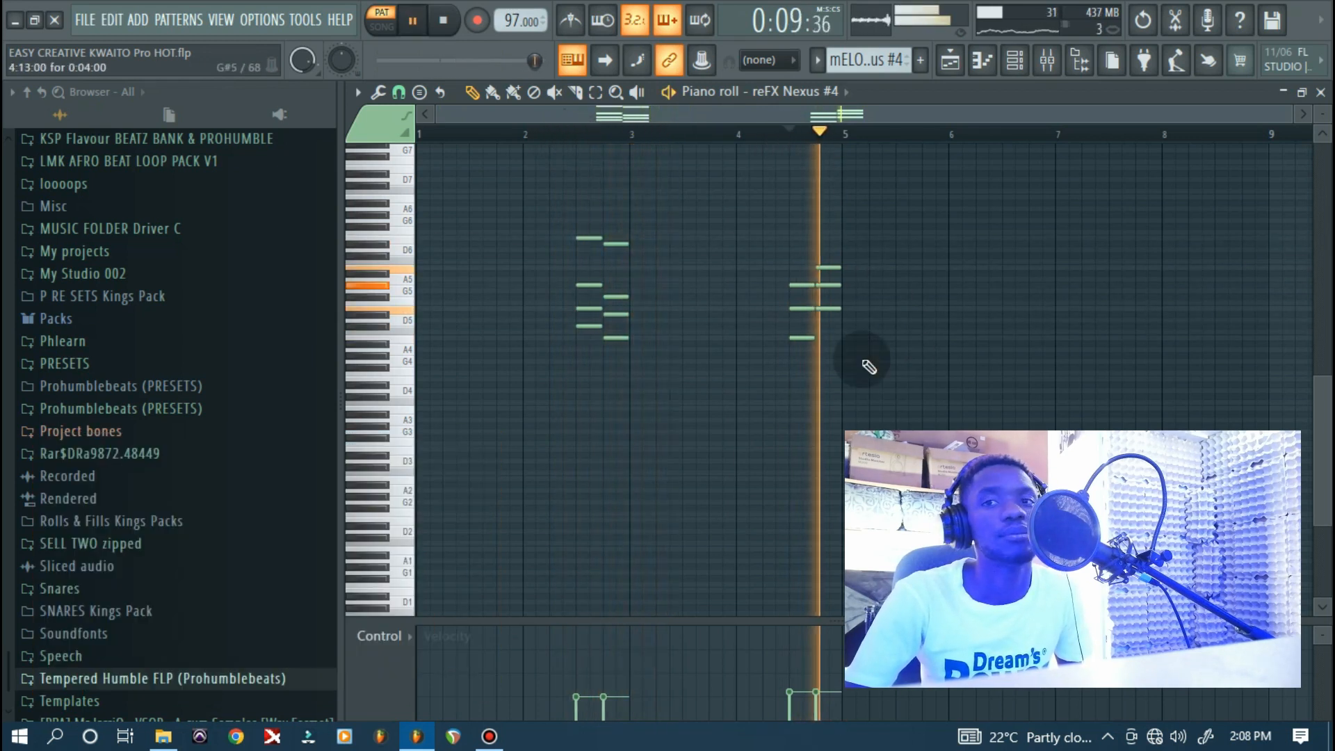
pyautogui.press('space')
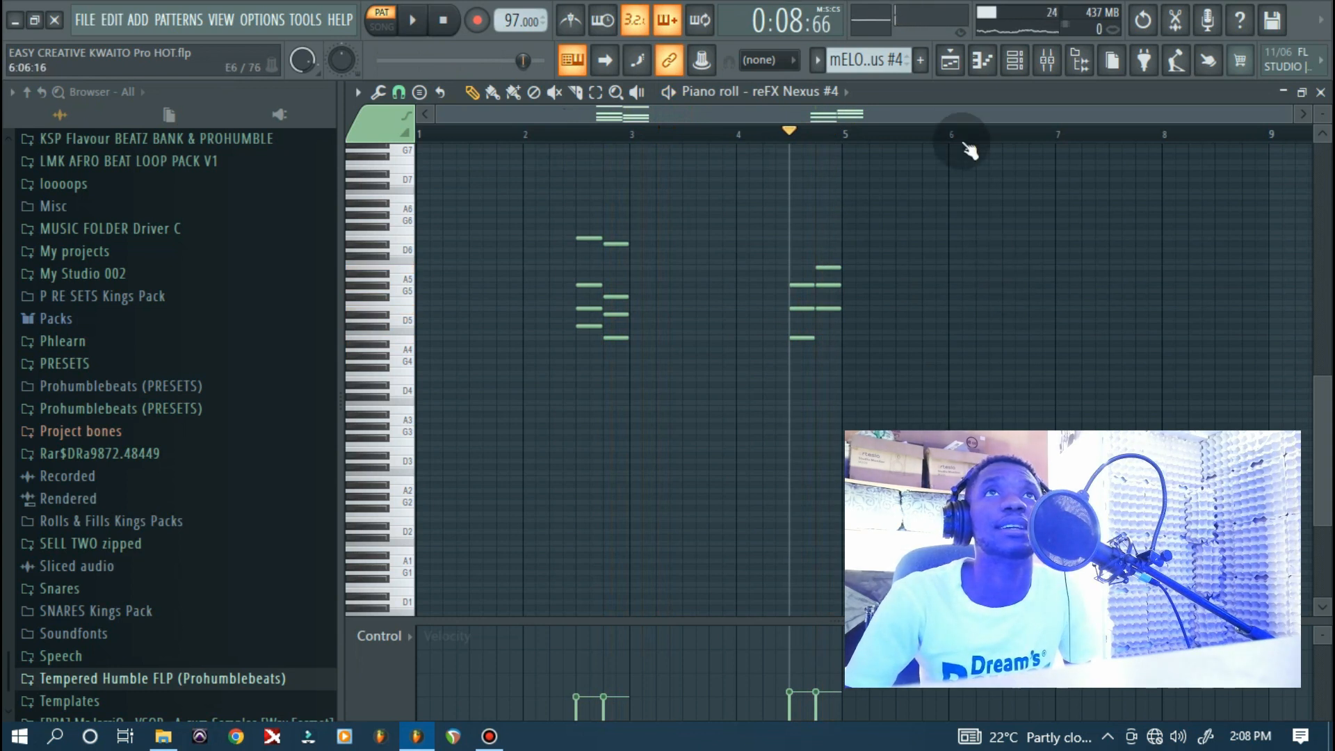
# Select the mELODY rOLL - reFX Nexus #3 pattern and inspect its Nexus plugin's library preset and detailed channel settings
pyautogui.click(815, 62)
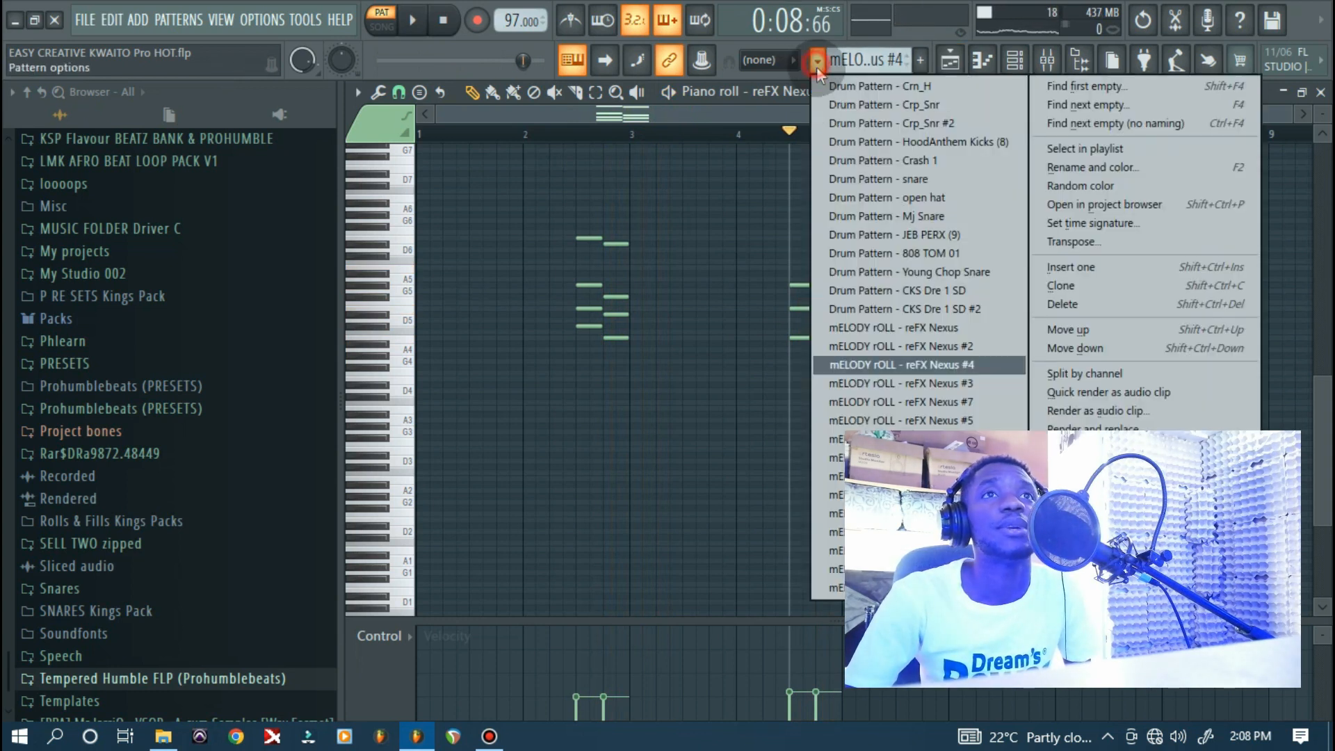
pyautogui.click(835, 385)
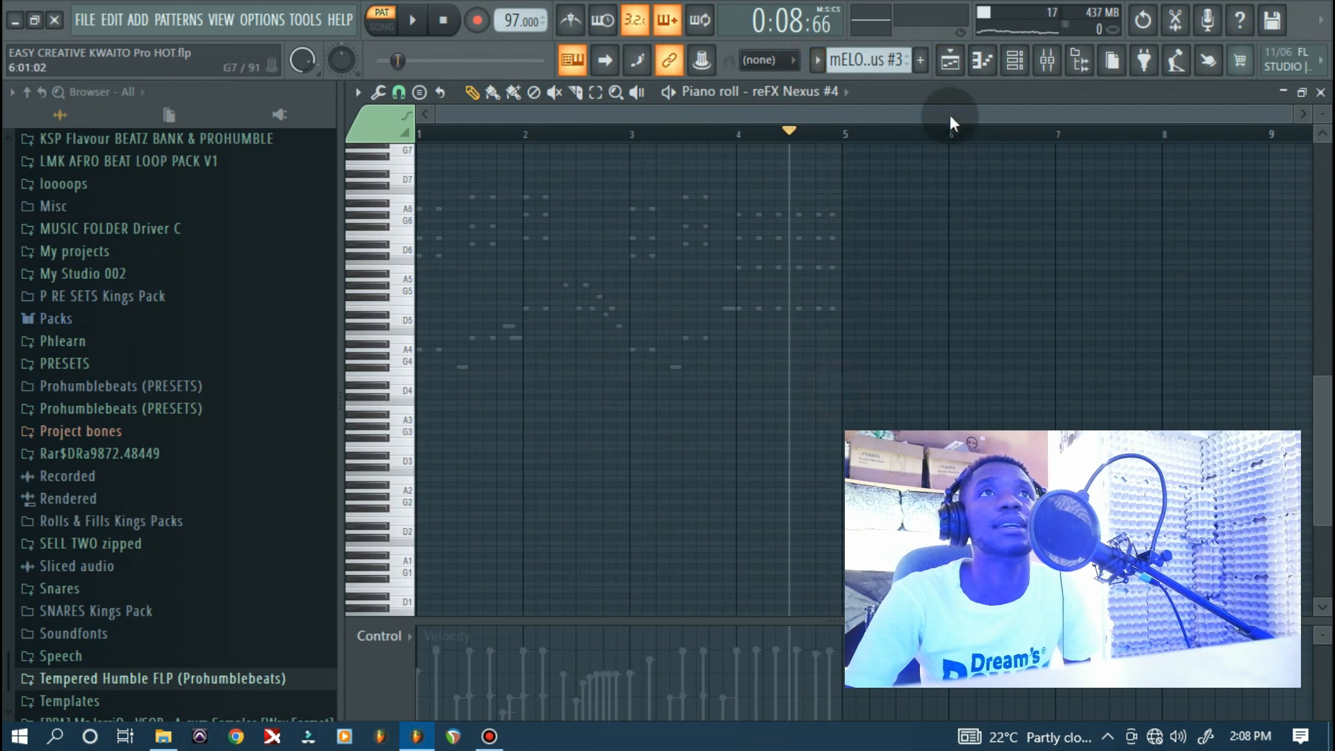
pyautogui.click(1022, 62)
pyautogui.click(575, 547)
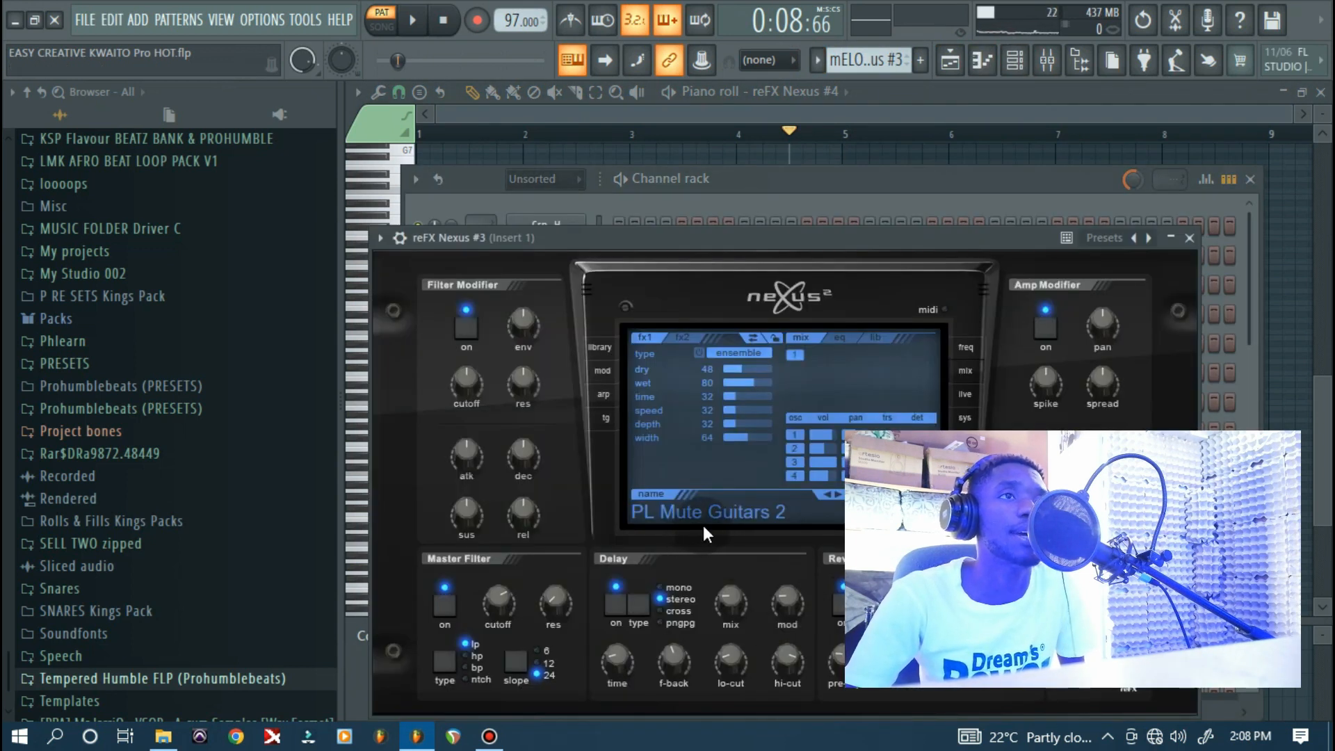
pyautogui.click(599, 370)
pyautogui.click(600, 346)
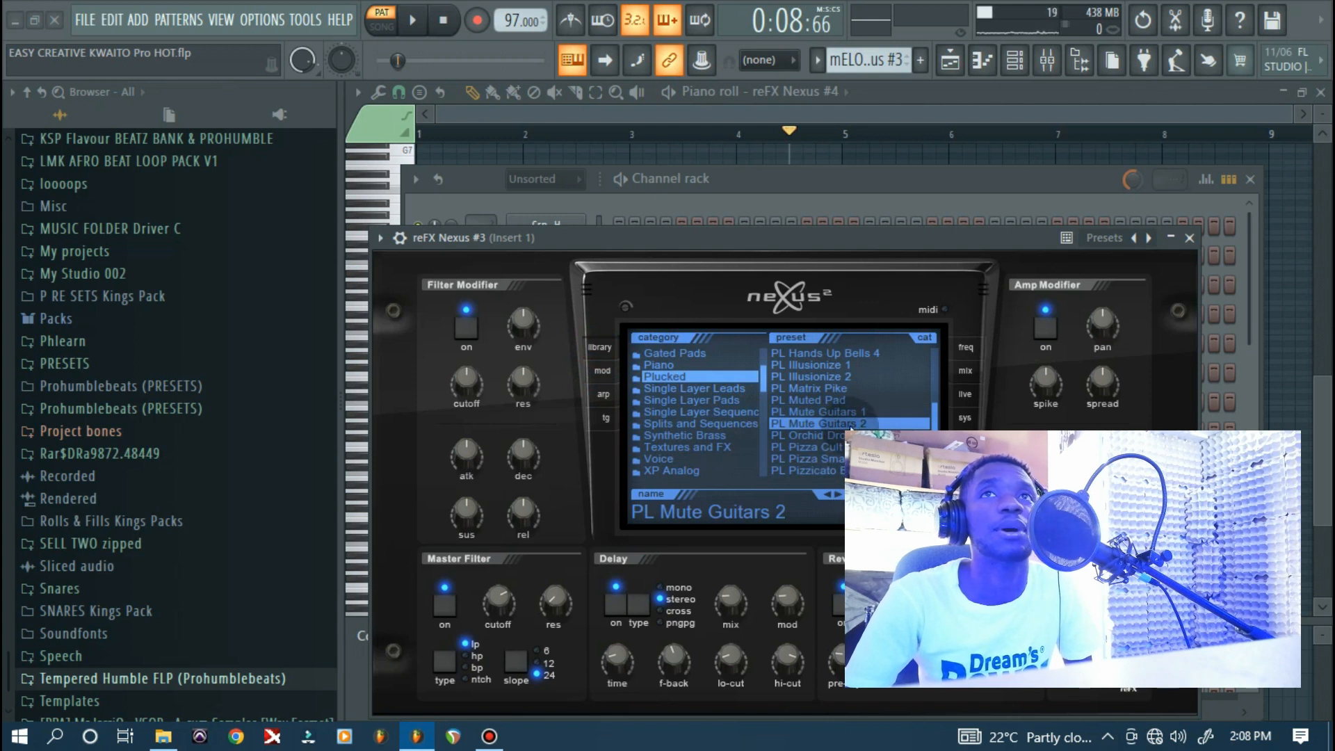
pyautogui.click(400, 241)
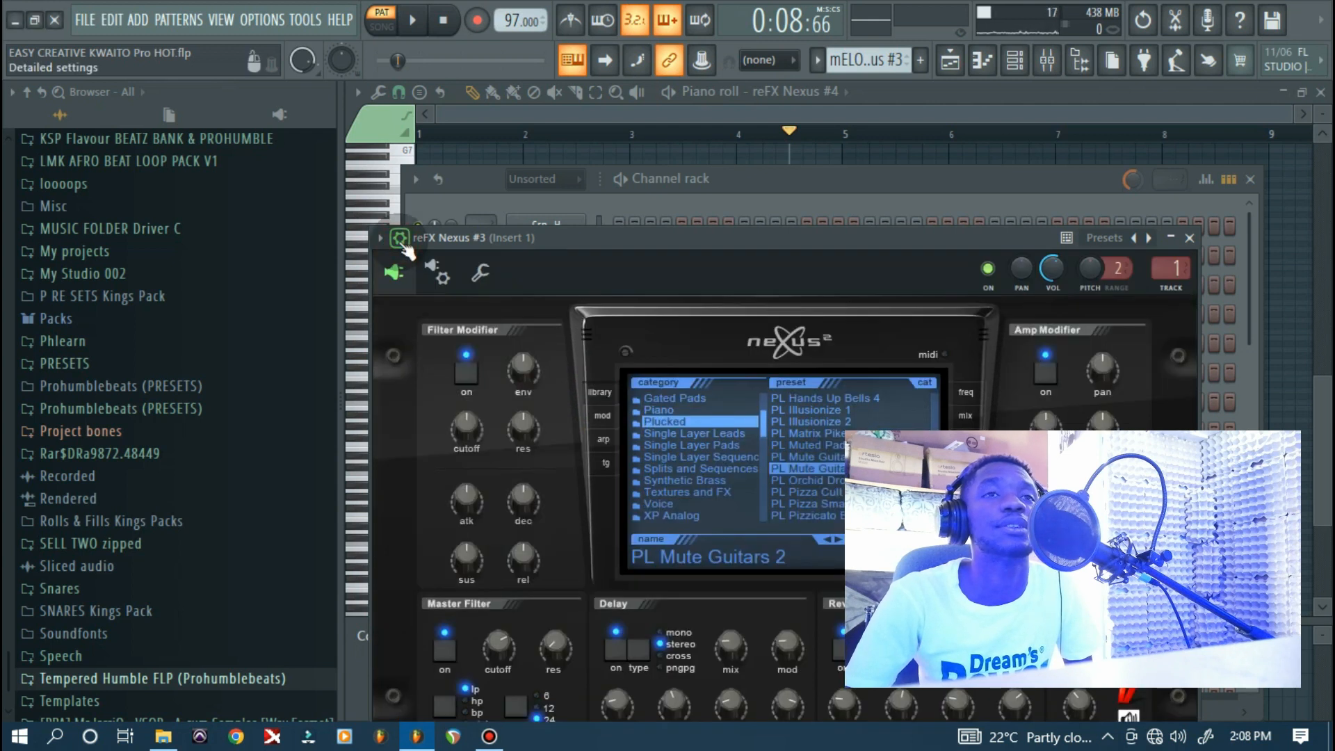
pyautogui.click(1190, 238)
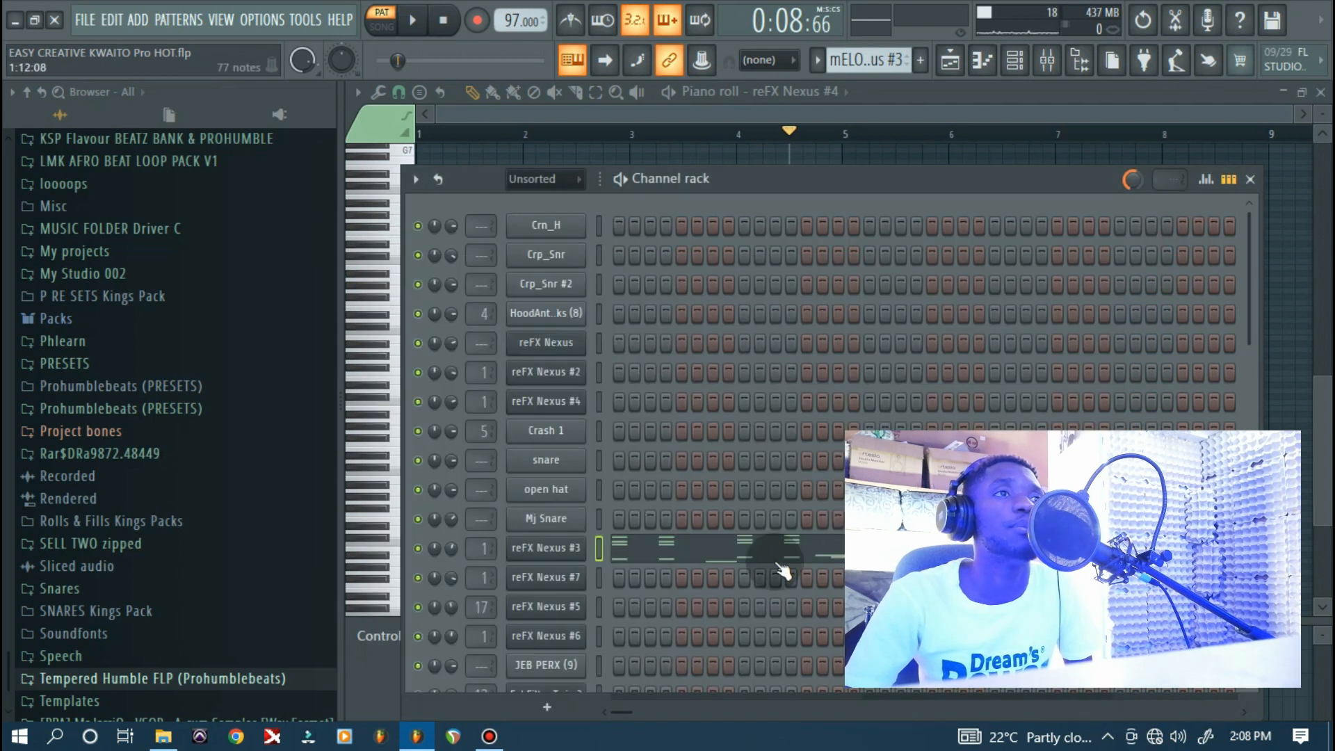
# Examine the reFX Nexus #3 notes in the piano roll and play the pattern from its start
pyautogui.click(635, 553)
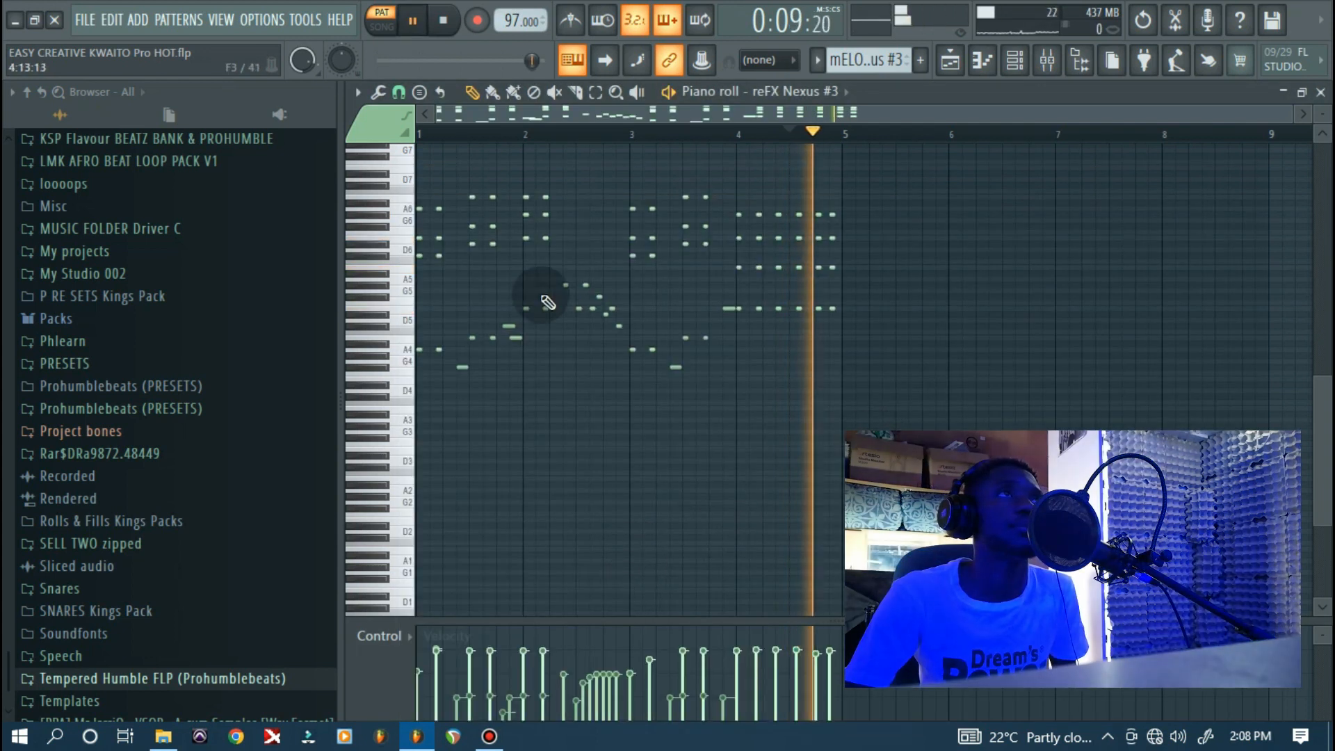
pyautogui.click(423, 133)
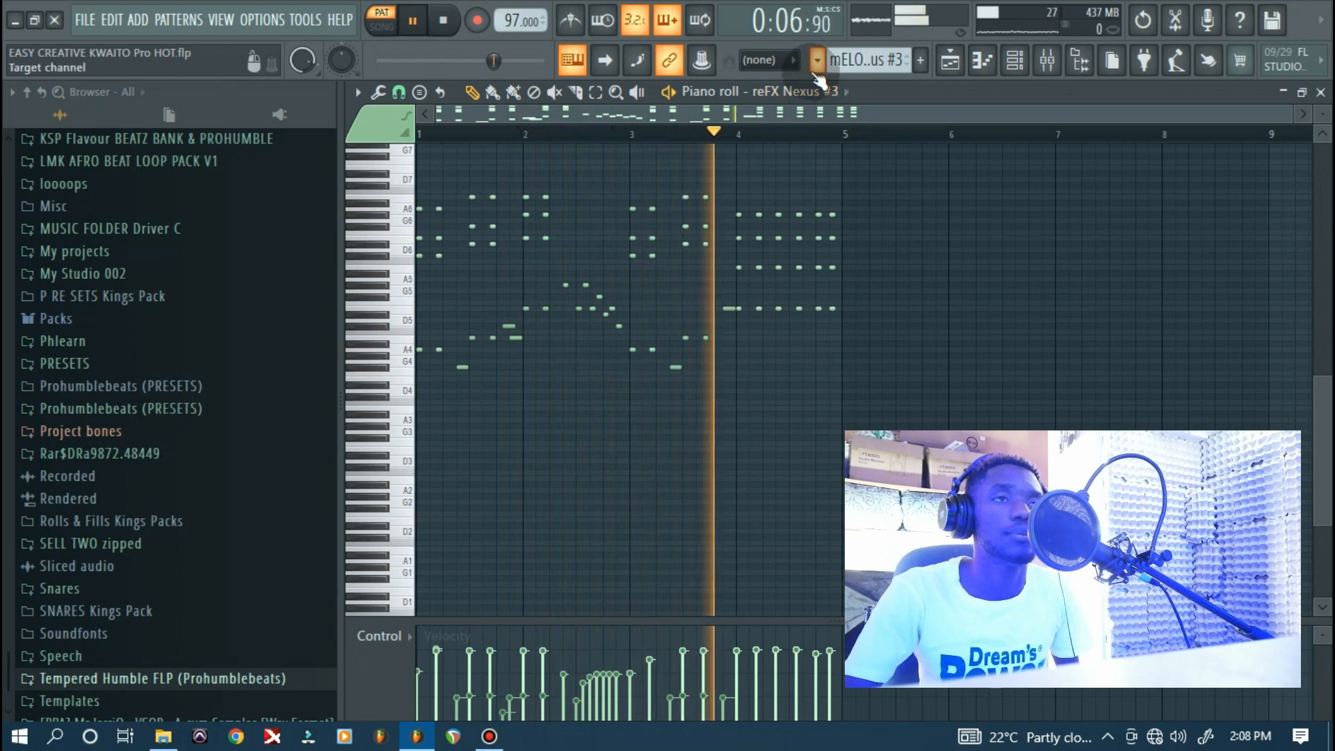
# Select the mELODY rOLL - reFX Nexus #7 pattern and inspect the preset of its Nexus plugin
pyautogui.press('space')
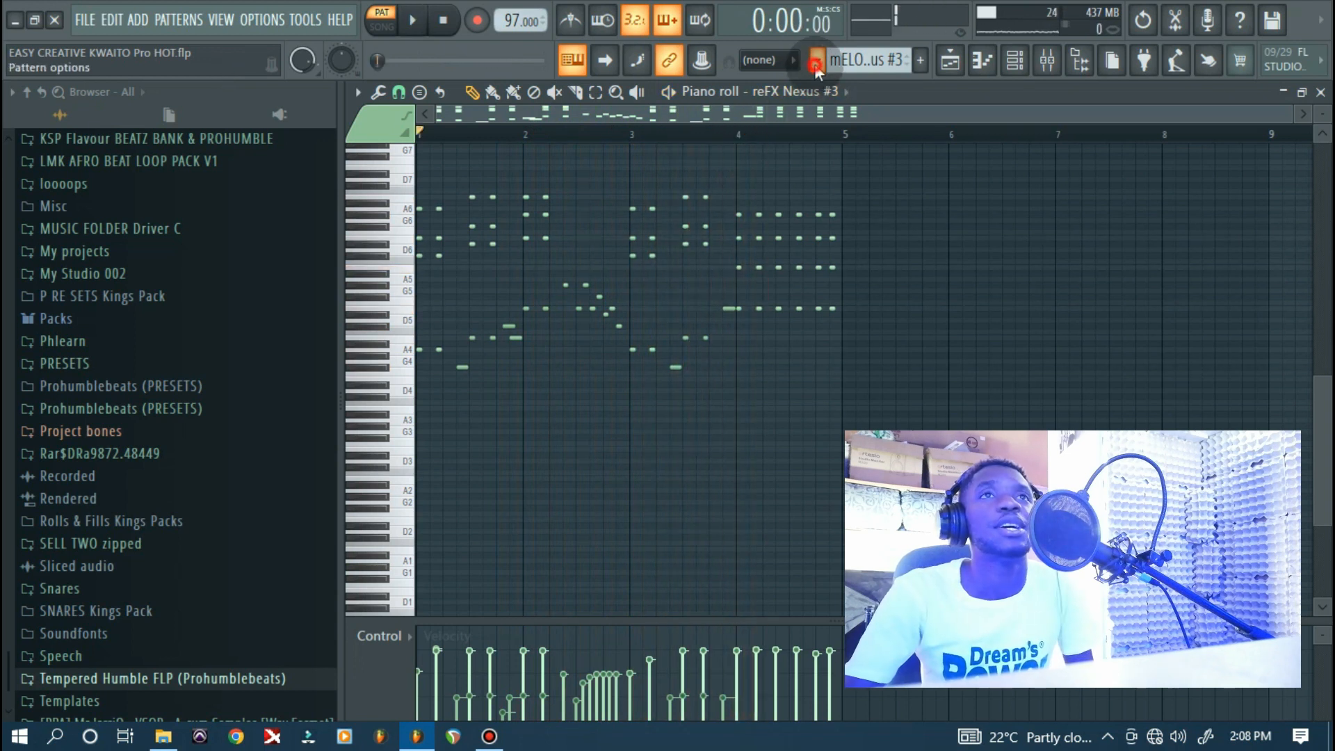
pyautogui.click(817, 61)
pyautogui.click(903, 402)
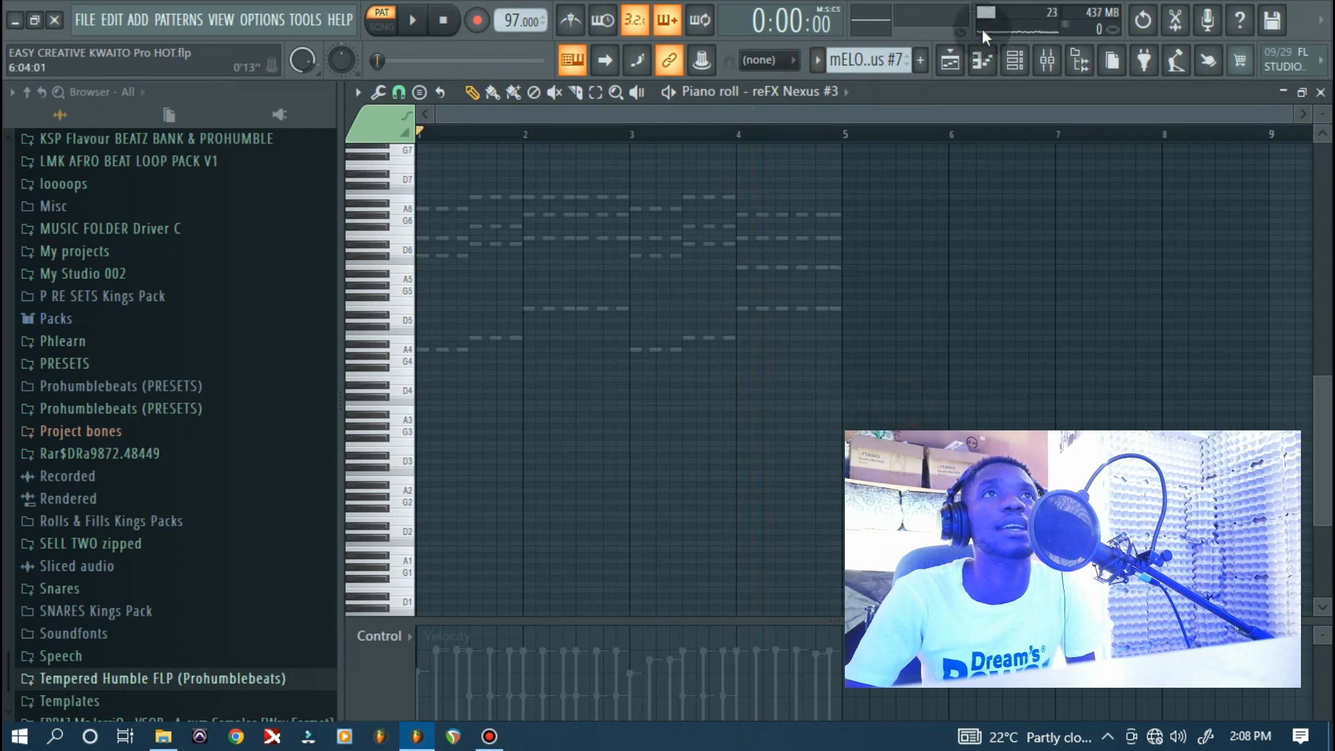
pyautogui.click(1014, 61)
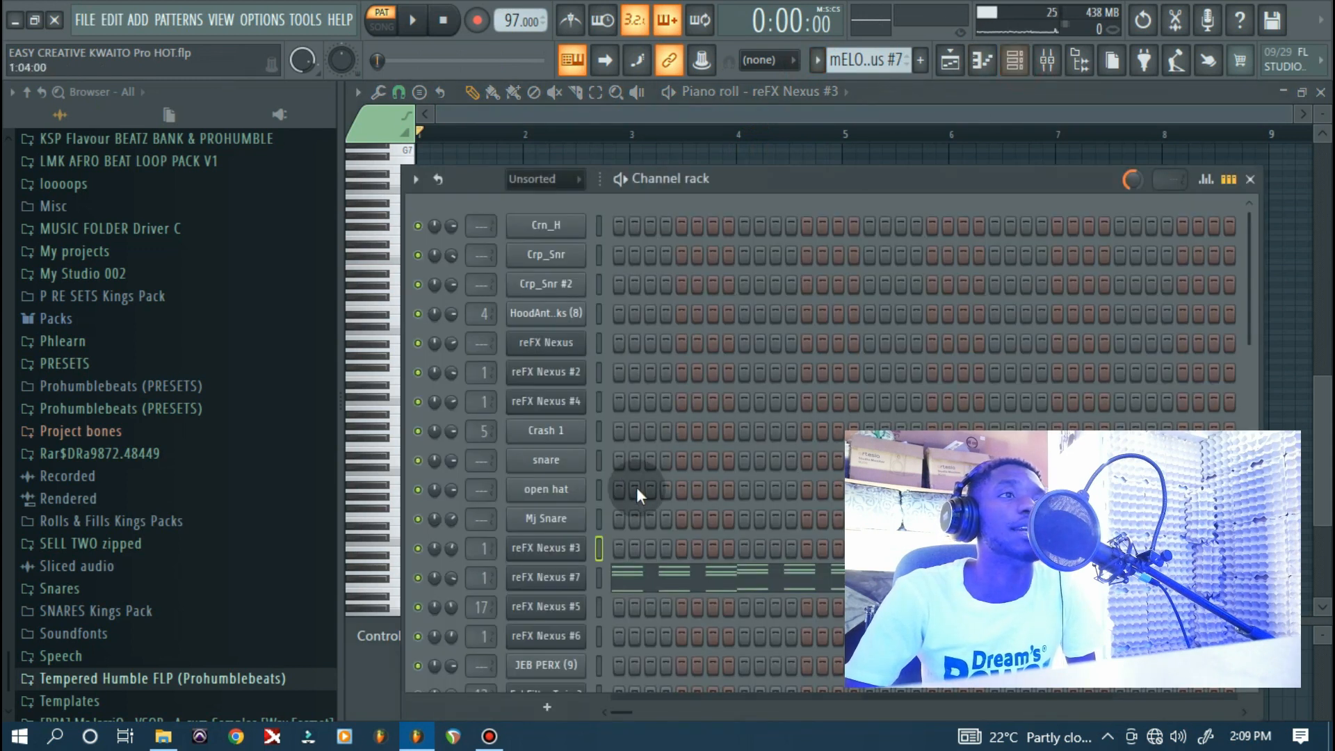
pyautogui.click(564, 582)
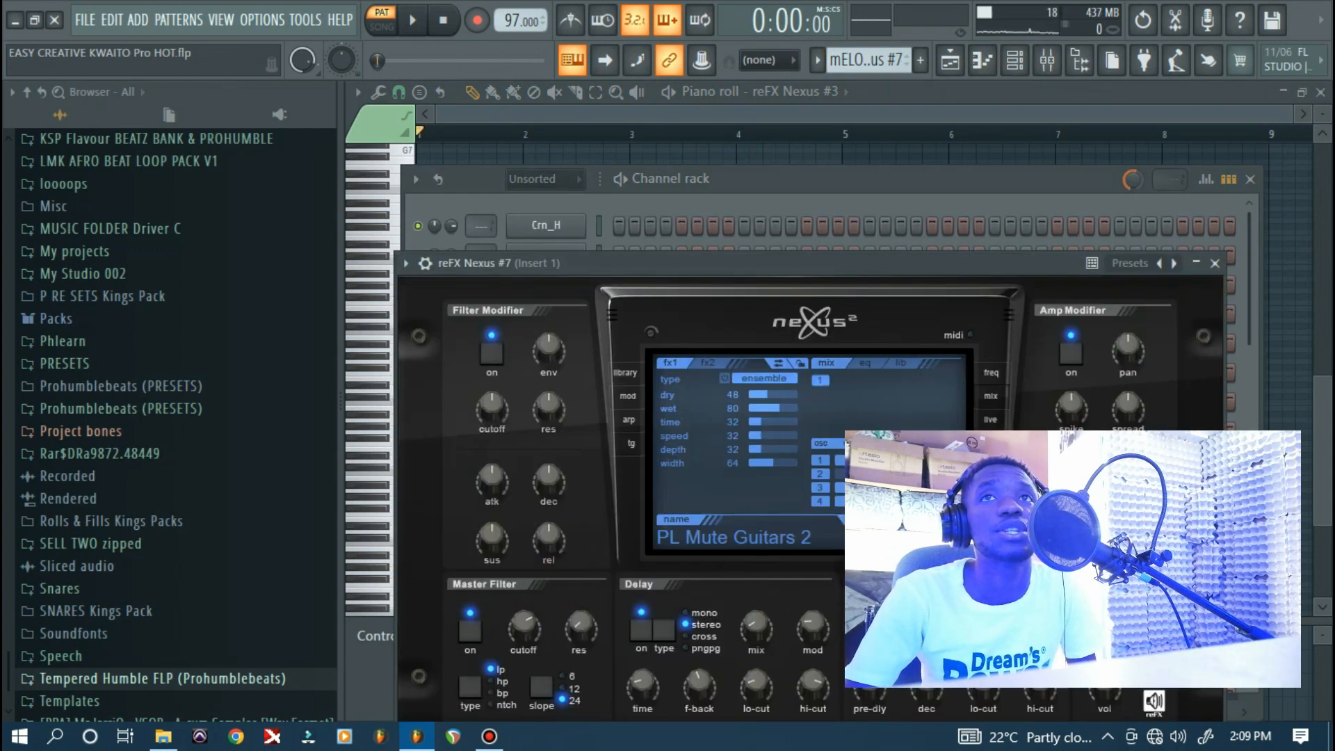
pyautogui.click(1215, 264)
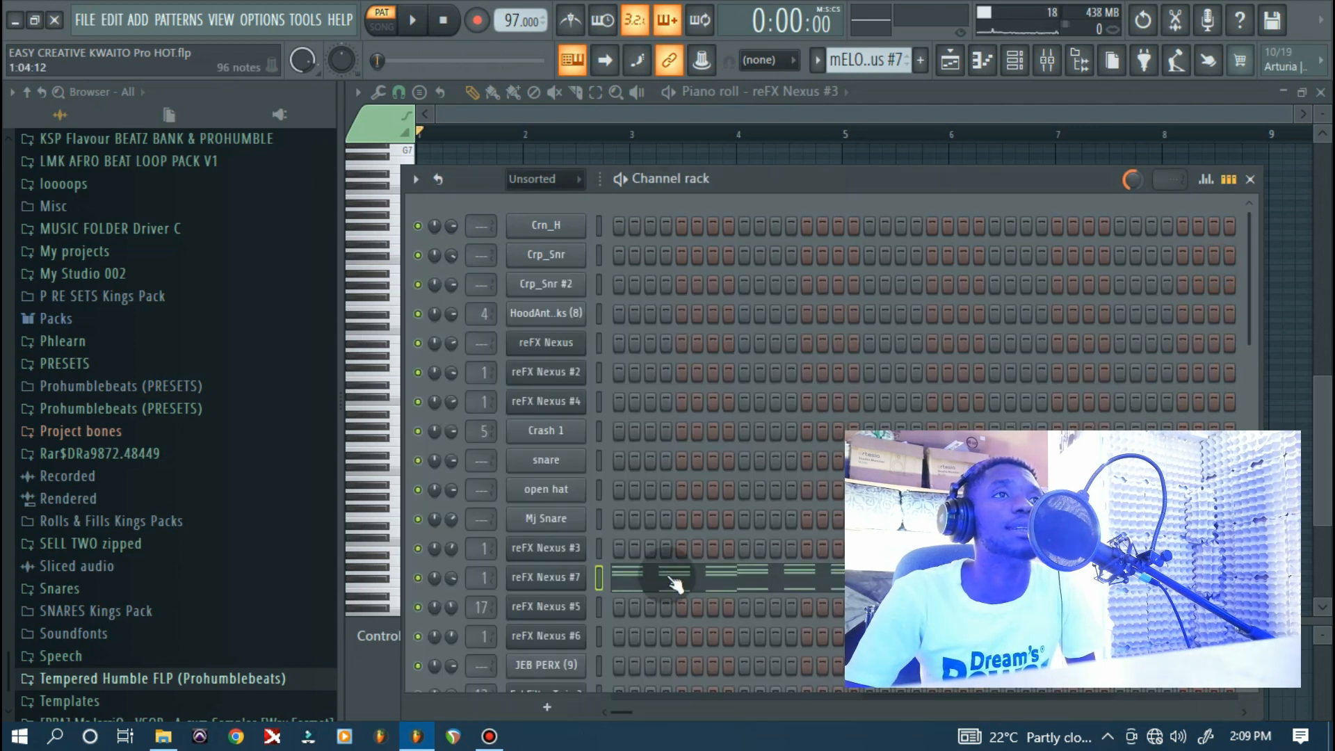
# Open the reFX Nexus #7 notes in the piano roll and play the pattern
pyautogui.click(674, 583)
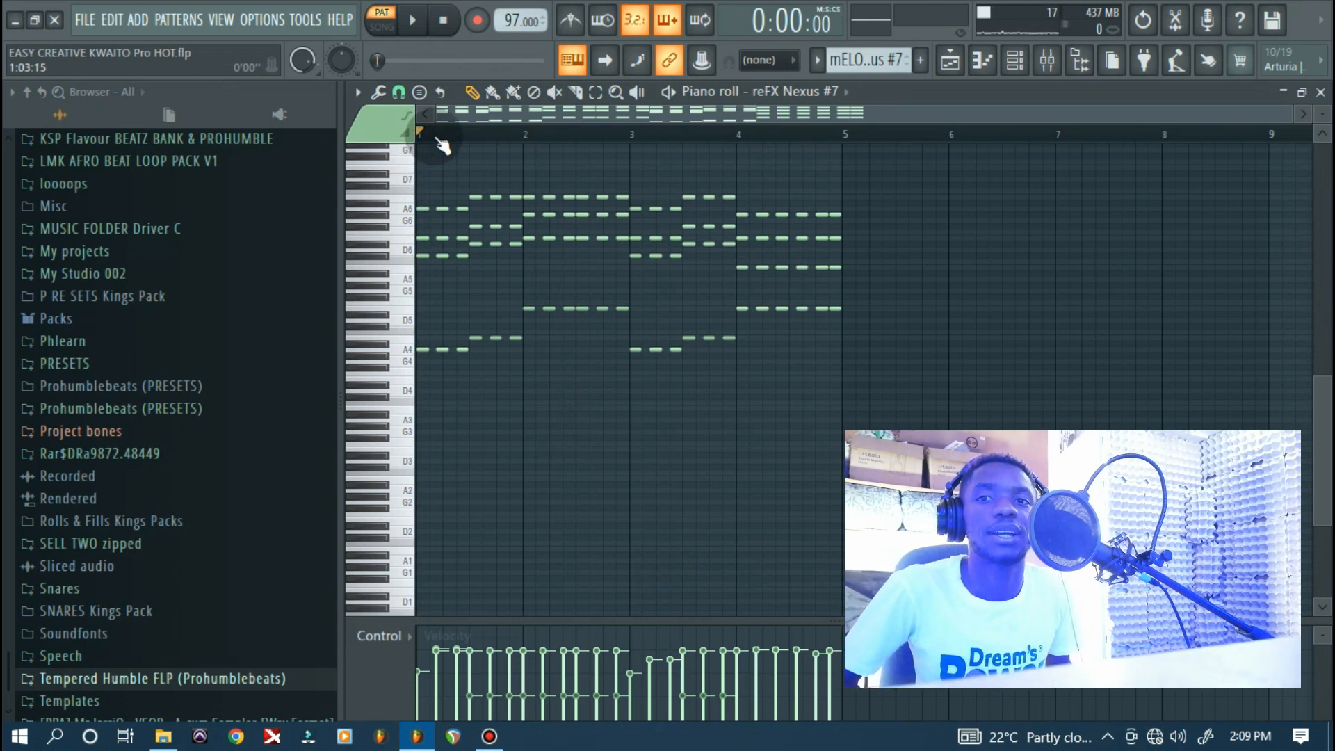
pyautogui.press('space')
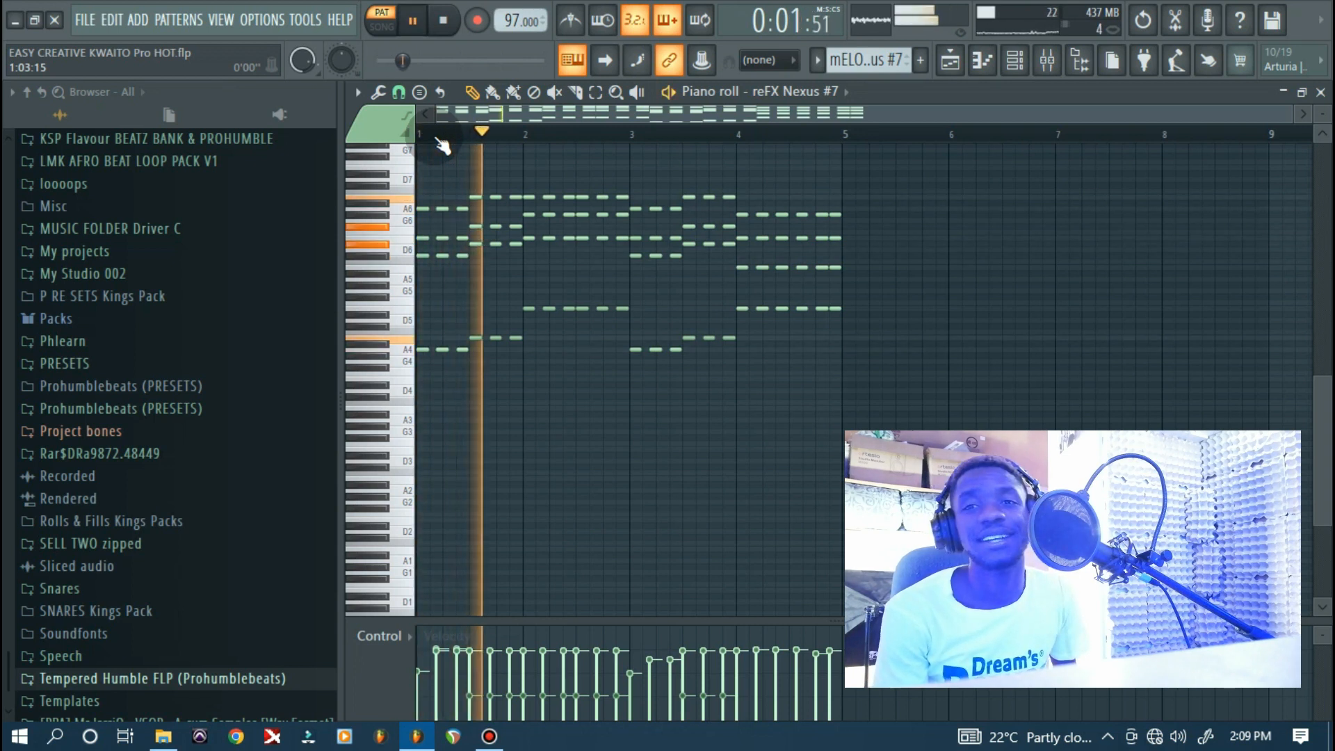
pyautogui.press('space')
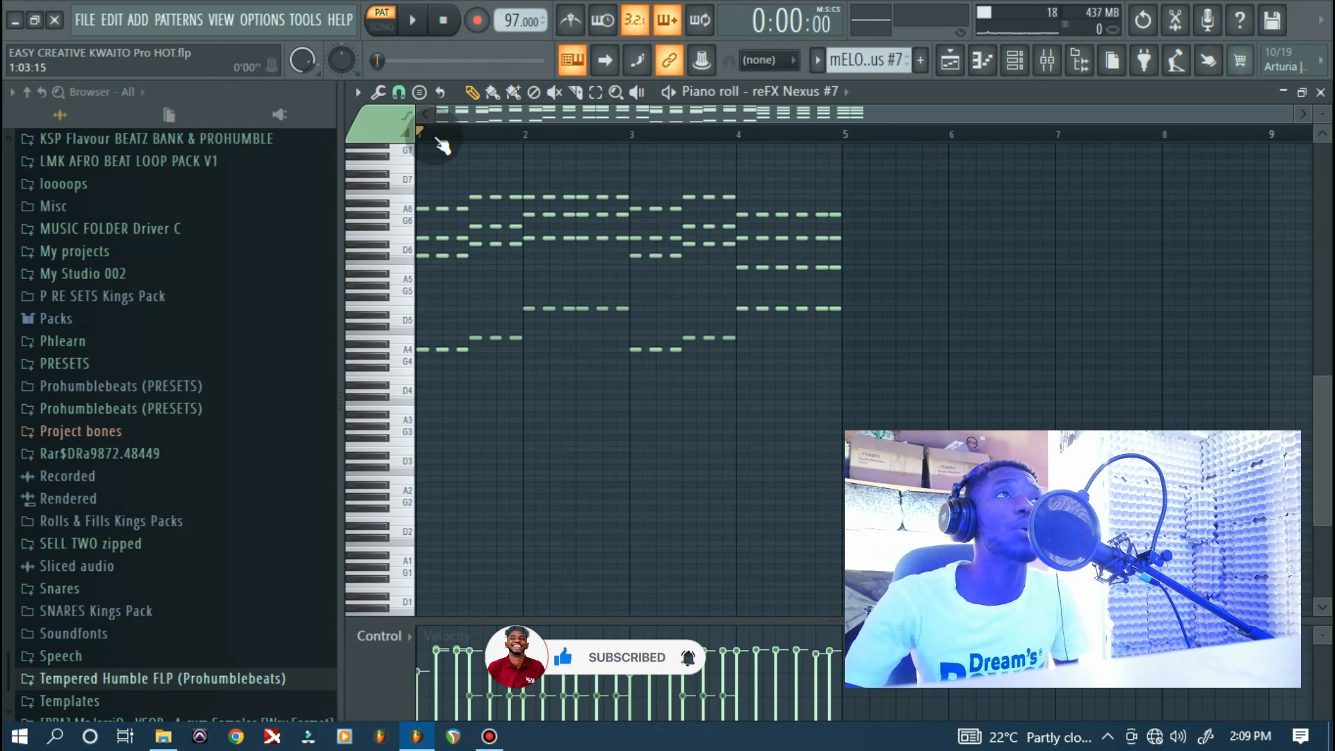
# Sound the A#4 and A4 keys beside the reFX Nexus #7 notes and play the pattern again
pyautogui.scroll(2, 442, 144)
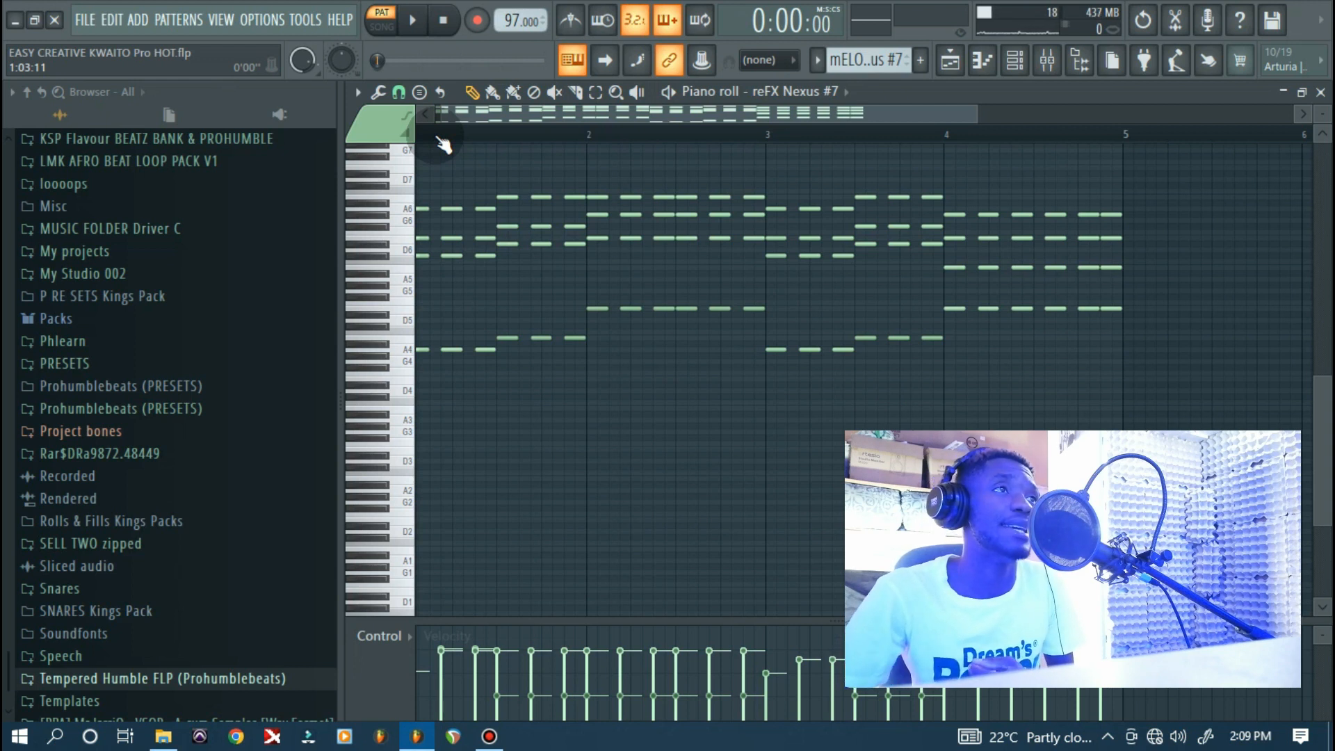
pyautogui.click(386, 346)
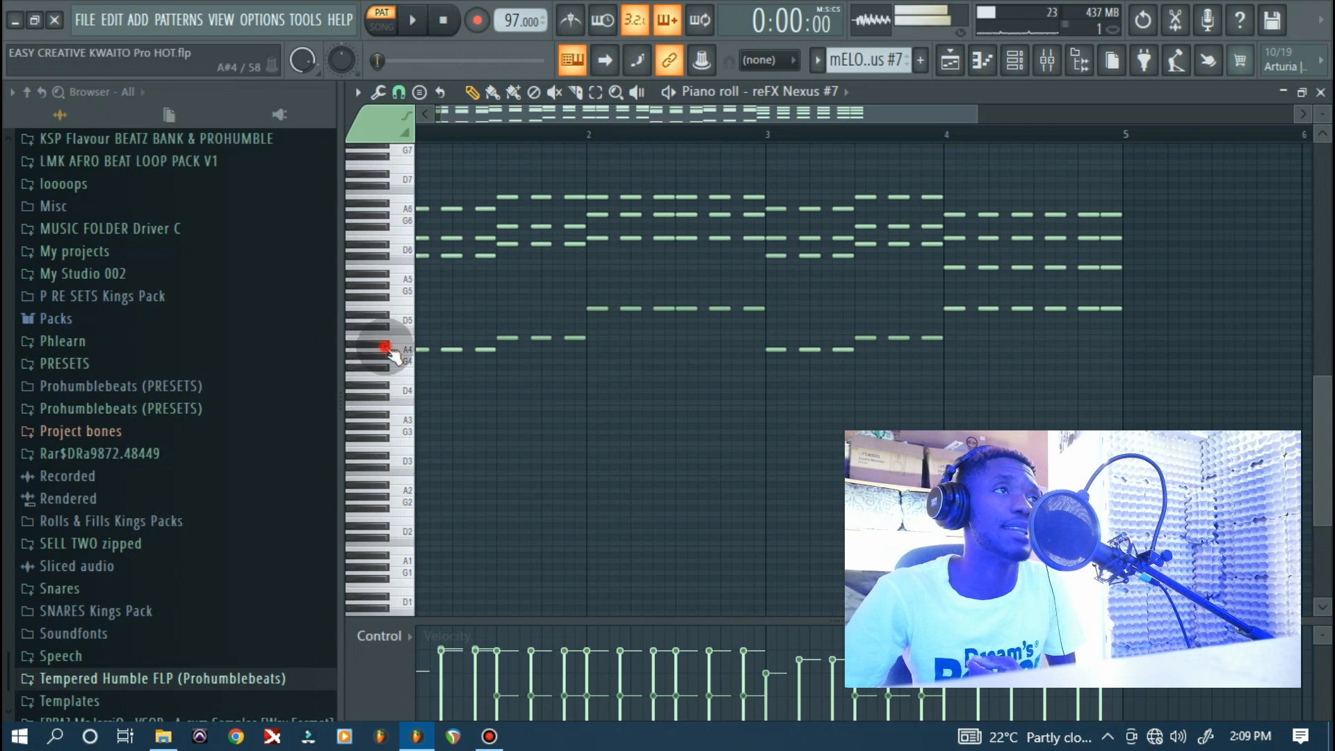
pyautogui.click(398, 350)
pyautogui.click(398, 349)
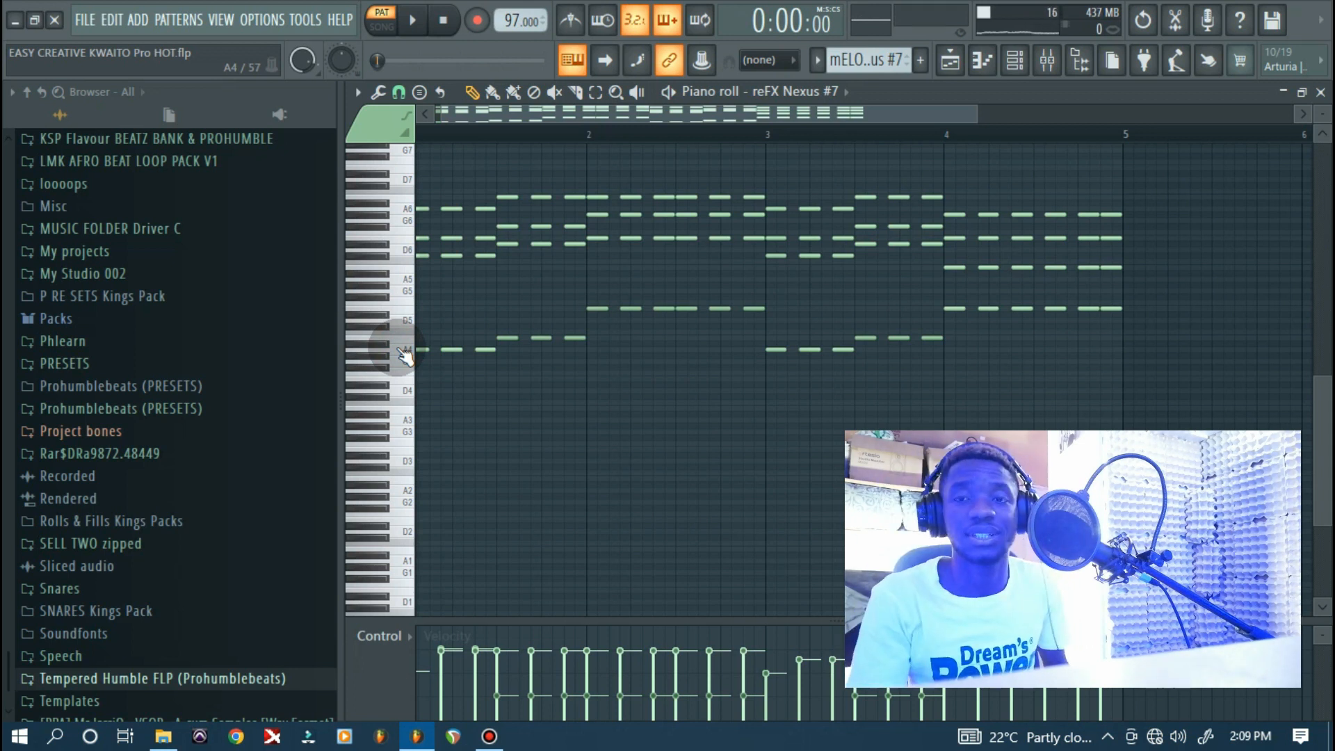
pyautogui.press('space')
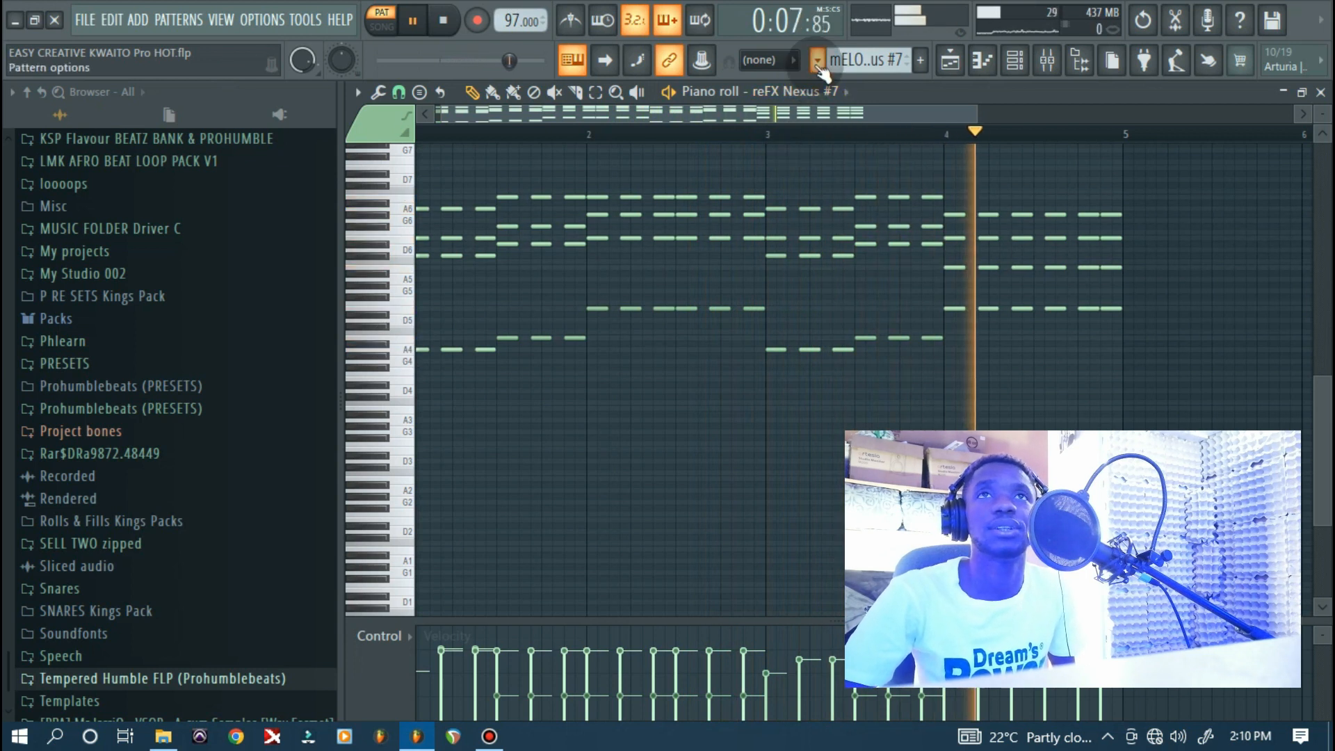
pyautogui.press('space')
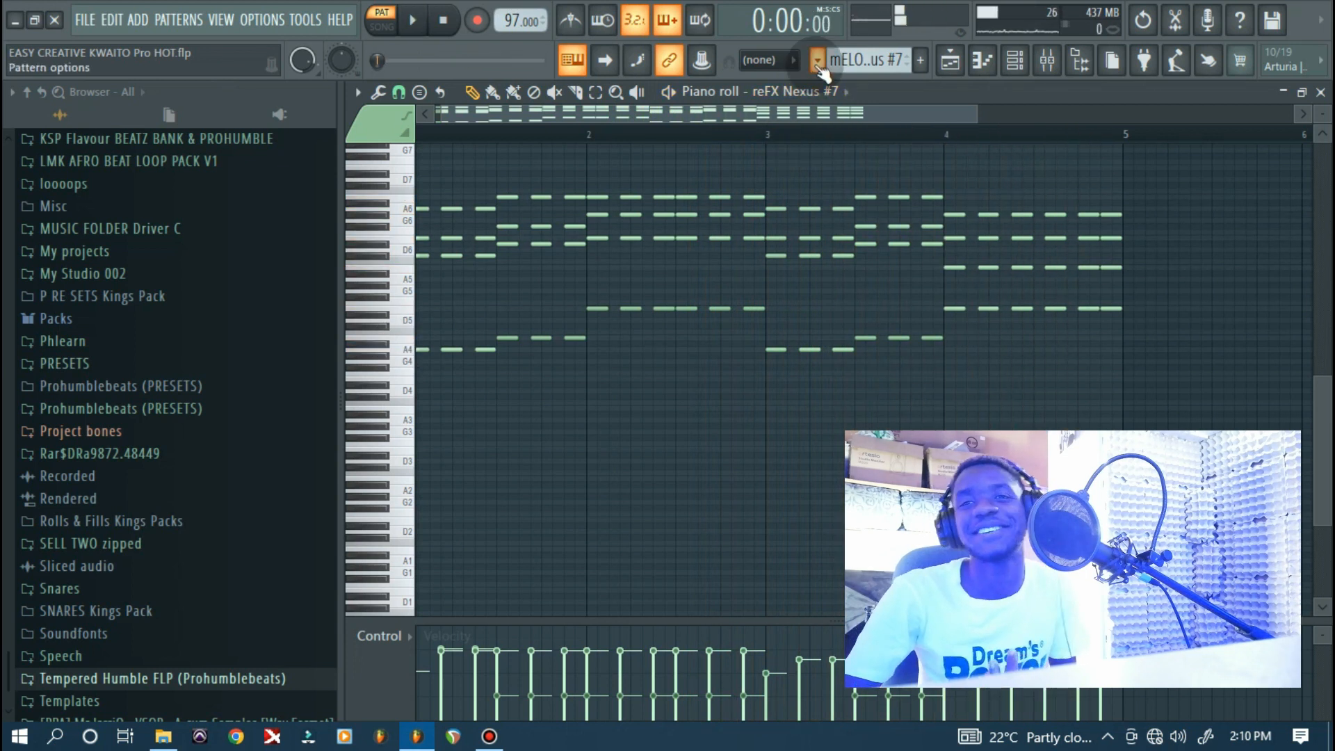
# Select the mELODY rOLL - reFX Nexus #5 pattern and inspect its Nexus plugin's library preset
pyautogui.click(818, 61)
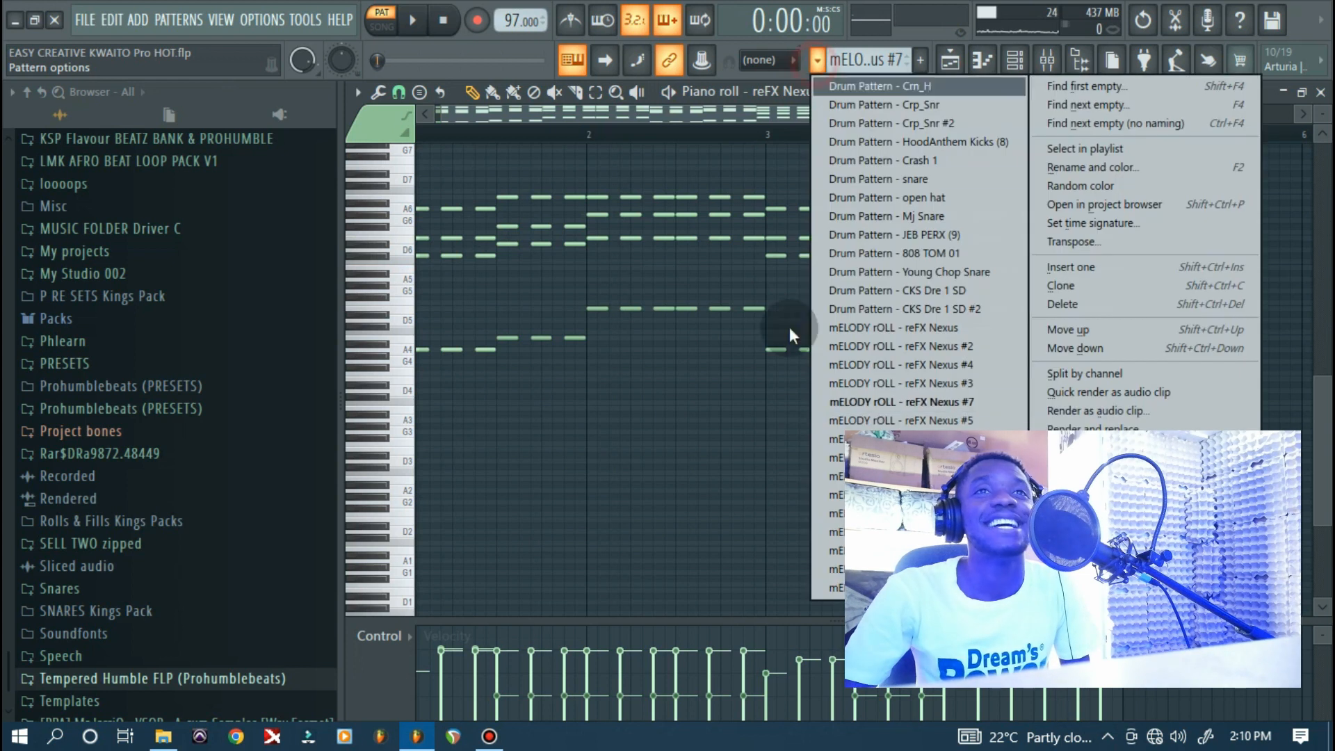
pyautogui.click(931, 421)
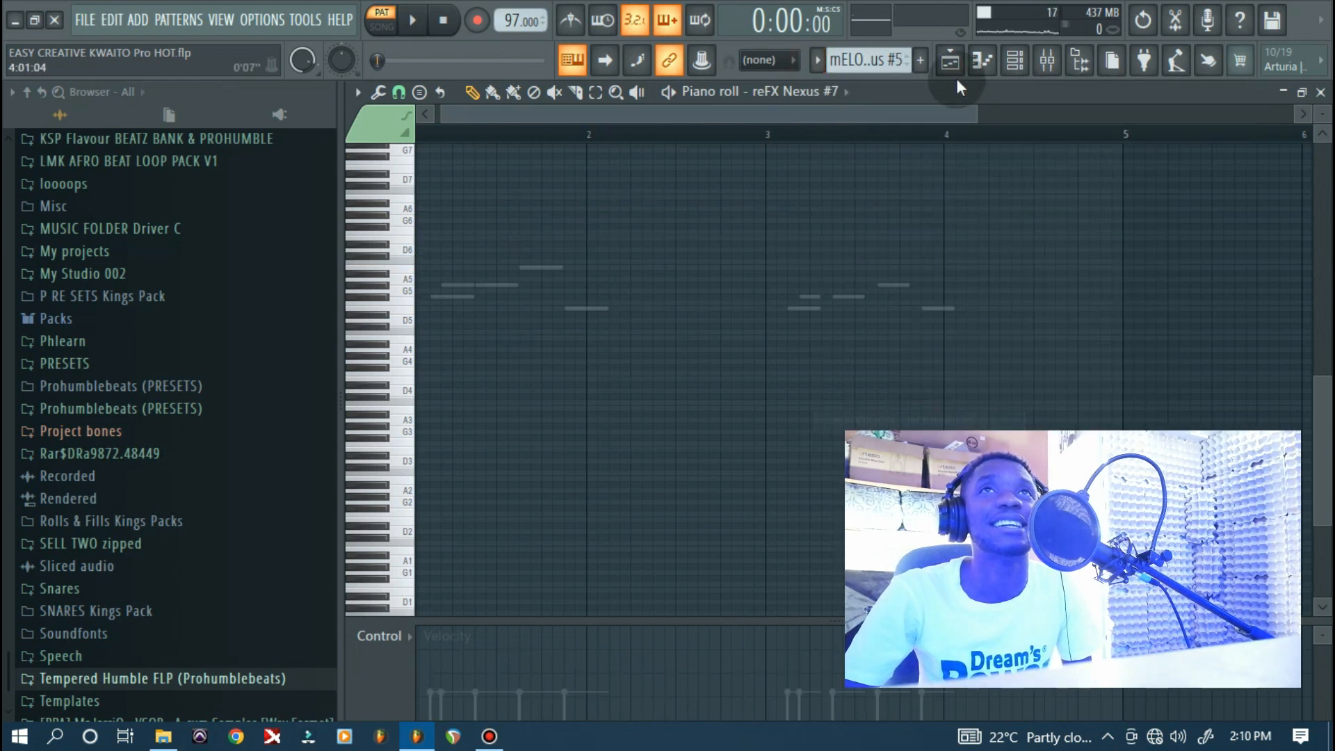
pyautogui.click(1016, 61)
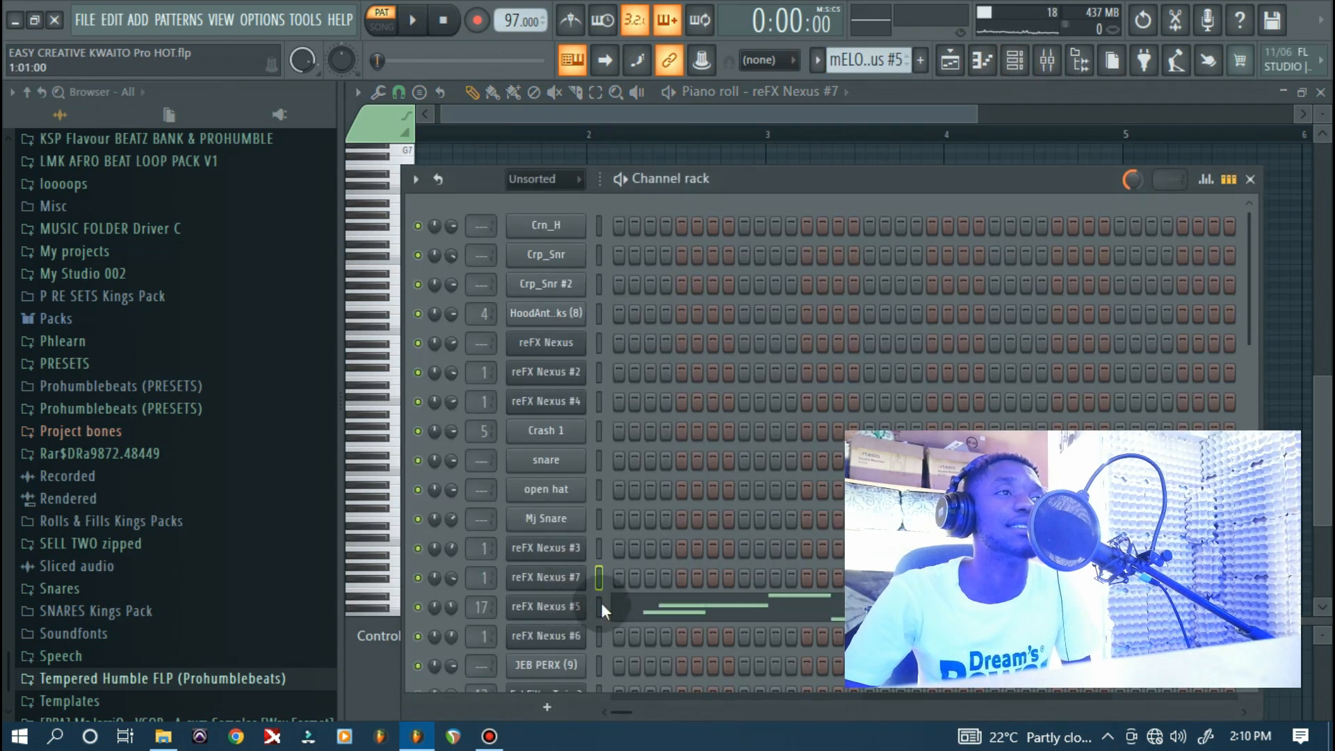
pyautogui.click(568, 607)
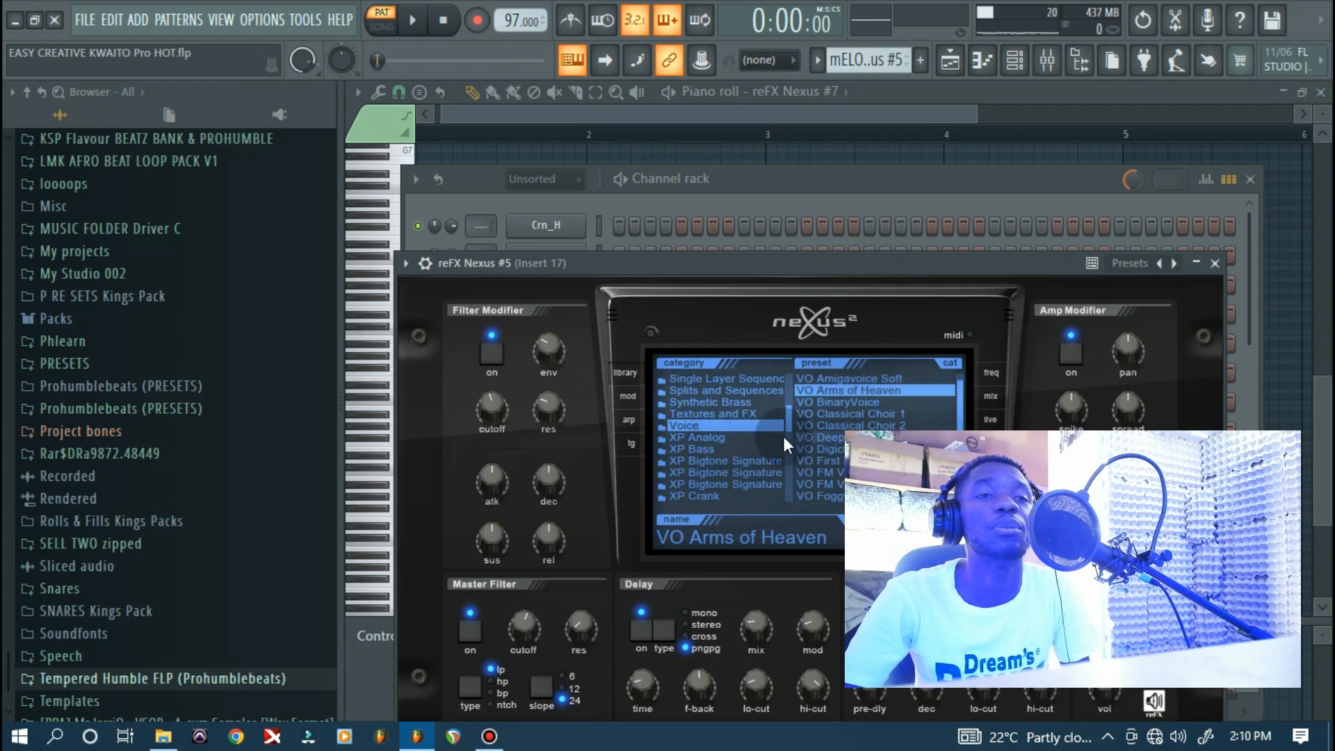
pyautogui.click(1215, 263)
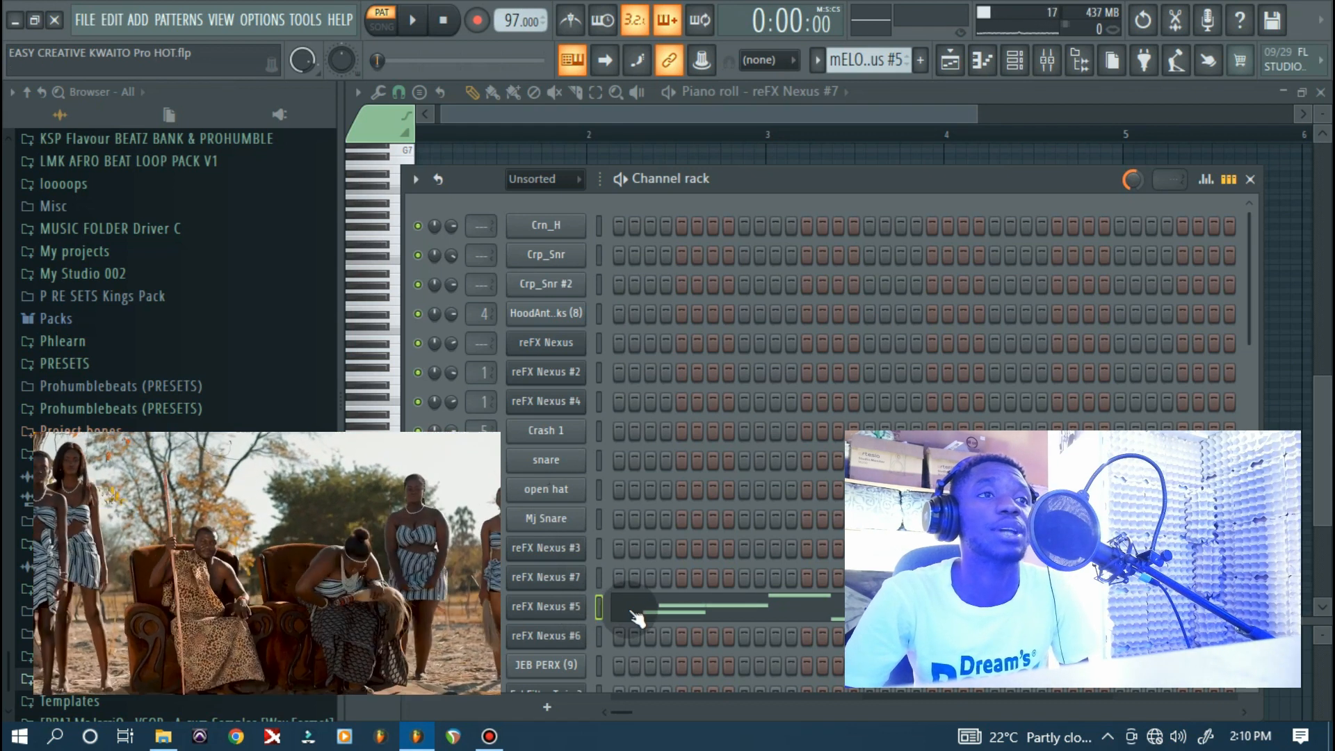
# Open the reFX Nexus #5 notes in the piano roll and play the pattern from its start
pyautogui.click(629, 611)
pyautogui.click(557, 110)
pyautogui.moveTo(556, 110); pyautogui.dragTo(490, 107)
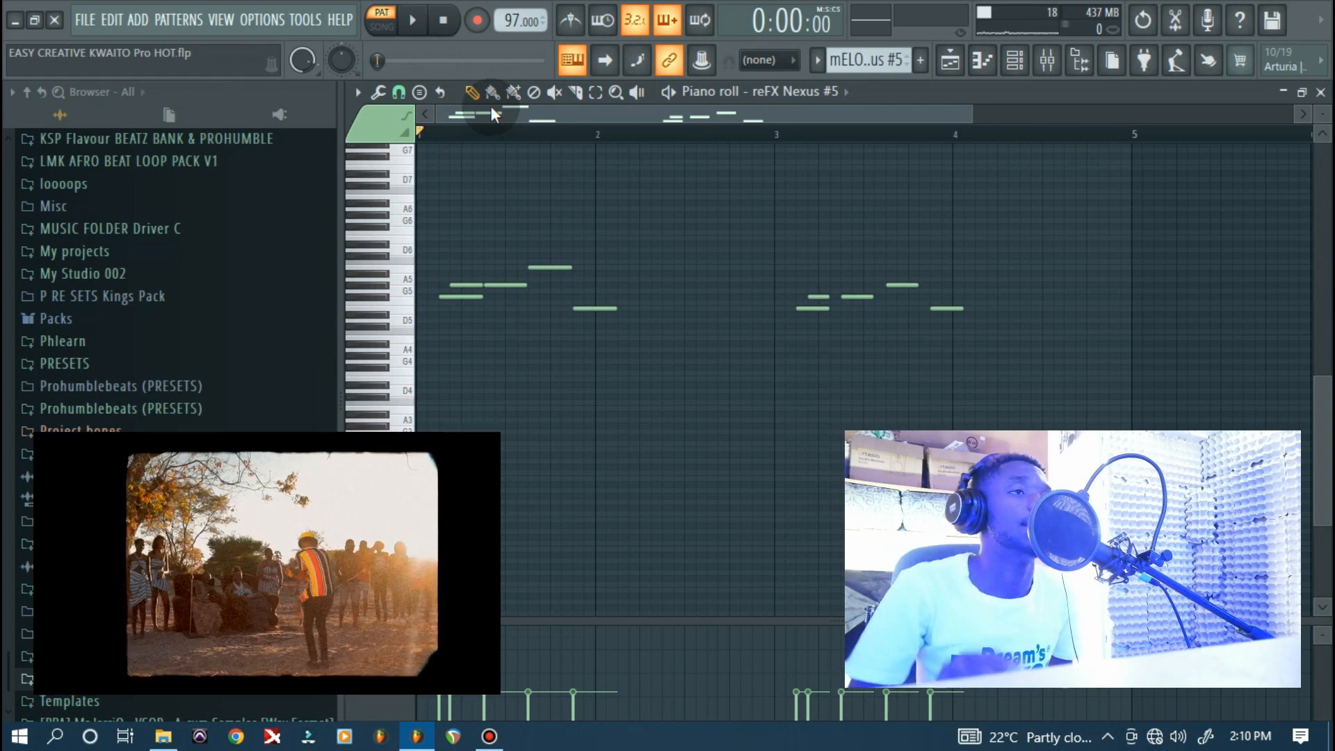
pyautogui.press('space')
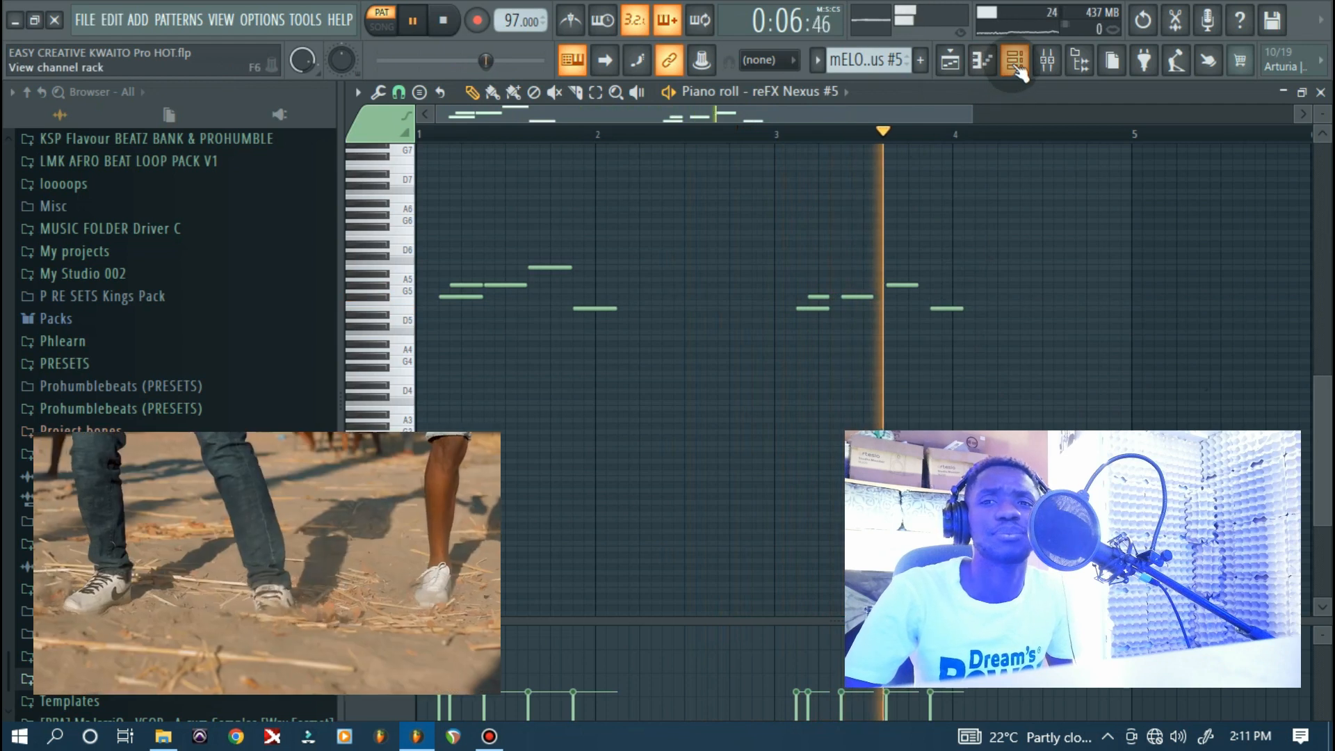
pyautogui.press('space')
# Select the mELODY rOLL - reFX Nexus #6 pattern and inspect its Nexus plugin's library category and preset
pyautogui.click(1015, 63)
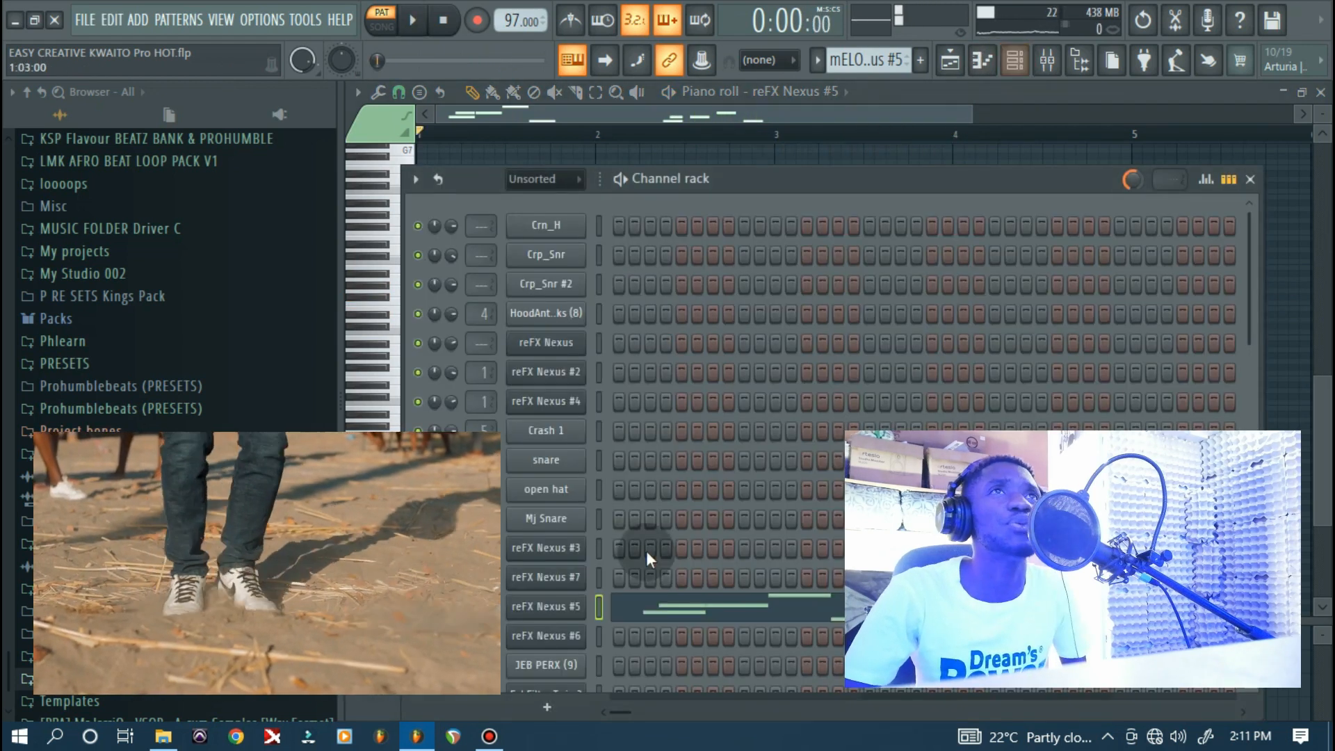
pyautogui.click(818, 62)
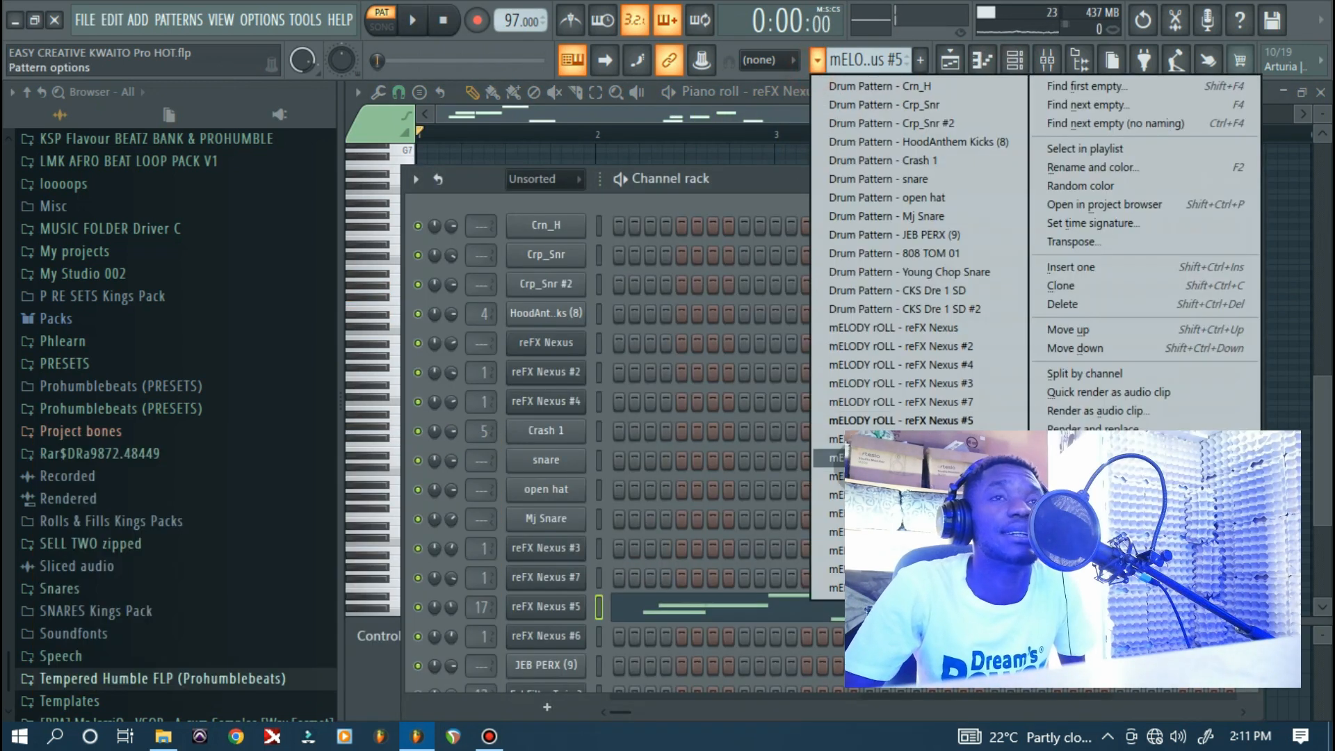
pyautogui.click(834, 439)
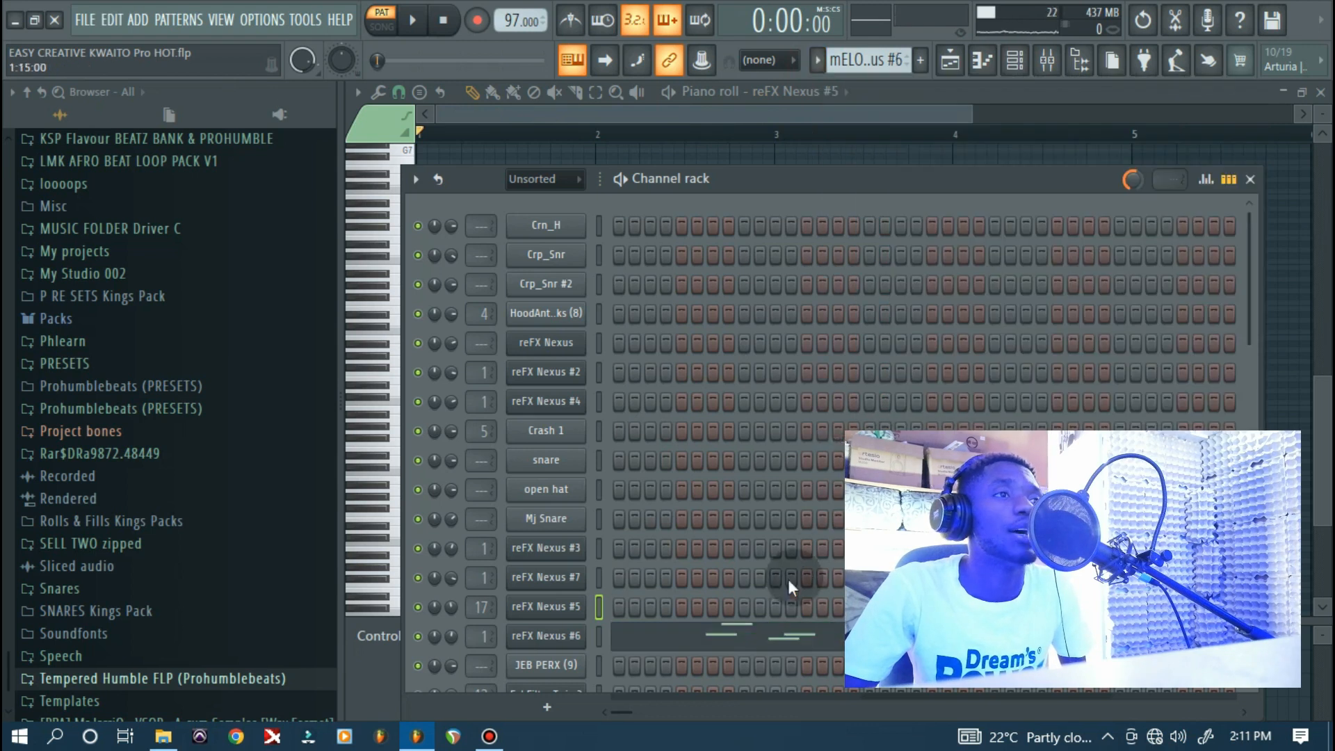
pyautogui.click(539, 637)
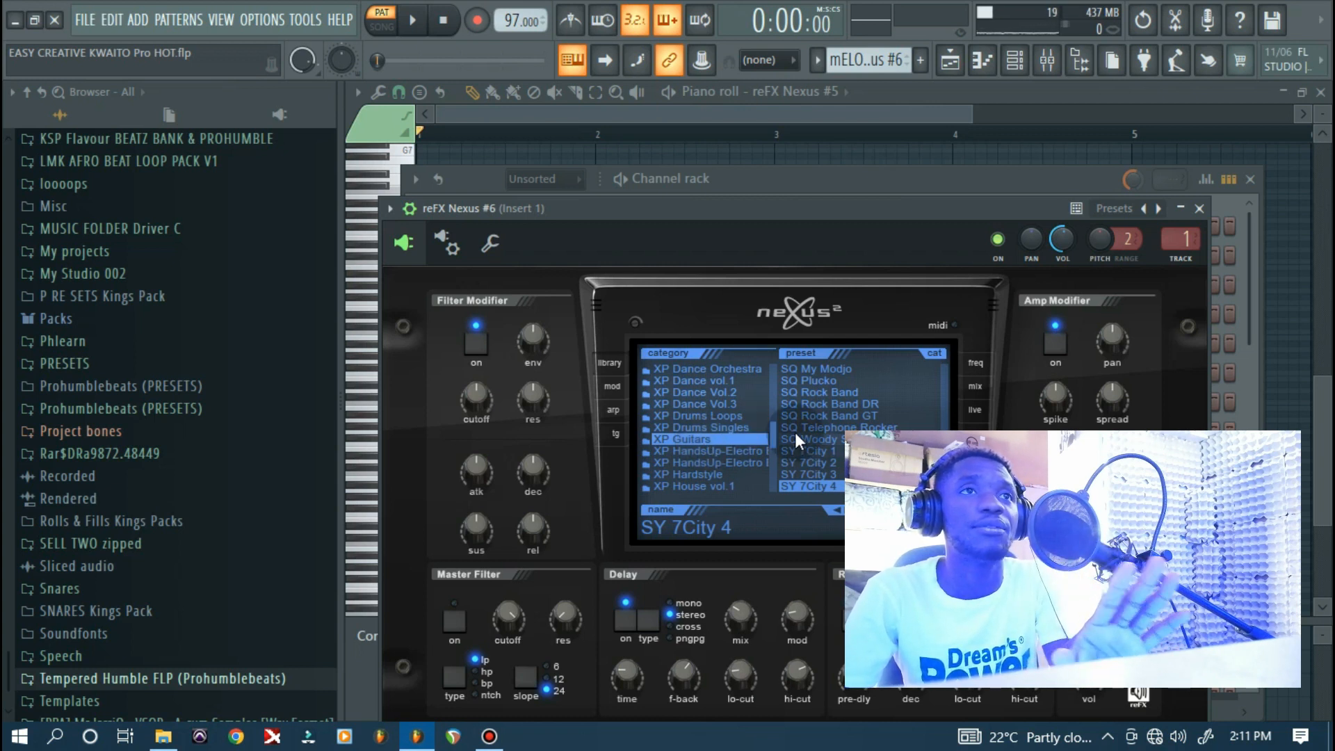
pyautogui.click(774, 438)
pyautogui.moveTo(774, 438)
pyautogui.mouseDown()
pyautogui.moveTo(775, 408)
pyautogui.moveTo(769, 474)
pyautogui.moveTo(753, 448)
pyautogui.mouseUp()
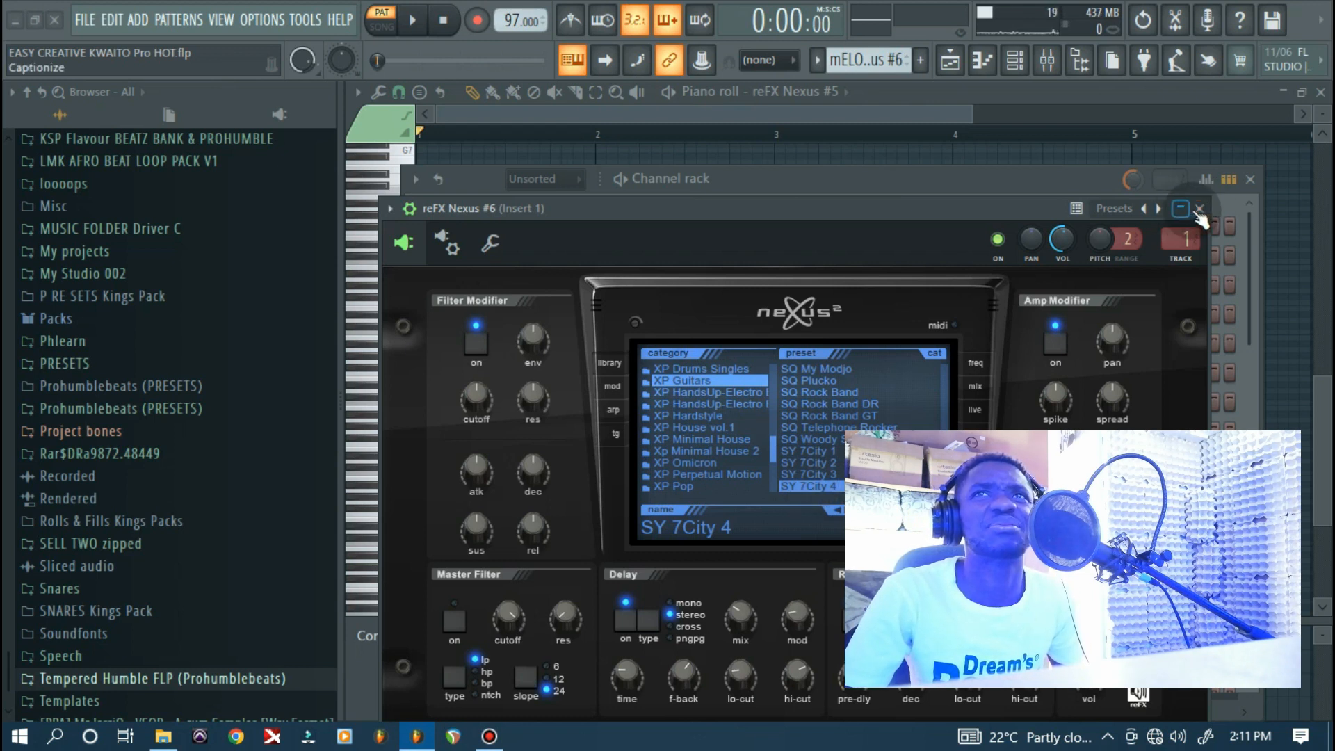
pyautogui.click(1199, 208)
# Play the reFX Nexus #6 pattern while viewing its notes in the piano roll
pyautogui.press('space')
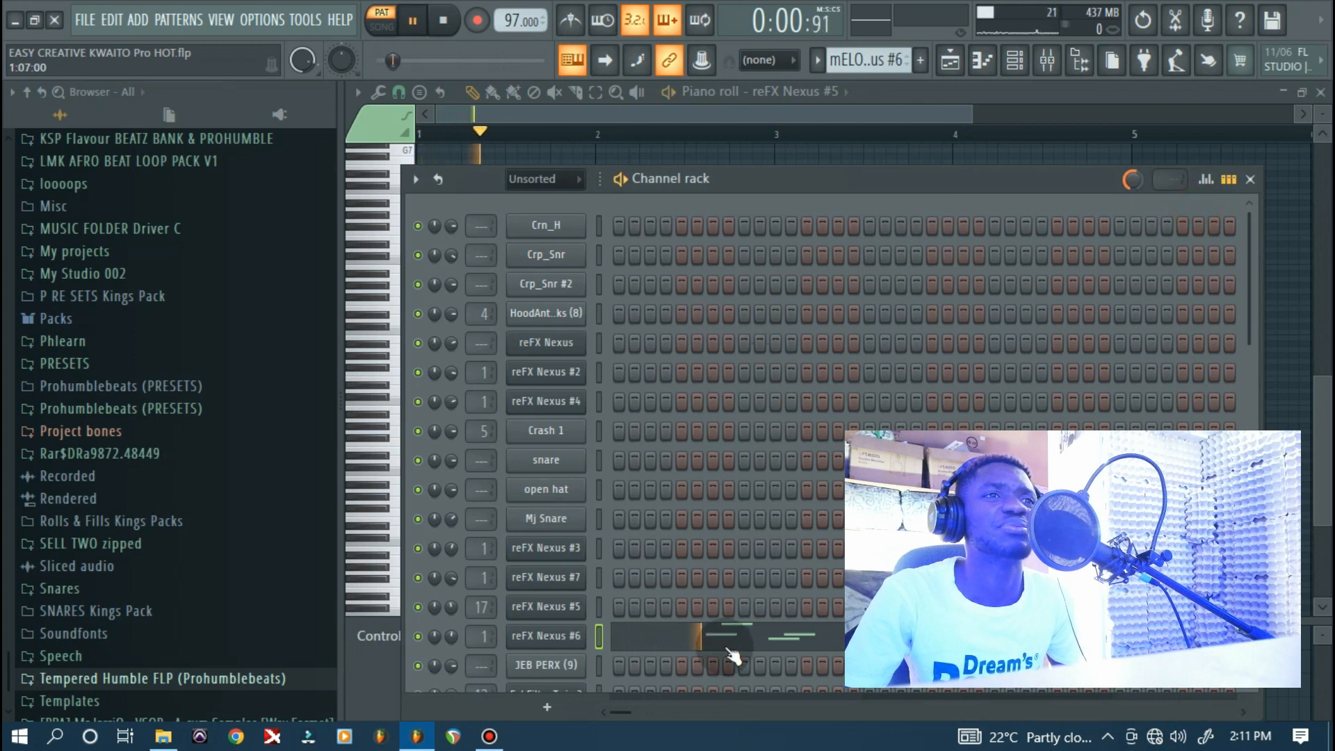
pyautogui.click(682, 636)
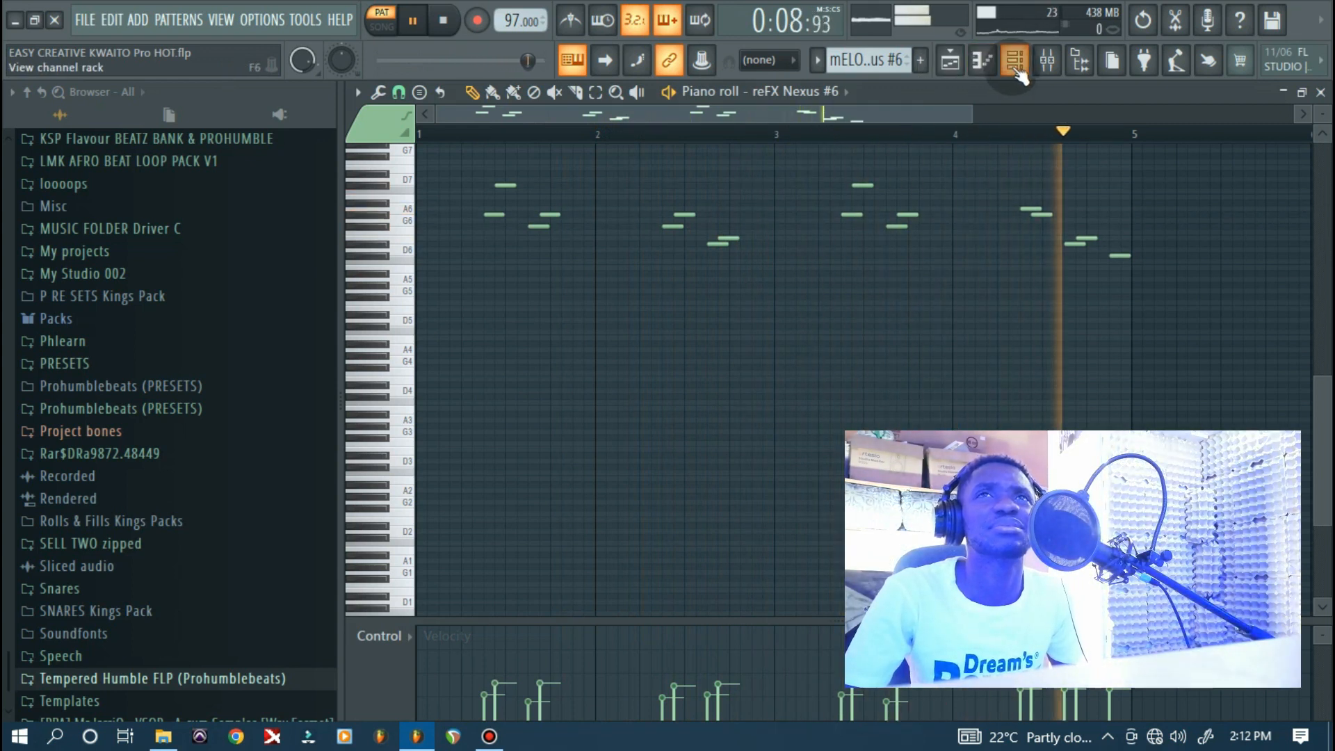
pyautogui.press('space')
# Reopen the reFX Nexus #6 plugin, move its window higher and examine its delay and reverb settings
pyautogui.click(1017, 70)
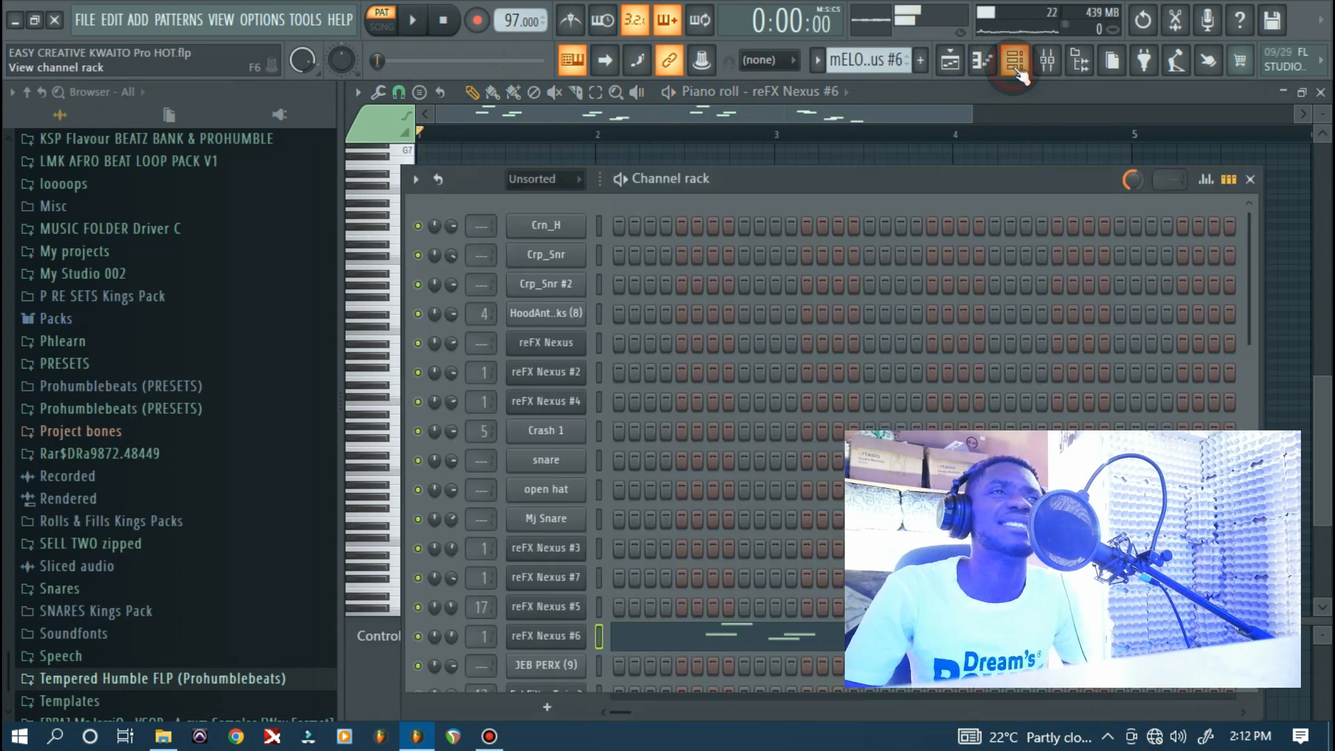
pyautogui.click(567, 637)
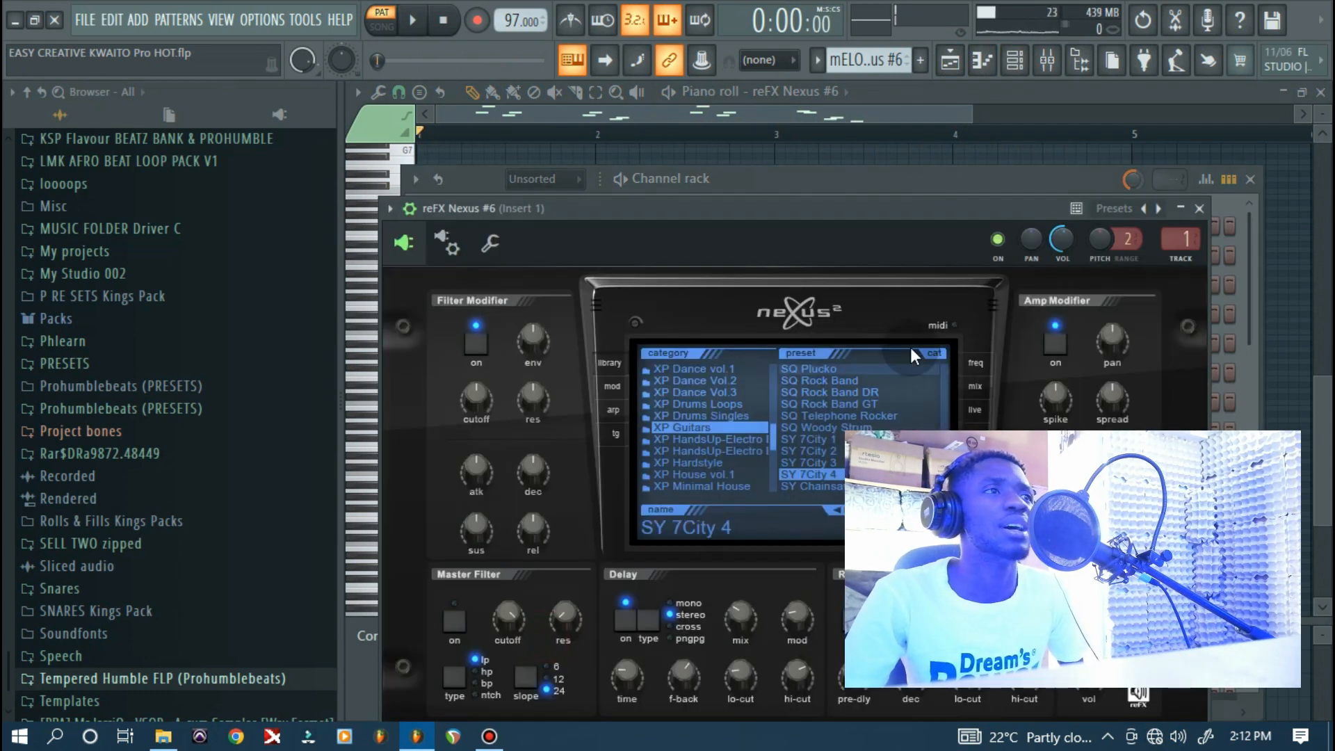
pyautogui.moveTo(819, 207); pyautogui.dragTo(822, 145)
pyautogui.click(673, 552)
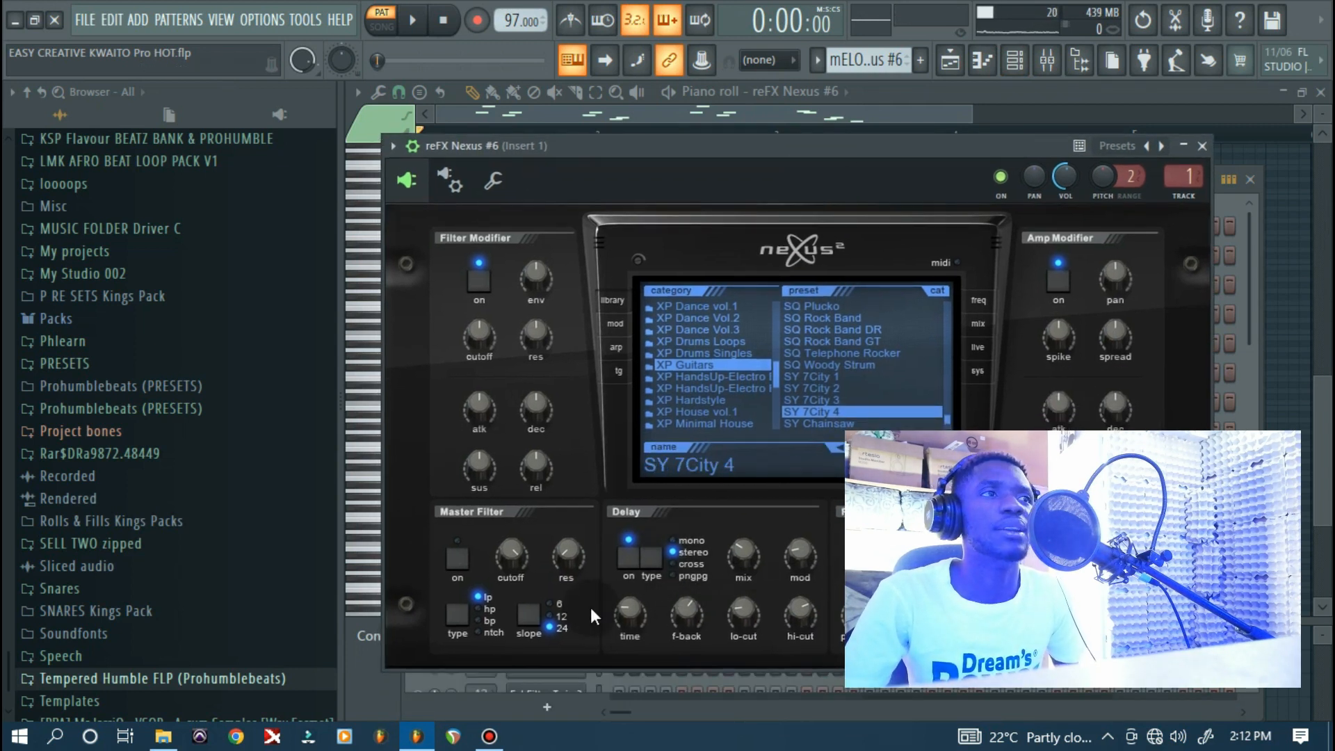
pyautogui.moveTo(972, 616)
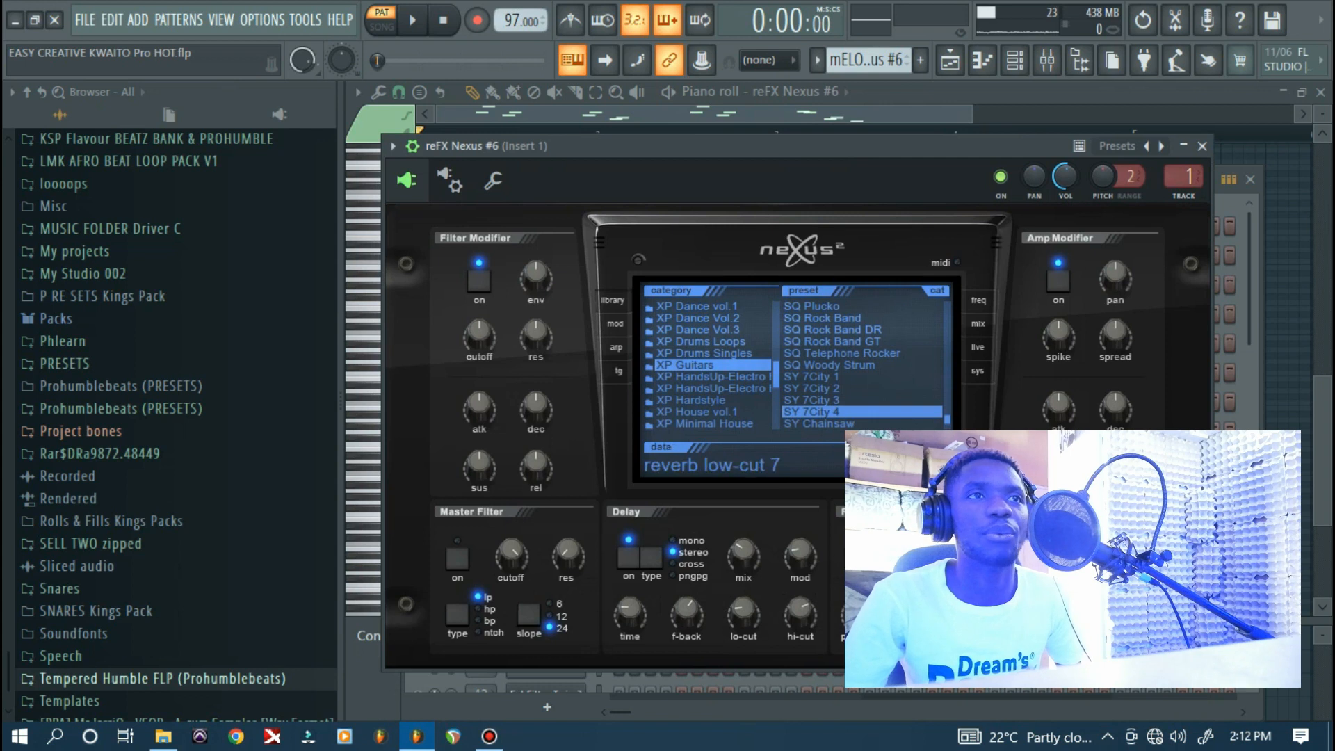
# Compare the reFX Nexus #6 sound by playing the pattern with the Nexus delay off and again with it on
pyautogui.click(635, 558)
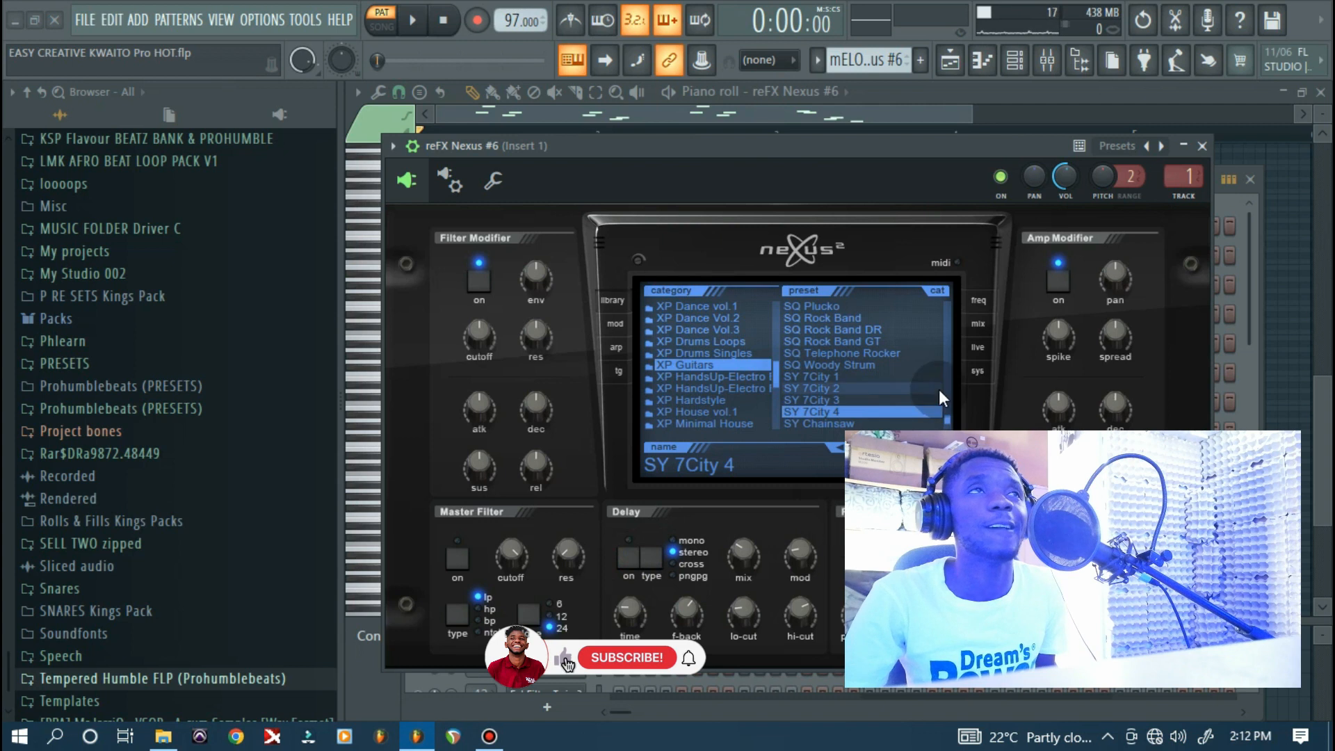
pyautogui.click(412, 20)
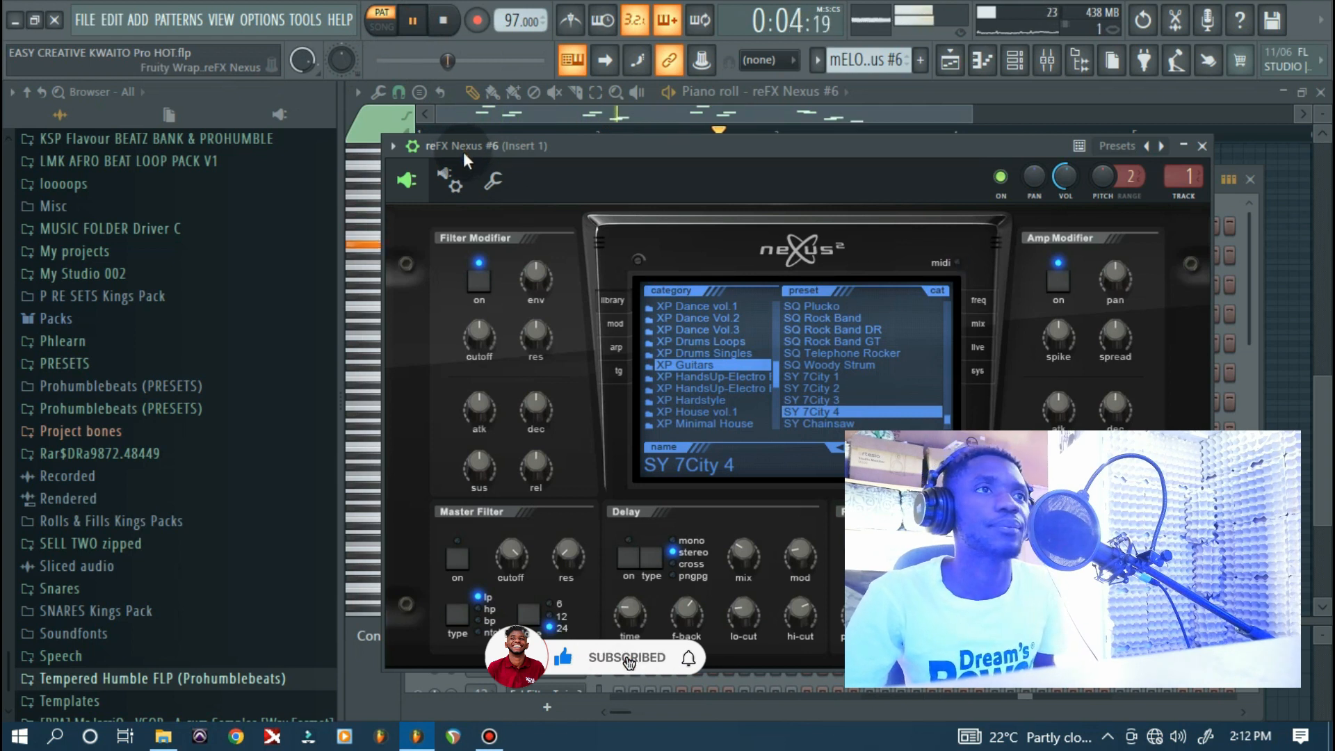
pyautogui.click(632, 552)
pyautogui.press('space')
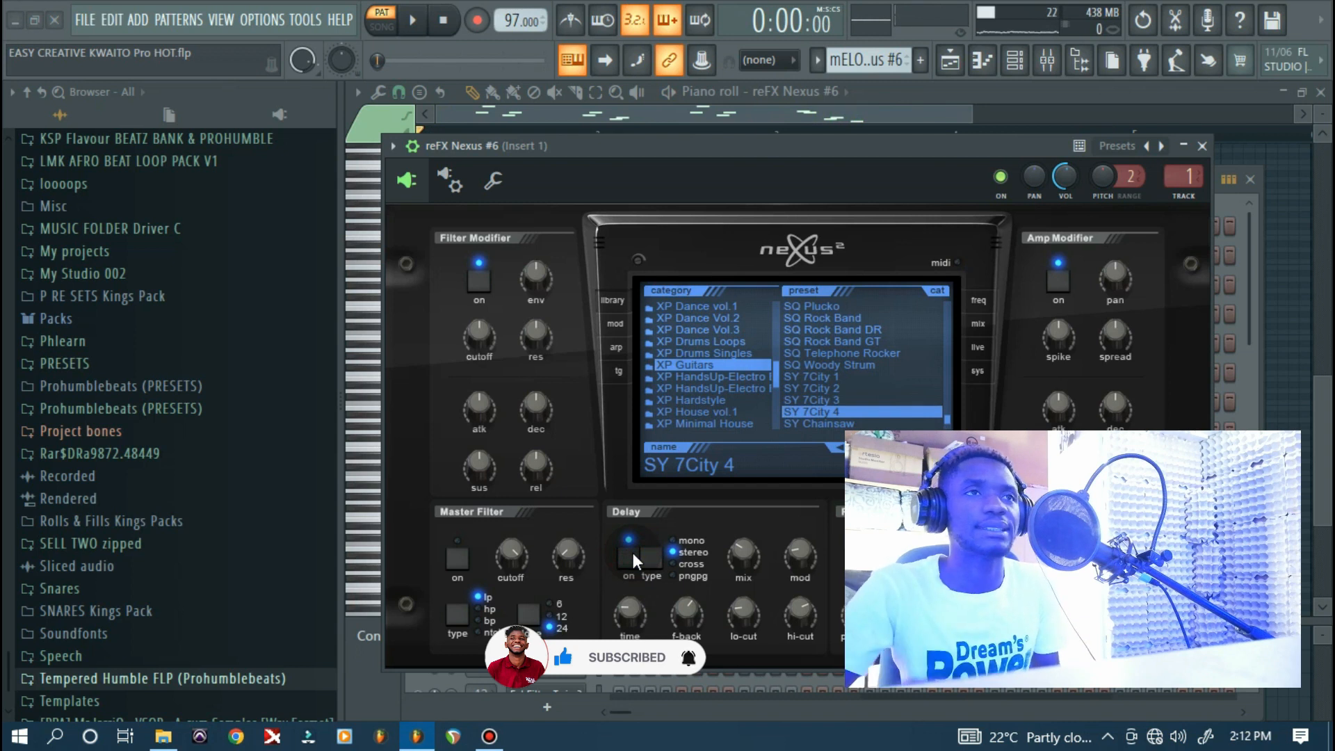
pyautogui.click(425, 31)
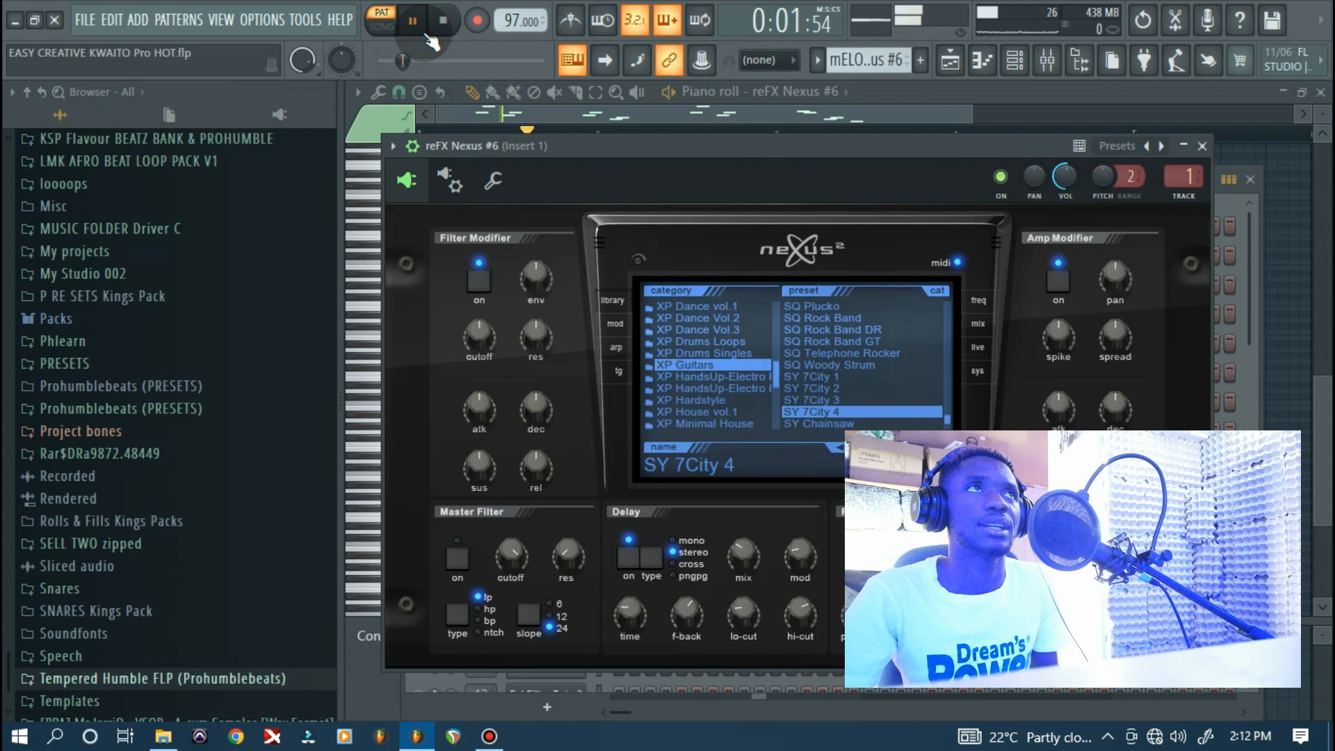
# Pause playback, close the reFX Nexus #6 plugin and switch to the FabFilter Twin 2 melody pattern
pyautogui.click(426, 34)
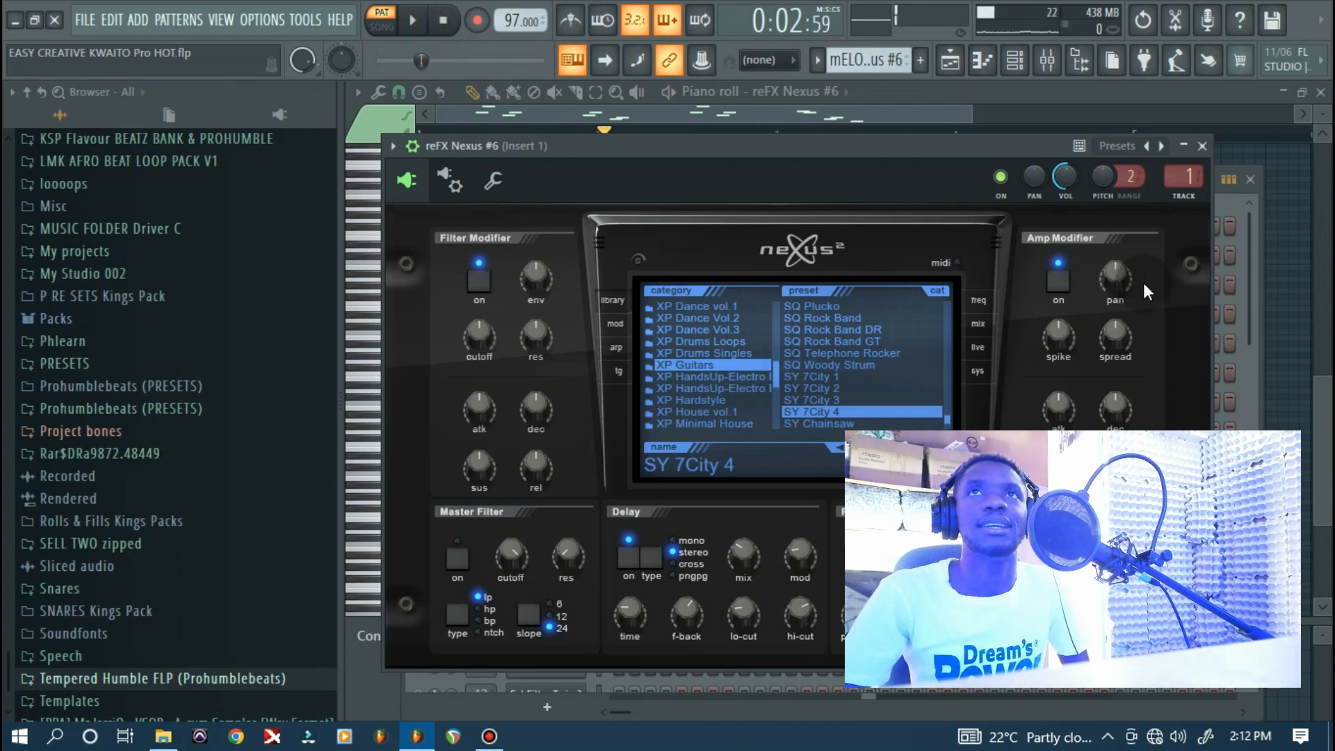
pyautogui.click(1202, 145)
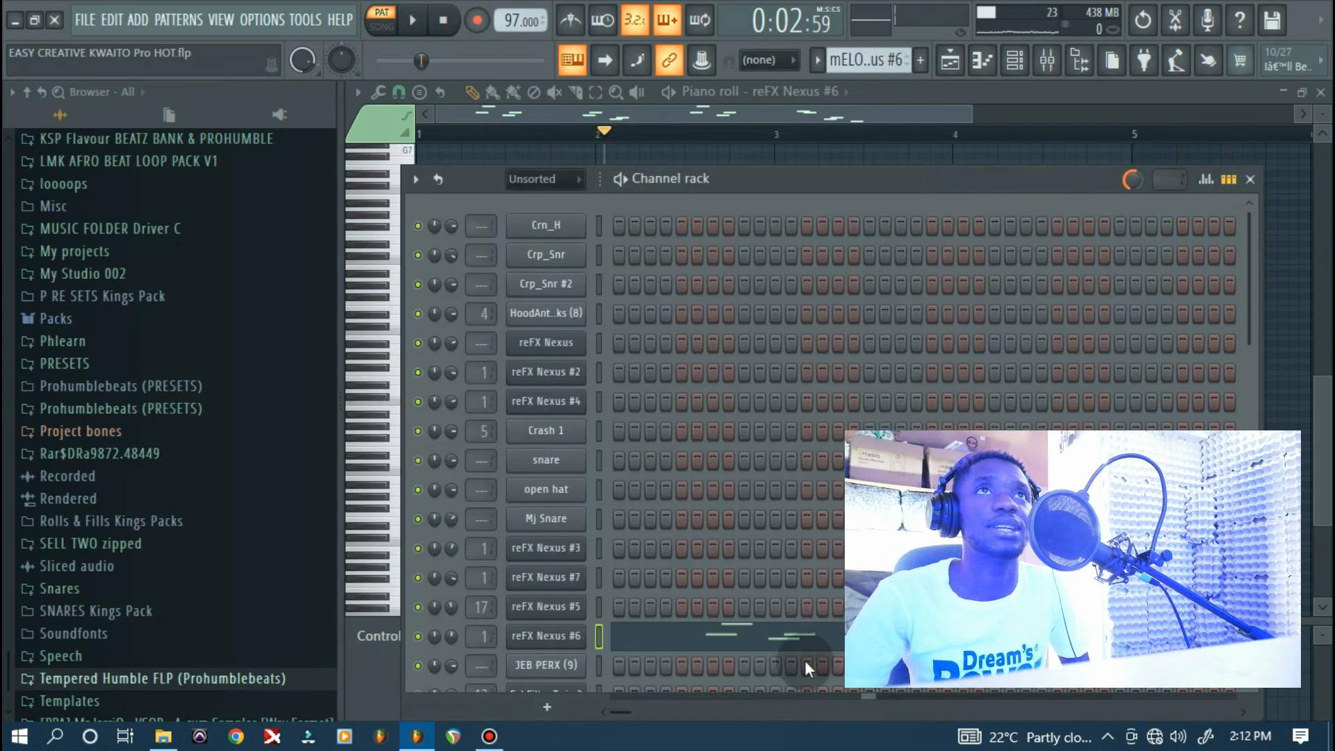
pyautogui.click(825, 66)
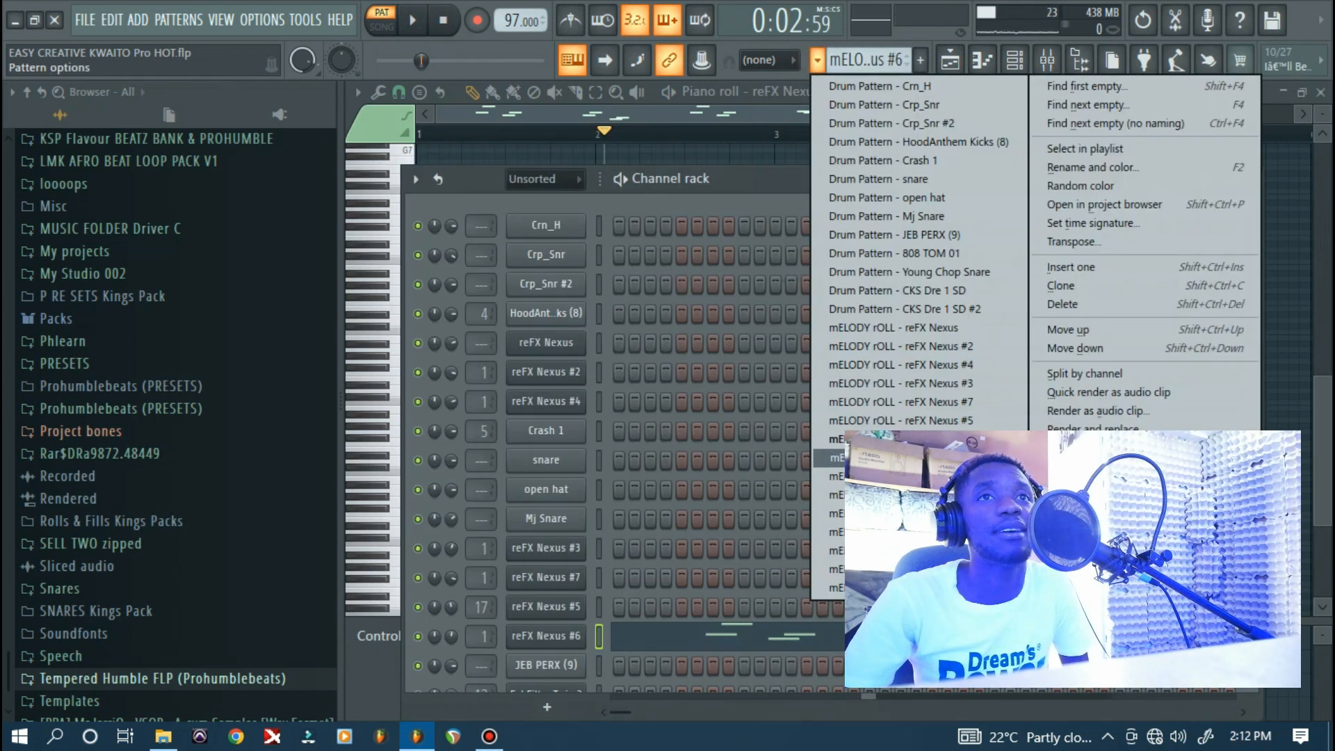
pyautogui.click(904, 458)
pyautogui.moveTo(1248, 333); pyautogui.dragTo(1249, 500)
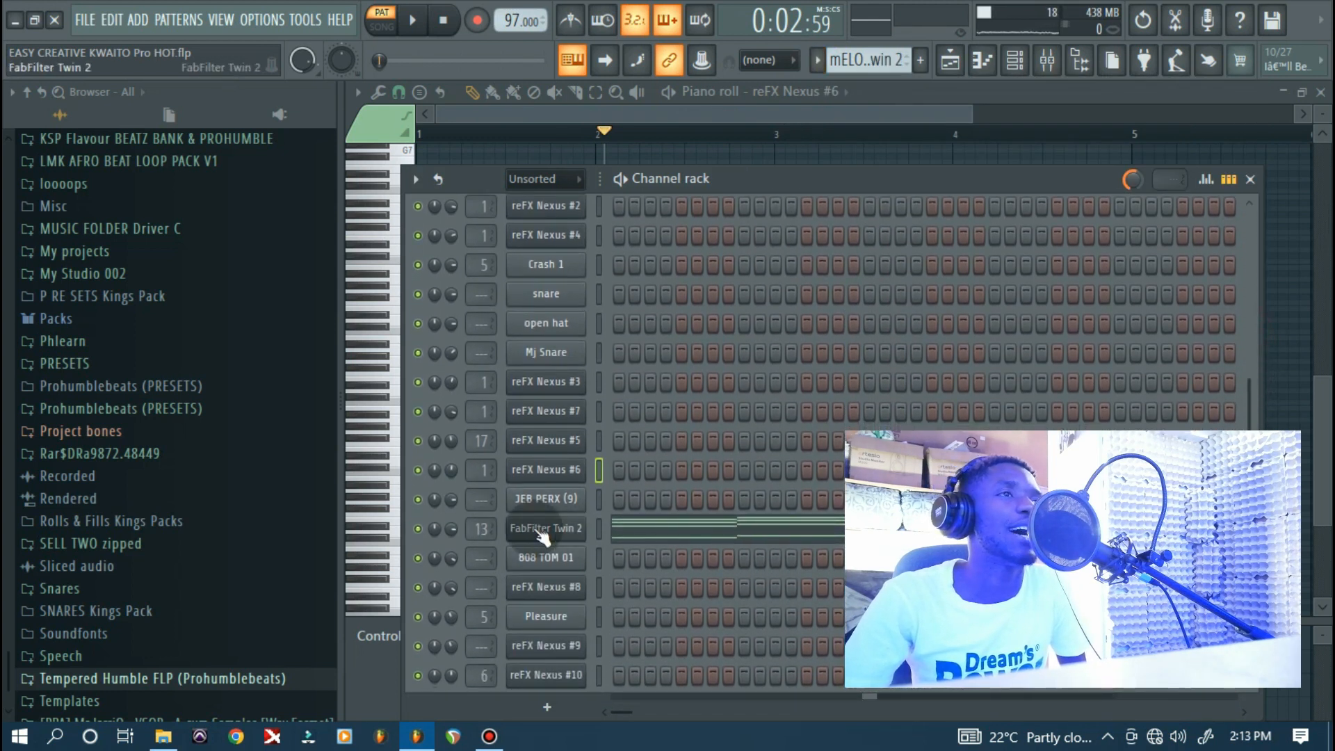
# Open the FabFilter Twin 2 synth from its channel and raise its modulation wheel to the maximum
pyautogui.click(534, 528)
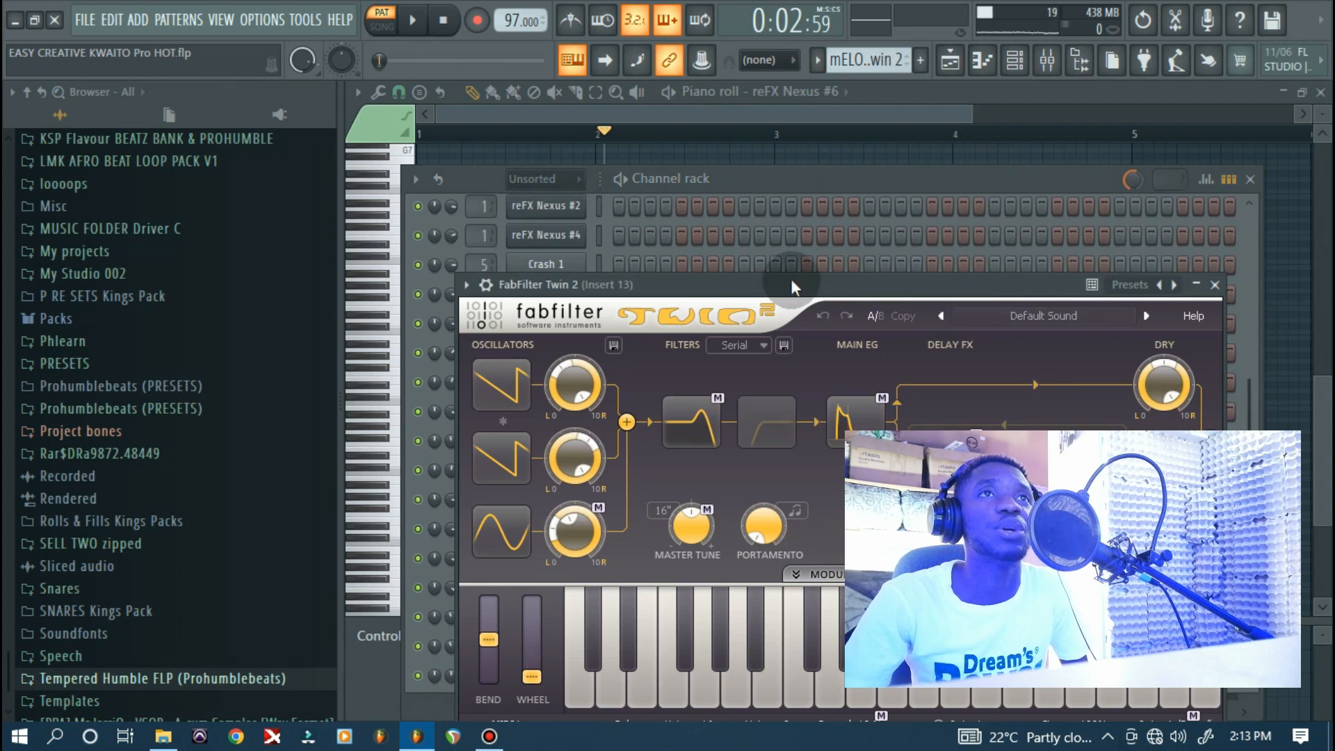
pyautogui.moveTo(790, 285); pyautogui.dragTo(755, 189)
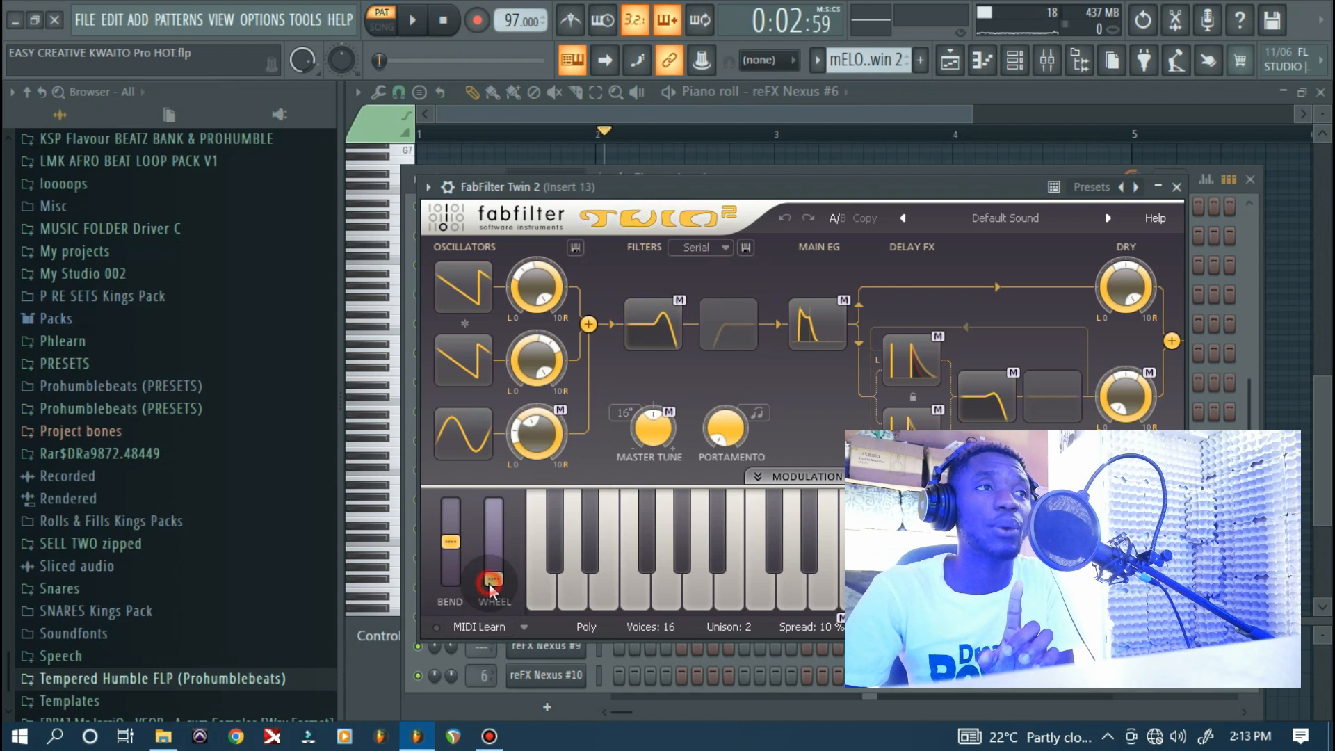
pyautogui.moveTo(492, 579); pyautogui.dragTo(486, 483)
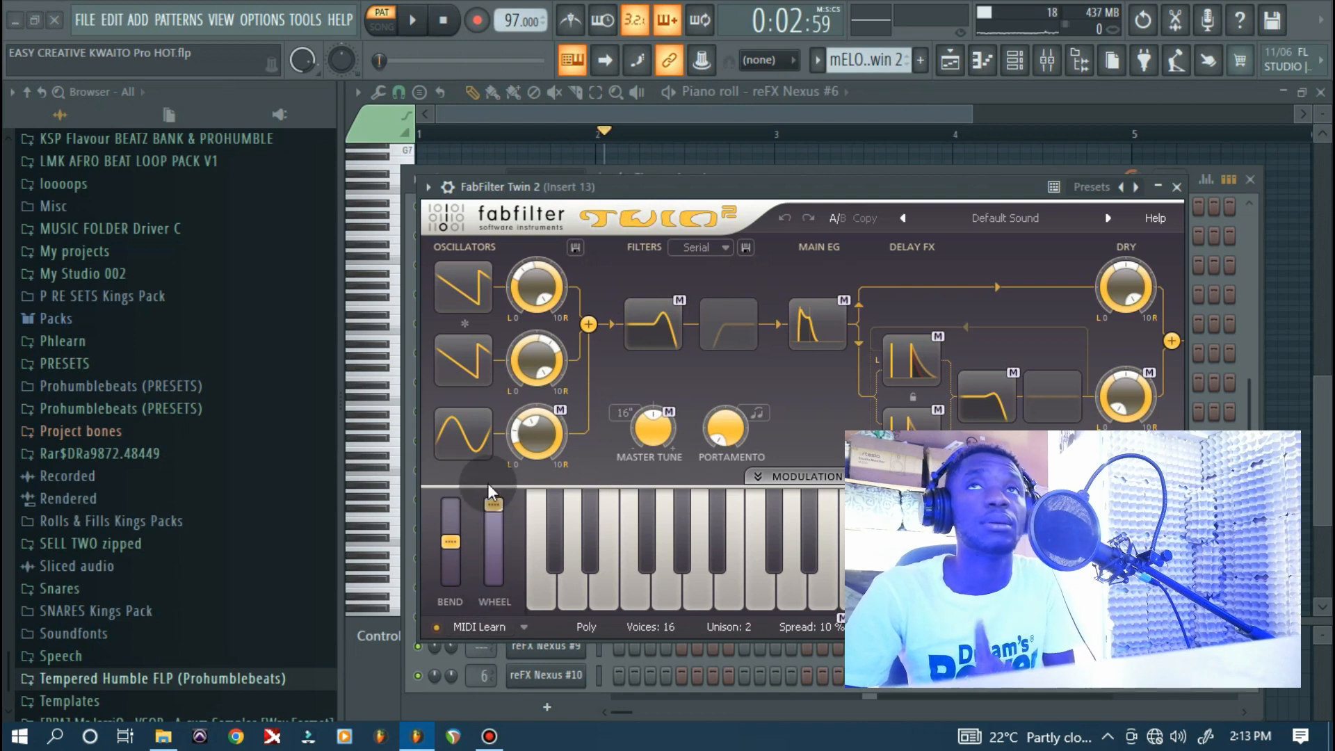
pyautogui.click(1176, 187)
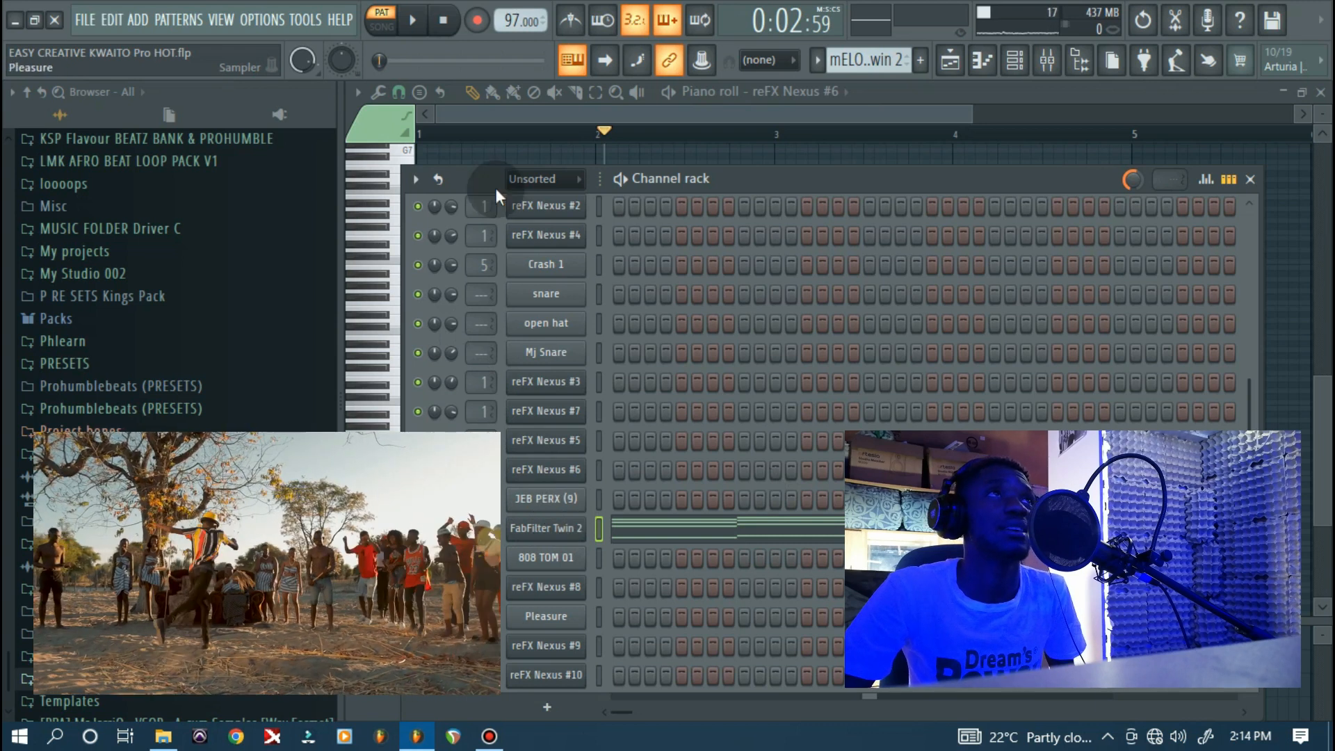
# Play the FabFilter Twin 2 pattern from the channel rack and briefly check the Bandicam recording window
pyautogui.press('space')
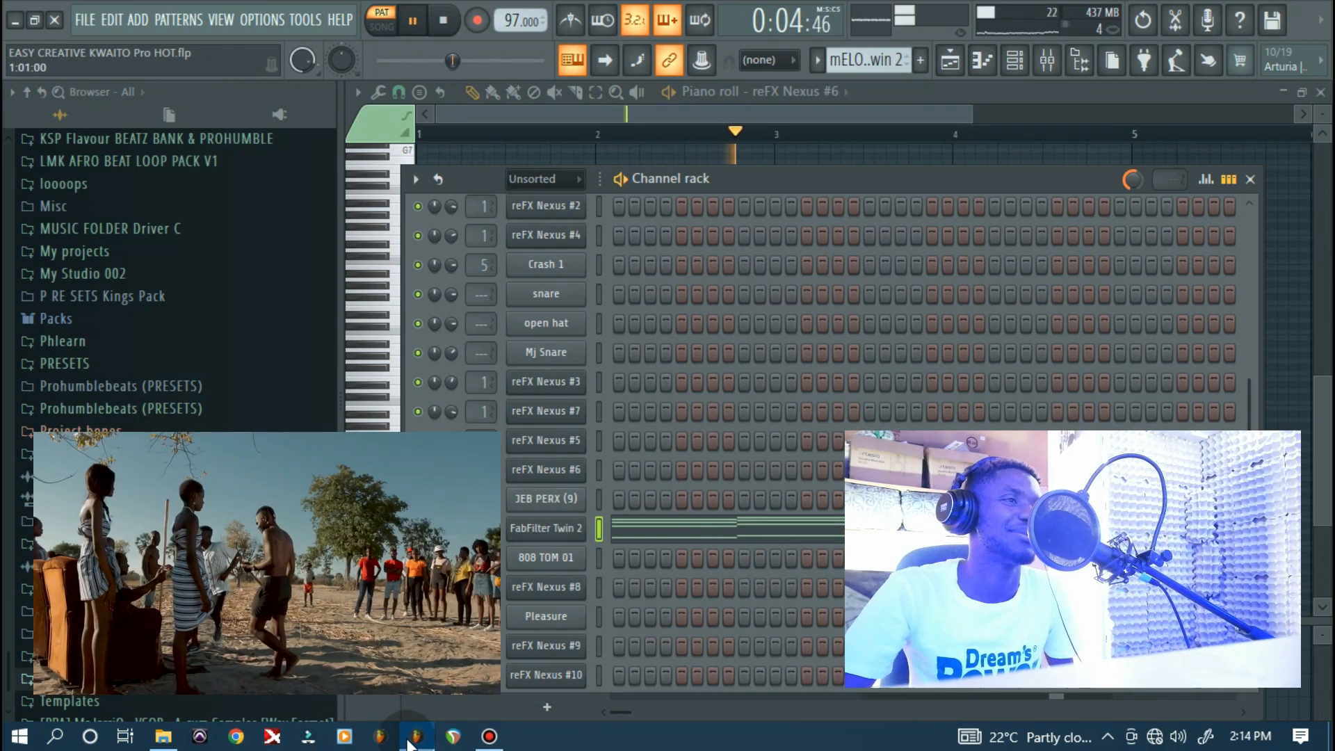
pyautogui.click(489, 737)
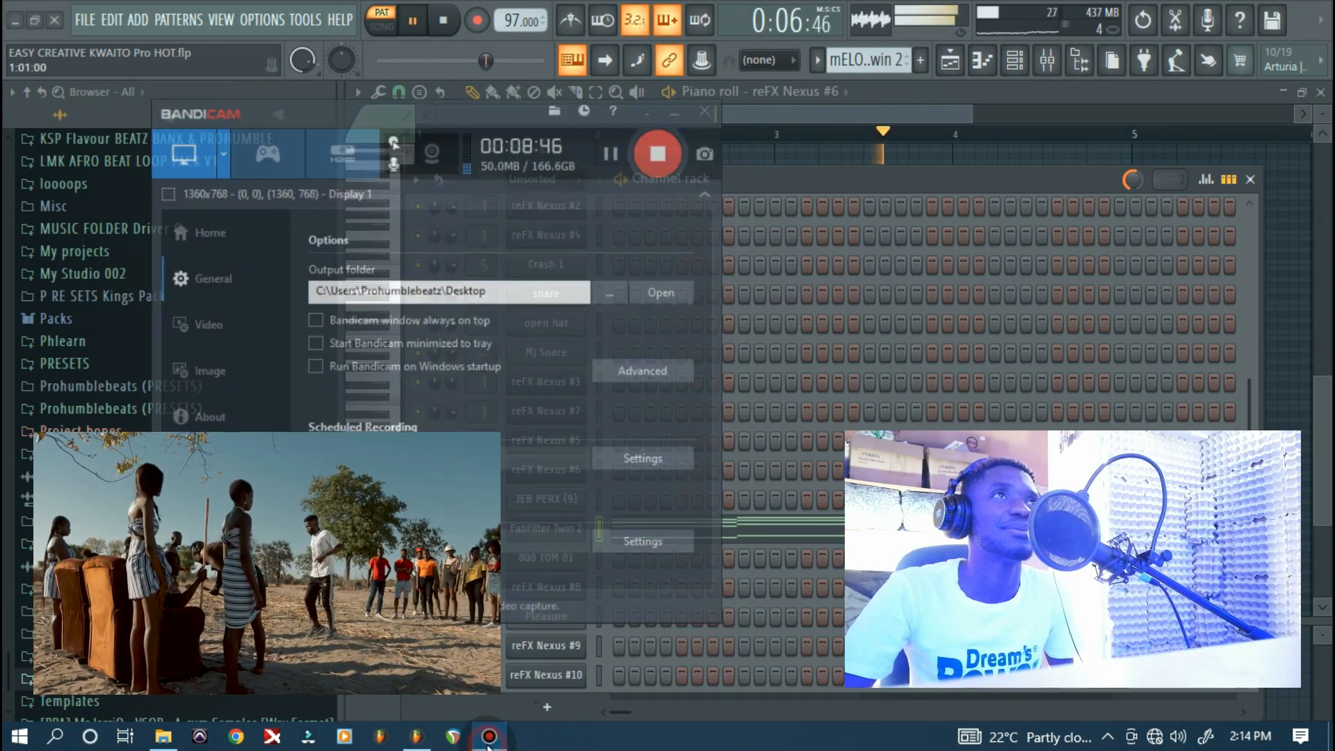
pyautogui.click(488, 737)
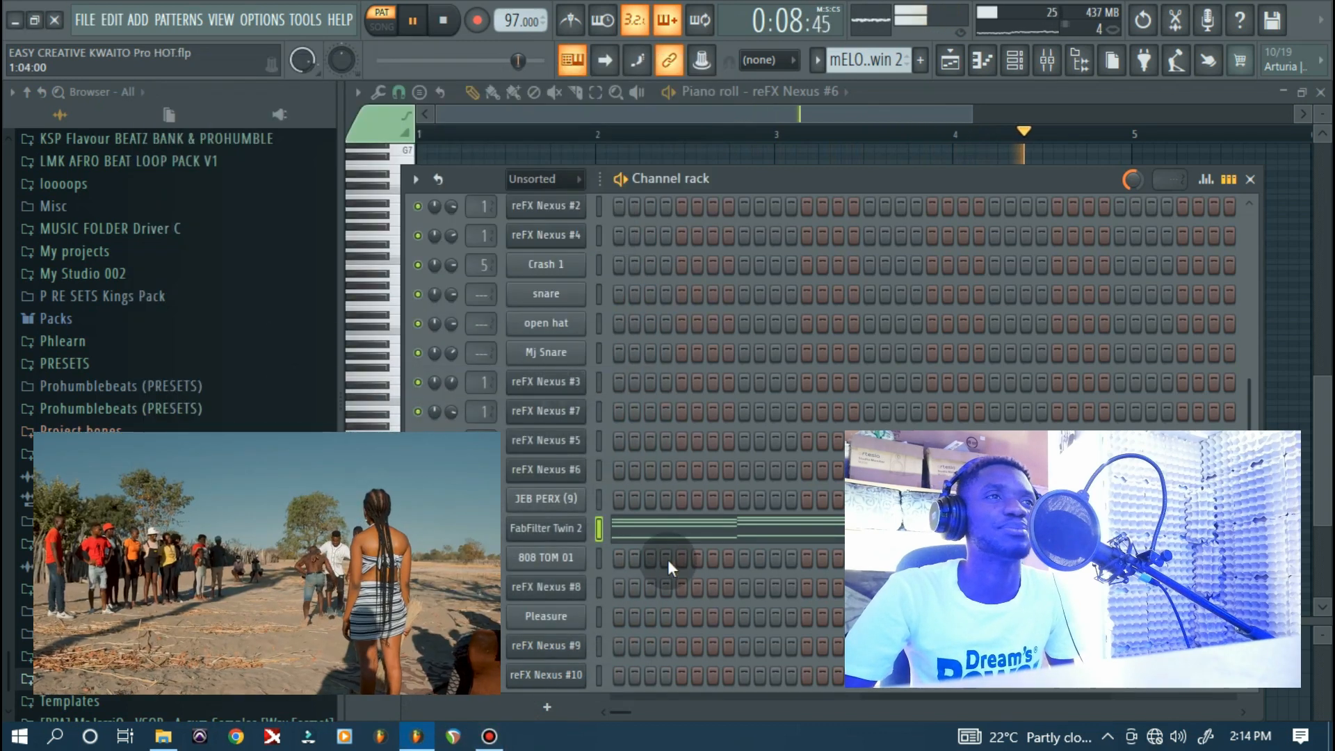
pyautogui.press('space')
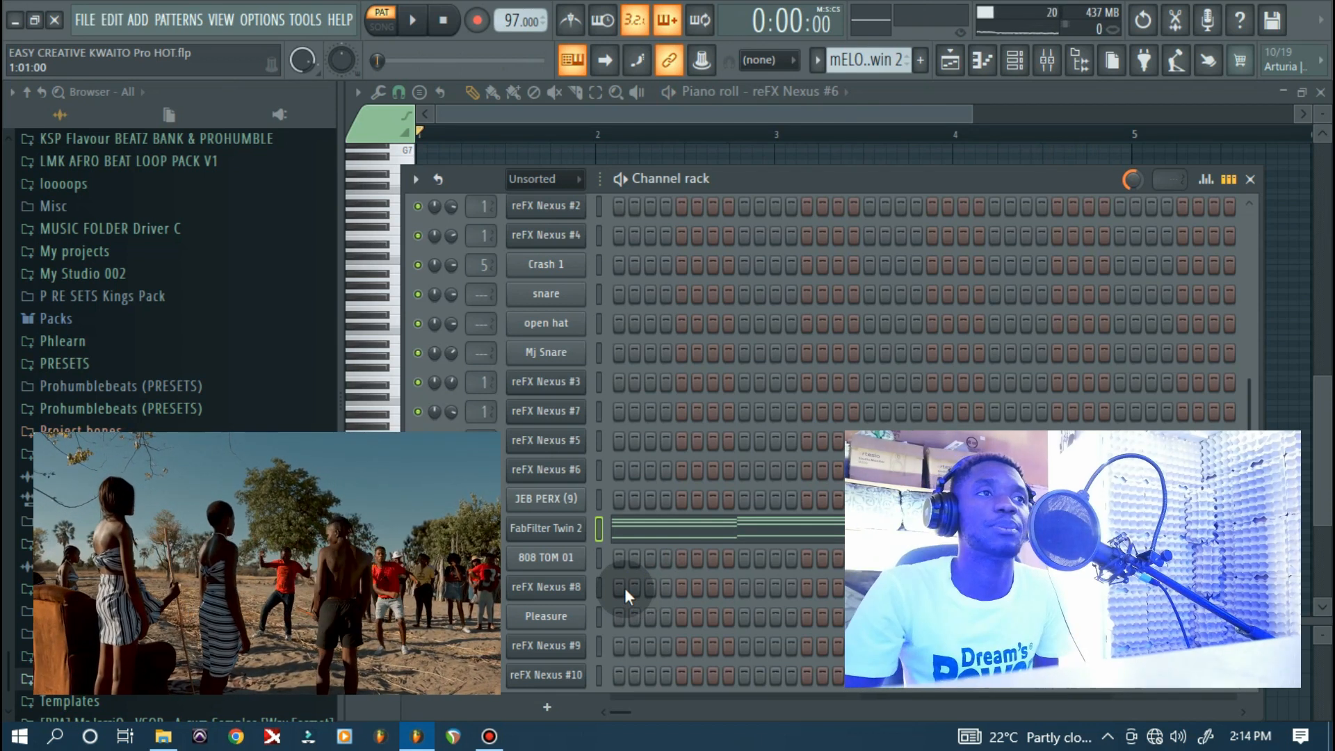
# Replay the FabFilter Twin 2 pattern while viewing its chord notes in the piano roll
pyautogui.press('space')
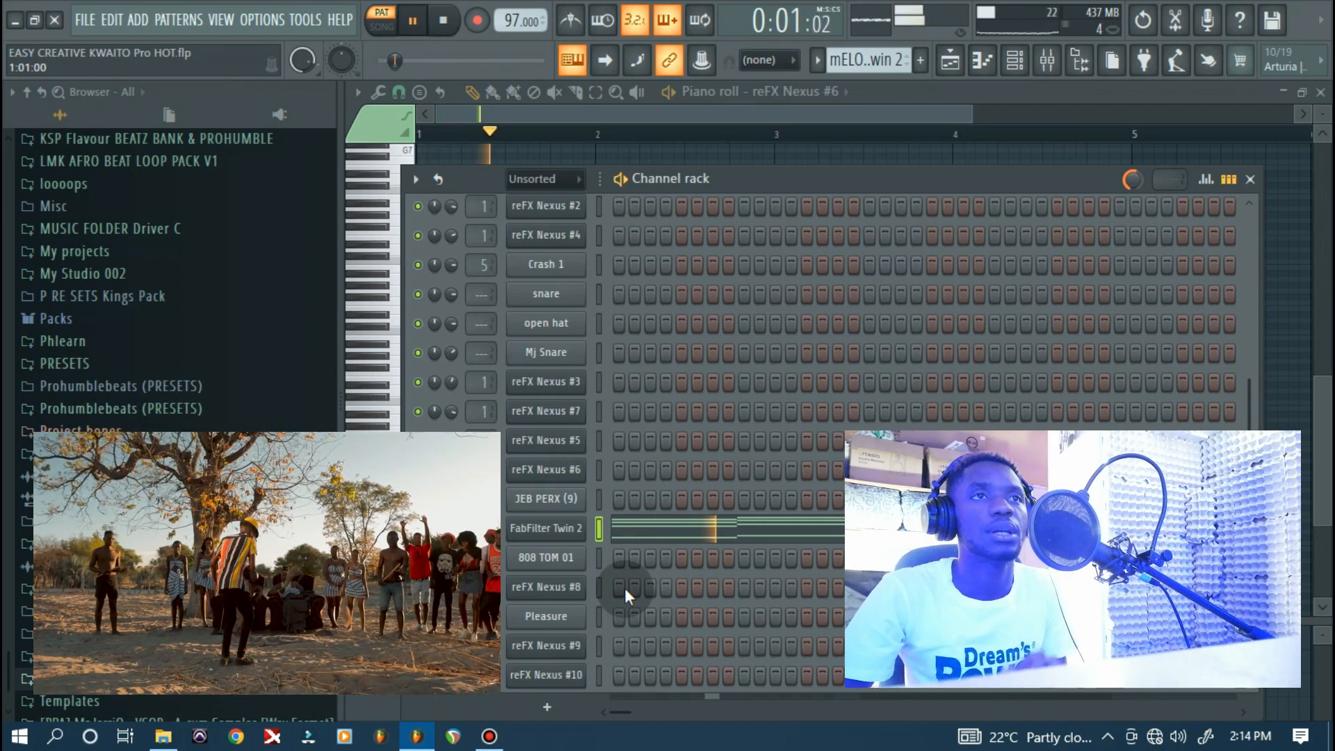
pyautogui.click(755, 529)
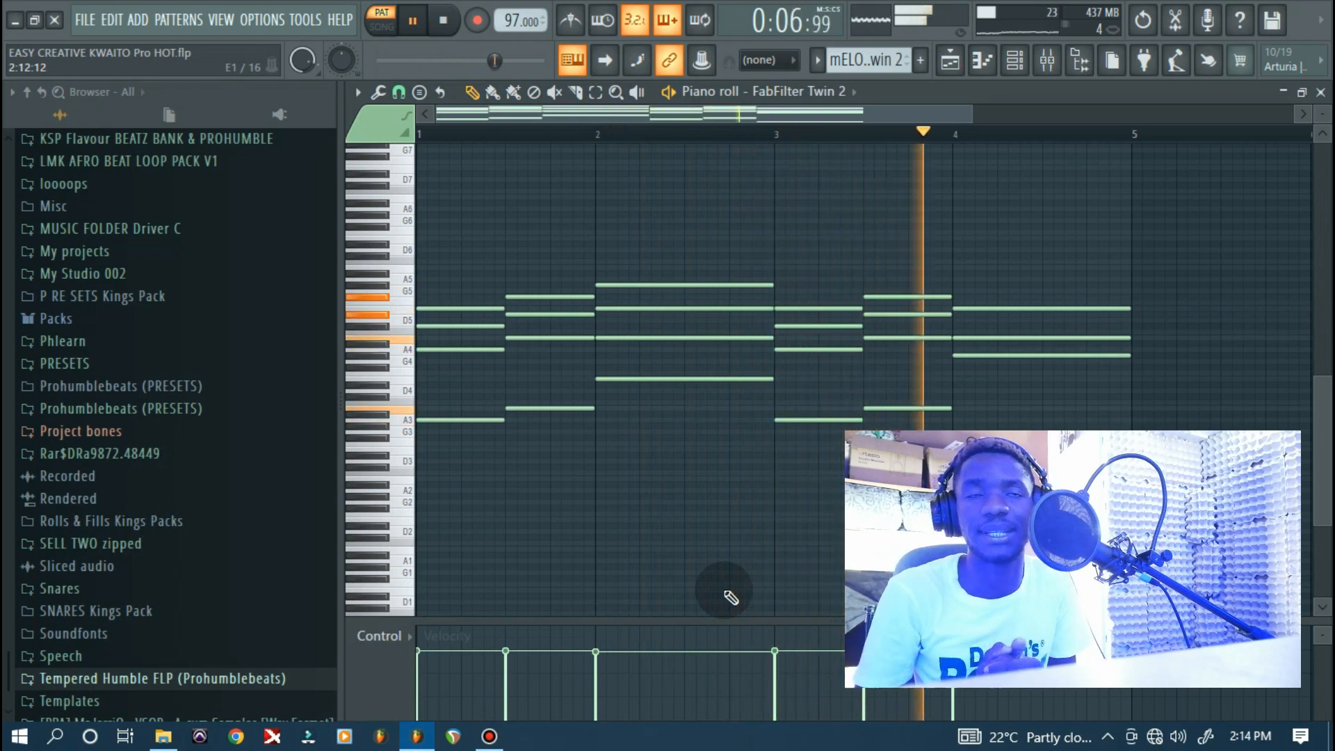
pyautogui.press('space')
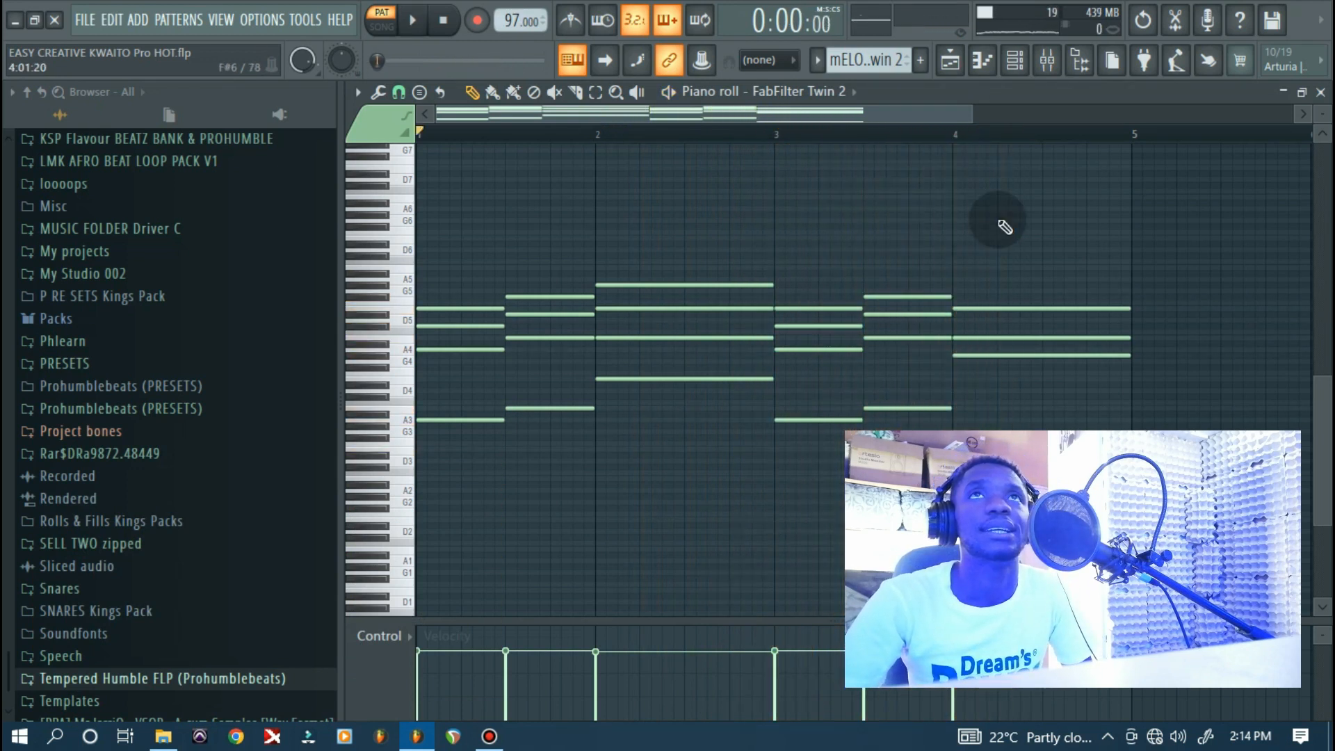
# Select the reFX Nexus #8 melody pattern and inspect its Nexus plugin's library category and preset
pyautogui.click(1014, 60)
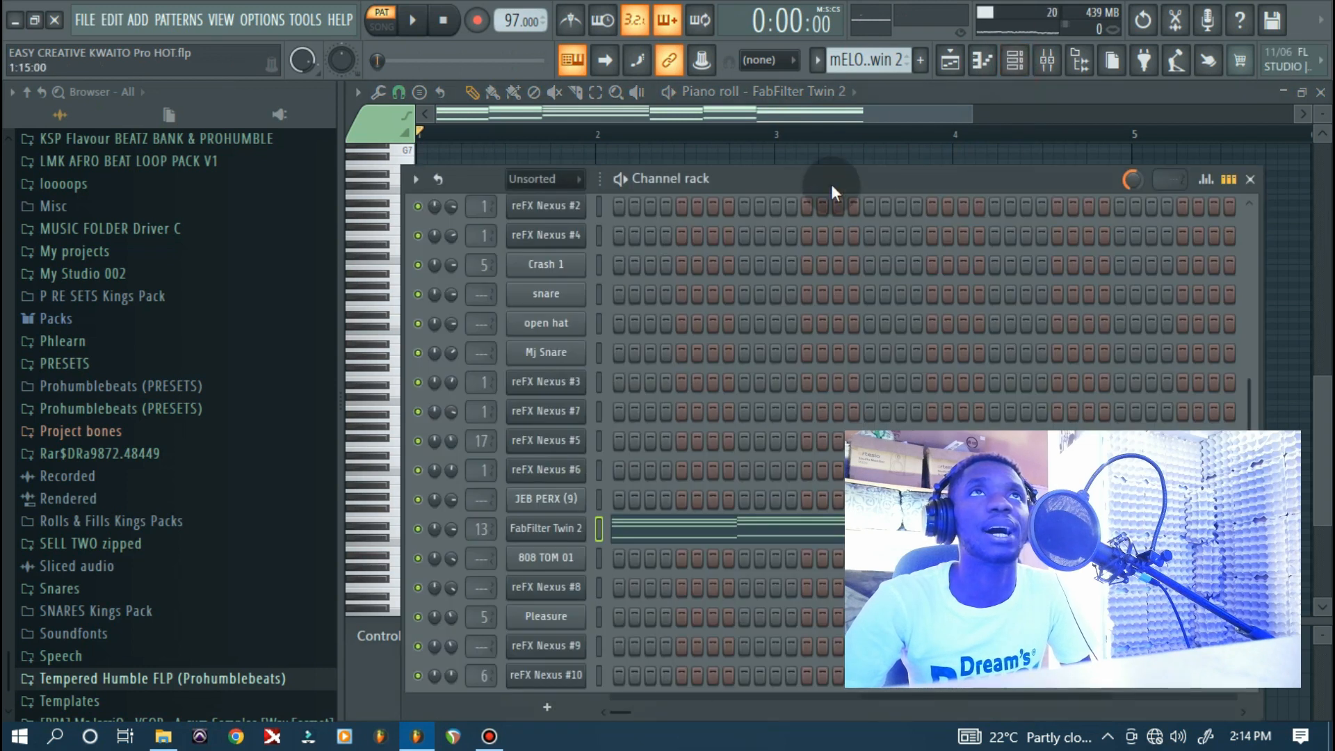
pyautogui.click(817, 60)
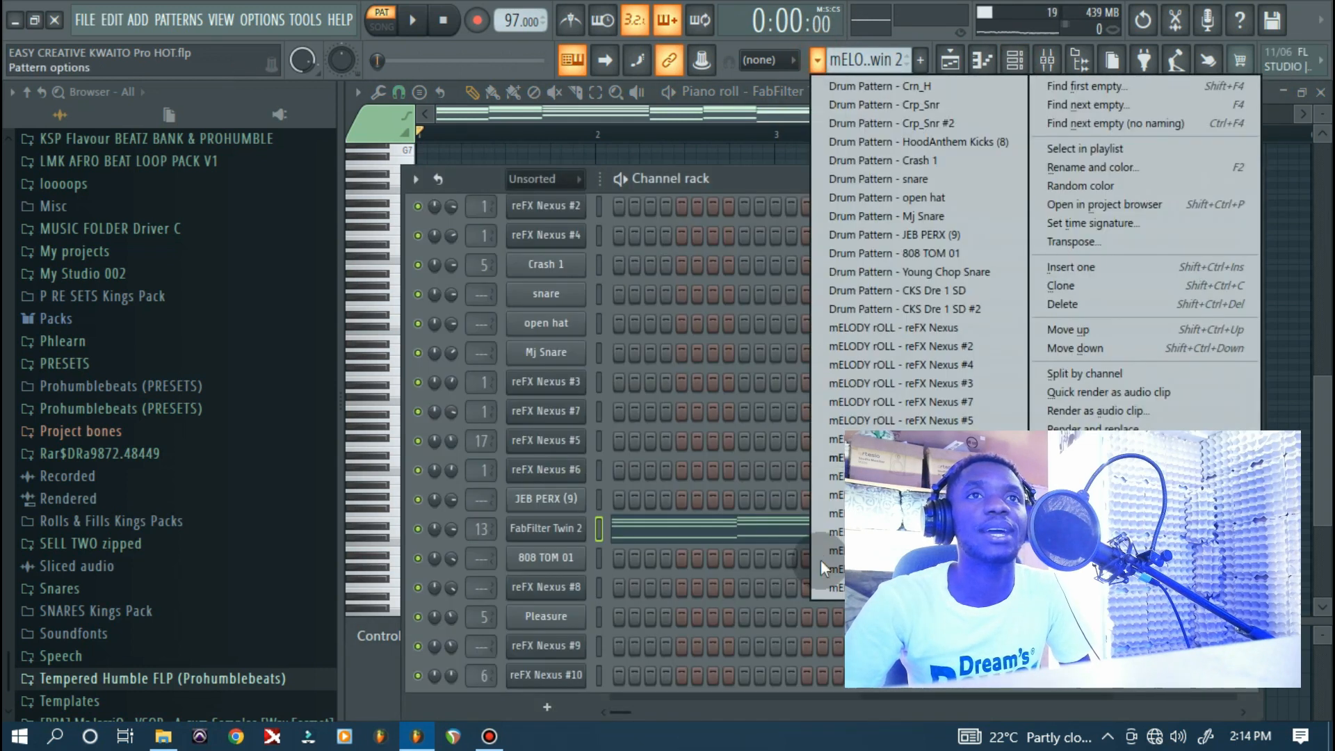
pyautogui.click(904, 477)
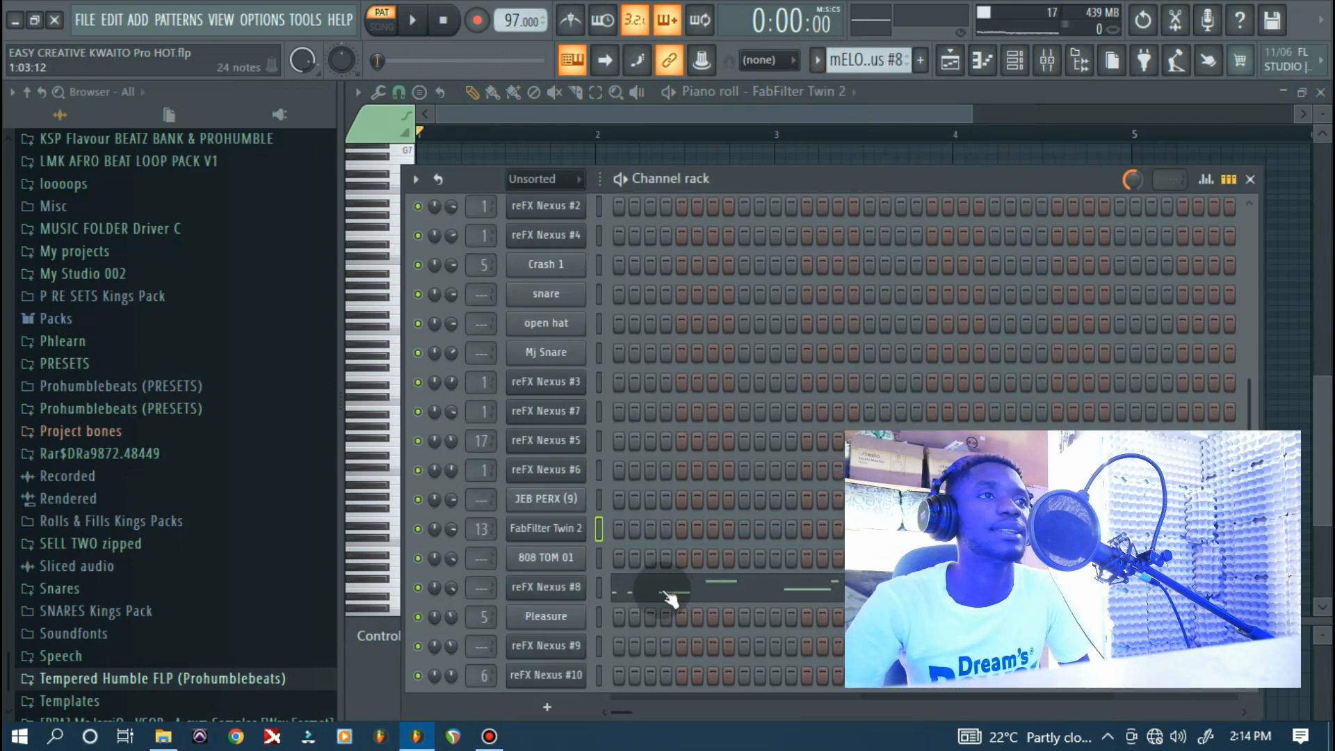
pyautogui.click(535, 589)
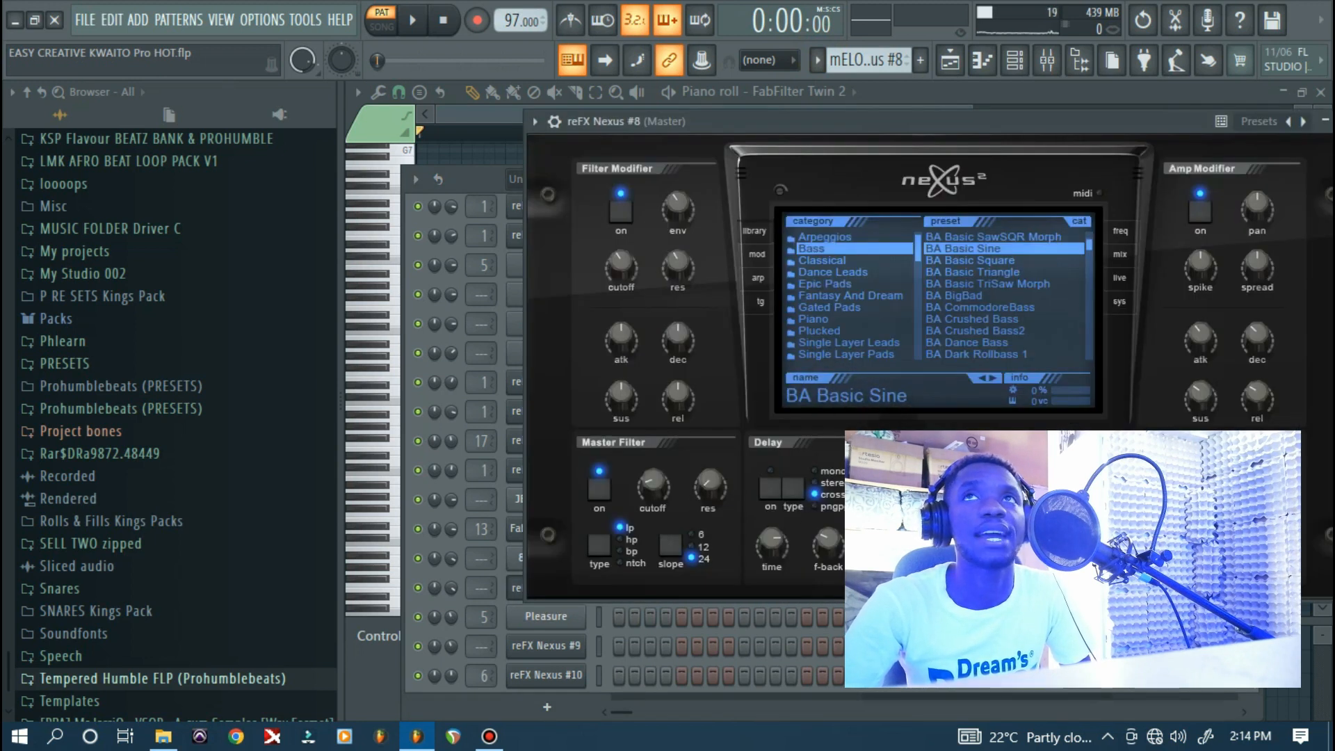
pyautogui.moveTo(1171, 122); pyautogui.dragTo(1059, 127)
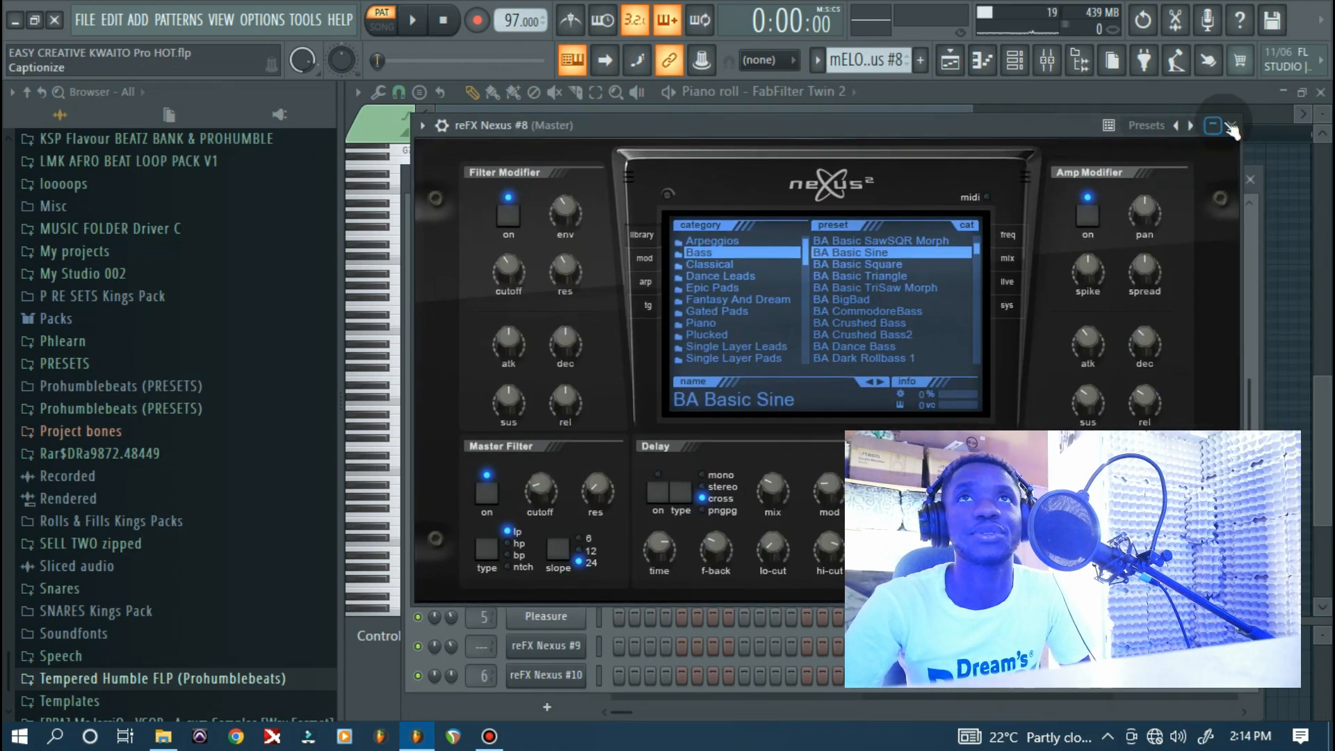
pyautogui.click(1231, 126)
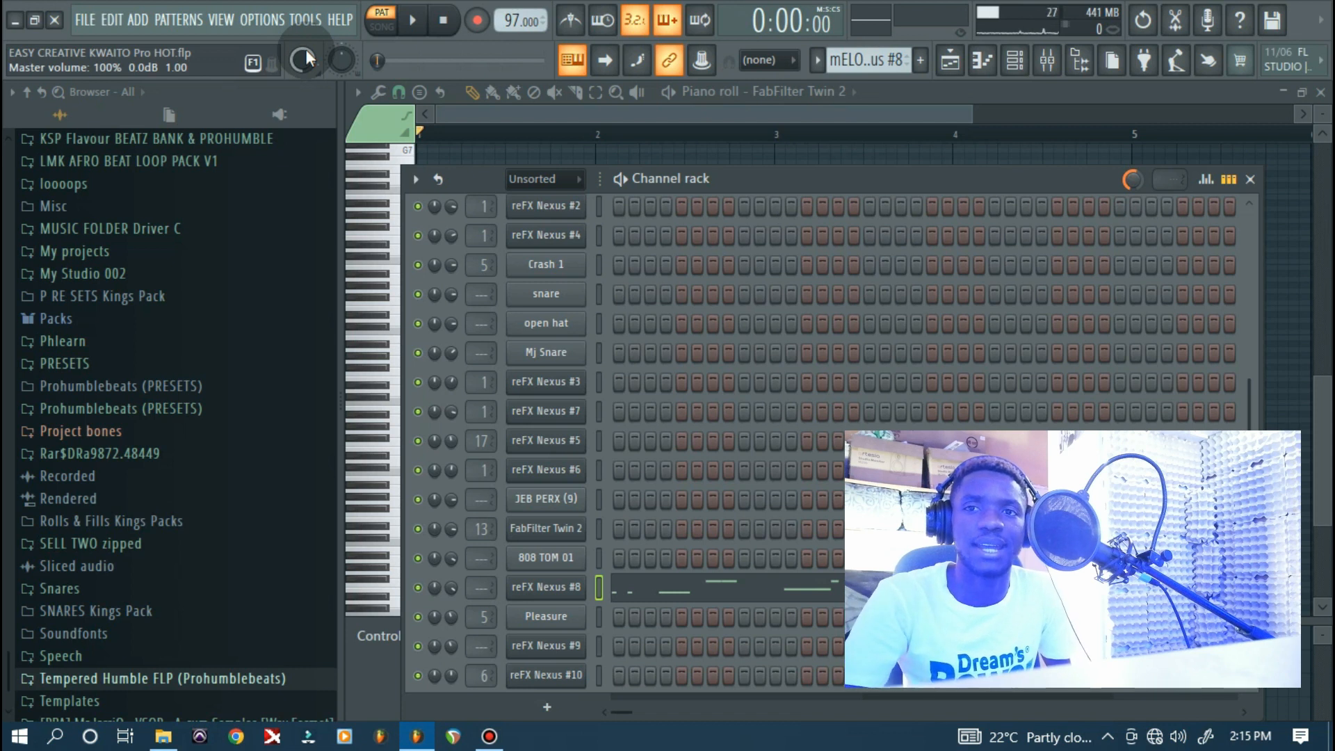
# Play the reFX Nexus #8 pattern repeatedly while viewing its notes in the piano roll
pyautogui.press('space')
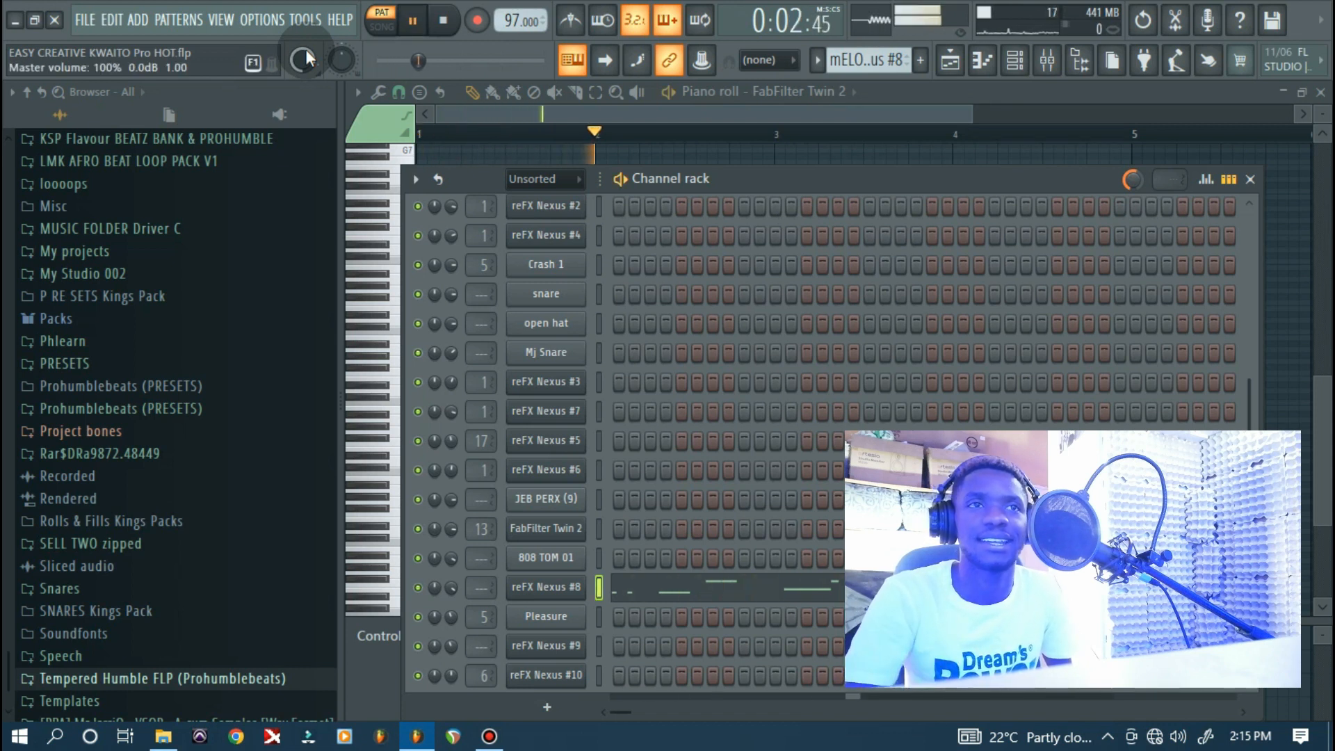
pyautogui.click(801, 583)
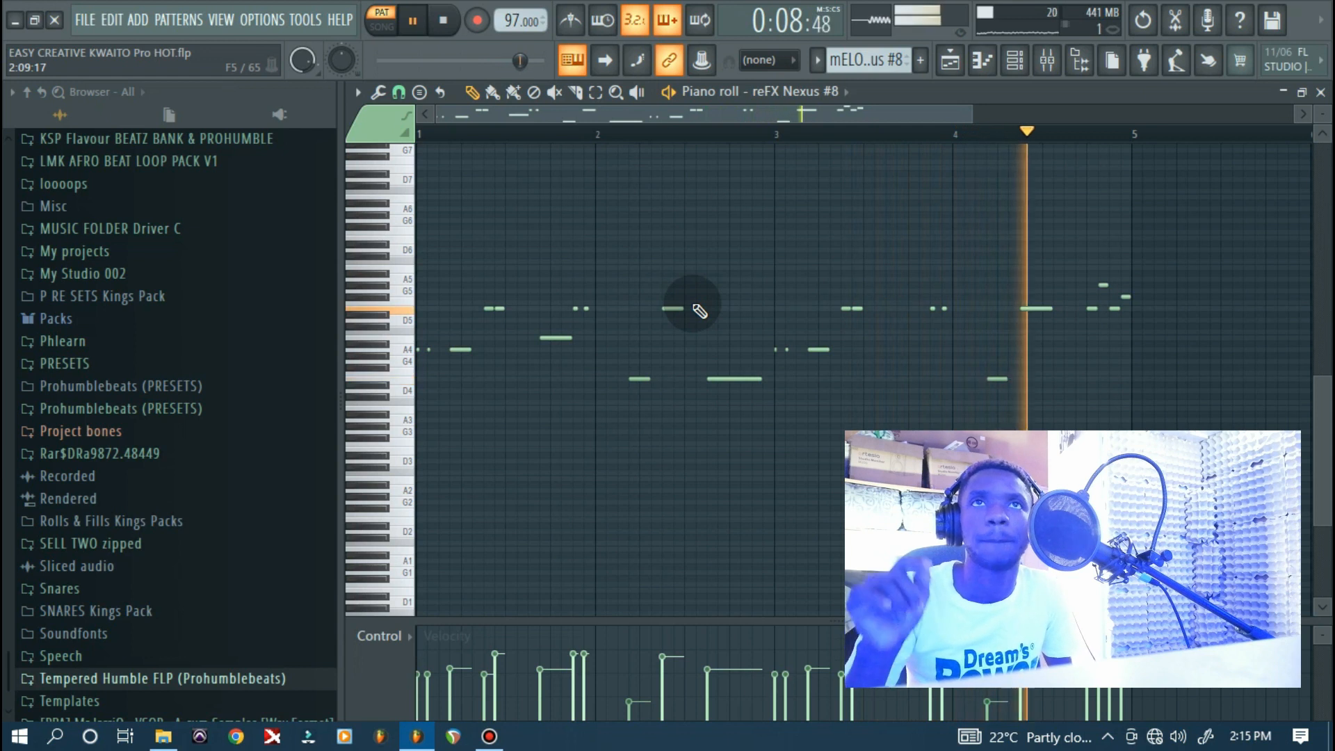
pyautogui.press('space')
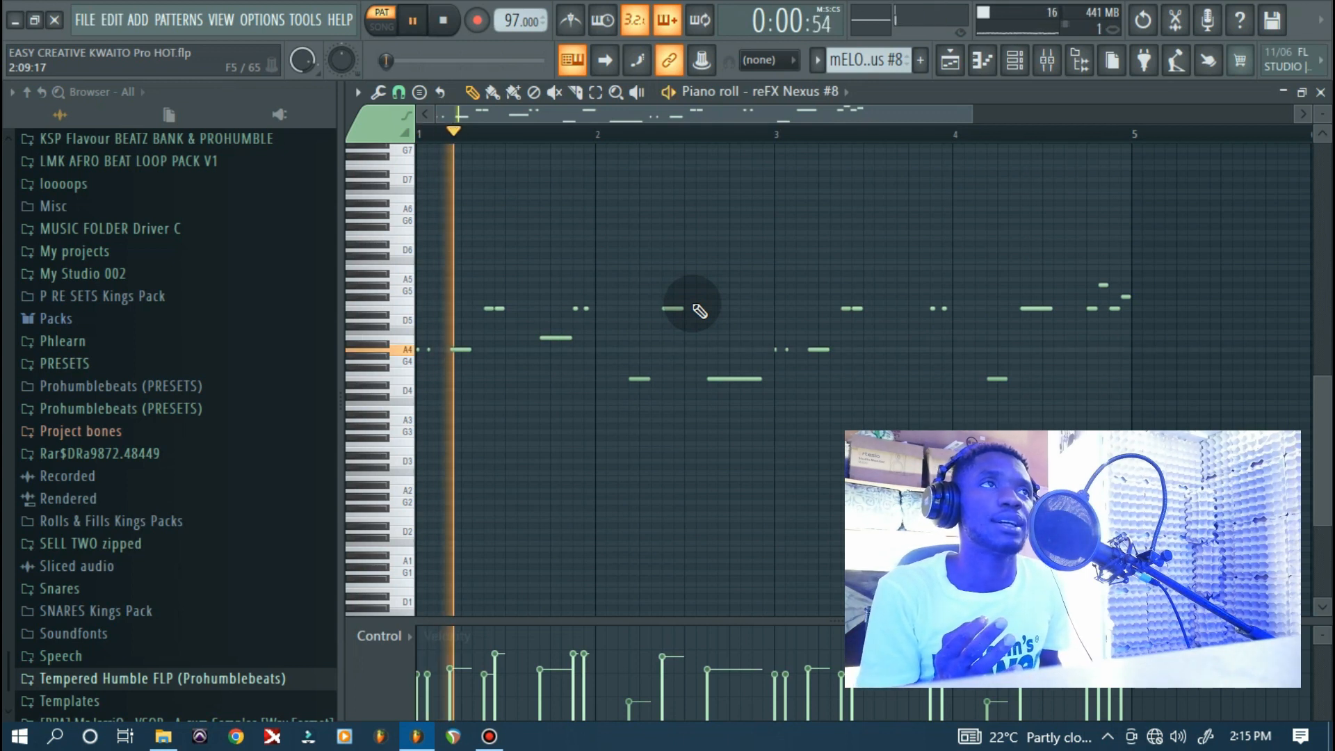
pyautogui.press('space')
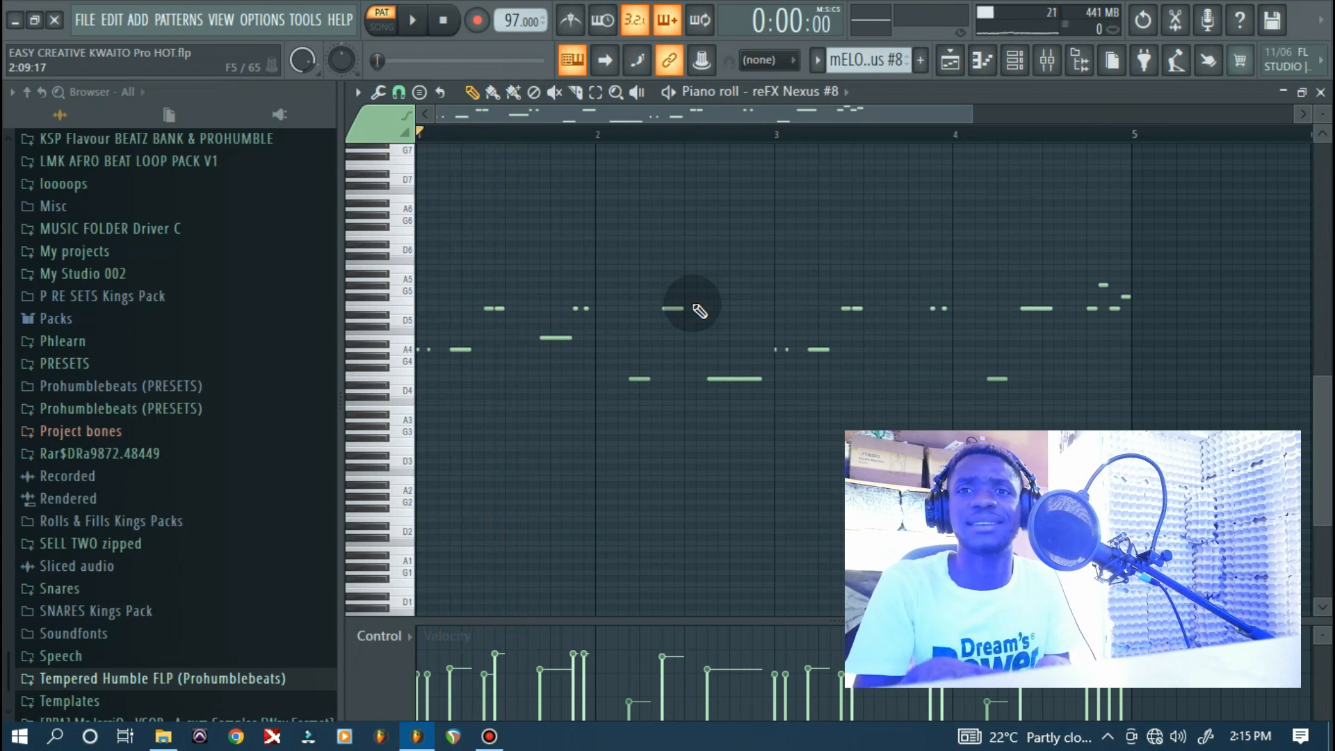
pyautogui.press('space')
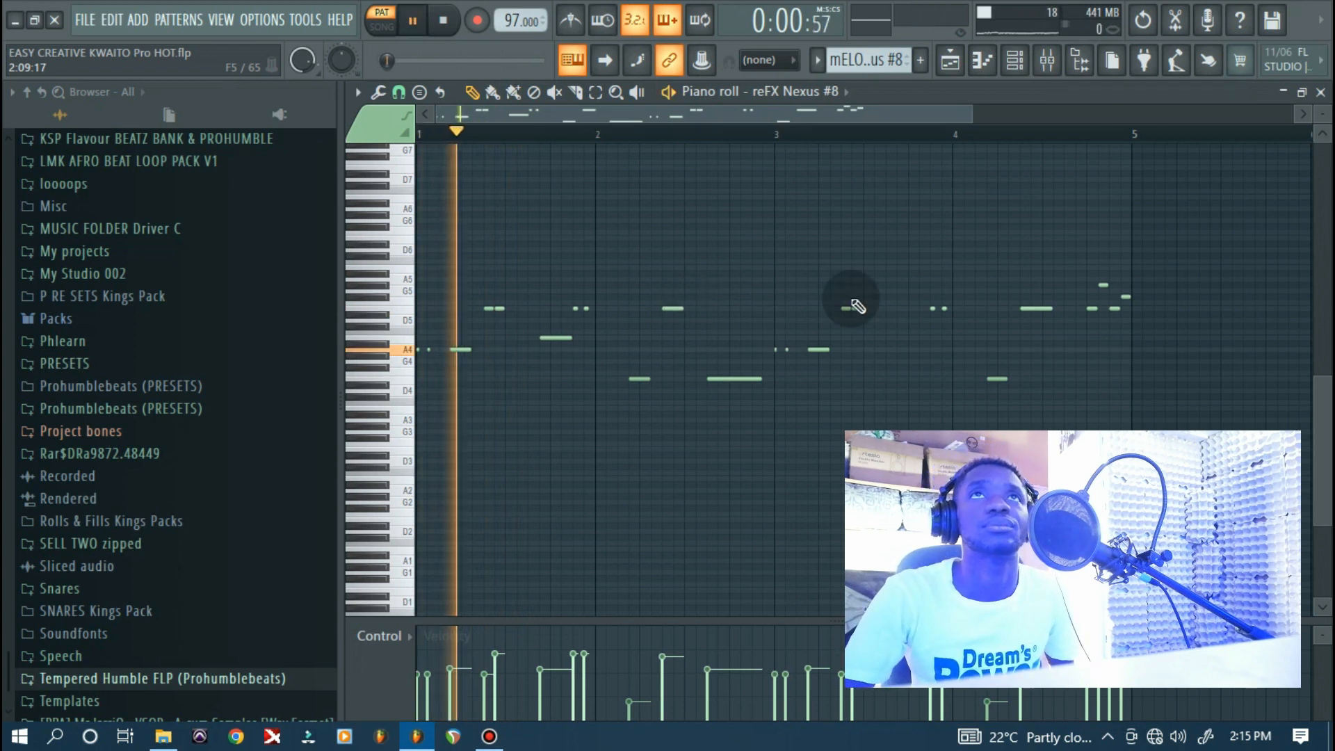
pyautogui.press('space')
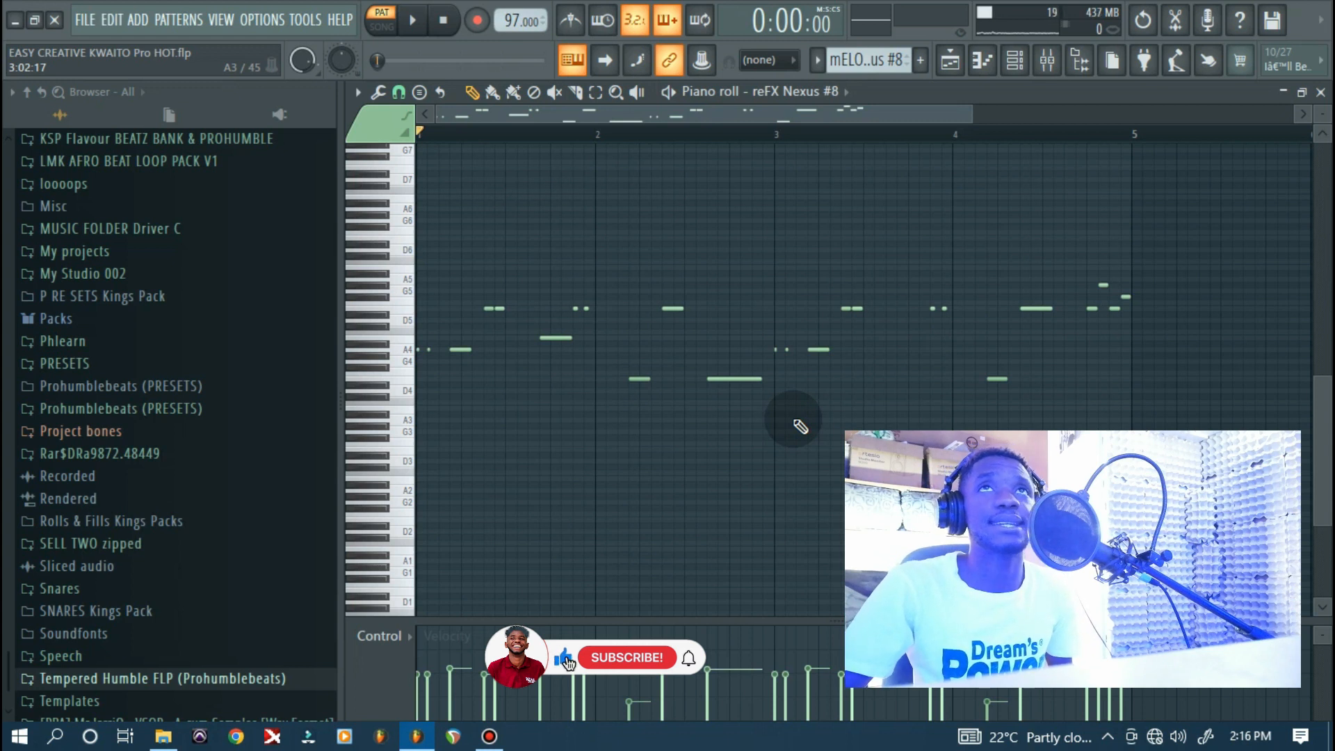
# Return to the channel rack, switch to the Pleasure melody pattern and select the Pleasure channel
pyautogui.click(1015, 61)
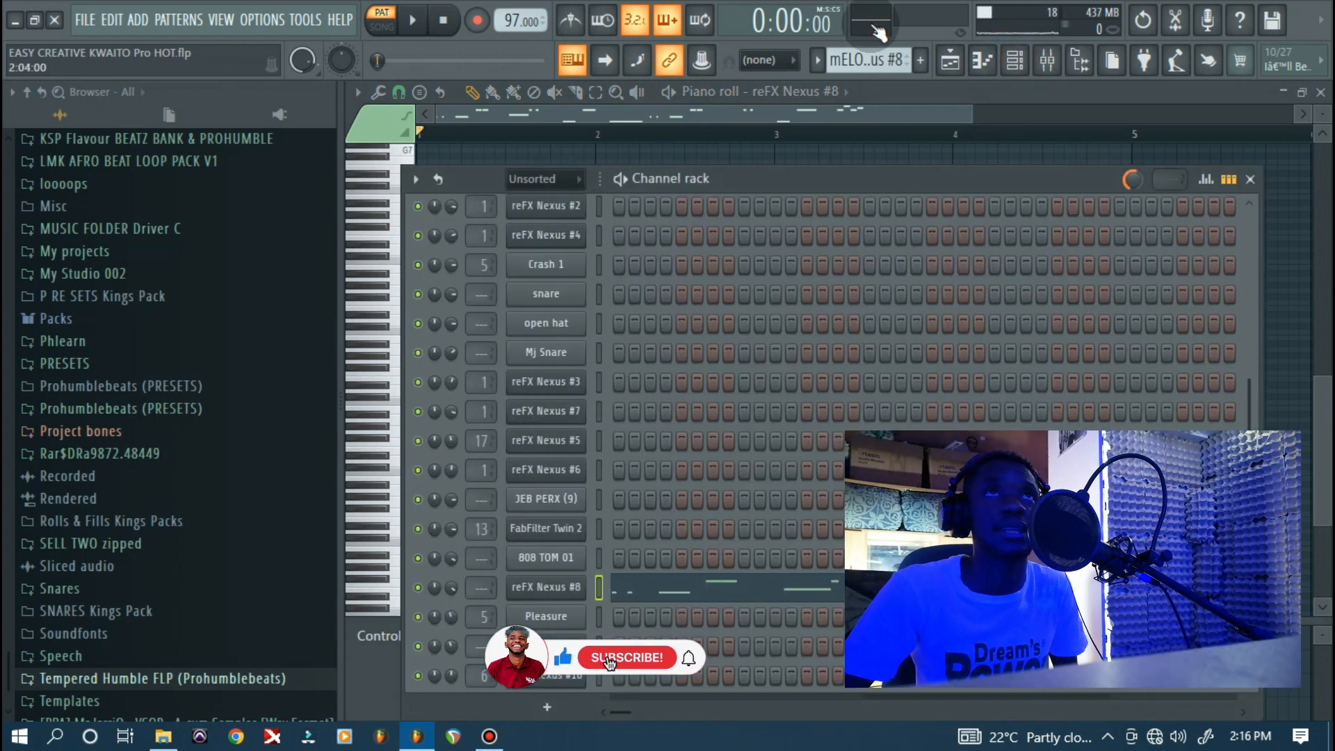
pyautogui.click(818, 60)
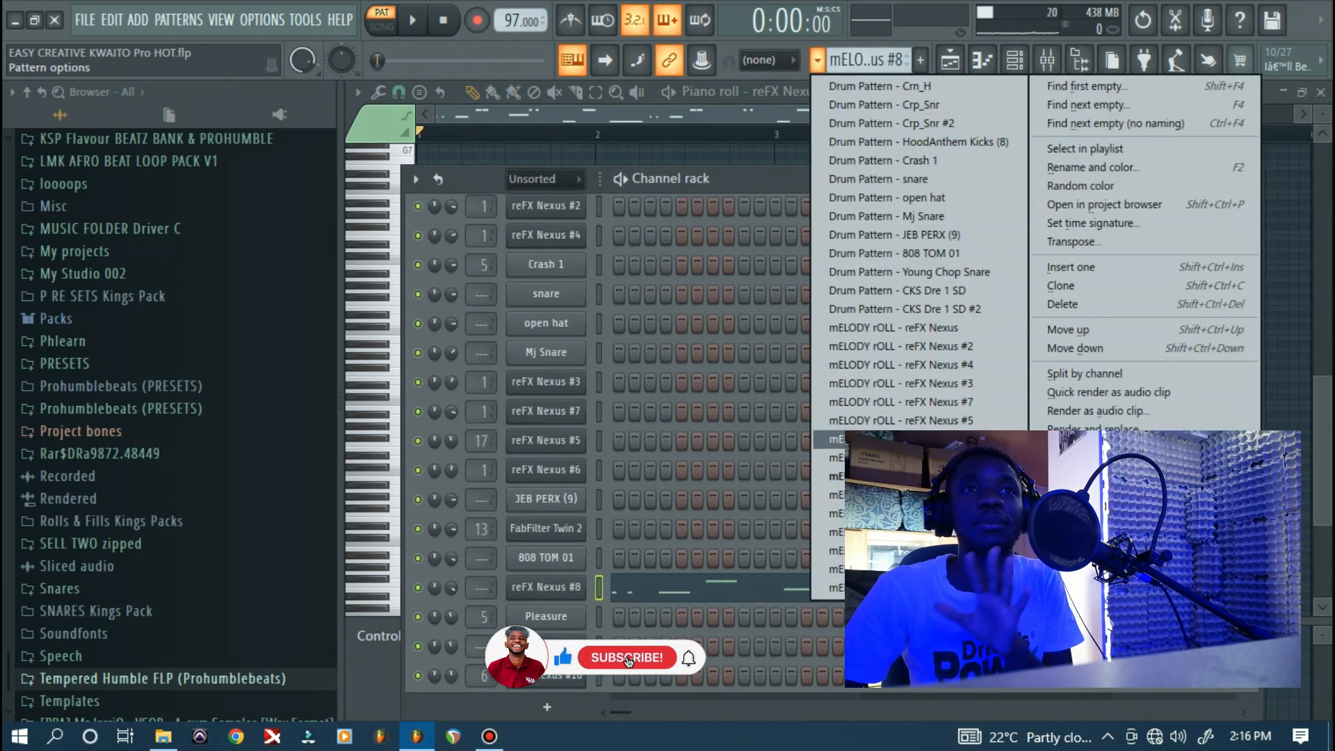
pyautogui.click(833, 527)
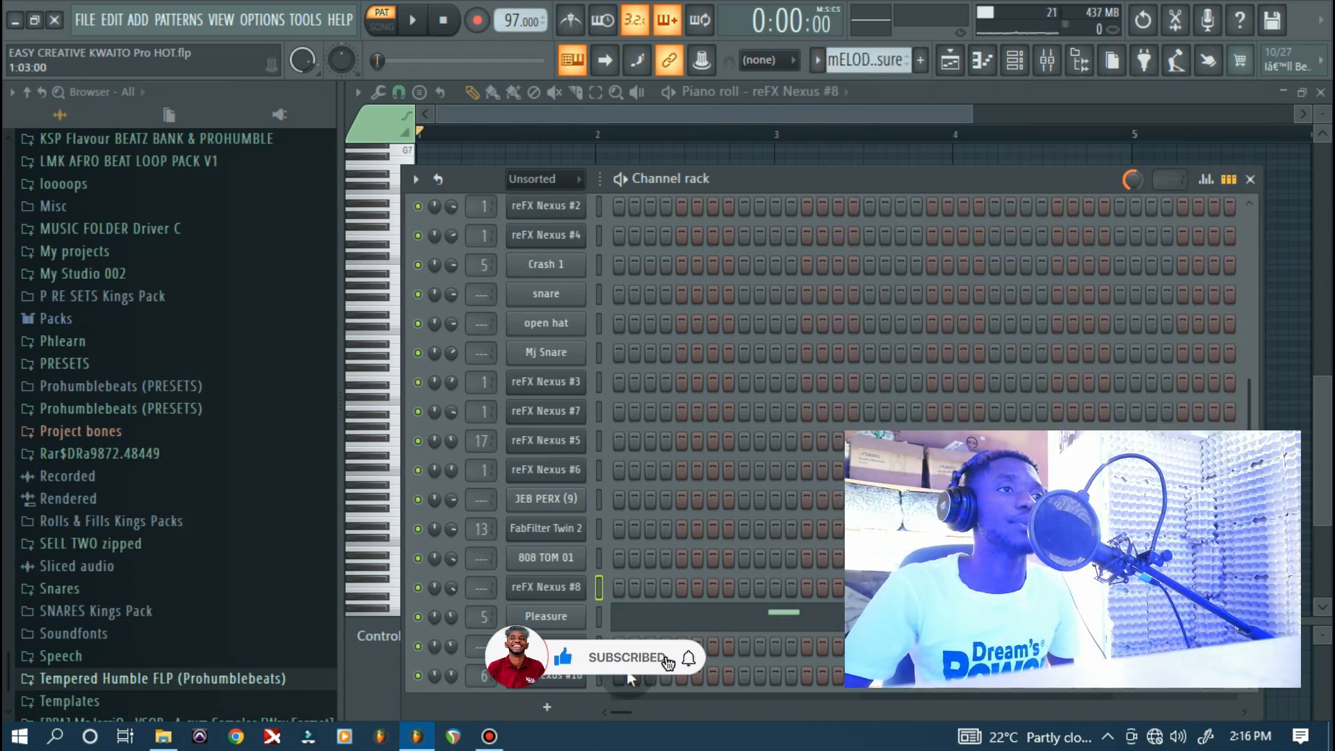
pyautogui.click(601, 619)
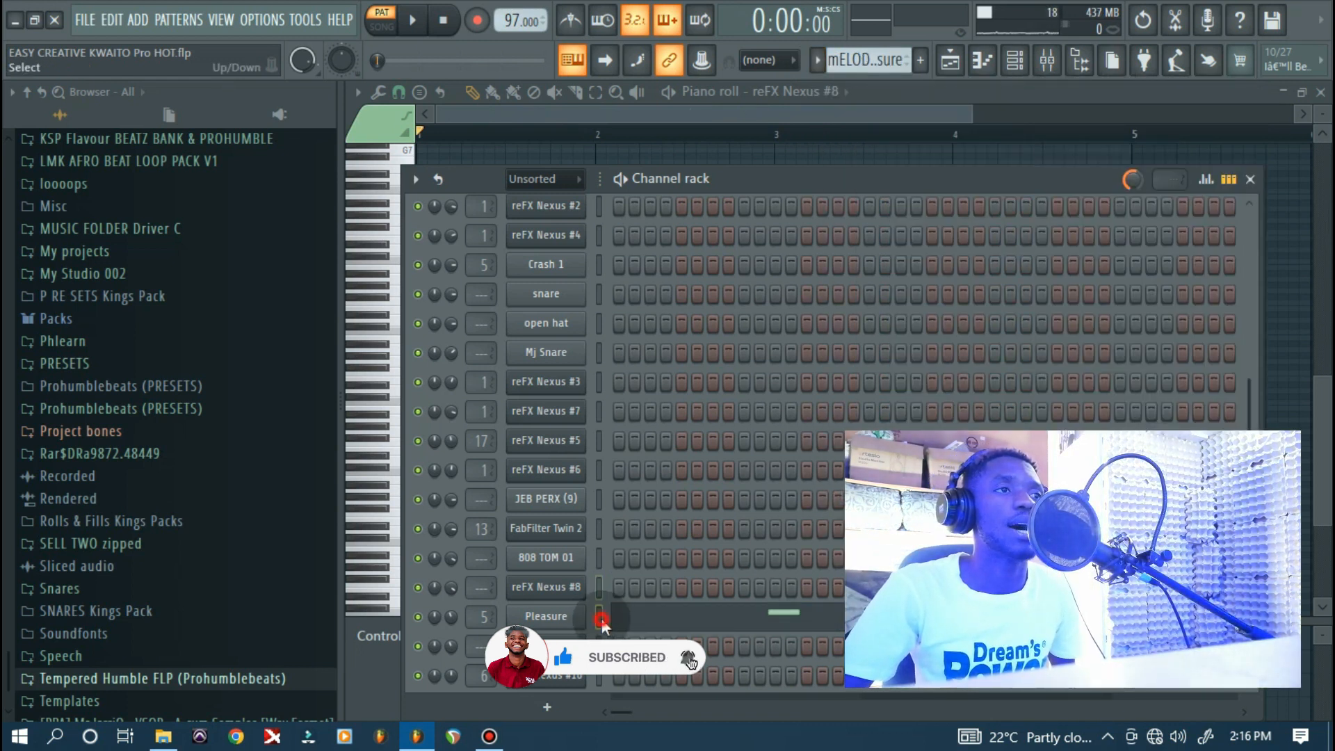
# Open the Pleasure sampler channel and preview the sound of its Pleasure.wav sample
pyautogui.click(546, 616)
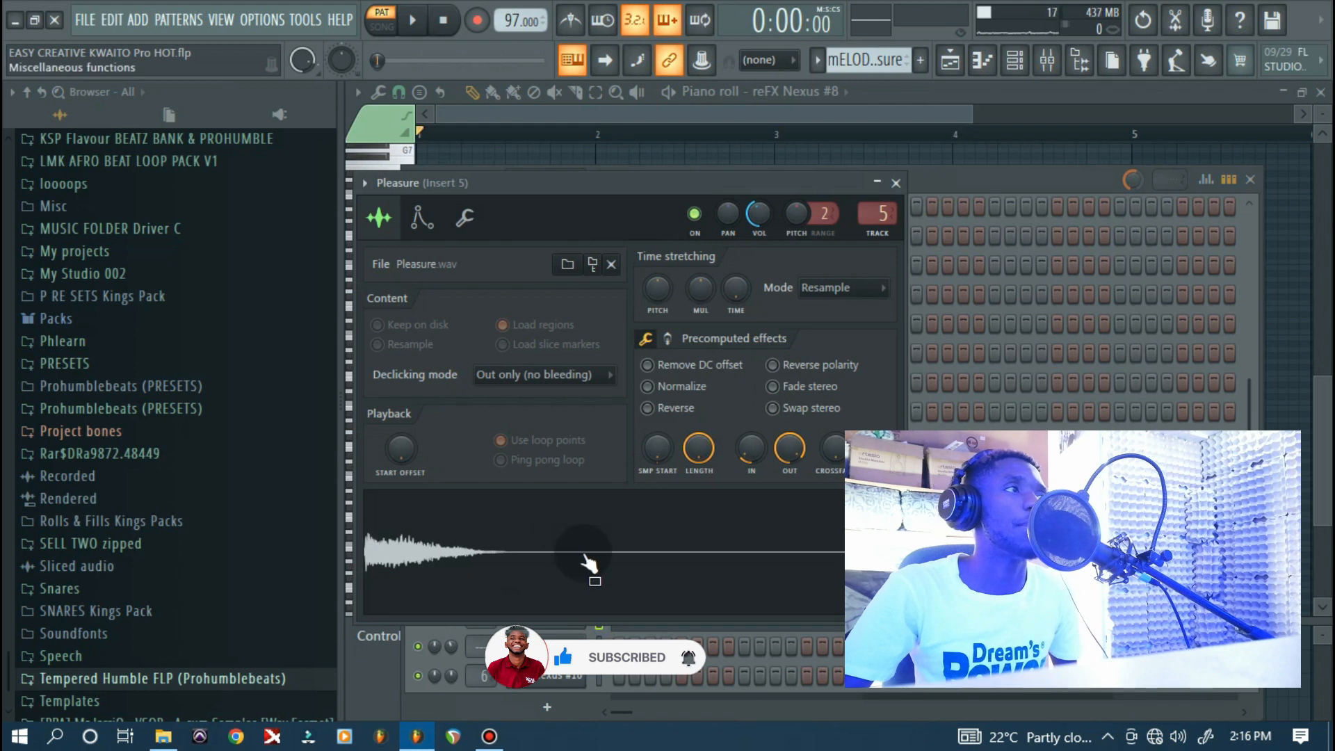
pyautogui.click(414, 560)
pyautogui.click(507, 543)
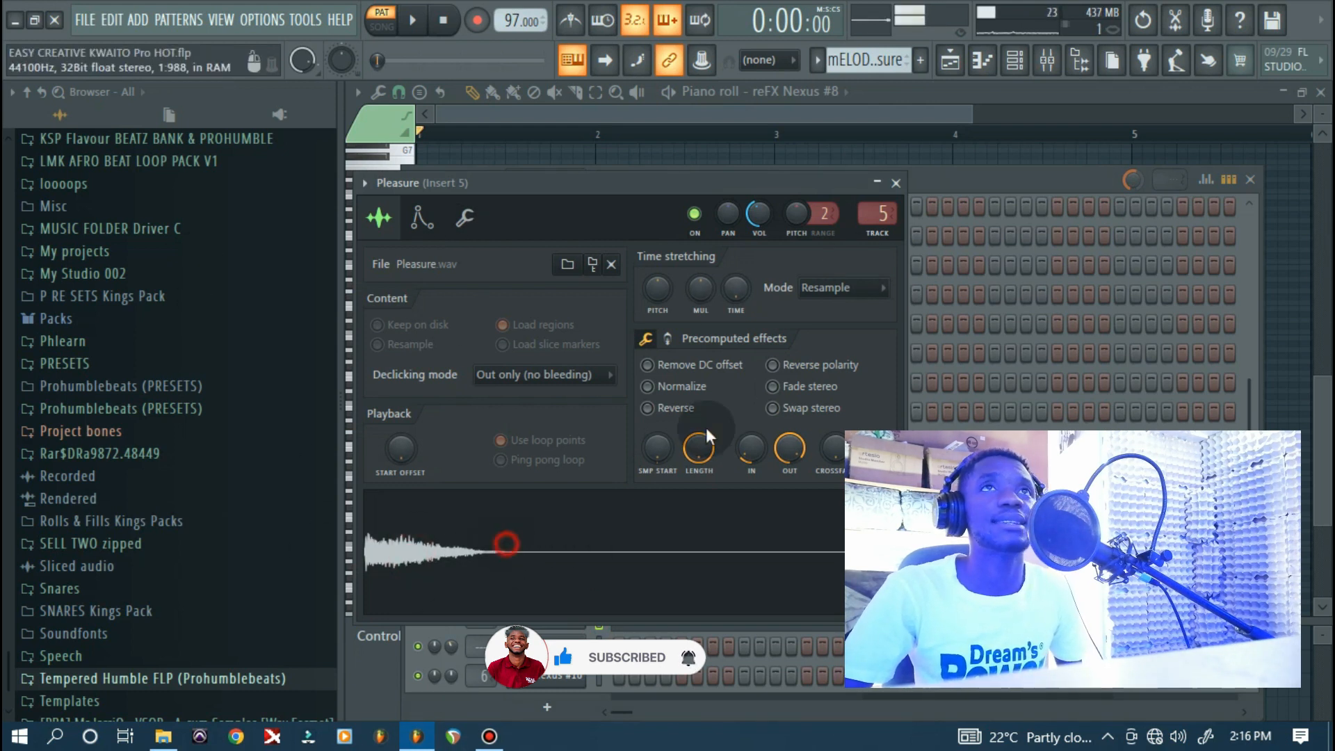
pyautogui.click(895, 183)
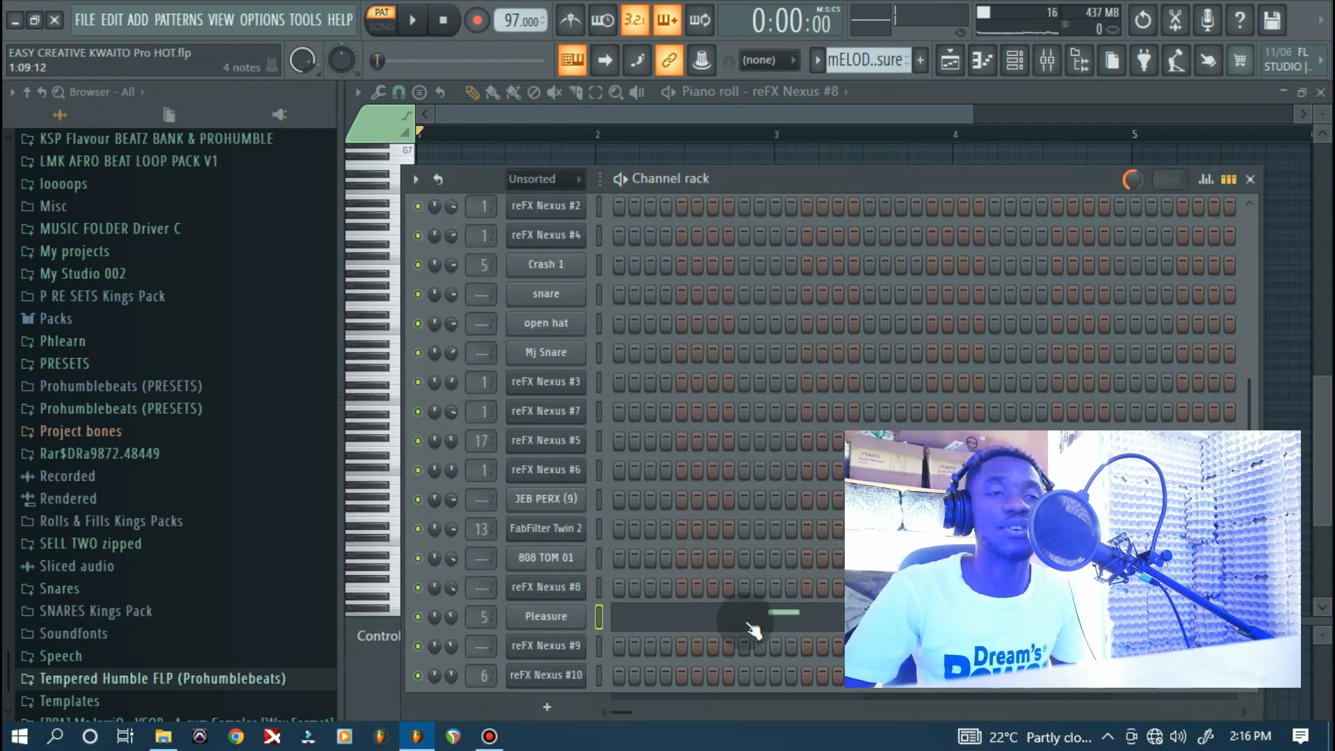
# Play the Pleasure pattern's notes in the piano roll, stop playback and return to the channel rack
pyautogui.click(745, 621)
pyautogui.press('space')
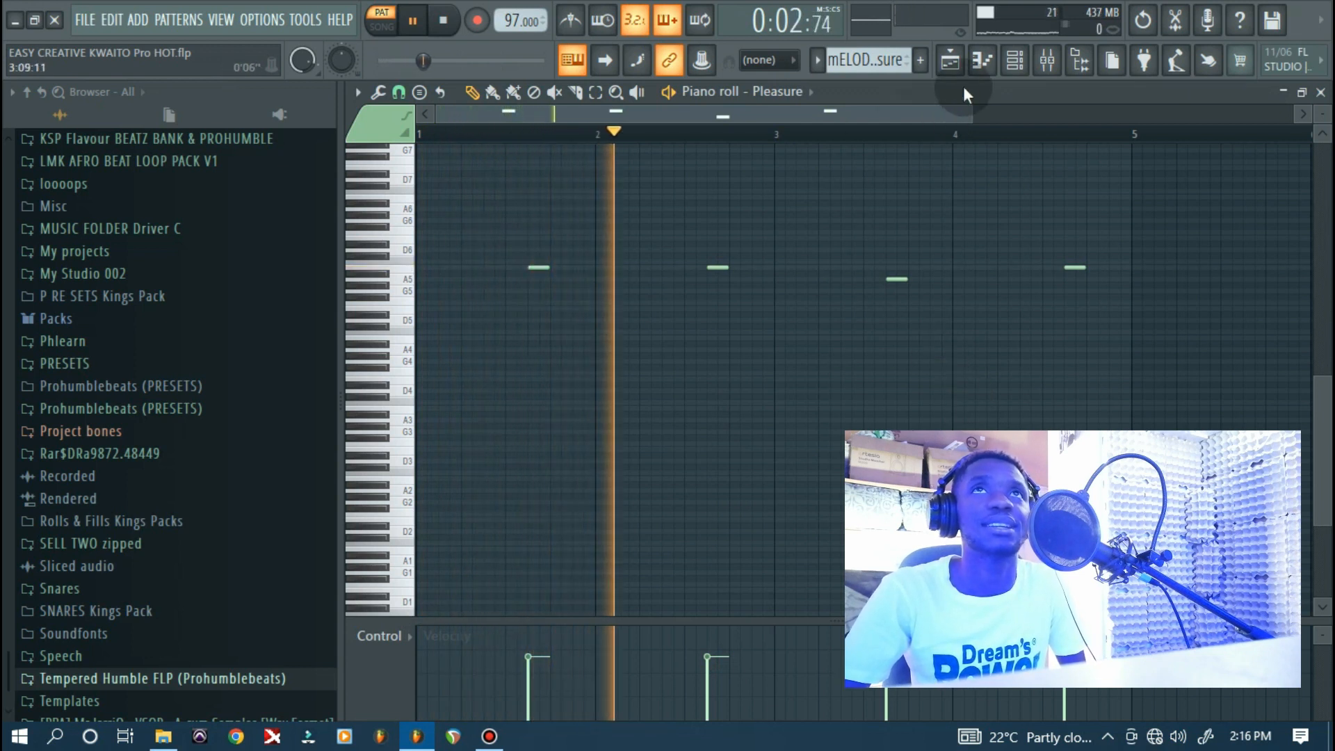
pyautogui.click(1014, 64)
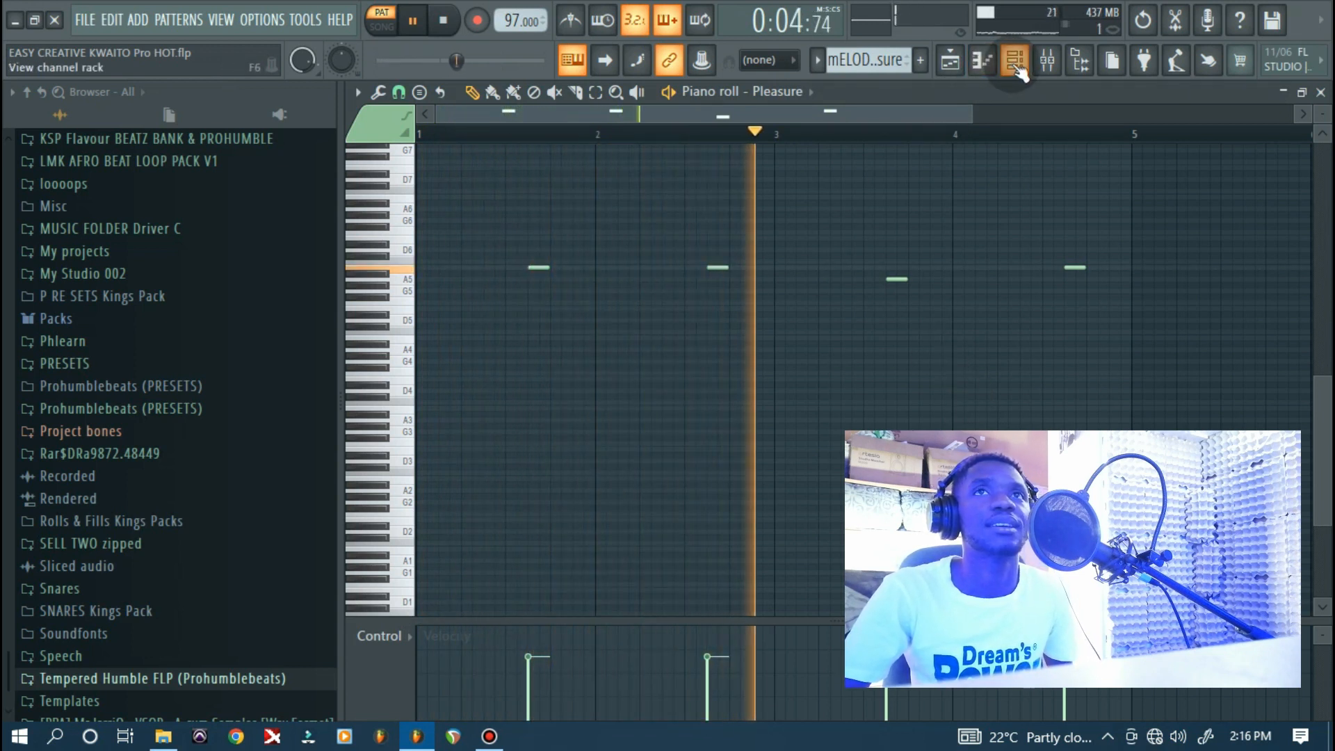
pyautogui.hotkey('ctrl', 's')
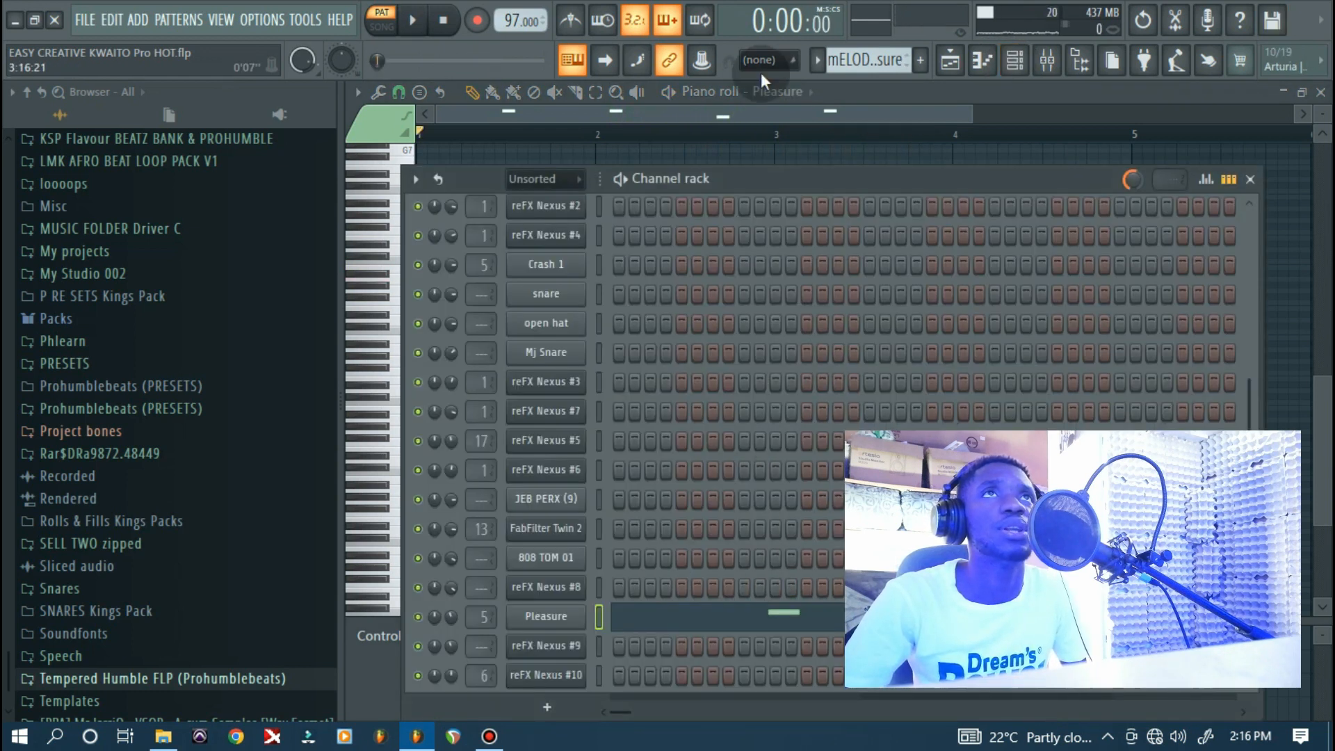
# Switch to the reFX Nexus #9 melody pattern and inspect its Nexus plugin's category and preset
pyautogui.click(818, 61)
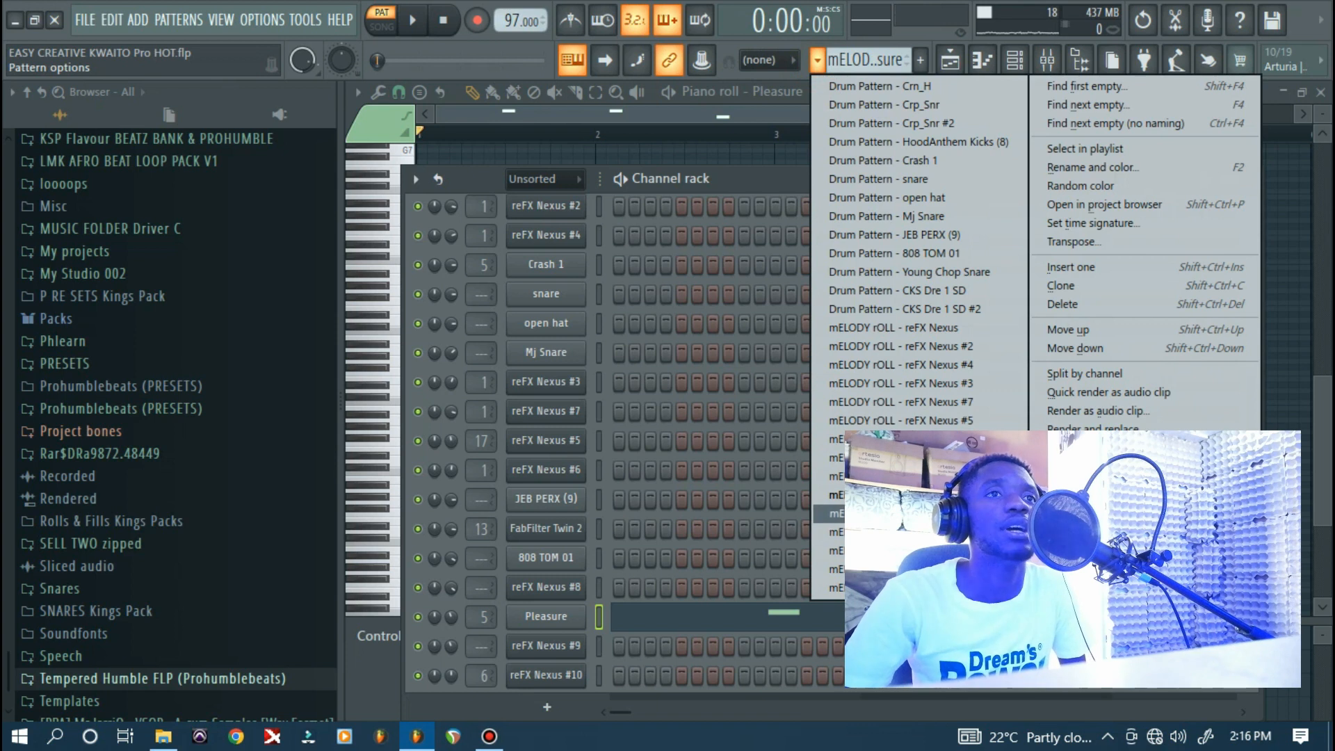
pyautogui.click(869, 513)
pyautogui.click(570, 647)
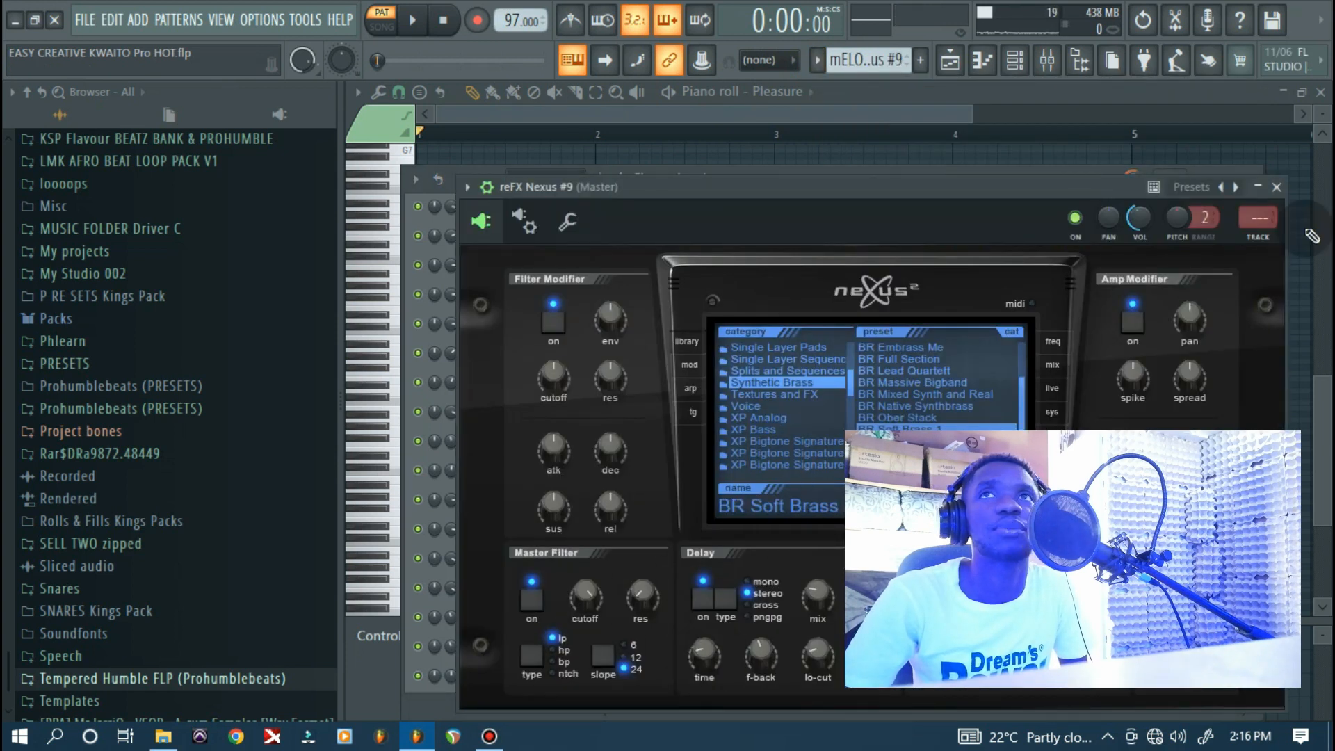
pyautogui.click(1278, 187)
# Play the reFX Nexus #9 notes in the piano roll, then stop and return to the channel rack
pyautogui.click(633, 648)
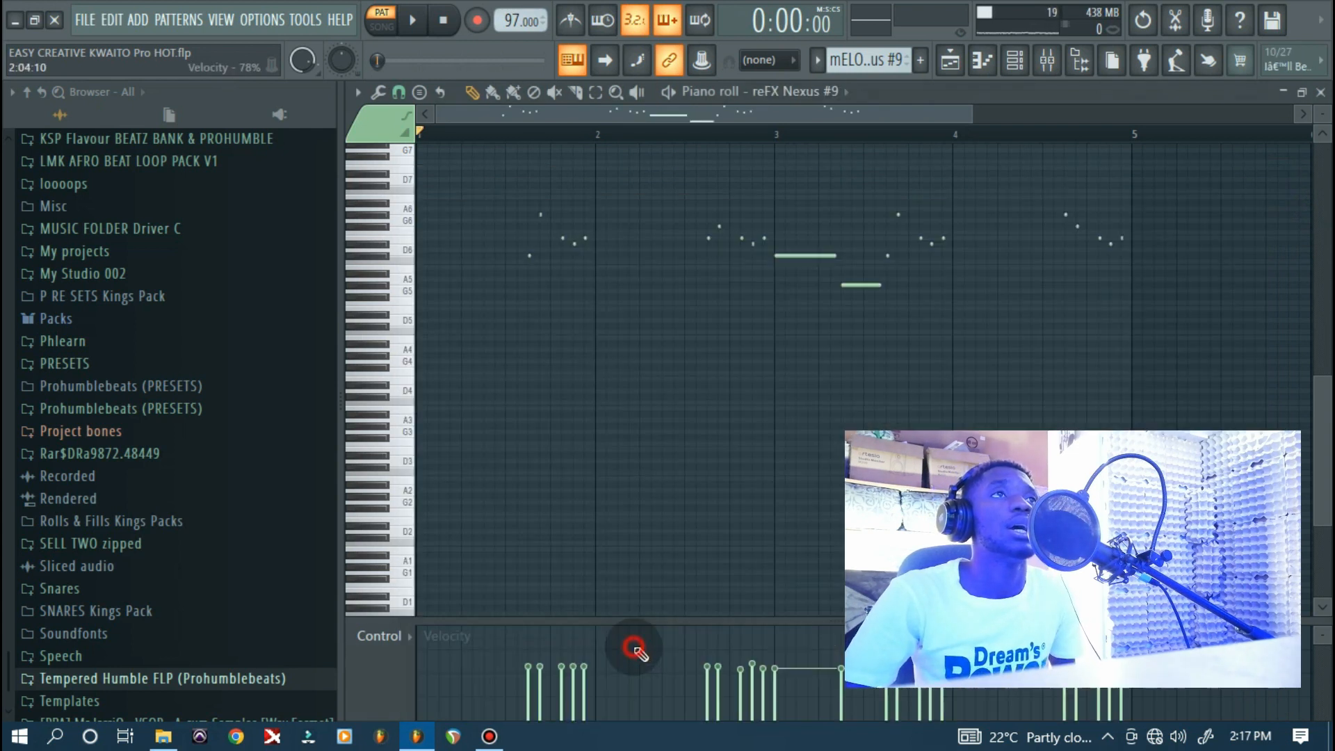
pyautogui.press('space')
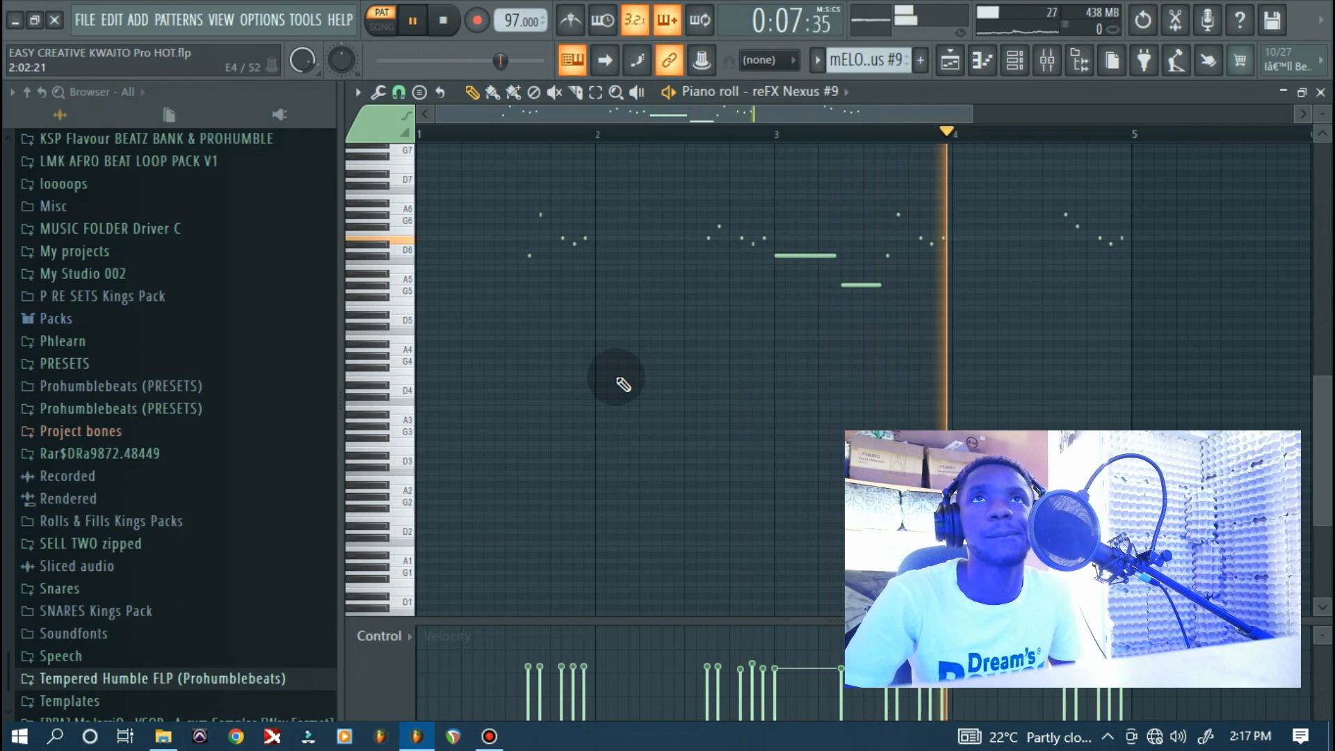
pyautogui.press('space')
pyautogui.click(1013, 66)
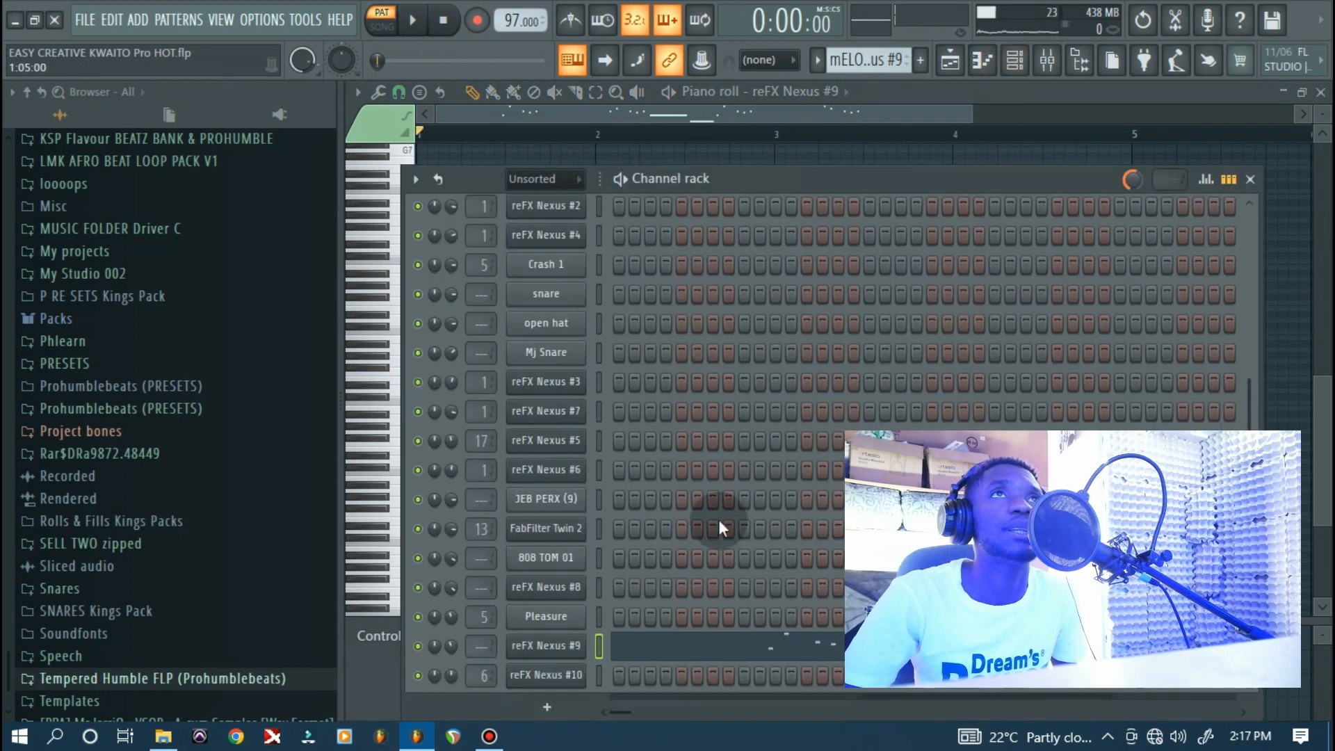
# Switch to the reFX Nexus #10 melody pattern and inspect its Nexus plugin's preset and effect settings
pyautogui.click(817, 60)
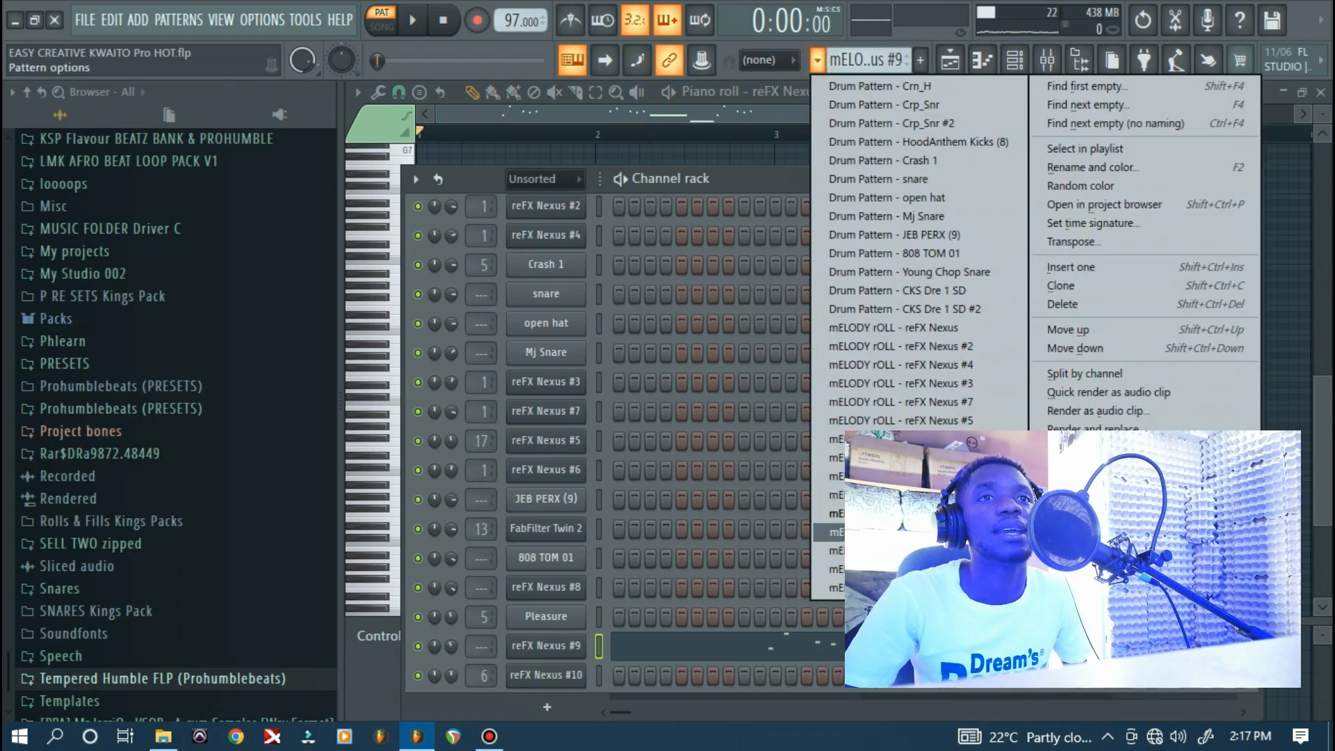
pyautogui.click(870, 532)
pyautogui.click(574, 680)
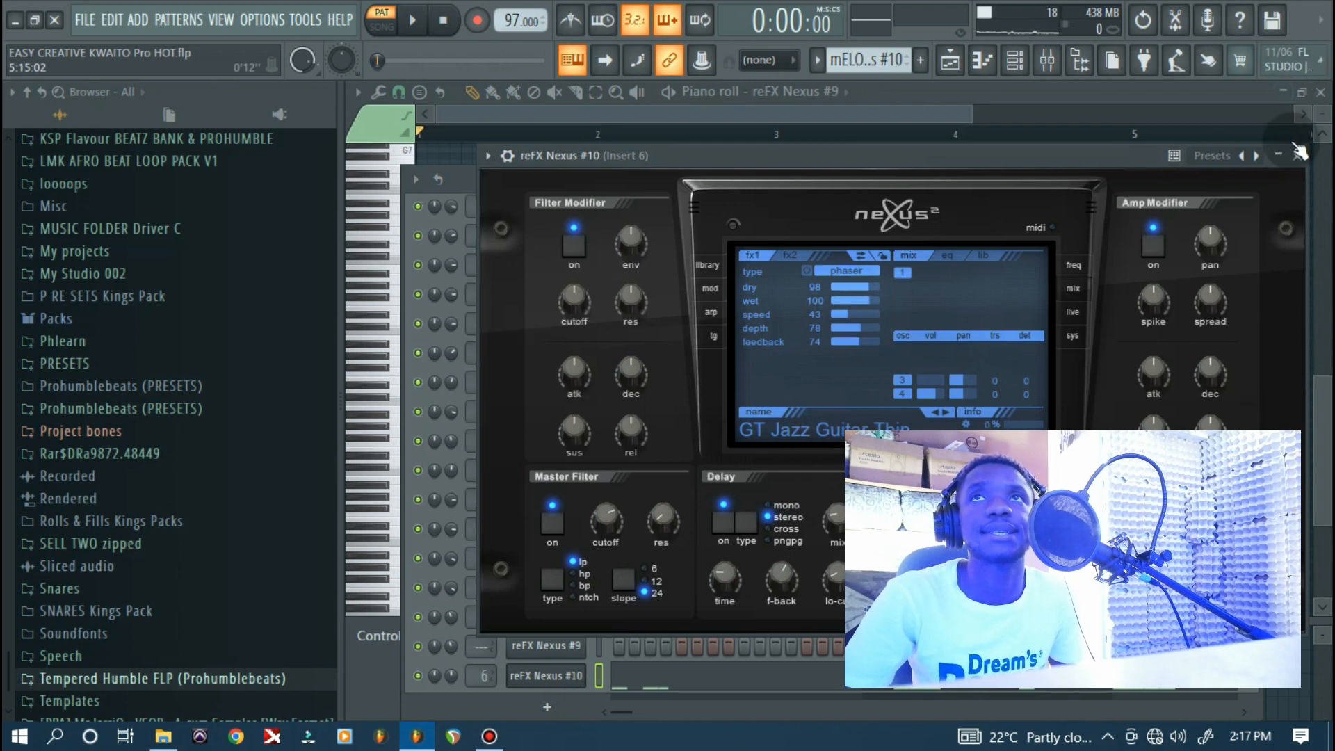
pyautogui.click(545, 676)
# Play the reFX Nexus #10 notes in the piano roll, stop playback and return to the channel rack
pyautogui.click(810, 678)
pyautogui.press('space')
pyautogui.scroll(1, 683, 364)
pyautogui.scroll(2, 683, 363)
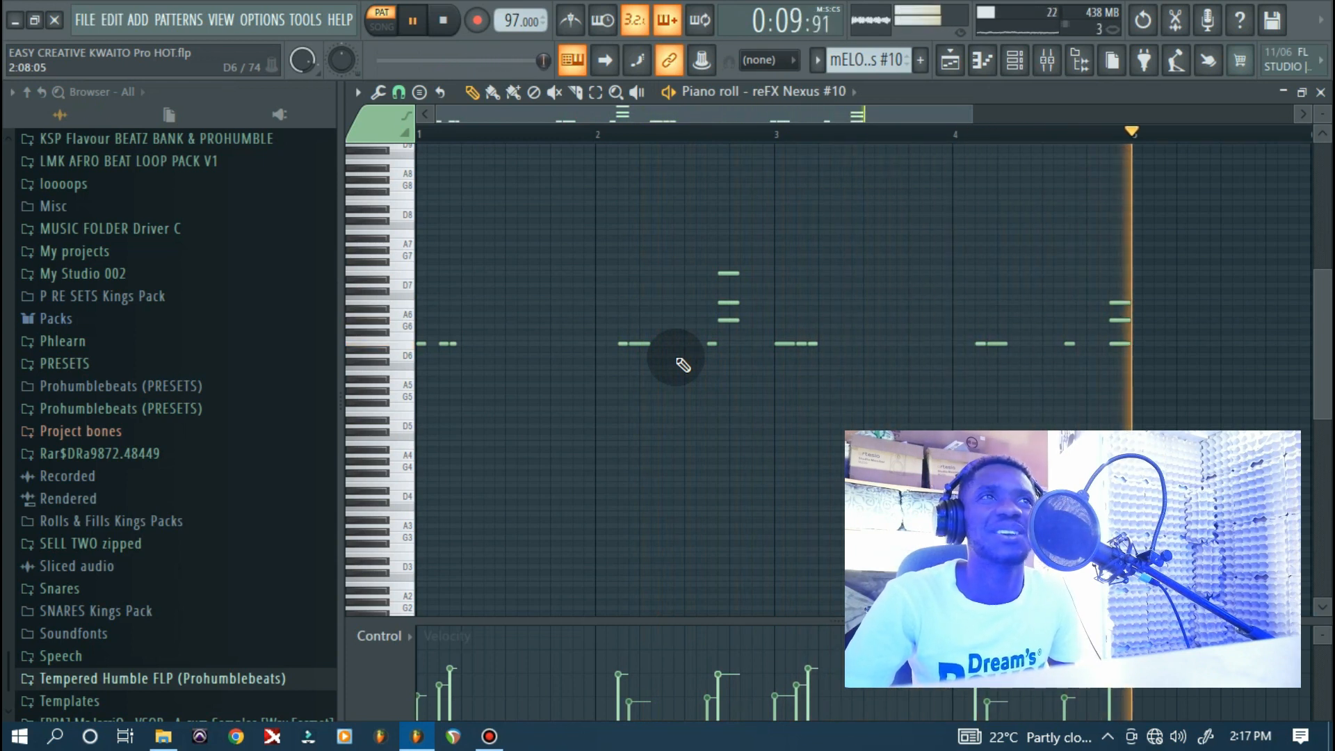
pyautogui.press('space')
pyautogui.click(951, 62)
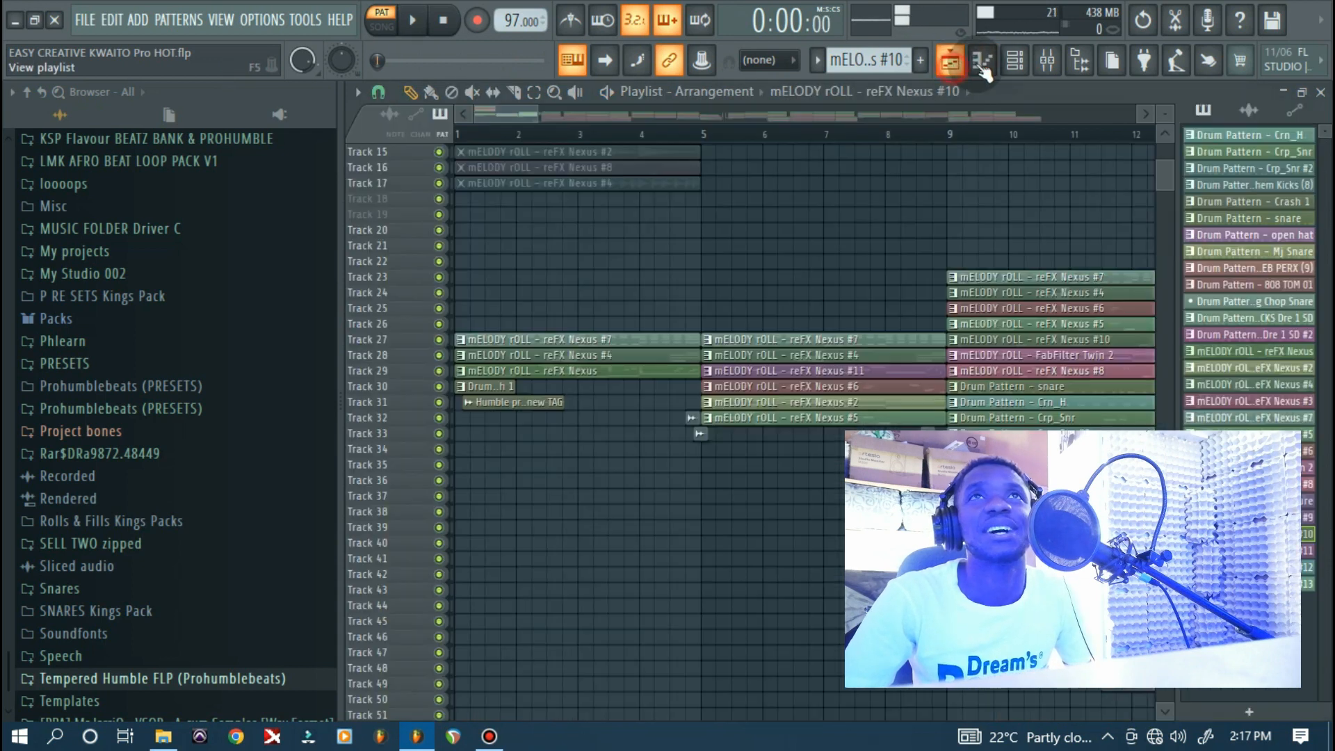
pyautogui.click(1014, 61)
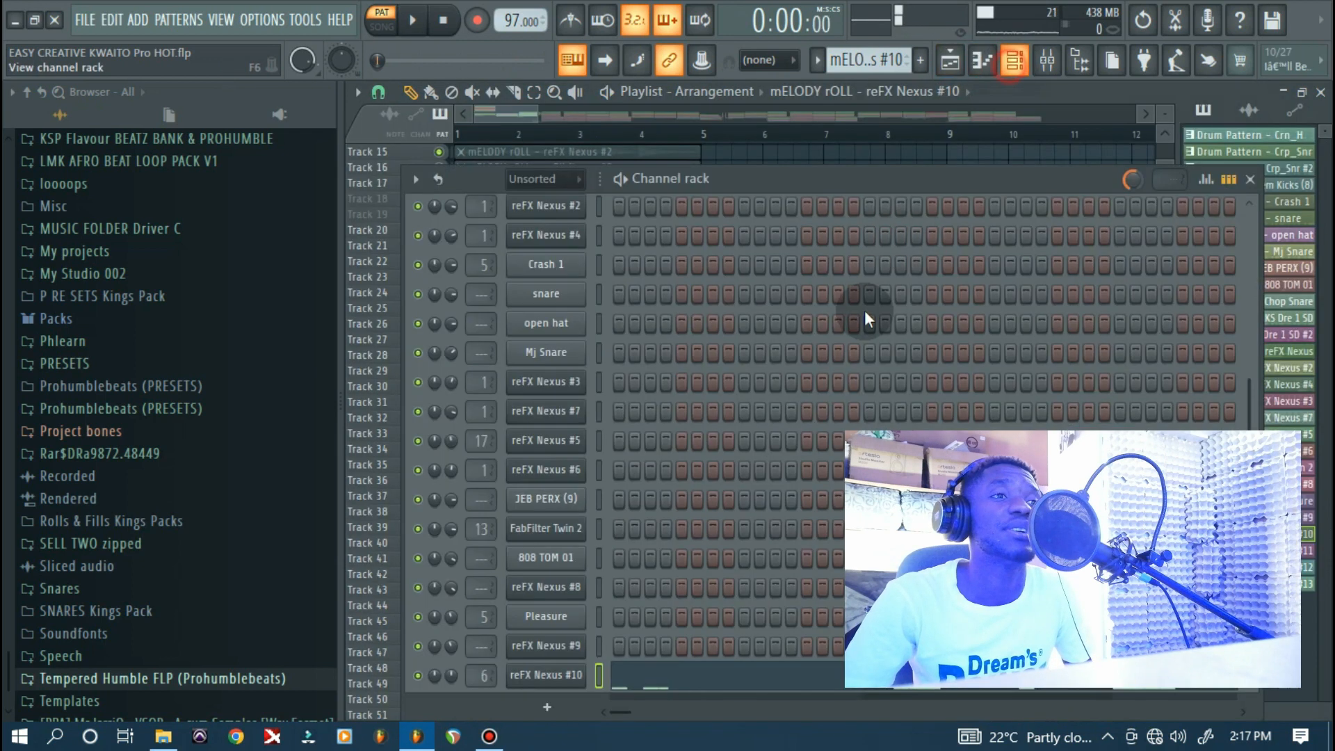
# Switch to the reFX Nexus #11 melody pattern and inspect its Nexus plugin's category and preset
pyautogui.click(817, 60)
pyautogui.click(834, 550)
pyautogui.scroll(-3, 695, 417)
pyautogui.scroll(1, 612, 565)
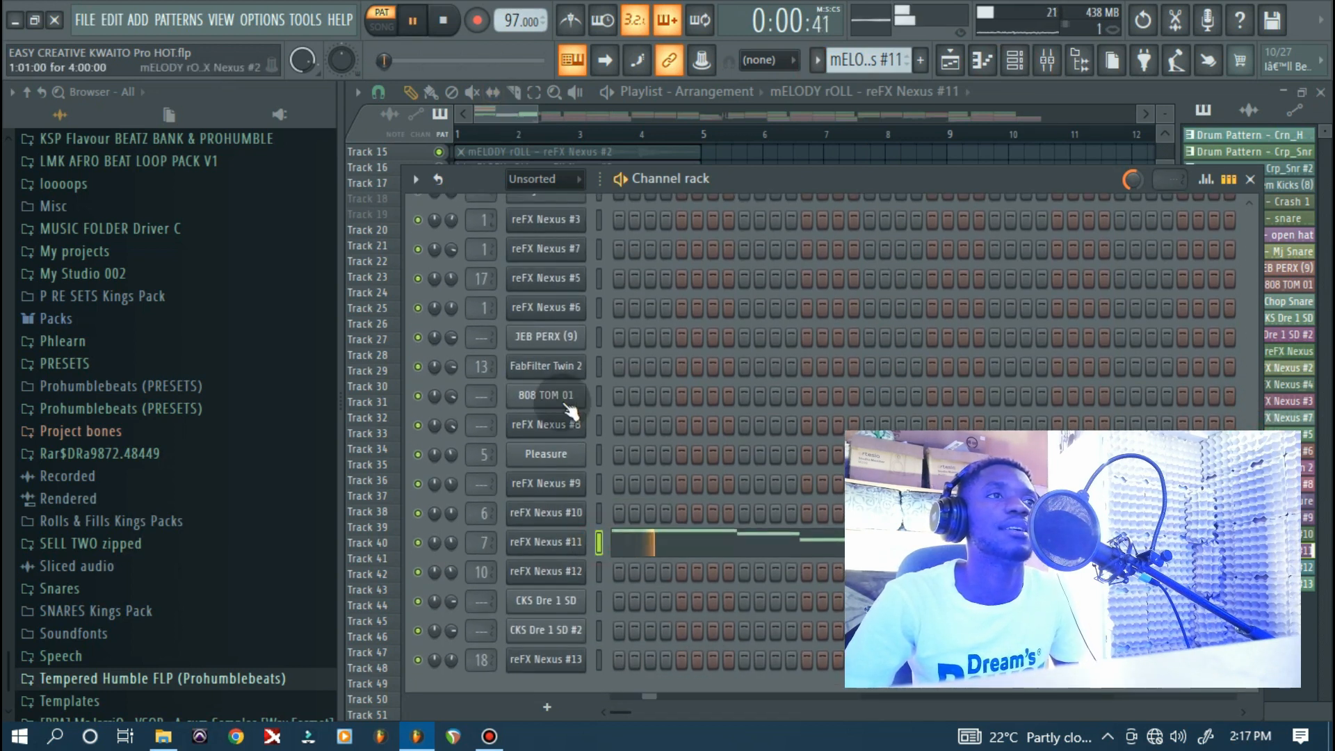
pyautogui.click(578, 543)
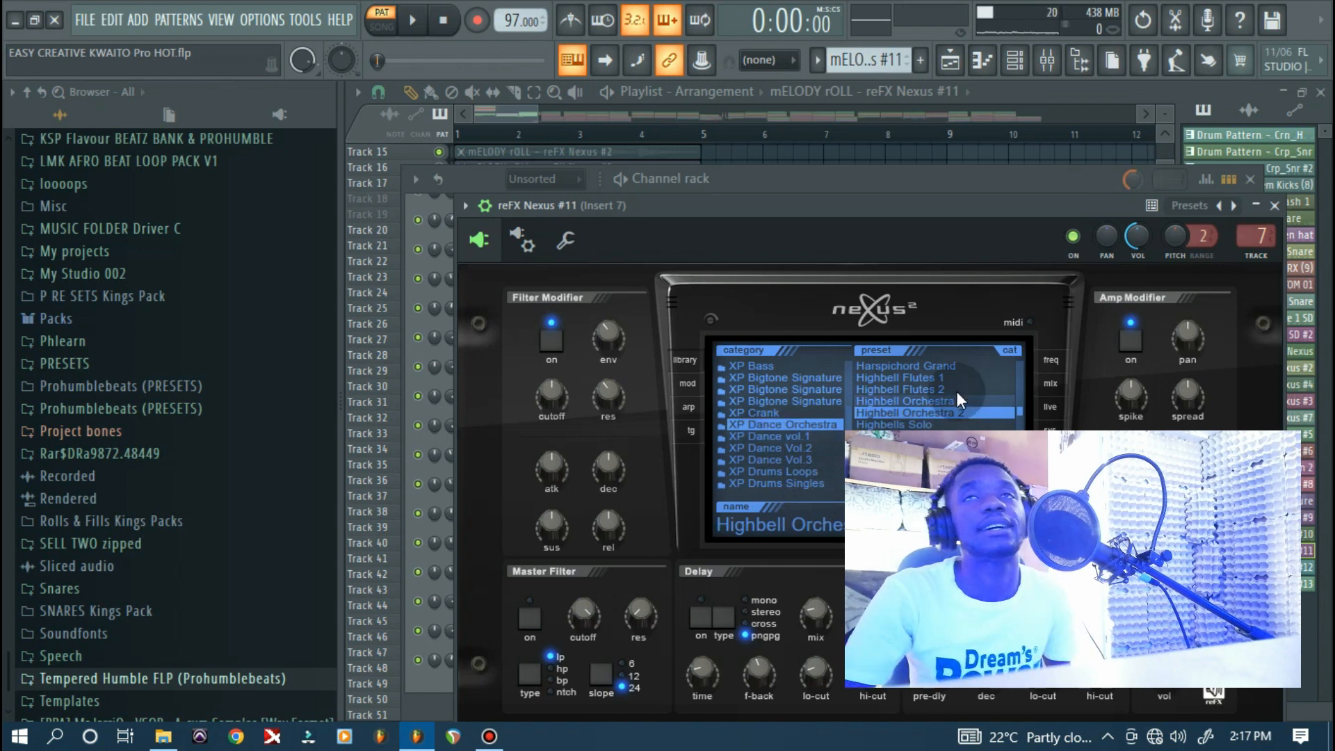
pyautogui.click(1257, 207)
# Play the reFX Nexus #11 notes in the piano roll, stop playback and return to the channel rack
pyautogui.click(778, 537)
pyautogui.press('space')
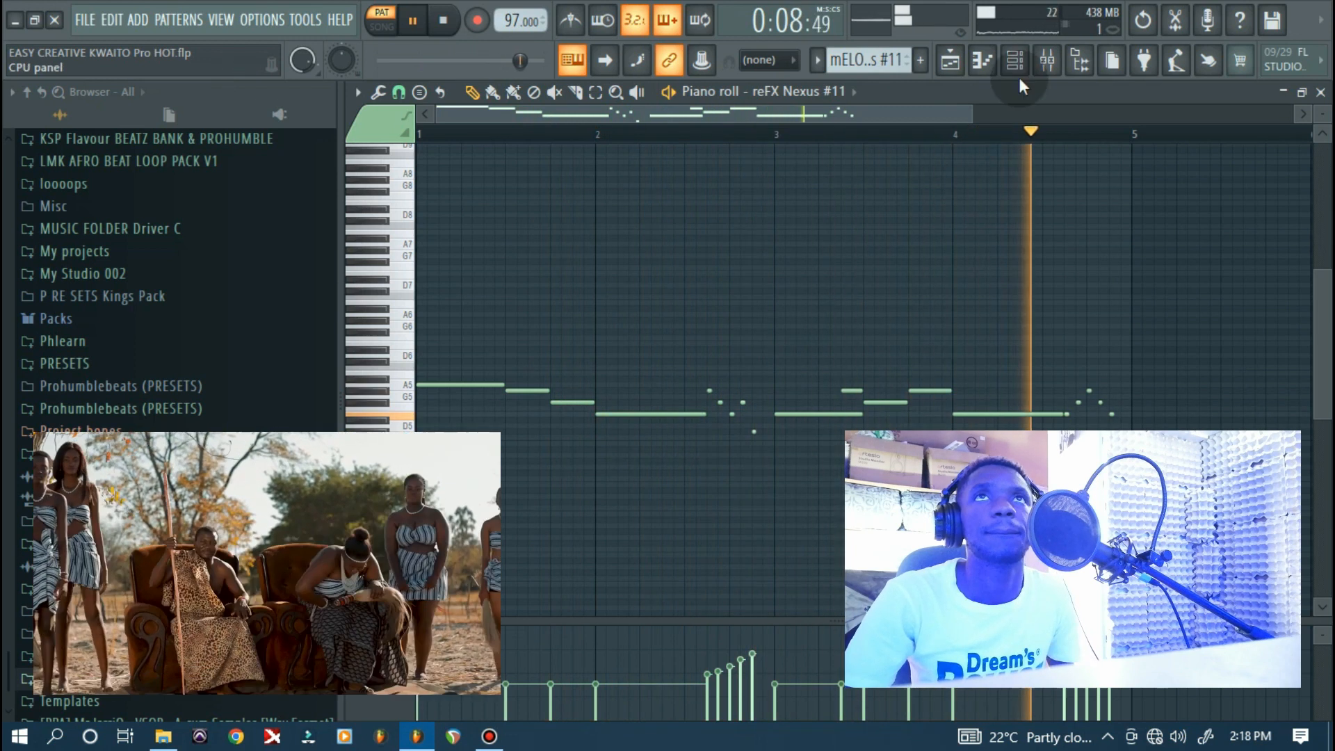
pyautogui.press('space')
pyautogui.click(1016, 62)
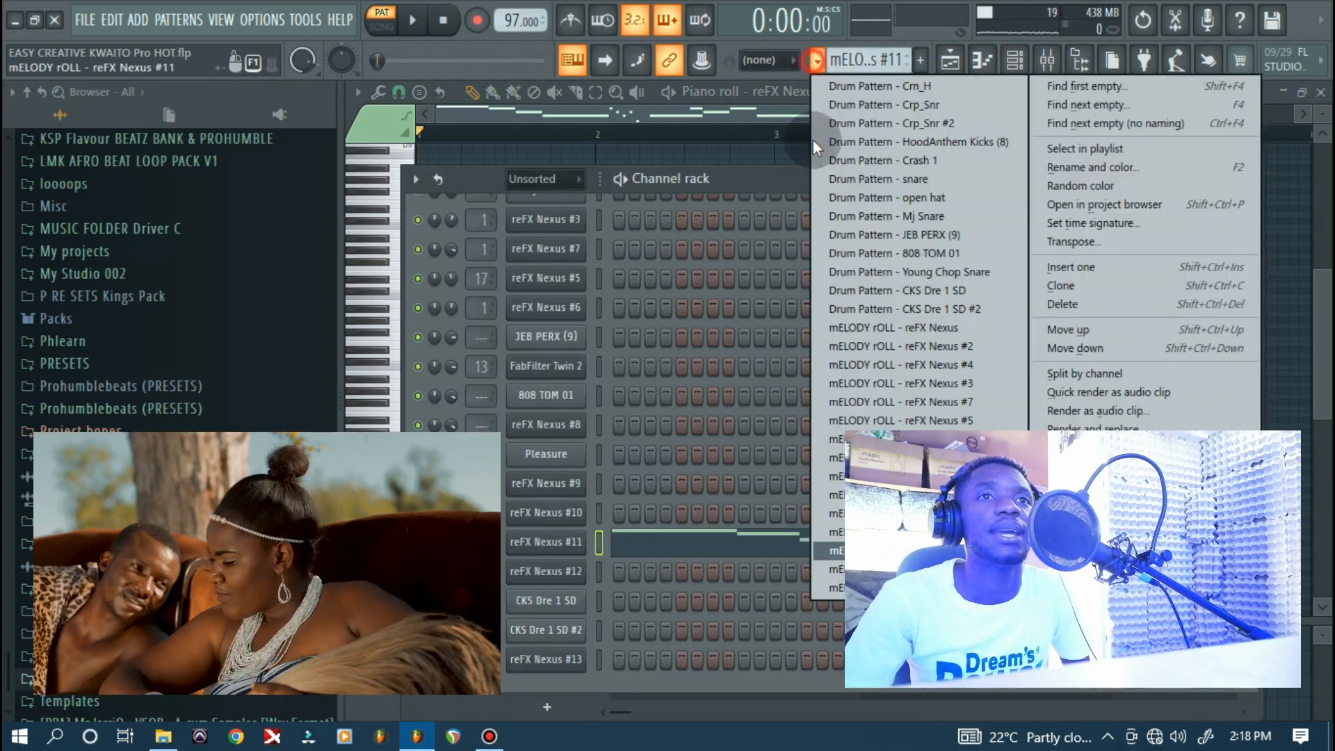
# Switch to the reFX Nexus #12 melody pattern and inspect its Nexus plugin's effect and mix settings
pyautogui.click(818, 59)
pyautogui.click(834, 569)
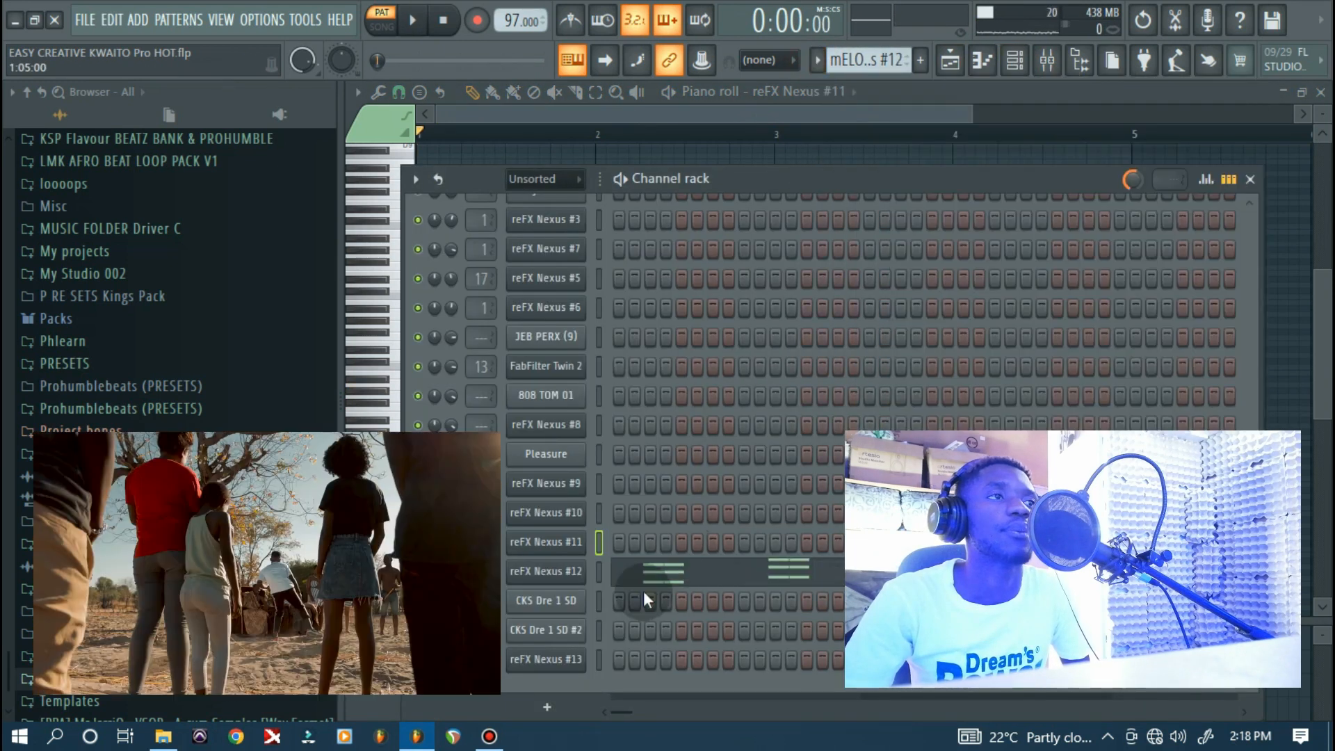
pyautogui.click(546, 571)
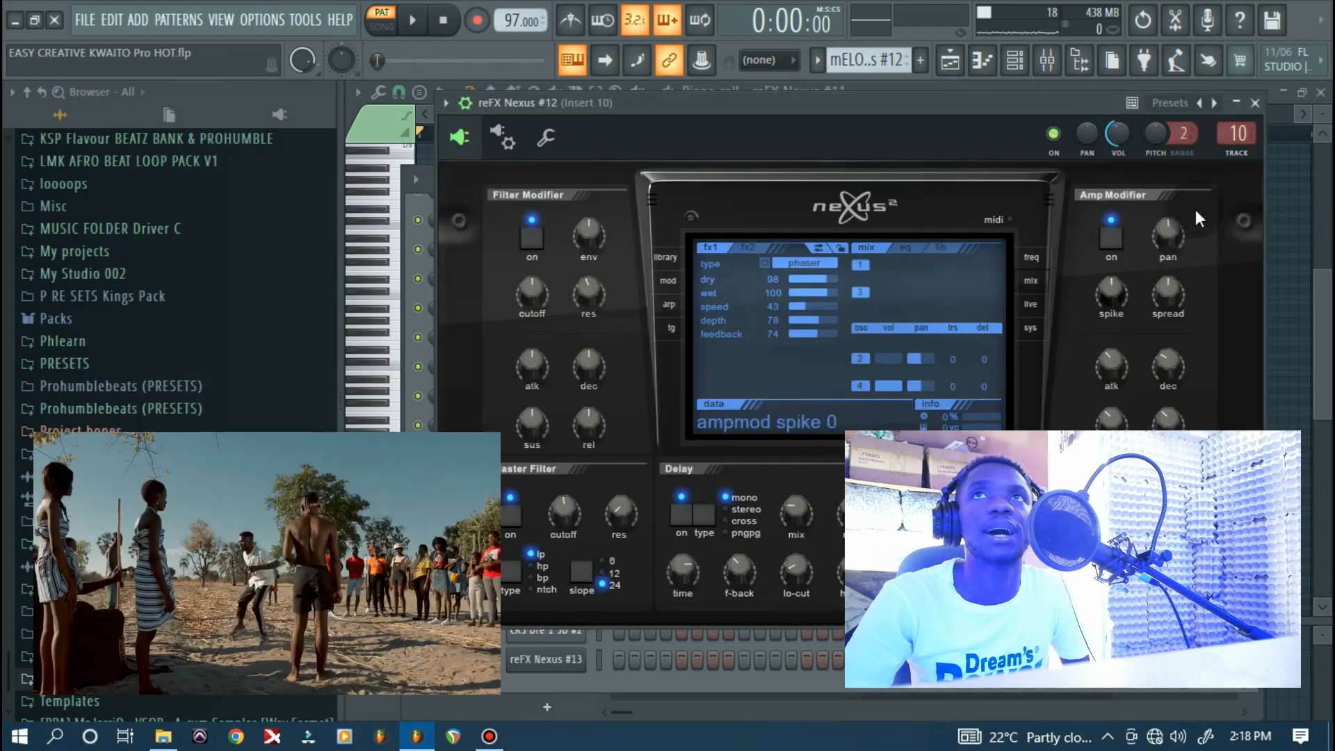
pyautogui.click(1255, 104)
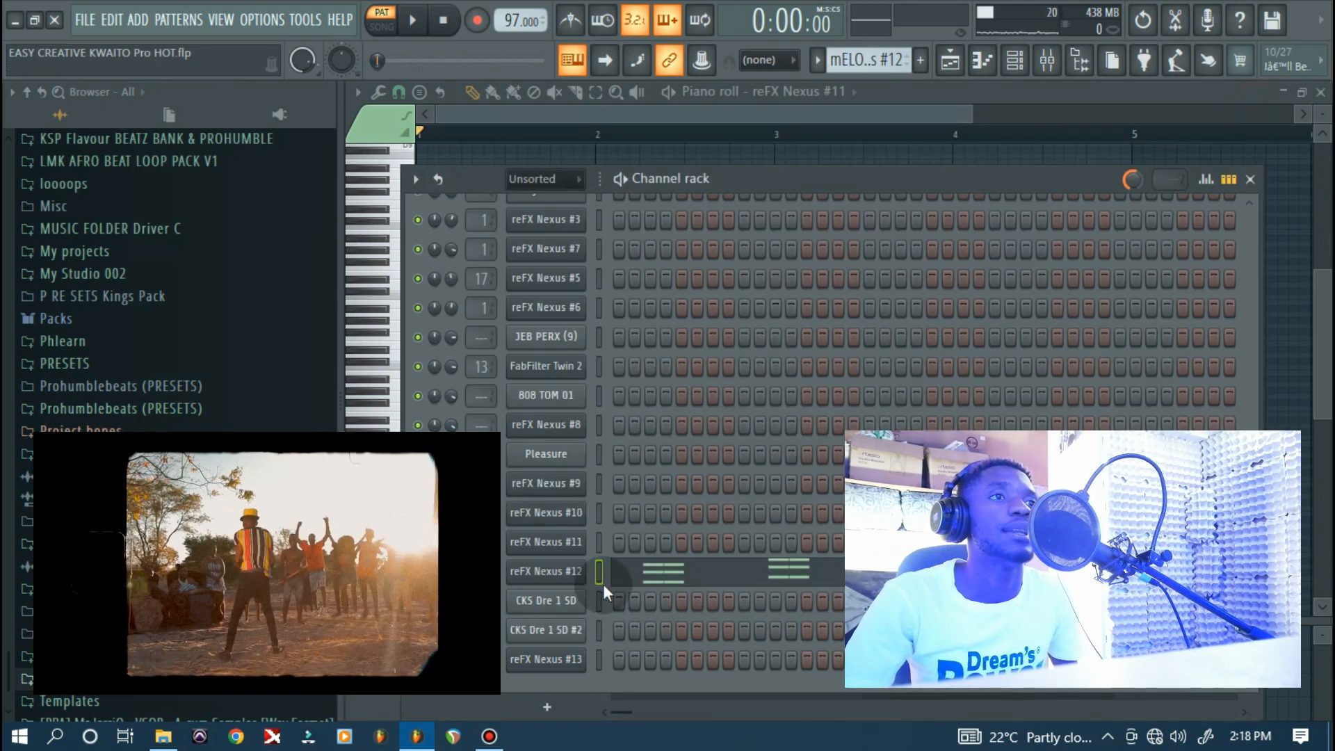
# Play the reFX Nexus #12 notes in the piano roll, stop playback and return to the channel rack
pyautogui.press('space')
pyautogui.click(634, 577)
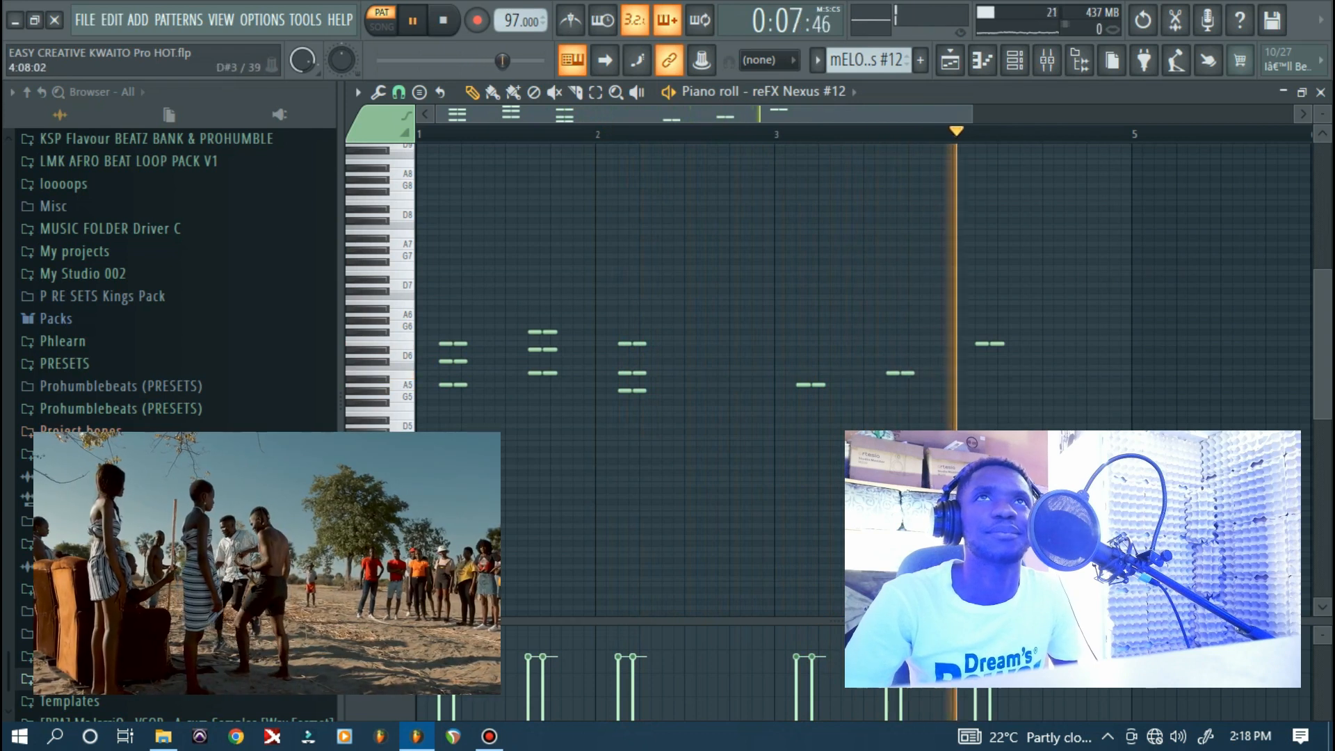
pyautogui.press('space')
pyautogui.click(1014, 60)
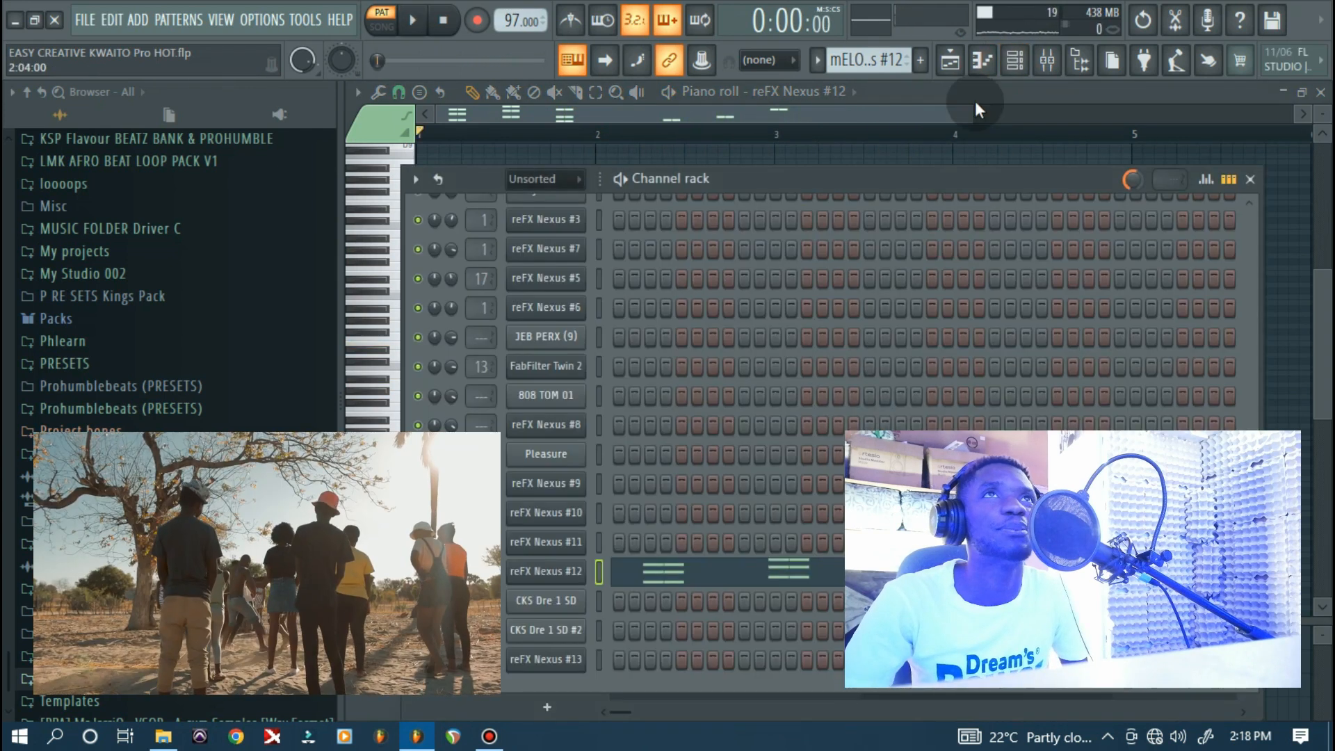
# Switch to the reFX Nexus #13 melody pattern and inspect its Nexus plugin's category and preset
pyautogui.click(819, 60)
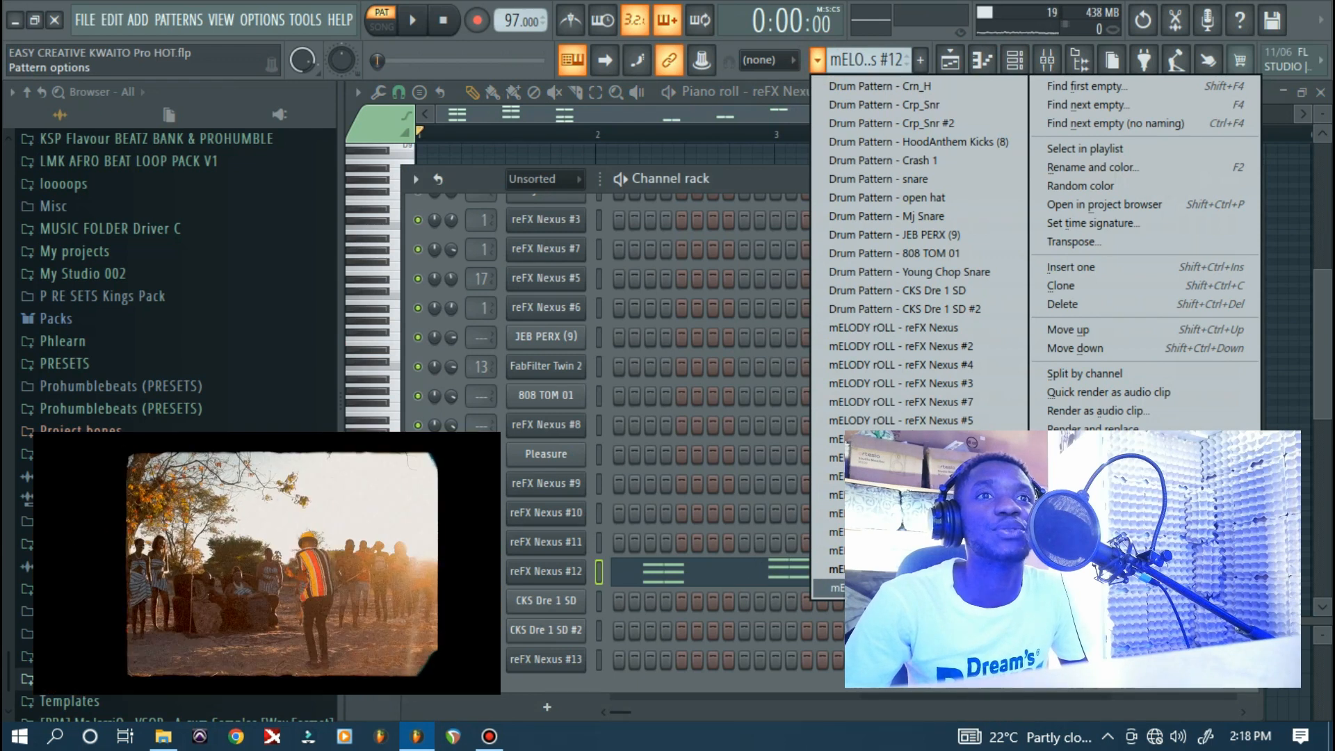
pyautogui.click(904, 588)
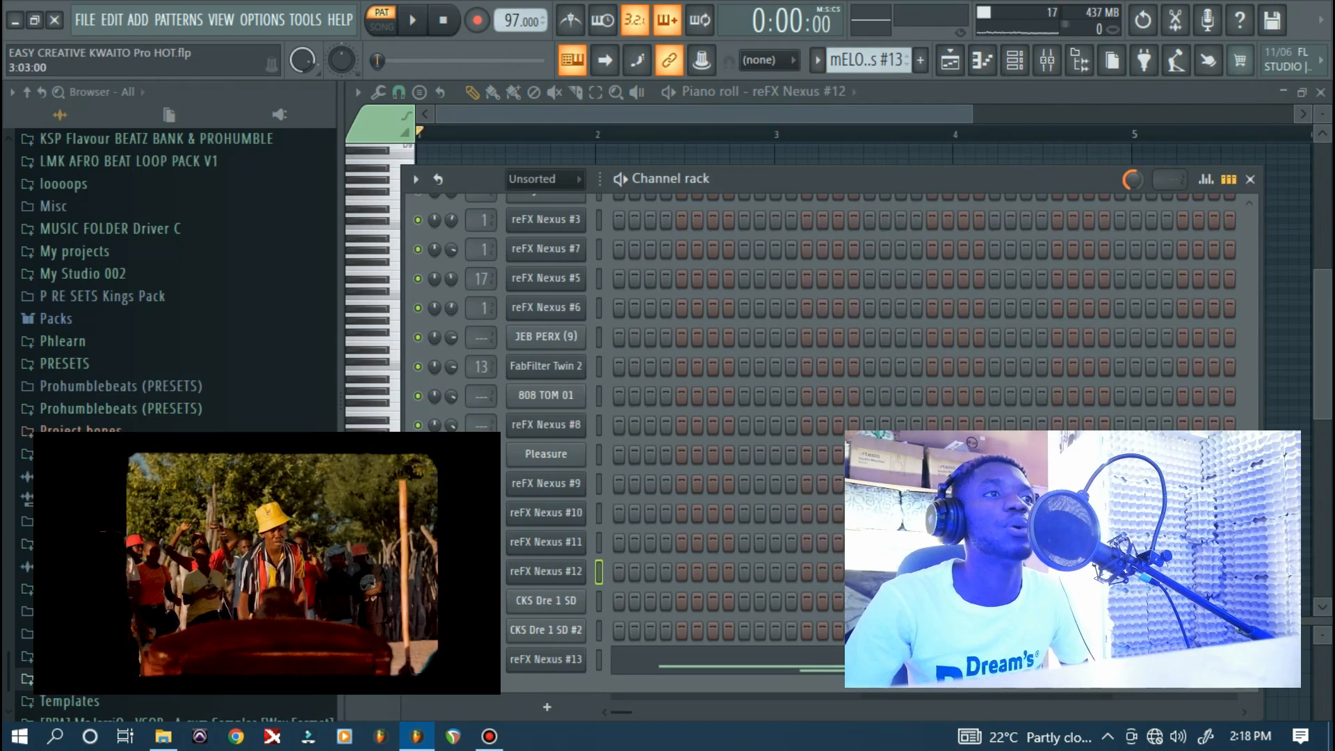
pyautogui.click(574, 659)
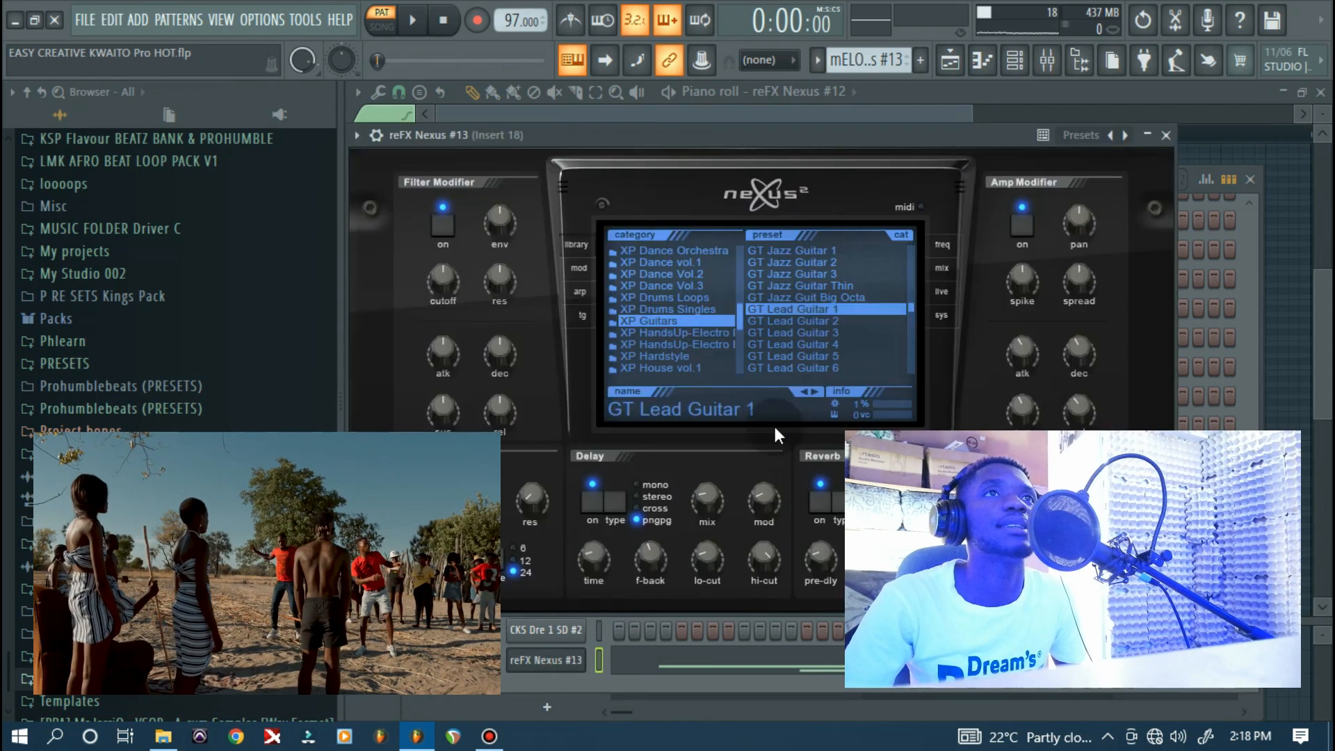
pyautogui.click(1166, 137)
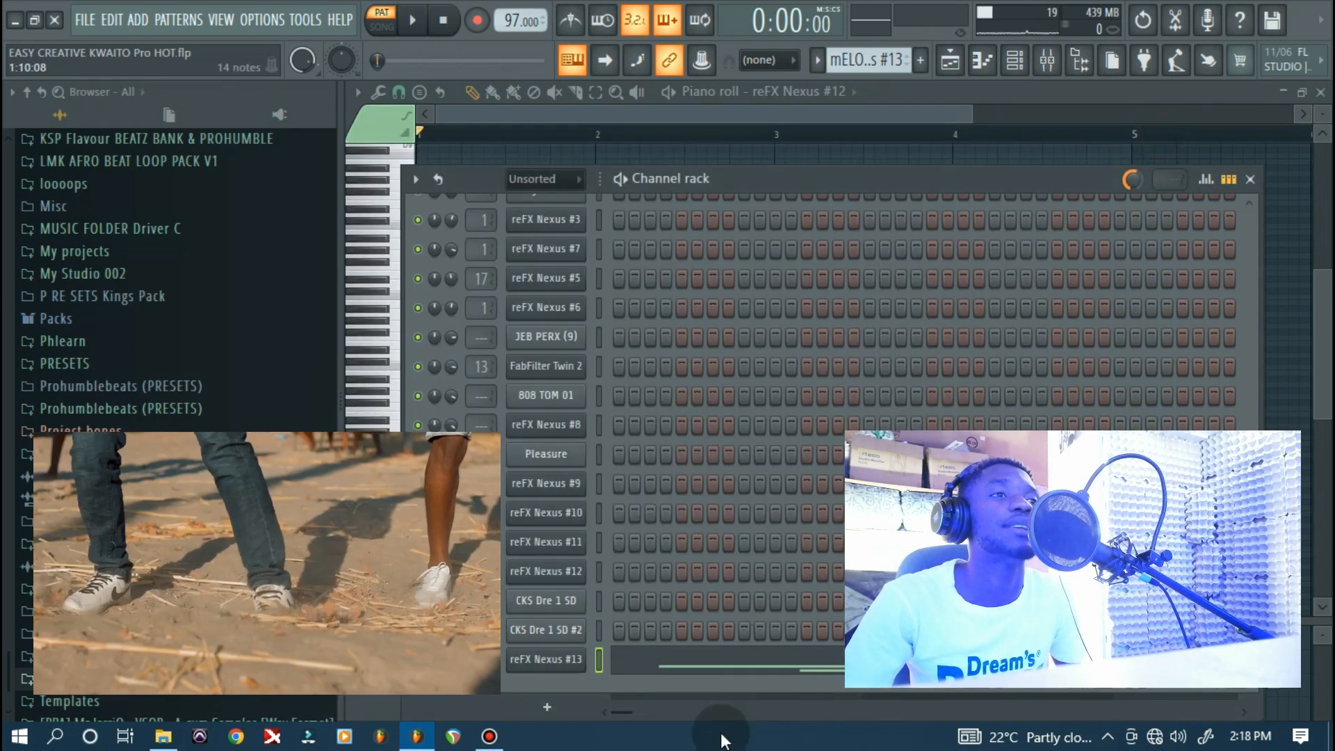
# Play the reFX Nexus #13 notes in the piano roll, stop playback and return to the channel rack
pyautogui.press('space')
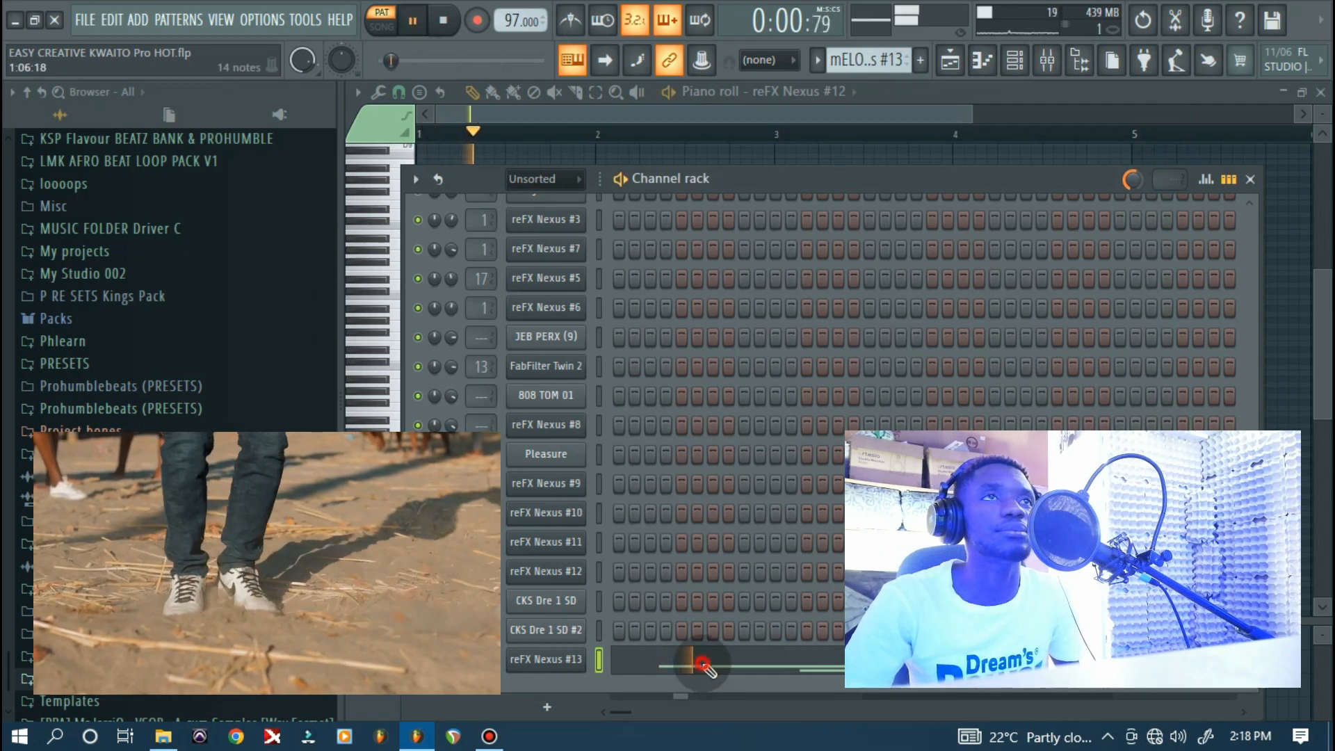
pyautogui.click(695, 667)
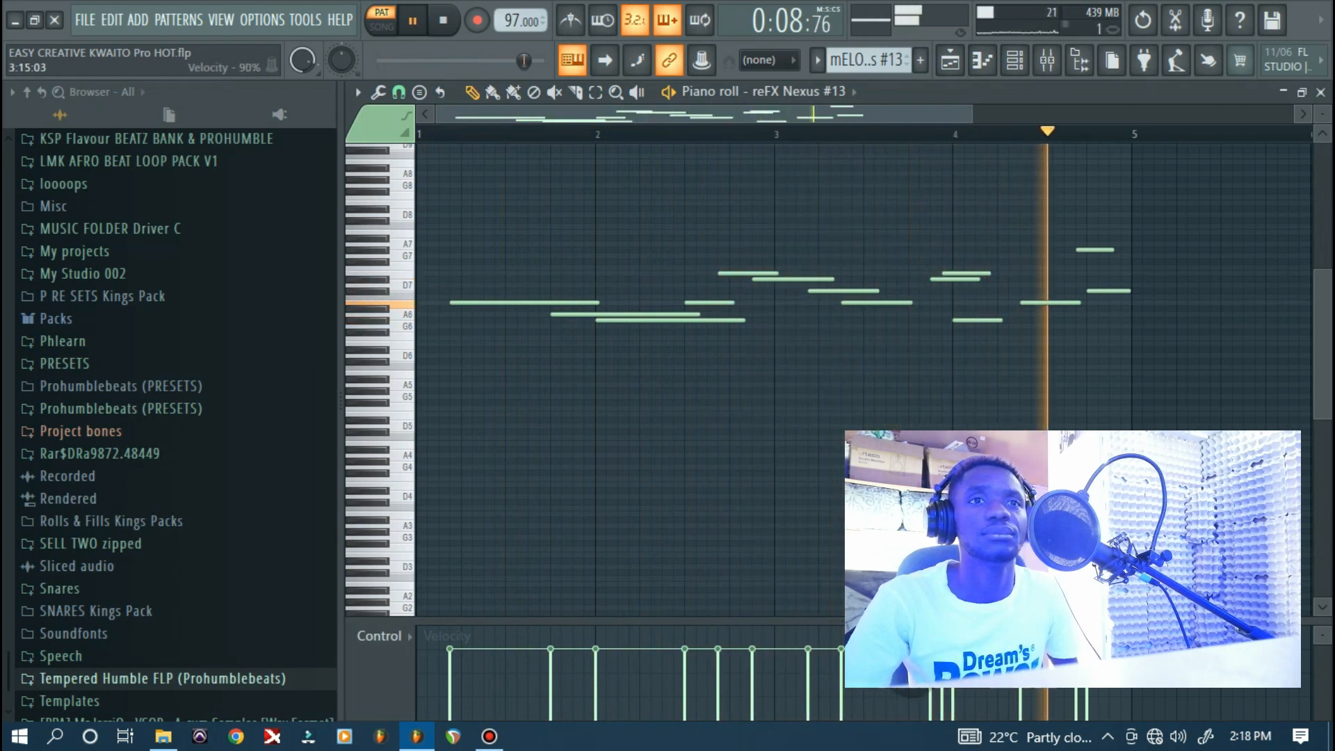
pyautogui.press('space')
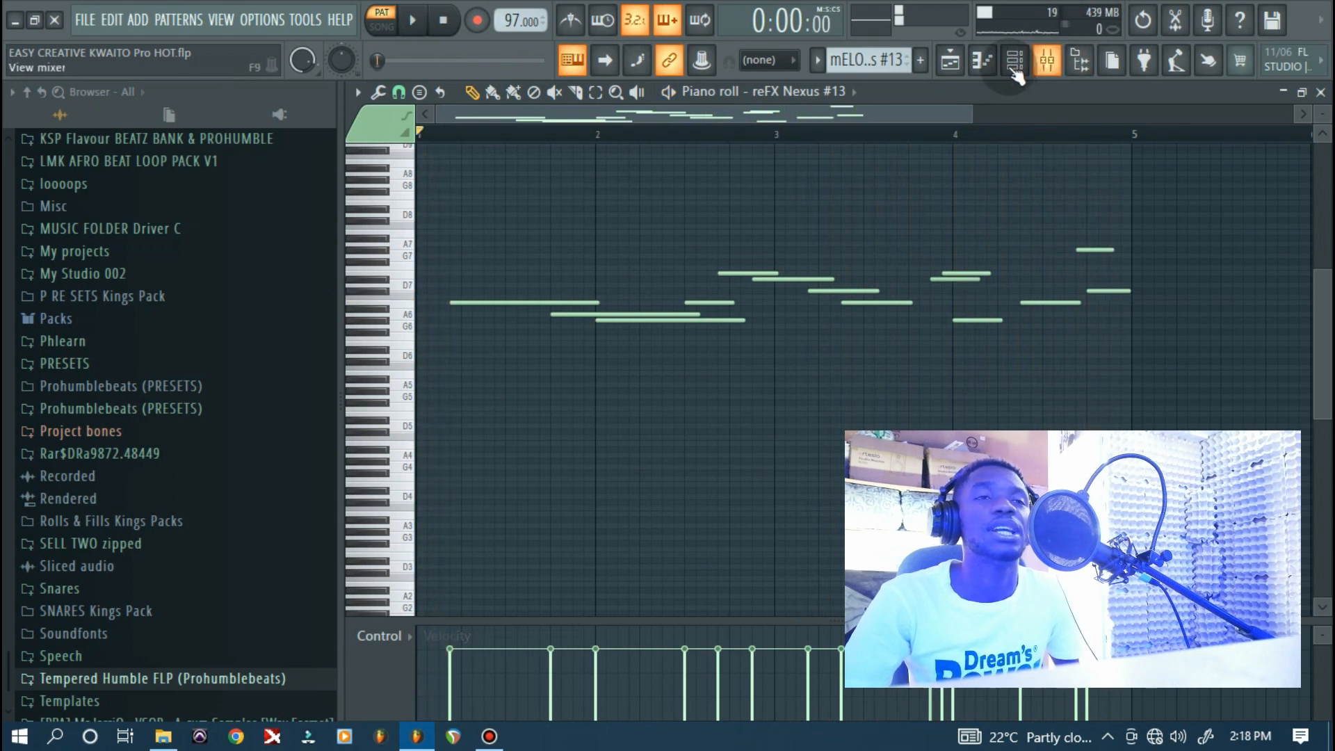
pyautogui.click(1014, 61)
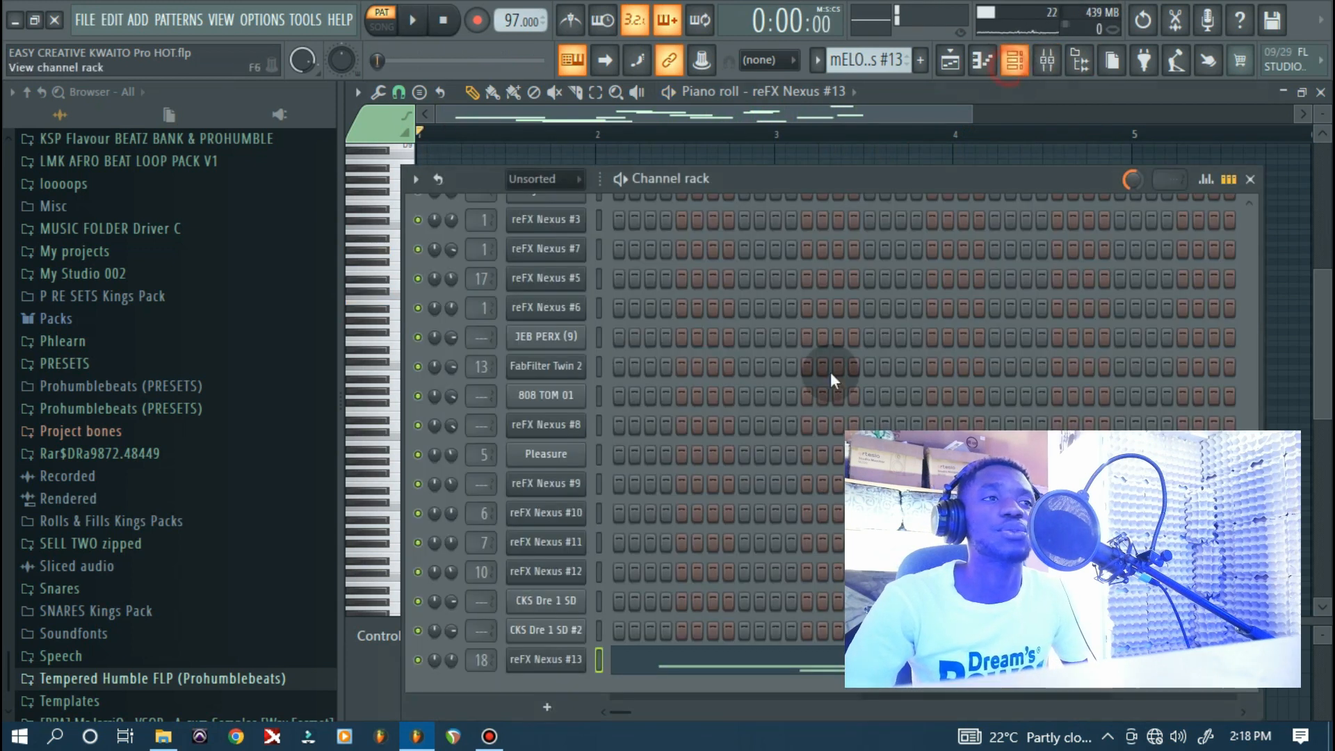
# Reopen the reFX Nexus #13 plugin to review its guitar category and presets, and close it again
pyautogui.click(533, 664)
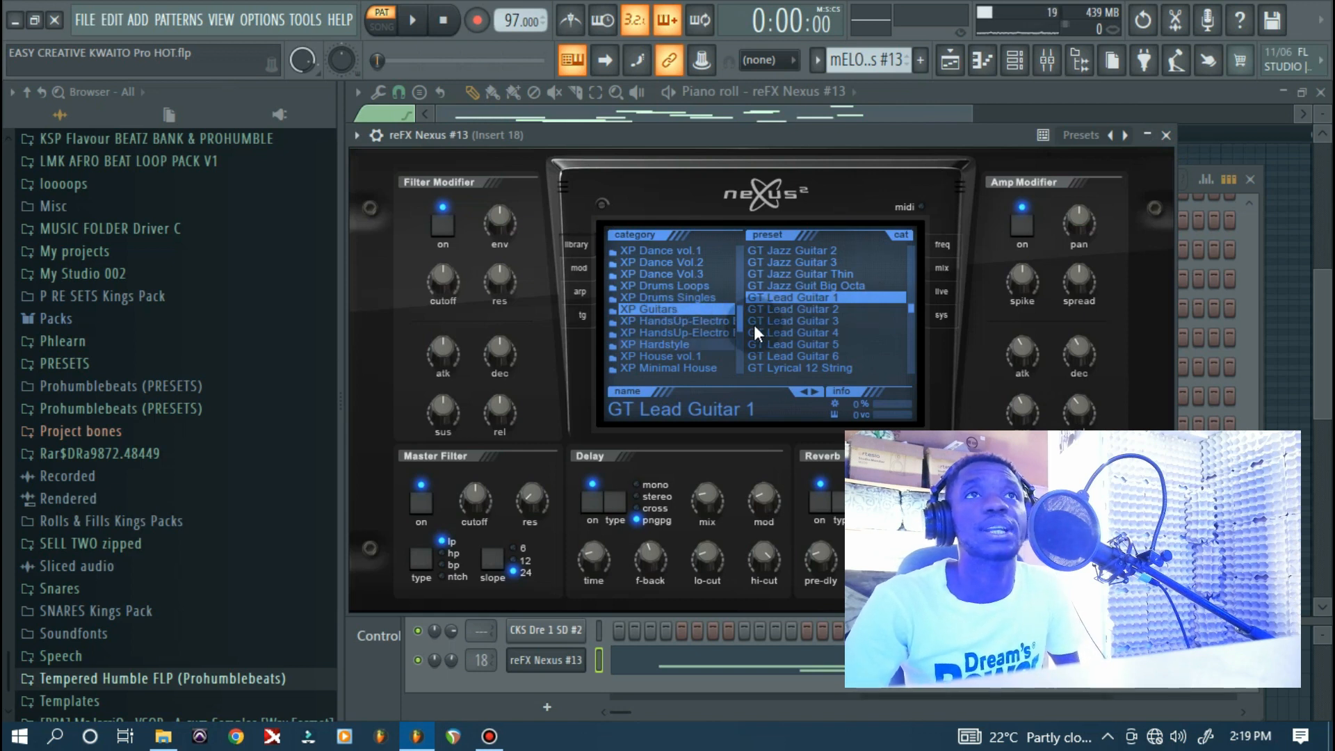
pyautogui.click(1166, 136)
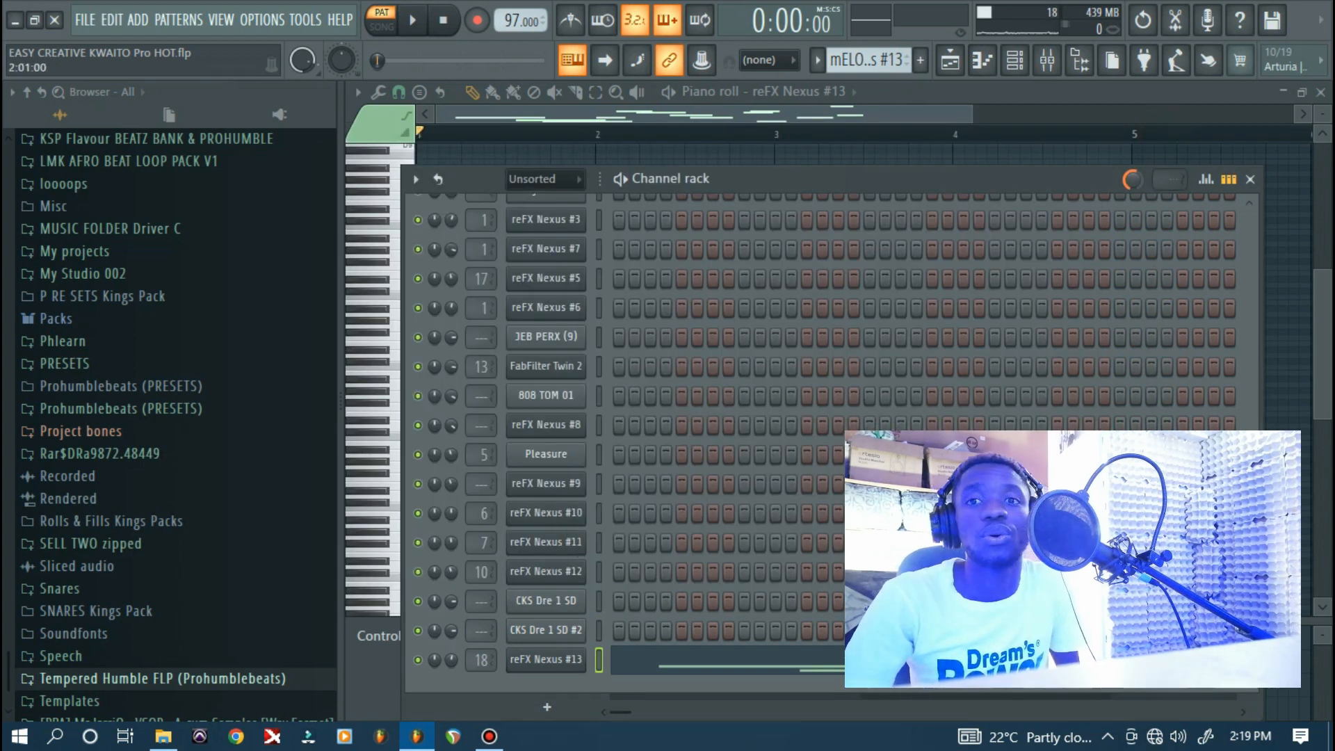
pyautogui.scroll(5, 723, 460)
# Open the playlist, zoom out to view the song arrangement, and briefly start and stop playback
pyautogui.click(949, 58)
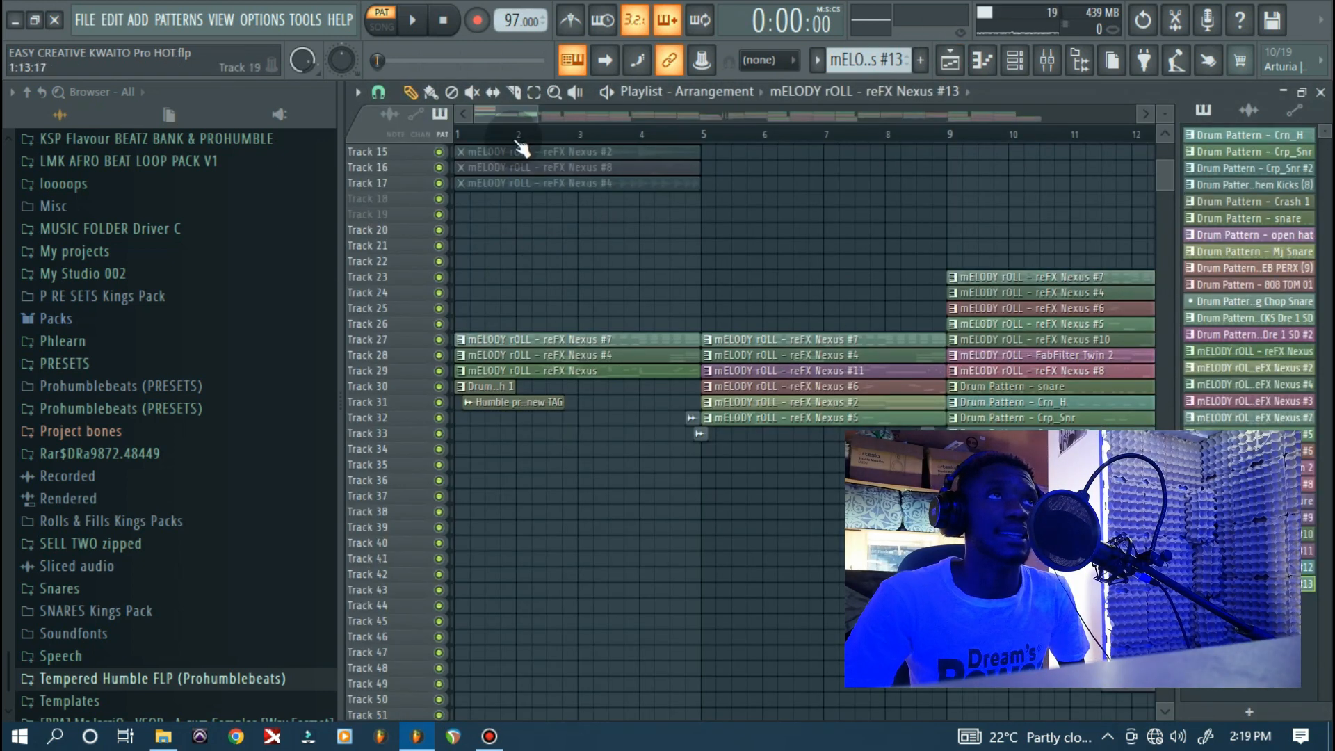
pyautogui.moveTo(536, 114); pyautogui.dragTo(798, 115)
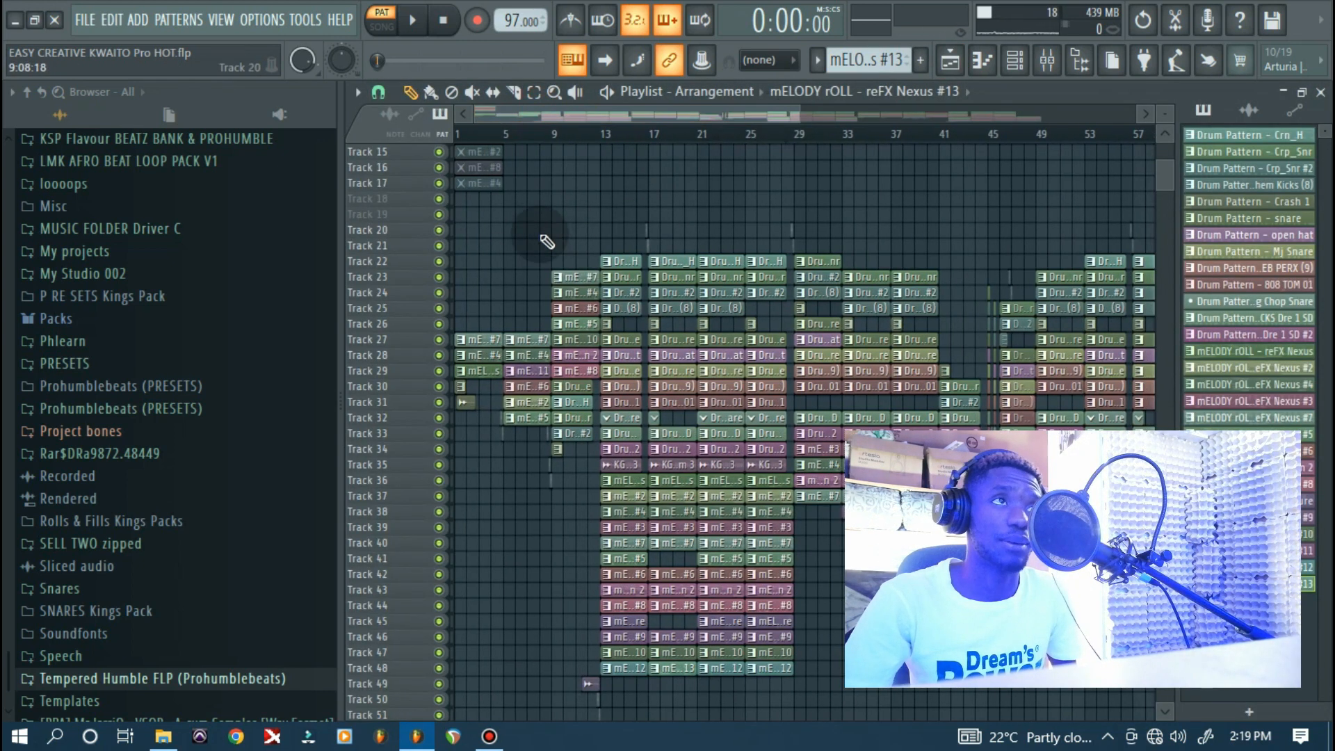
pyautogui.press('space')
pyautogui.press('space')
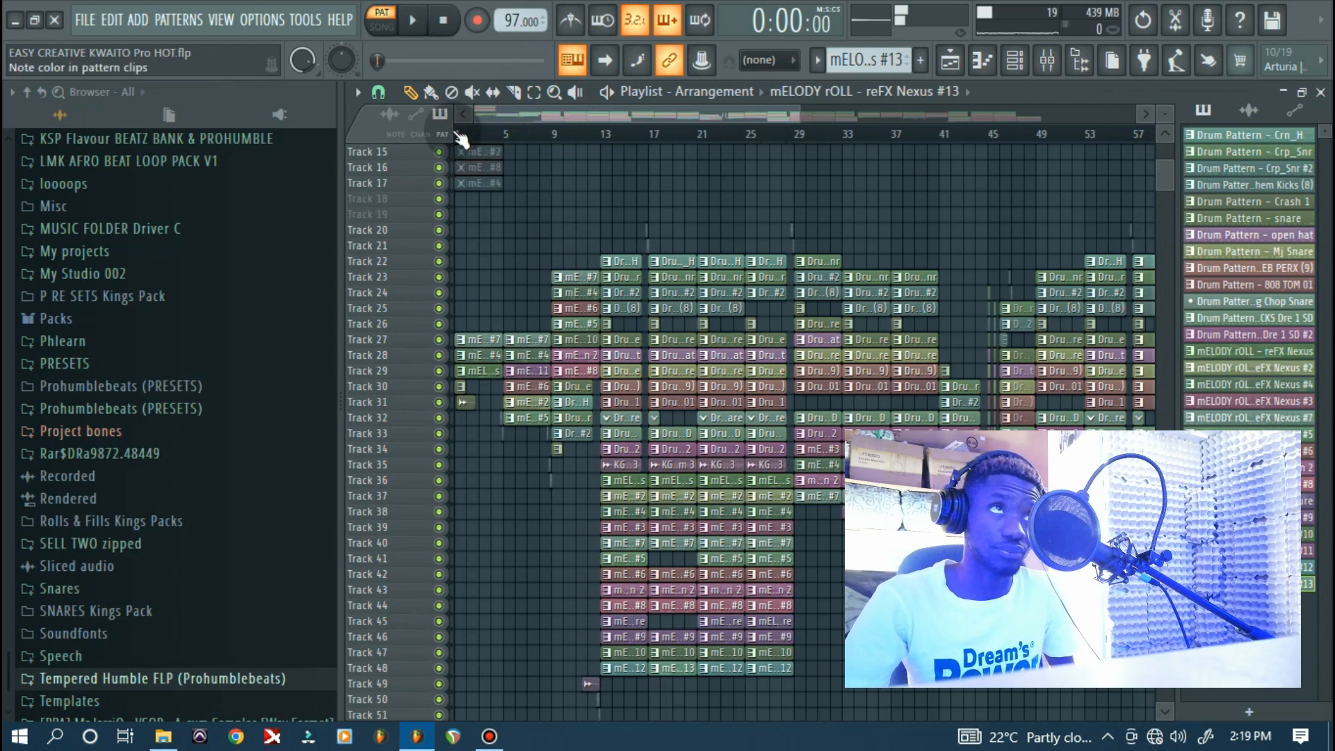
# Play the playlist arrangement in song mode from bar 1, jump to bar 5 and stop playback
pyautogui.click(457, 128)
pyautogui.click(458, 131)
pyautogui.press('l')
pyautogui.press('space')
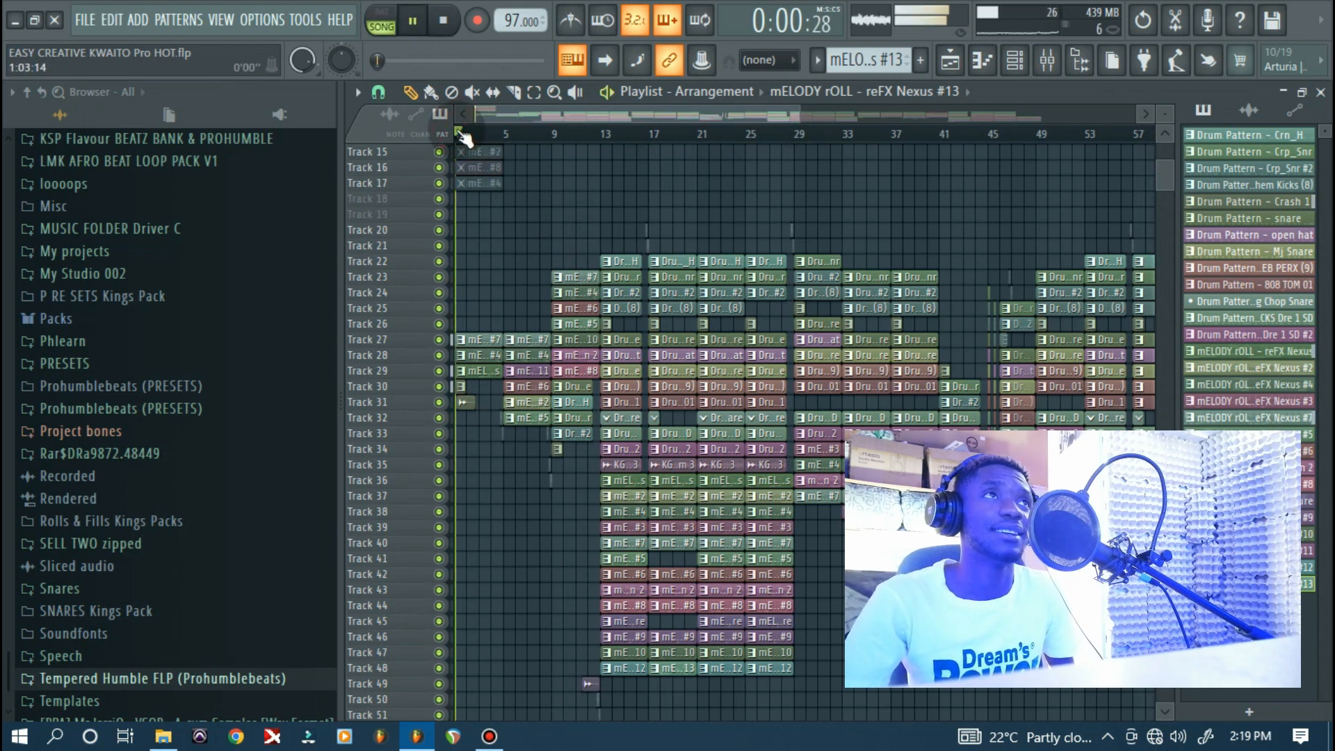
pyautogui.click(503, 132)
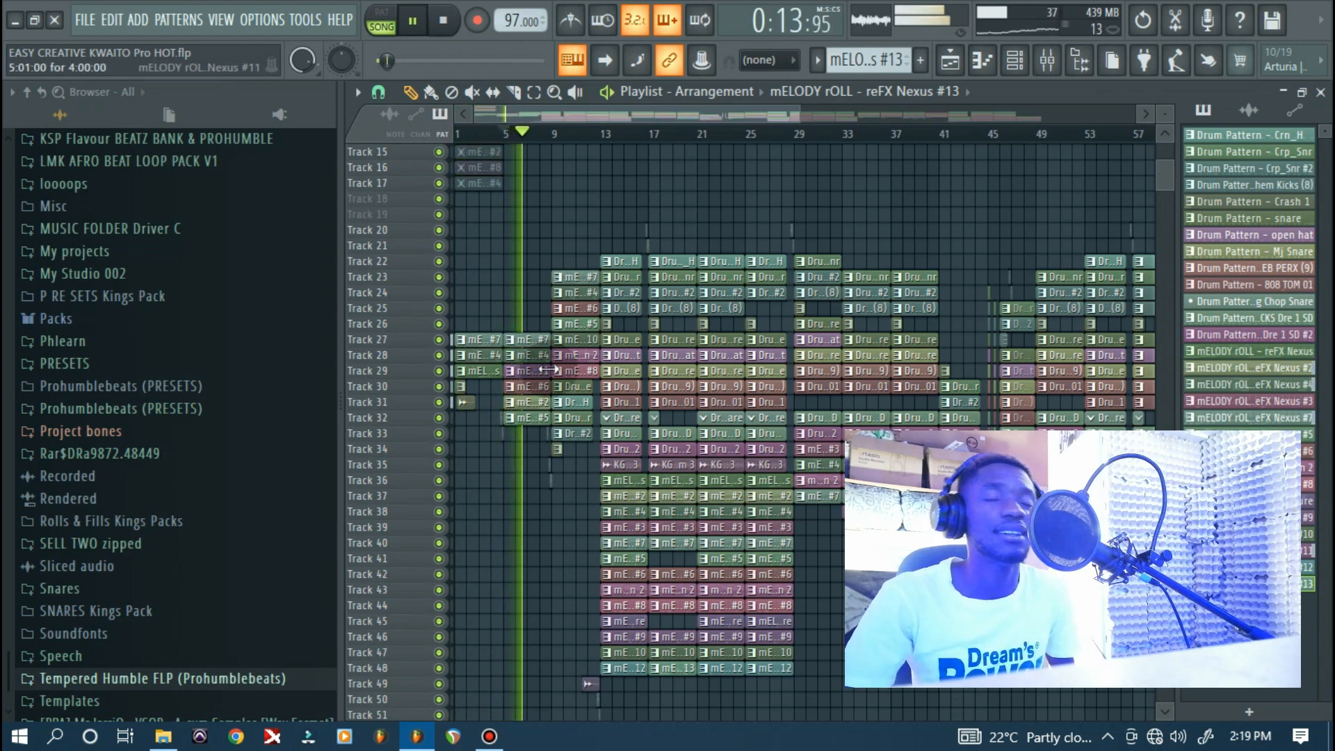
pyautogui.press('space')
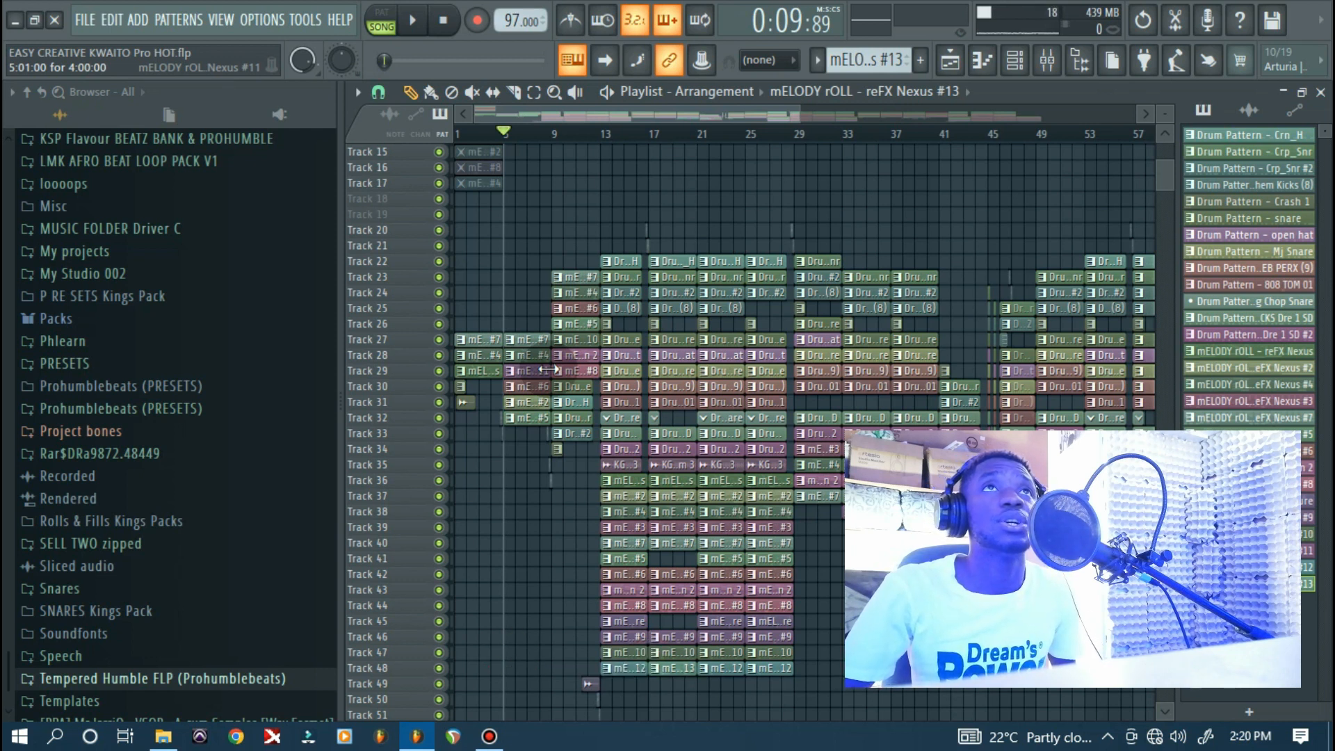
# Switch to the HoodAnthem Kicks (8) drum pattern and play it from the channel rack in pattern mode
pyautogui.click(817, 61)
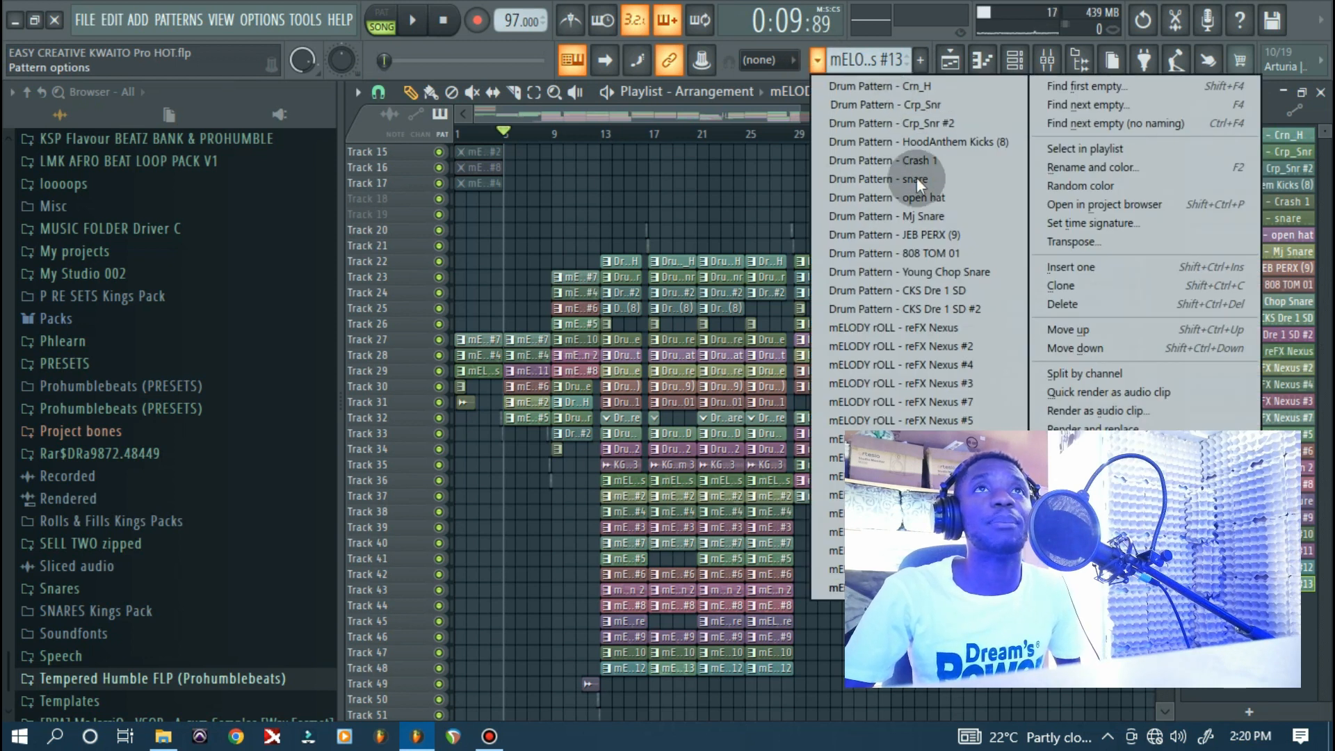
pyautogui.click(907, 141)
pyautogui.click(1014, 60)
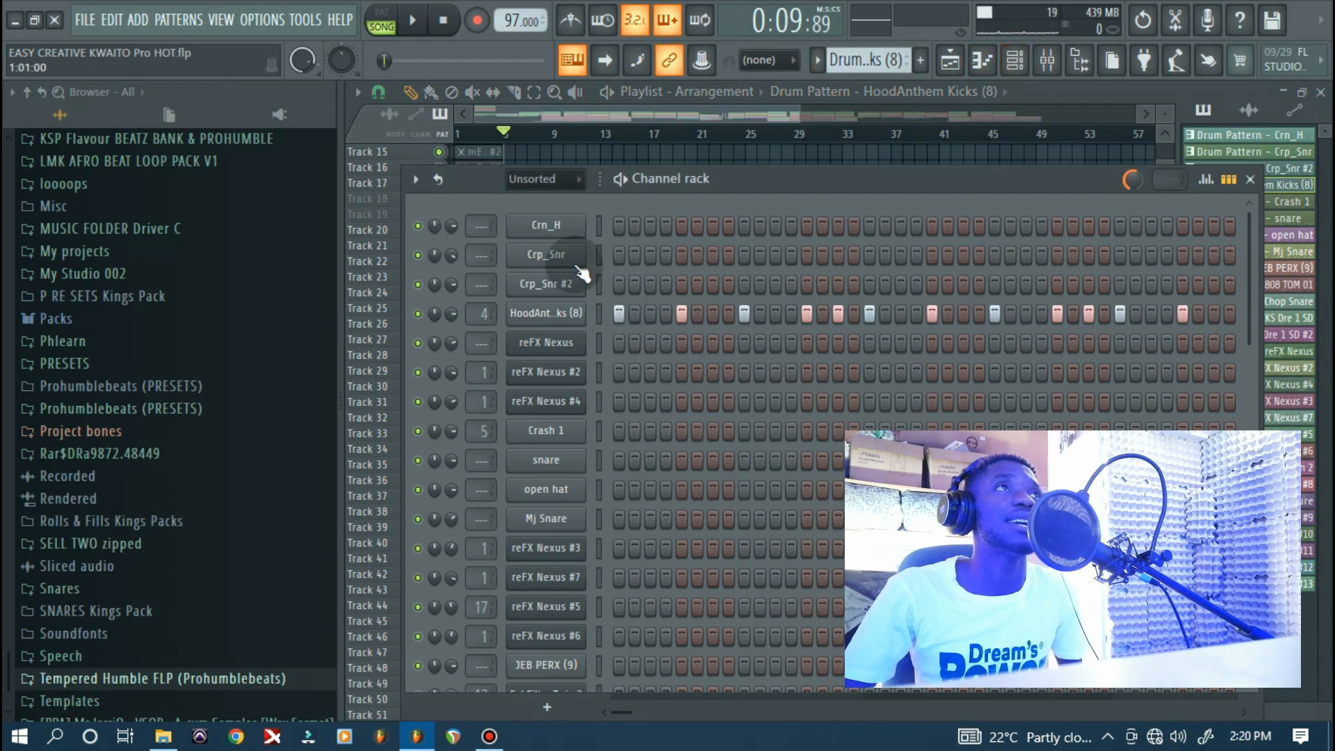
pyautogui.click(381, 12)
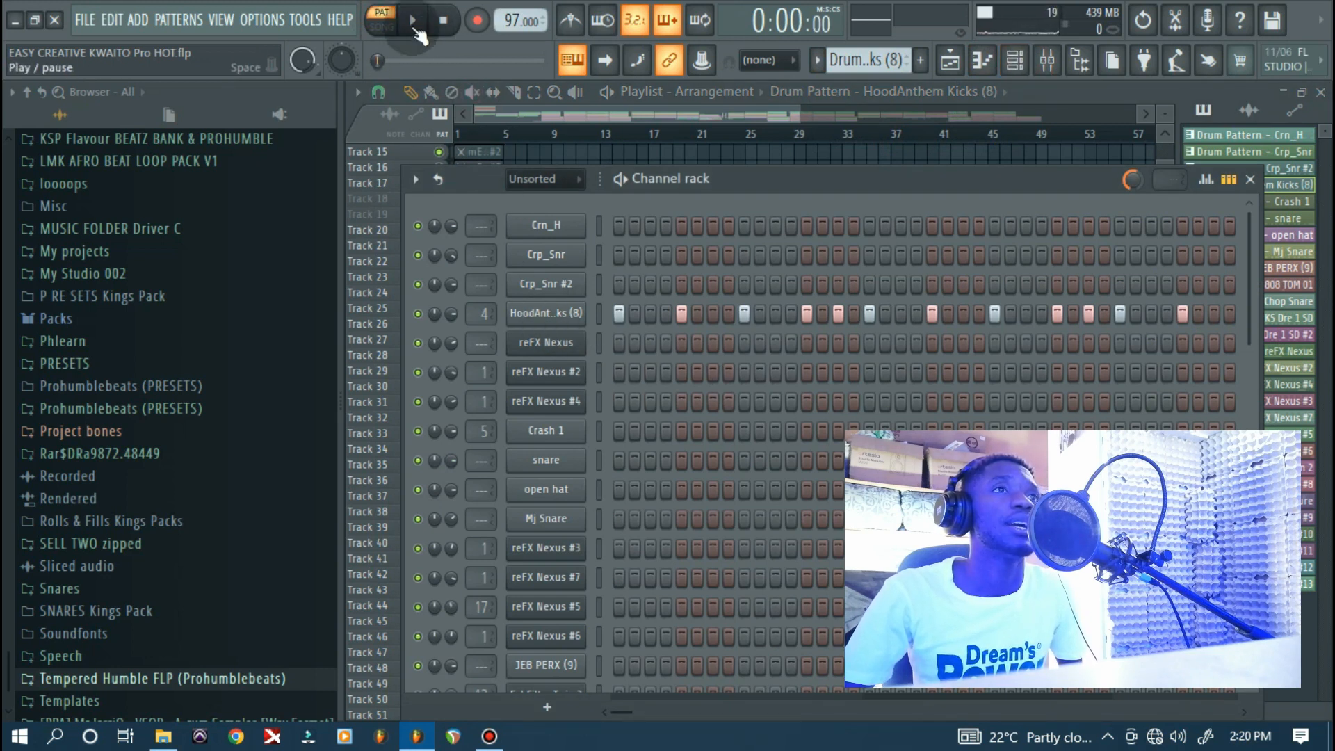
pyautogui.click(414, 22)
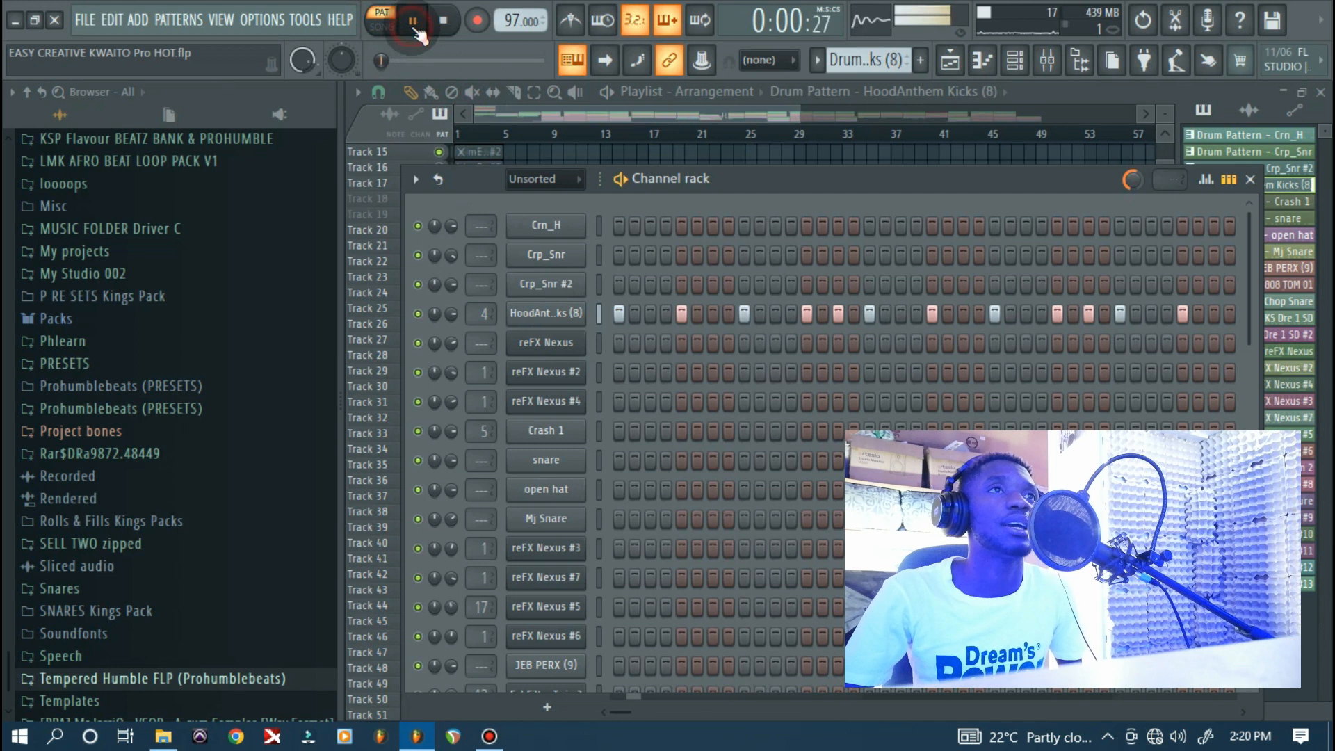
# Play the HoodAnthem Kicks (8) notes in the piano roll, stop playback and return to the channel rack
pyautogui.rightClick(568, 314)
pyautogui.click(613, 311)
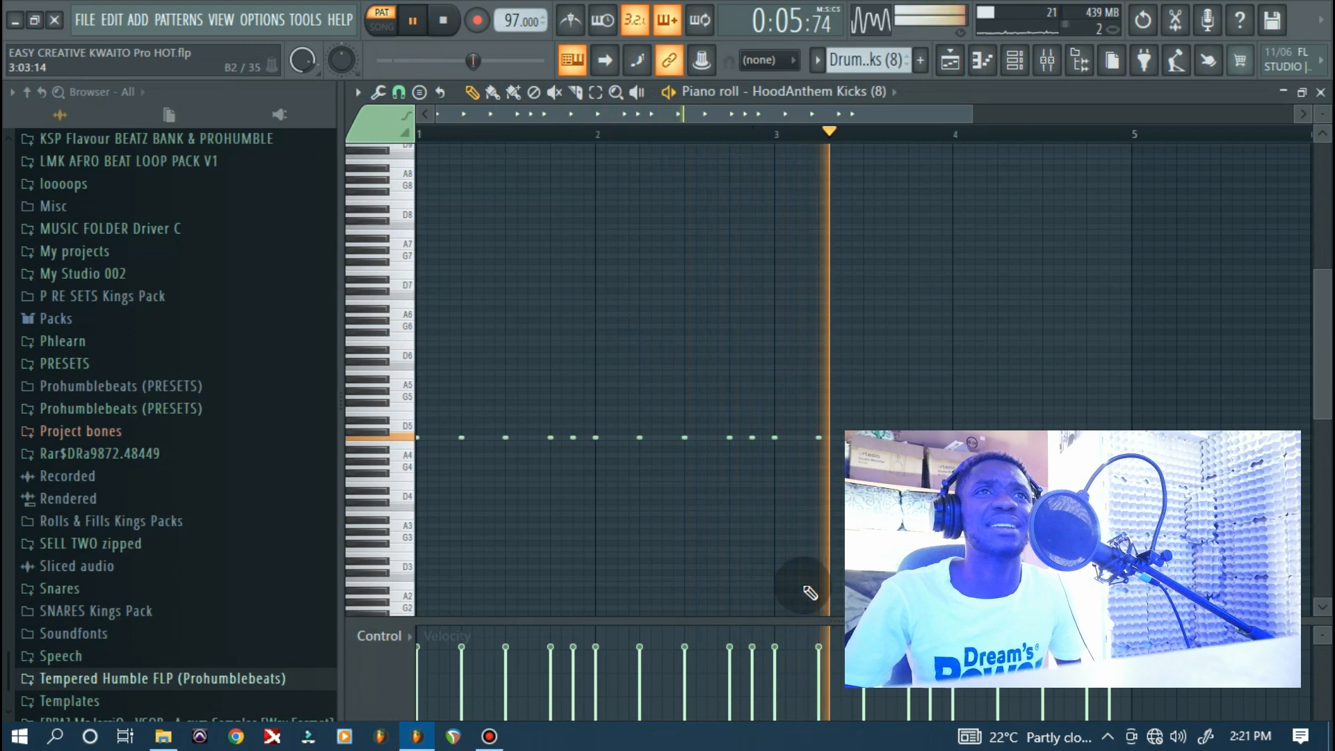
pyautogui.press('space')
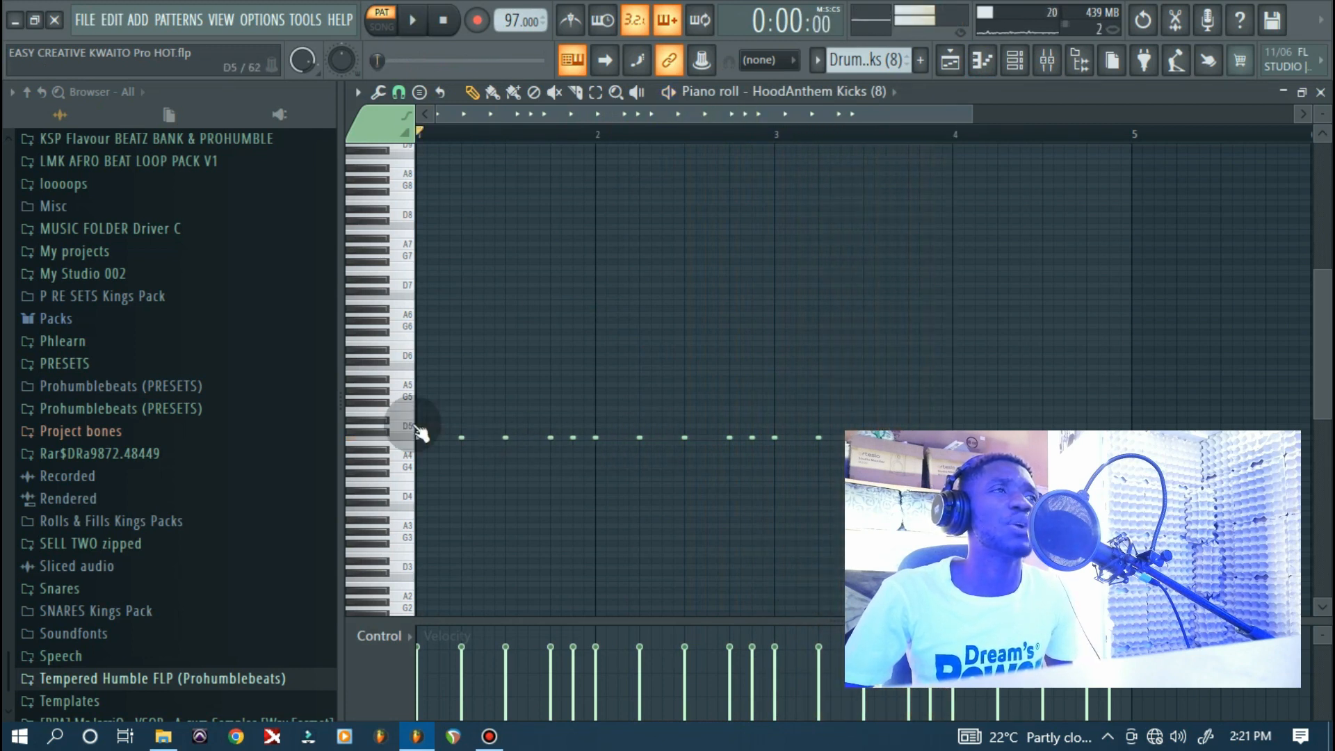
pyautogui.press('space')
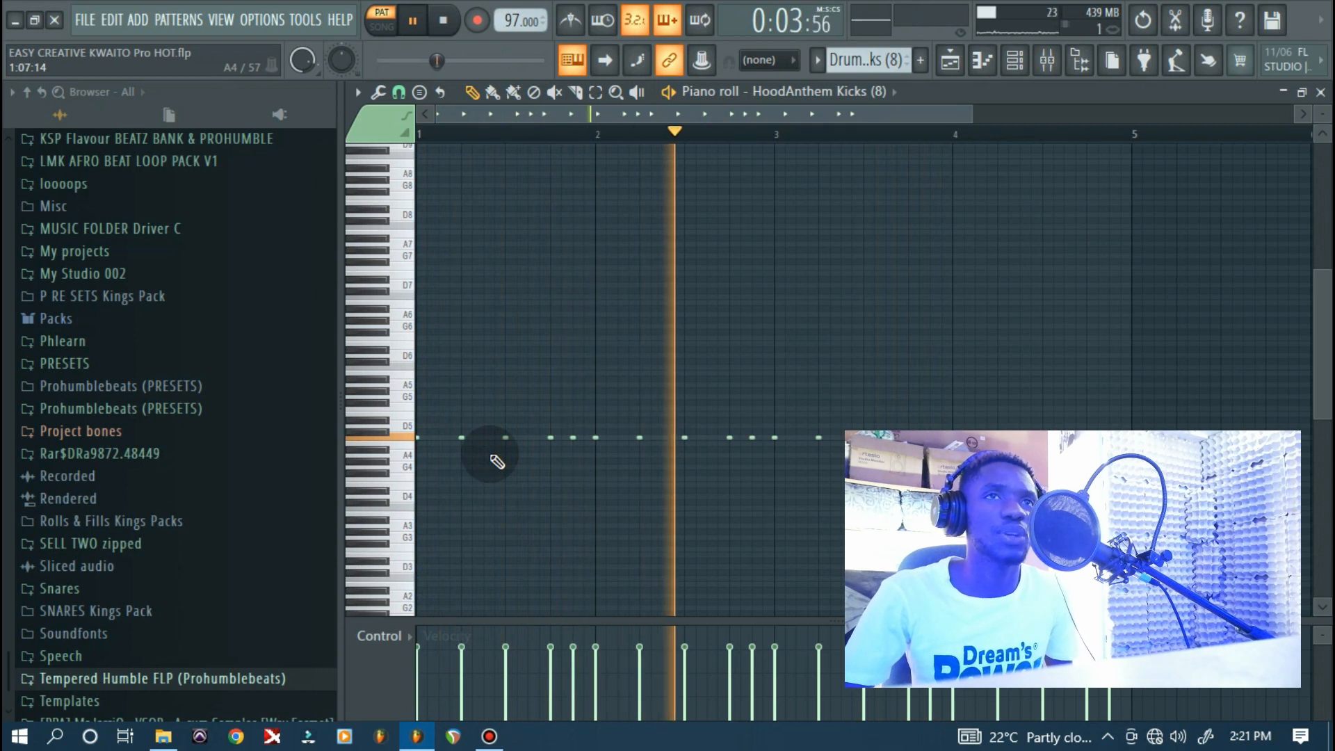
pyautogui.press('space')
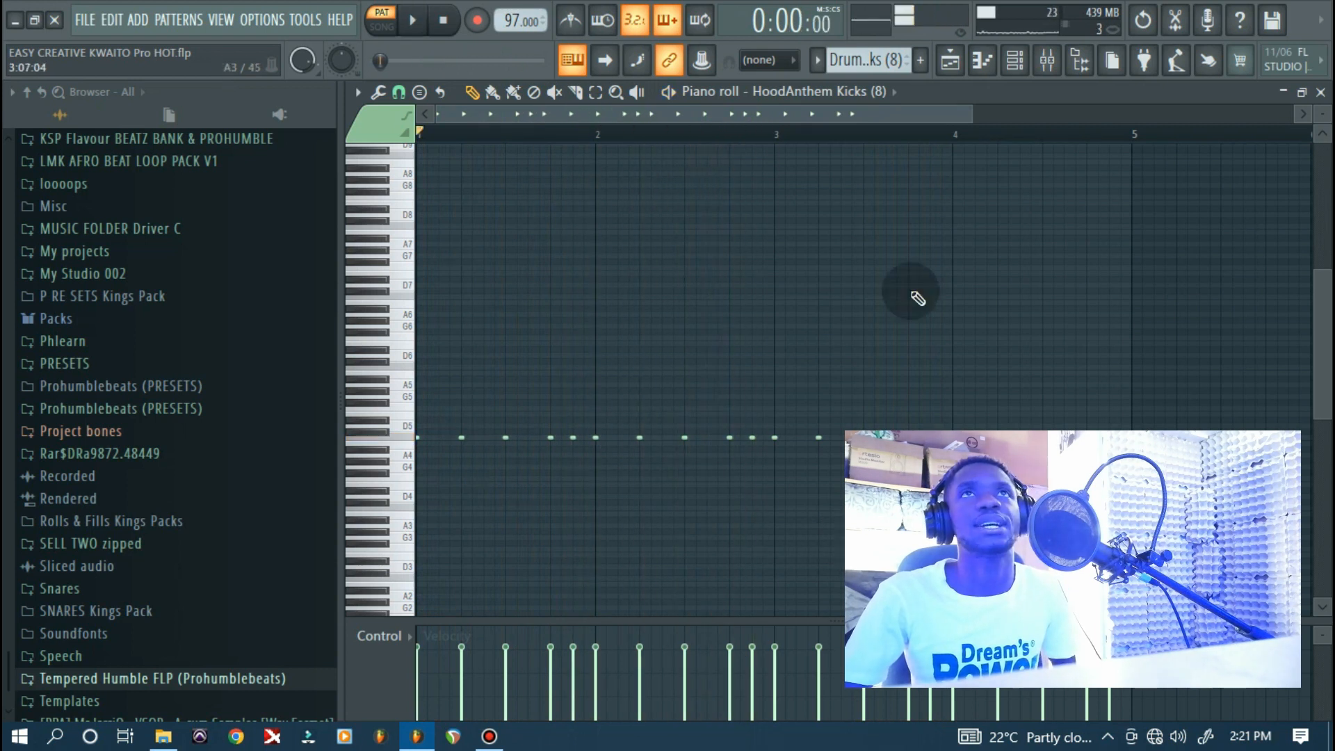
pyautogui.click(1010, 64)
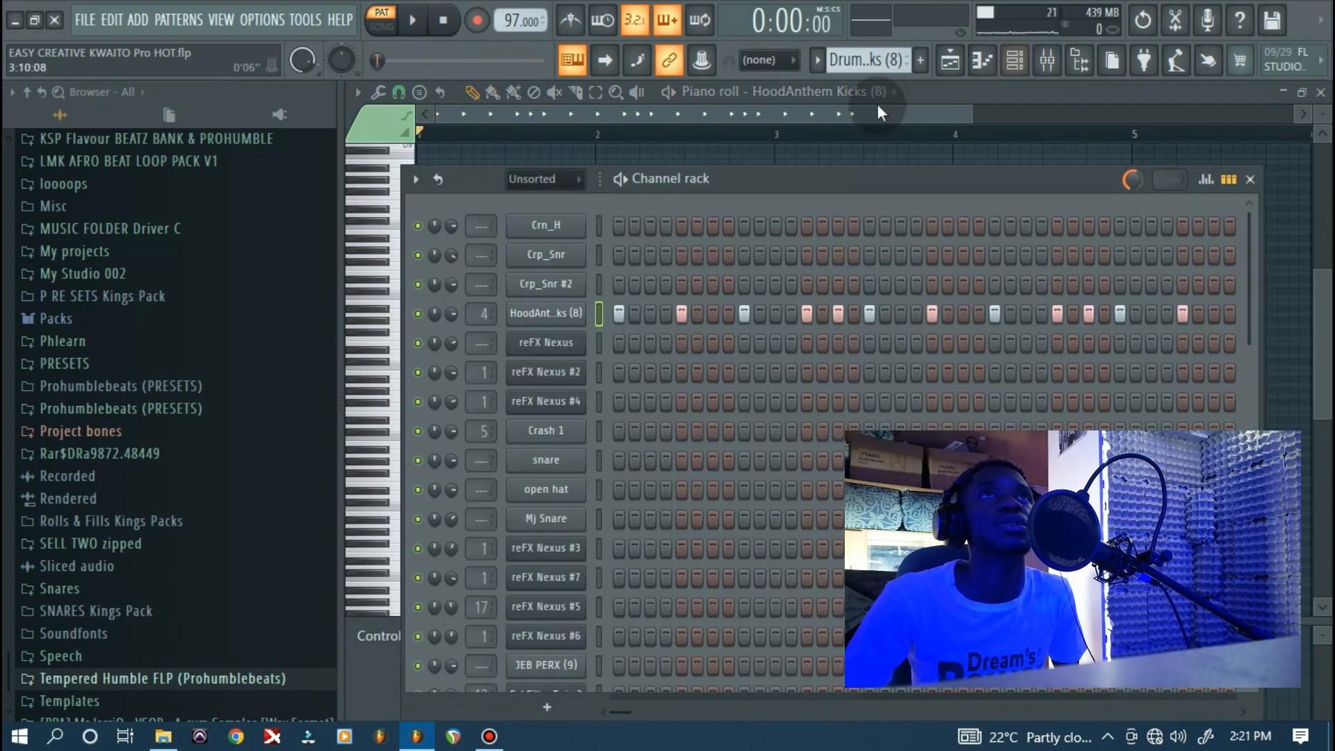
# Switch to the Mj Snare drum pattern and open its notes in the piano roll
pyautogui.click(822, 69)
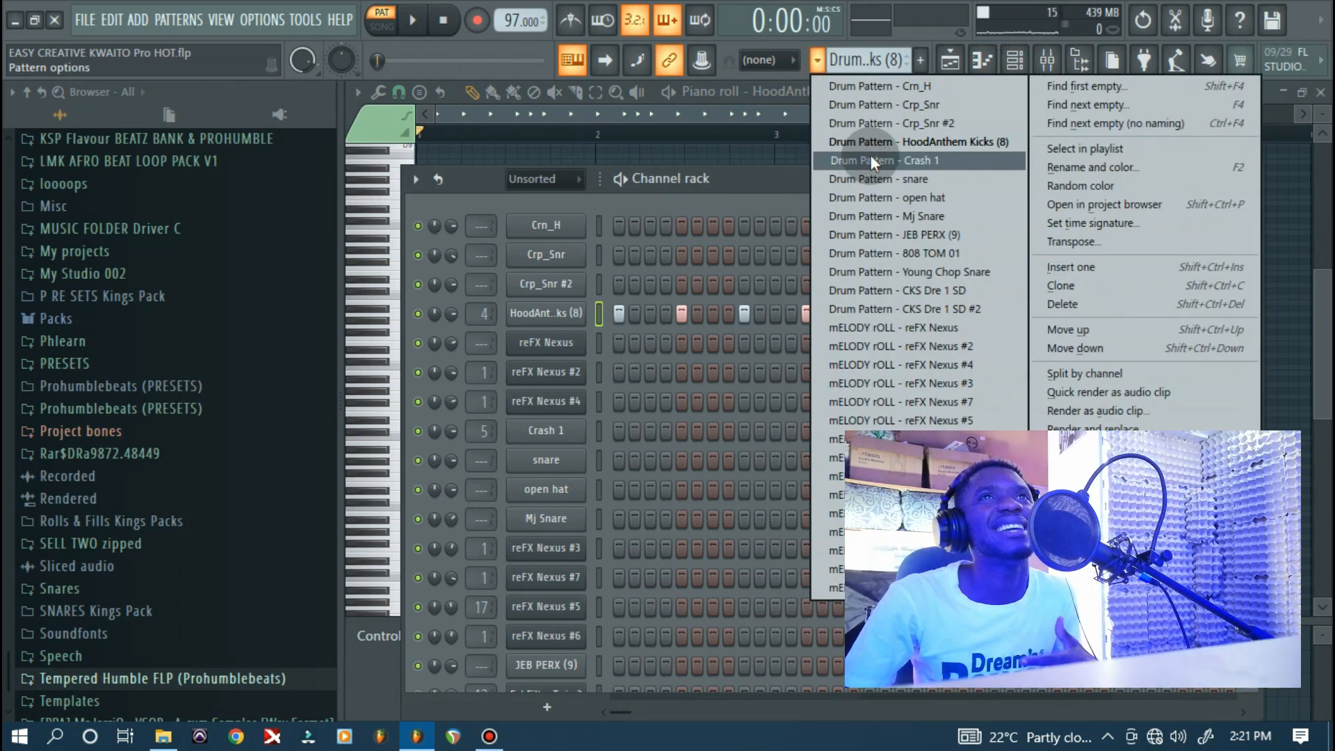
pyautogui.click(879, 217)
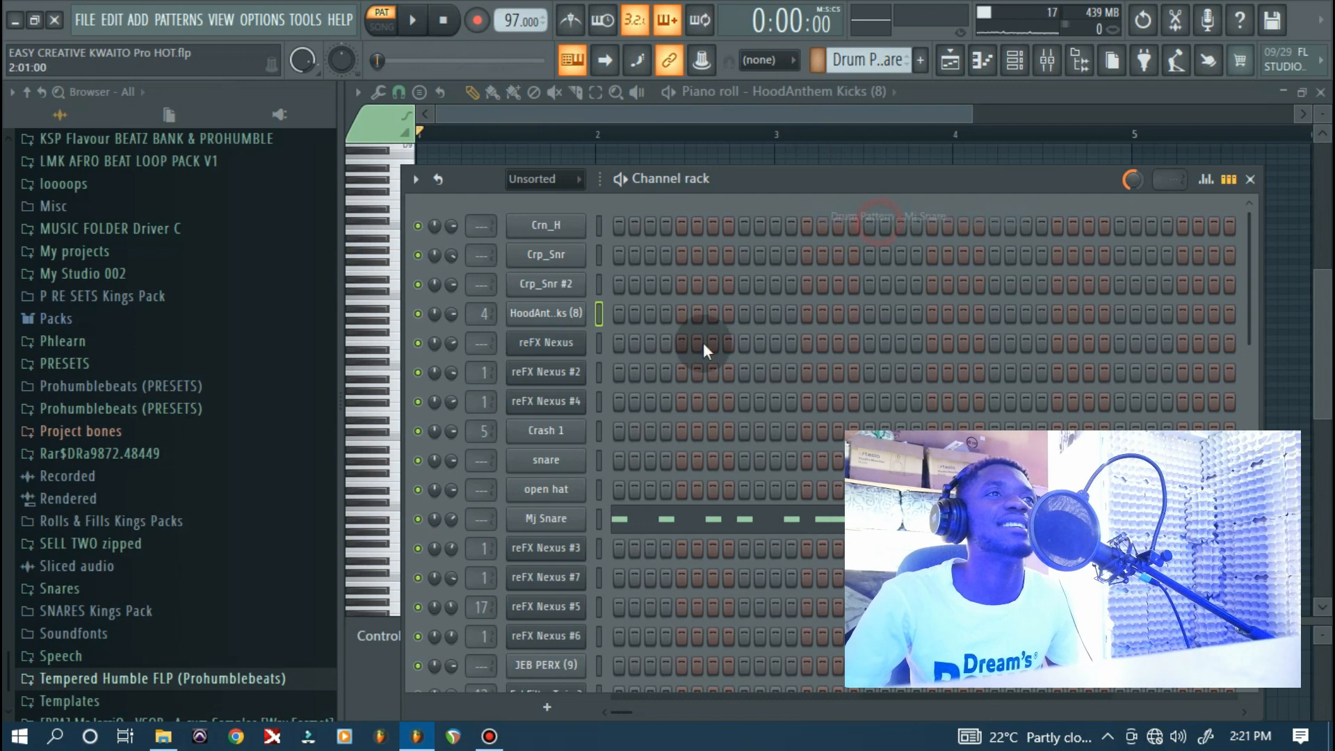
pyautogui.click(600, 521)
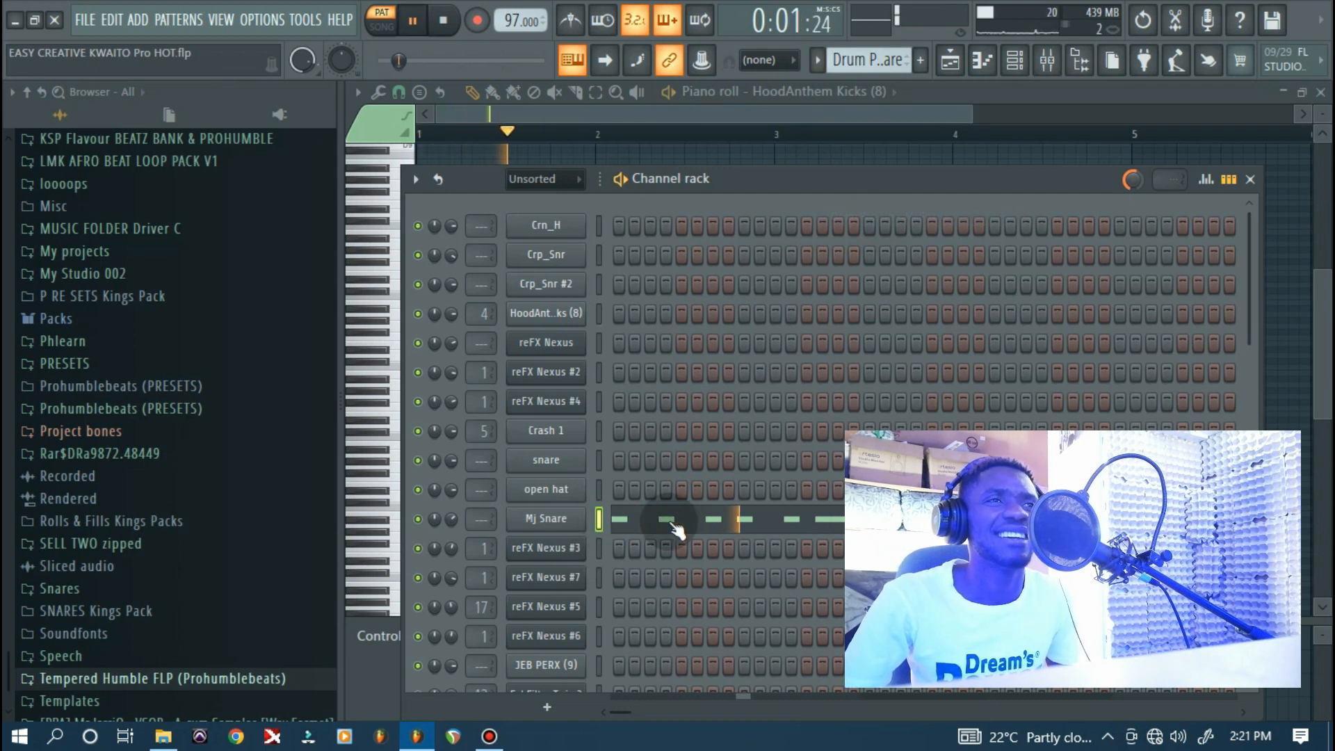
pyautogui.click(673, 528)
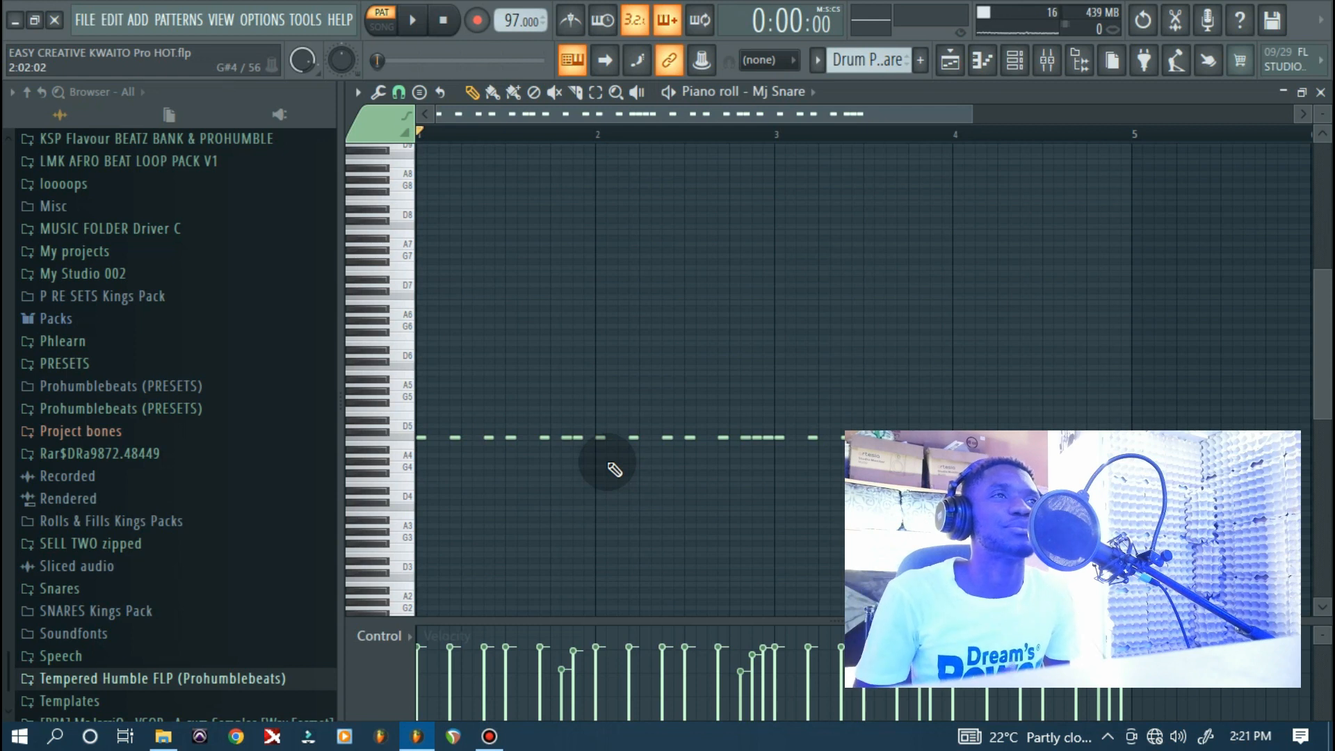
# Play the Mj Snare notes in the piano roll, stop playback and return to the channel rack
pyautogui.press('space')
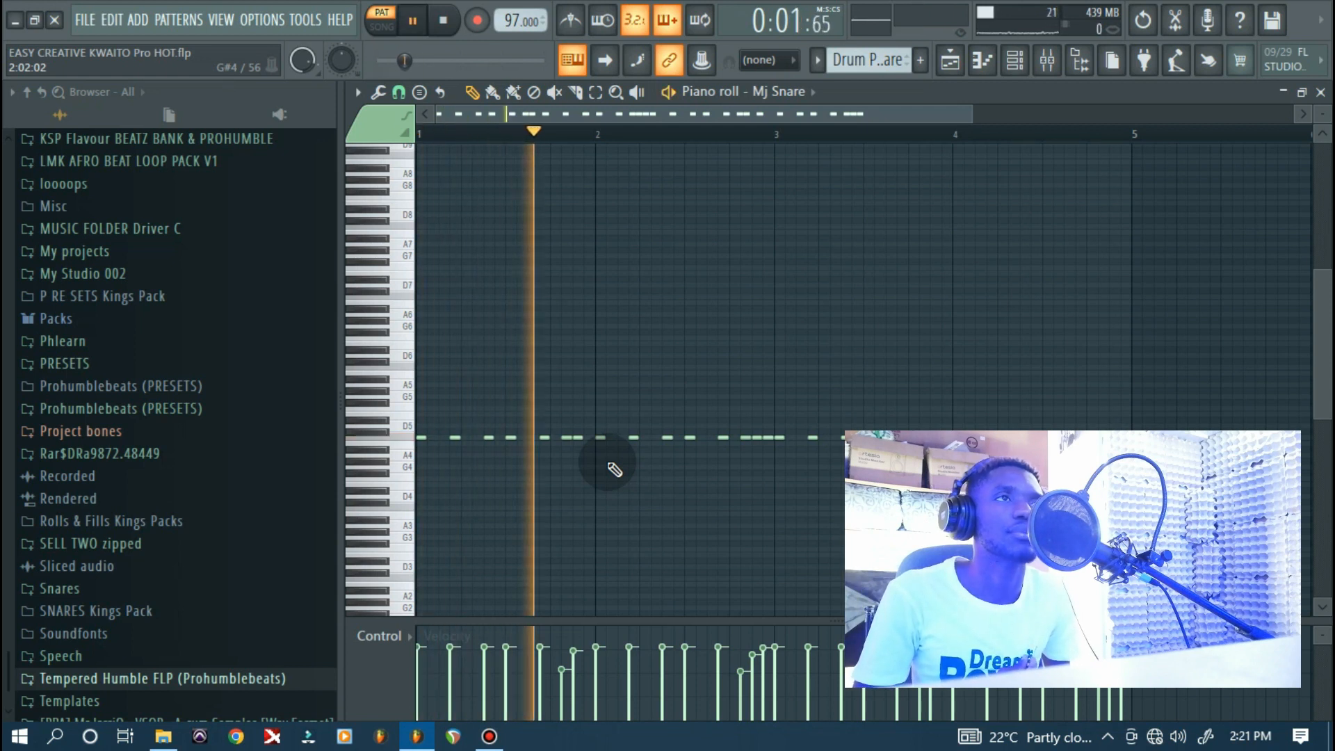
pyautogui.press('space')
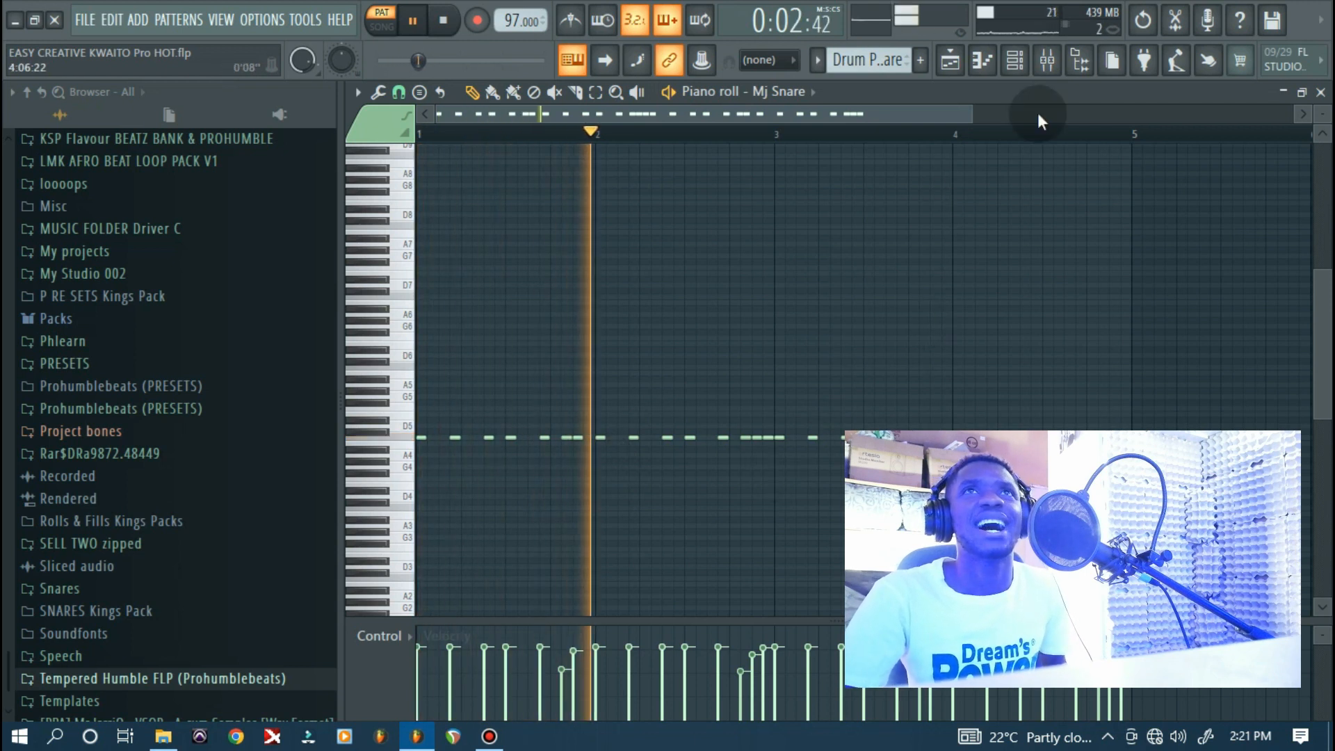
pyautogui.press('space')
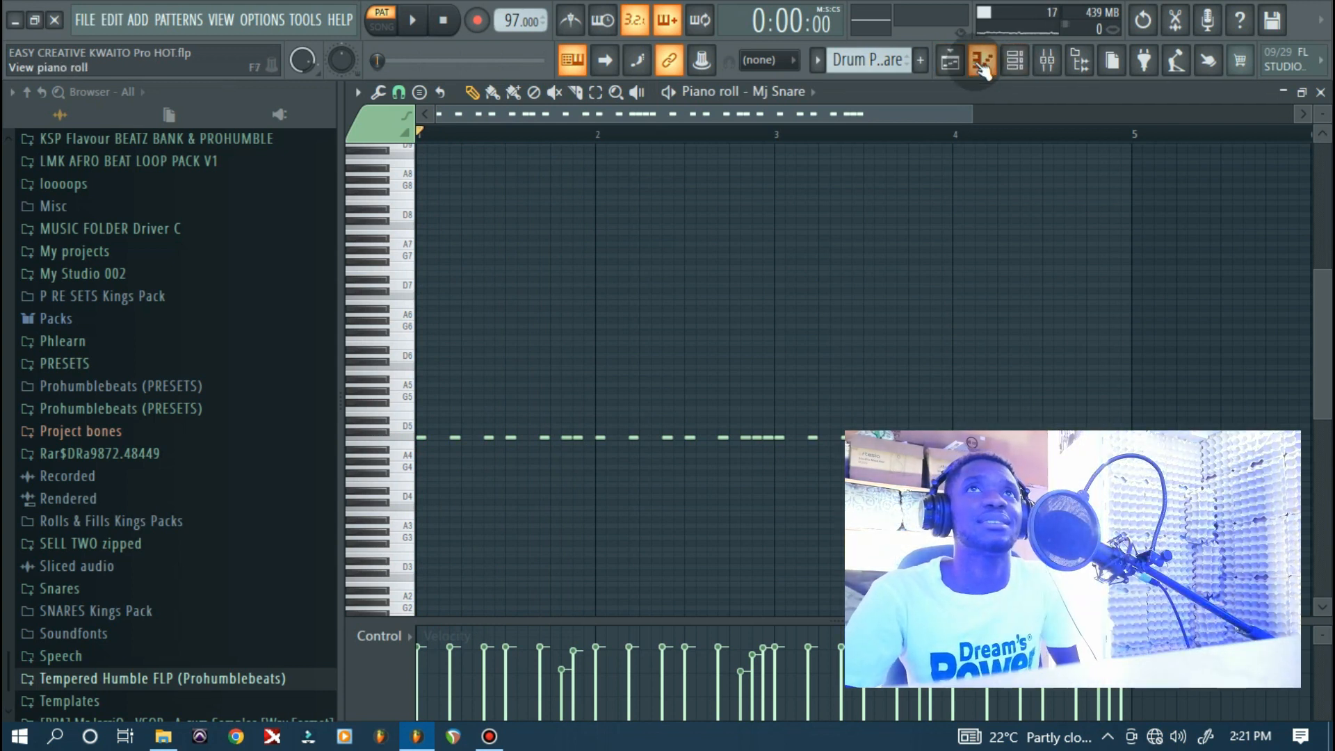
pyautogui.click(1014, 61)
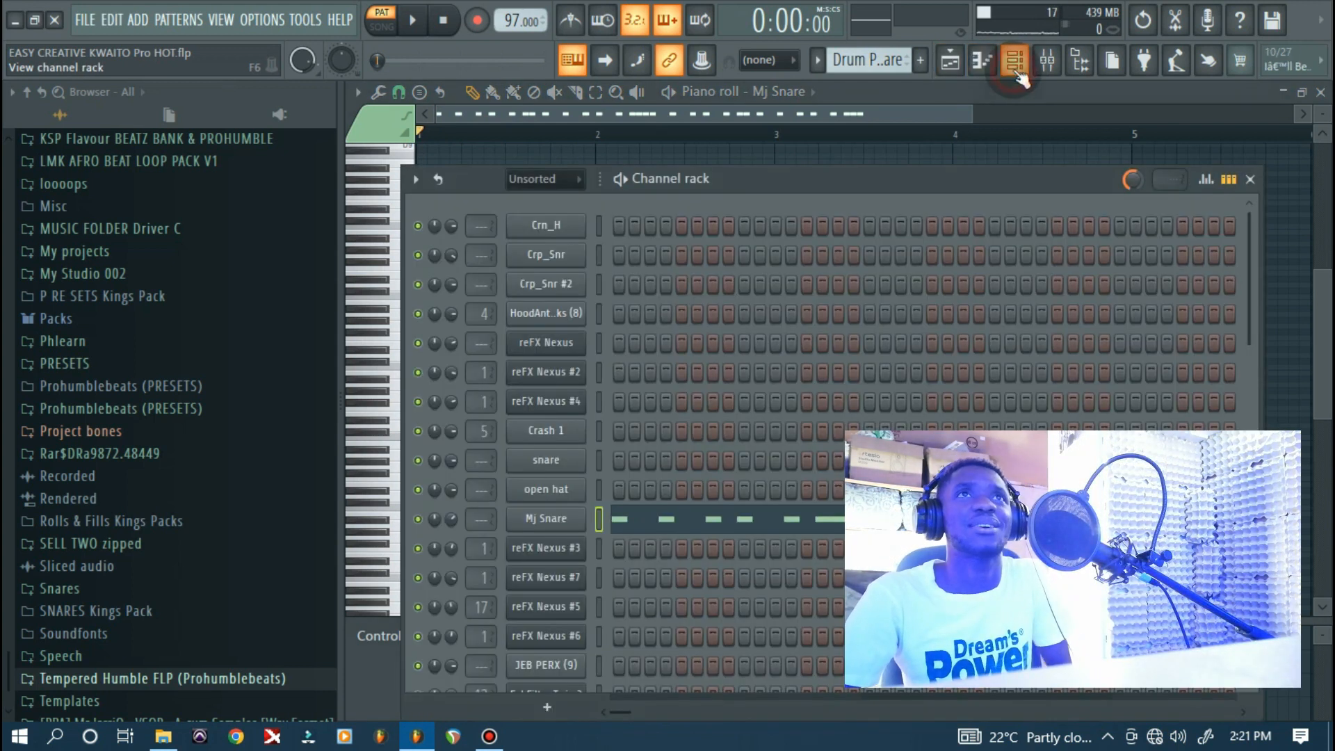
# Switch to the open hat drum pattern, play it and briefly check the open hat channel's settings
pyautogui.click(819, 67)
pyautogui.click(890, 199)
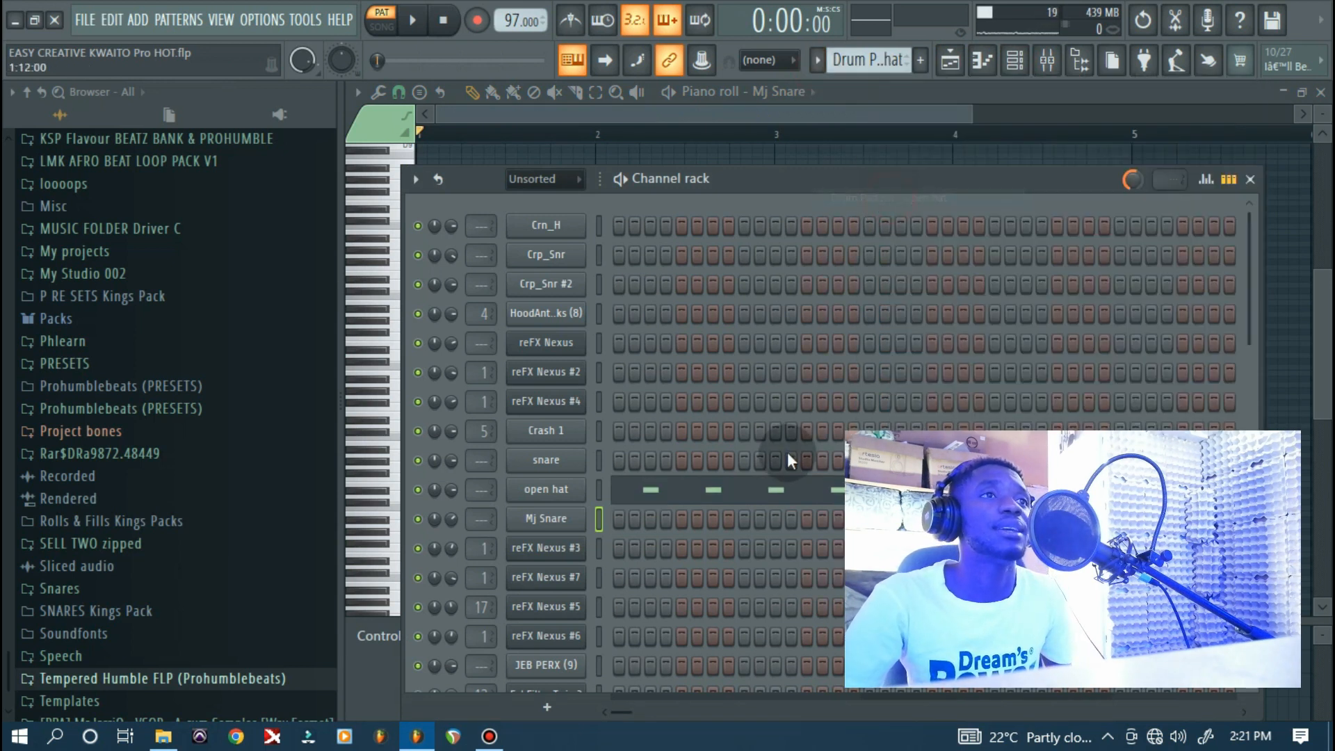
pyautogui.press('space')
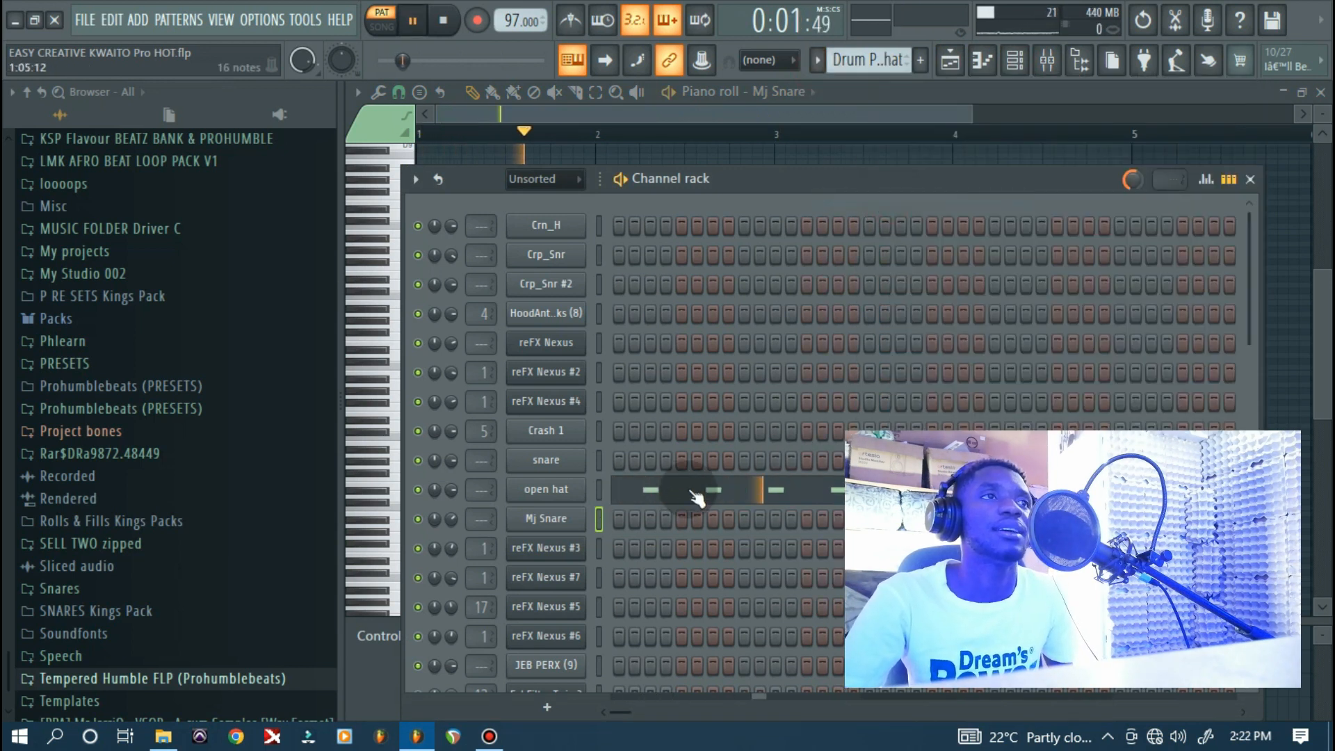
pyautogui.click(550, 490)
pyautogui.click(973, 258)
pyautogui.press('space')
# Switch to the snare drum pattern, play its notes in the piano roll and return to the channel rack
pyautogui.click(819, 60)
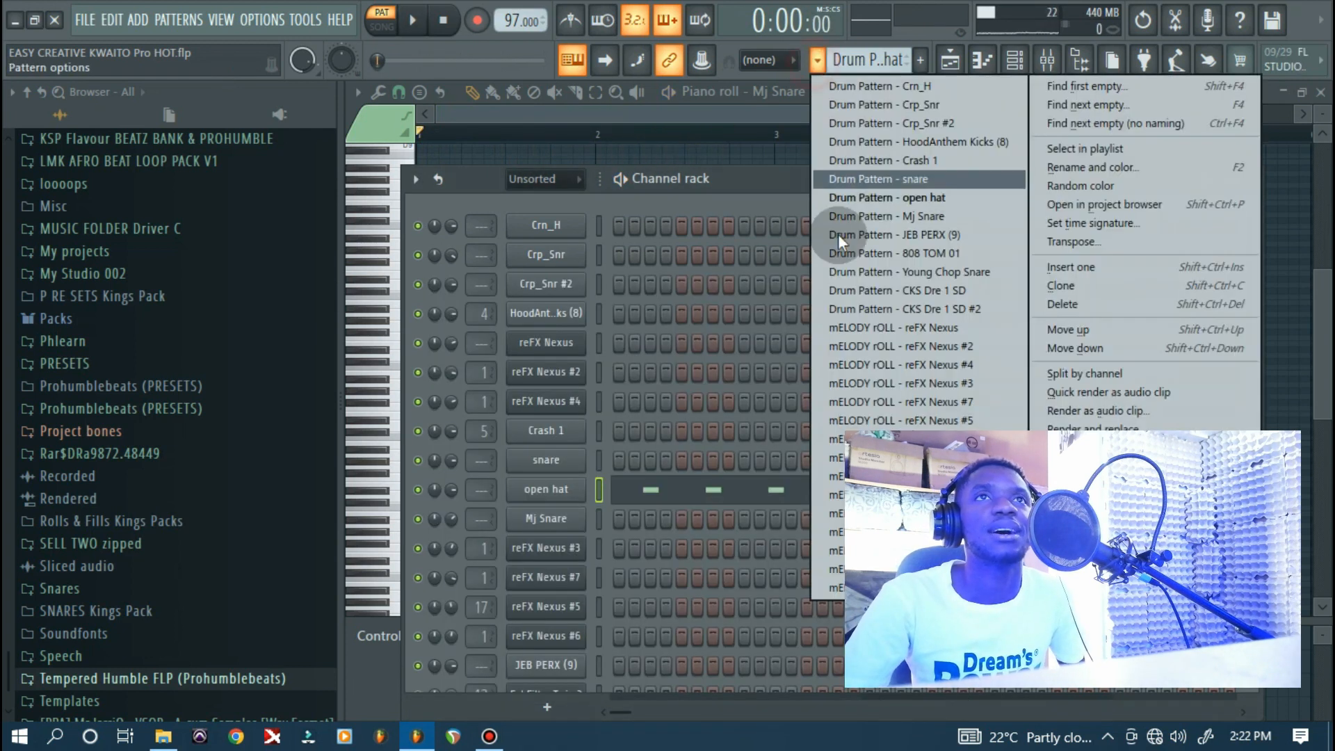
pyautogui.click(894, 181)
pyautogui.press('space')
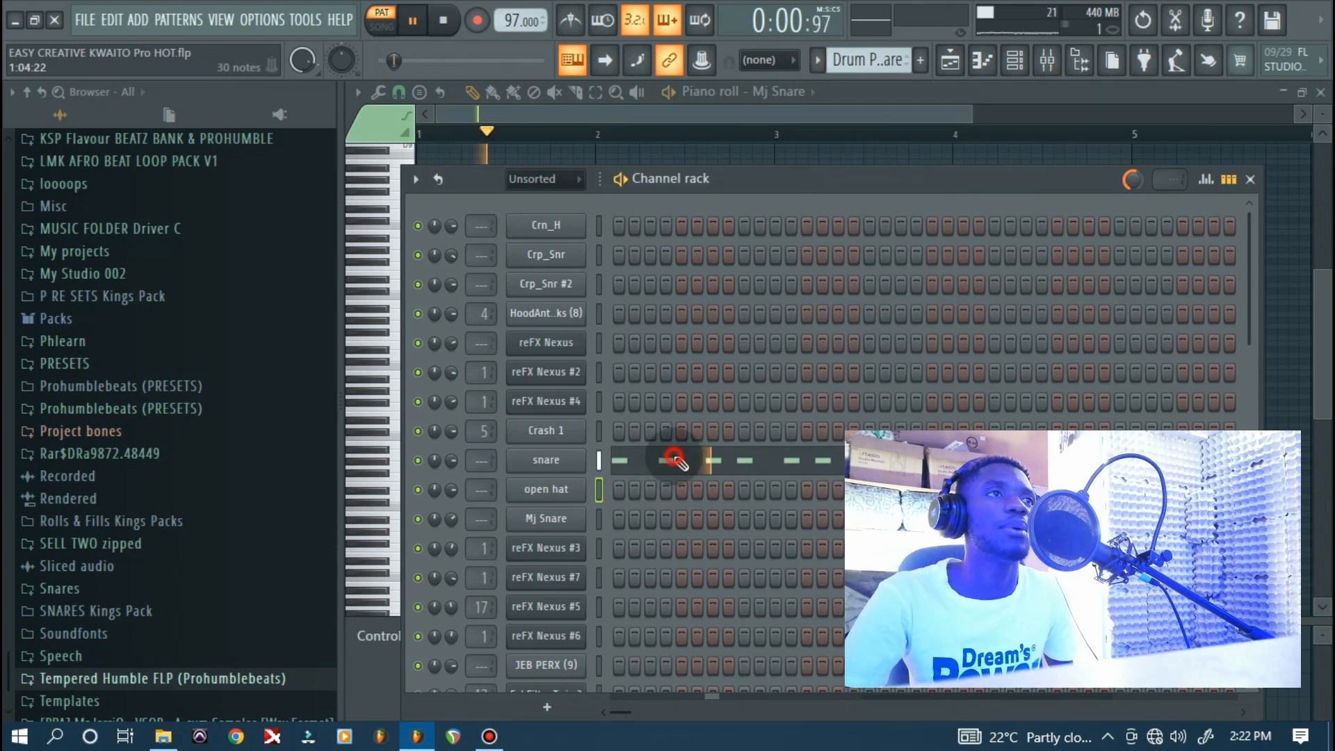
pyautogui.click(674, 457)
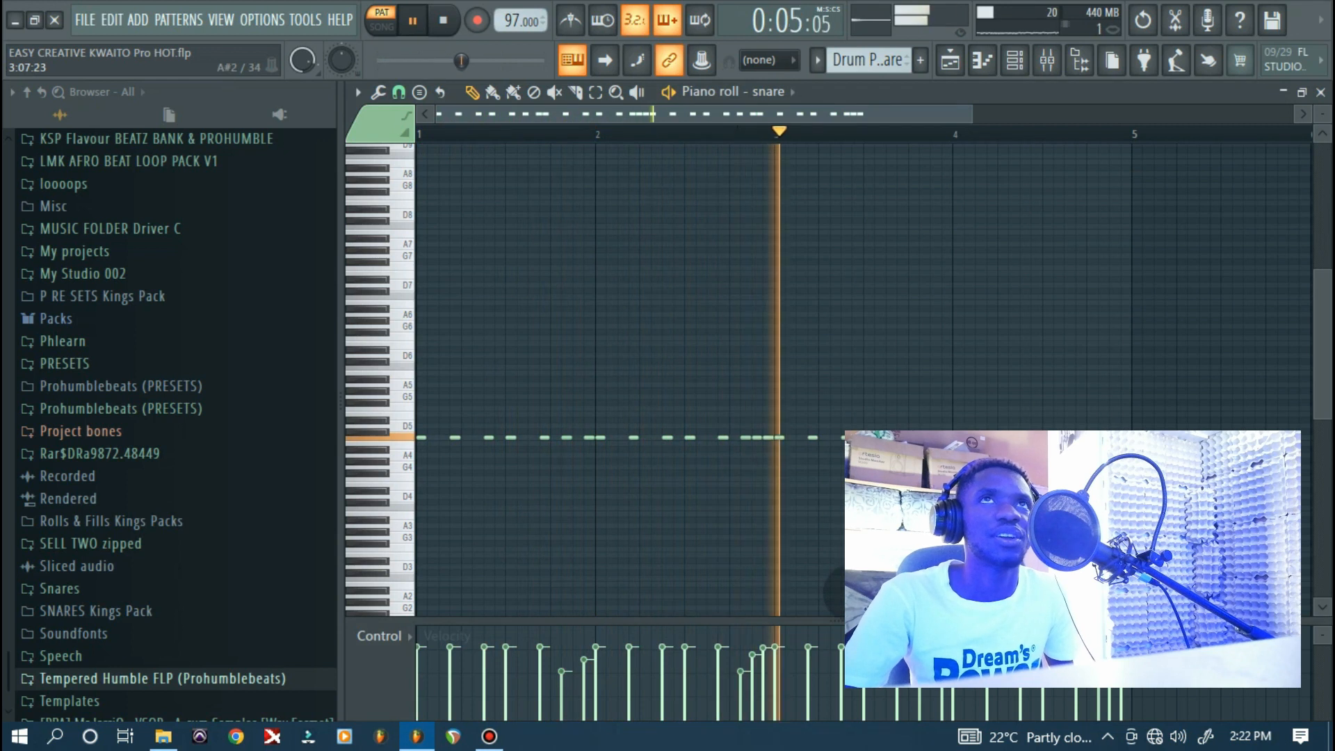
pyautogui.press('space')
pyautogui.click(1014, 60)
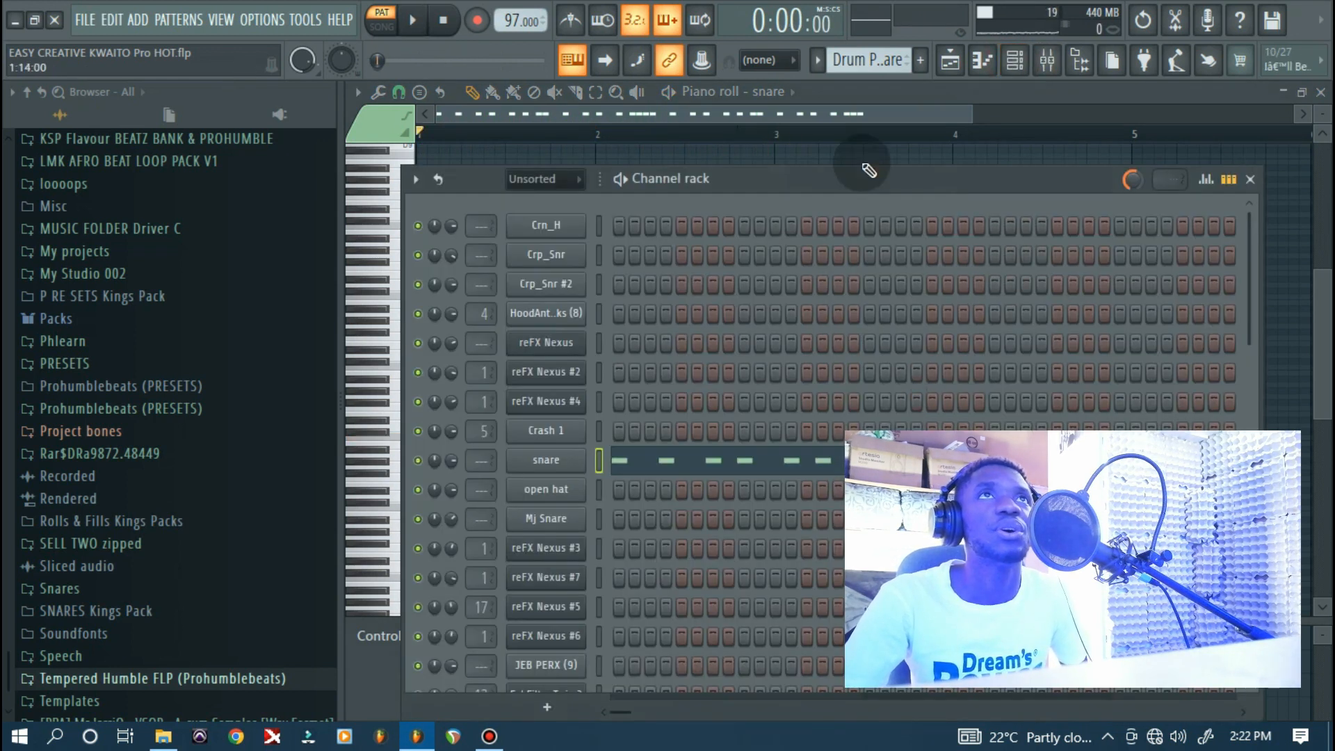
# Switch to the Crash 1 drum pattern, play it and inspect the Crash 1 sampler settings
pyautogui.click(817, 60)
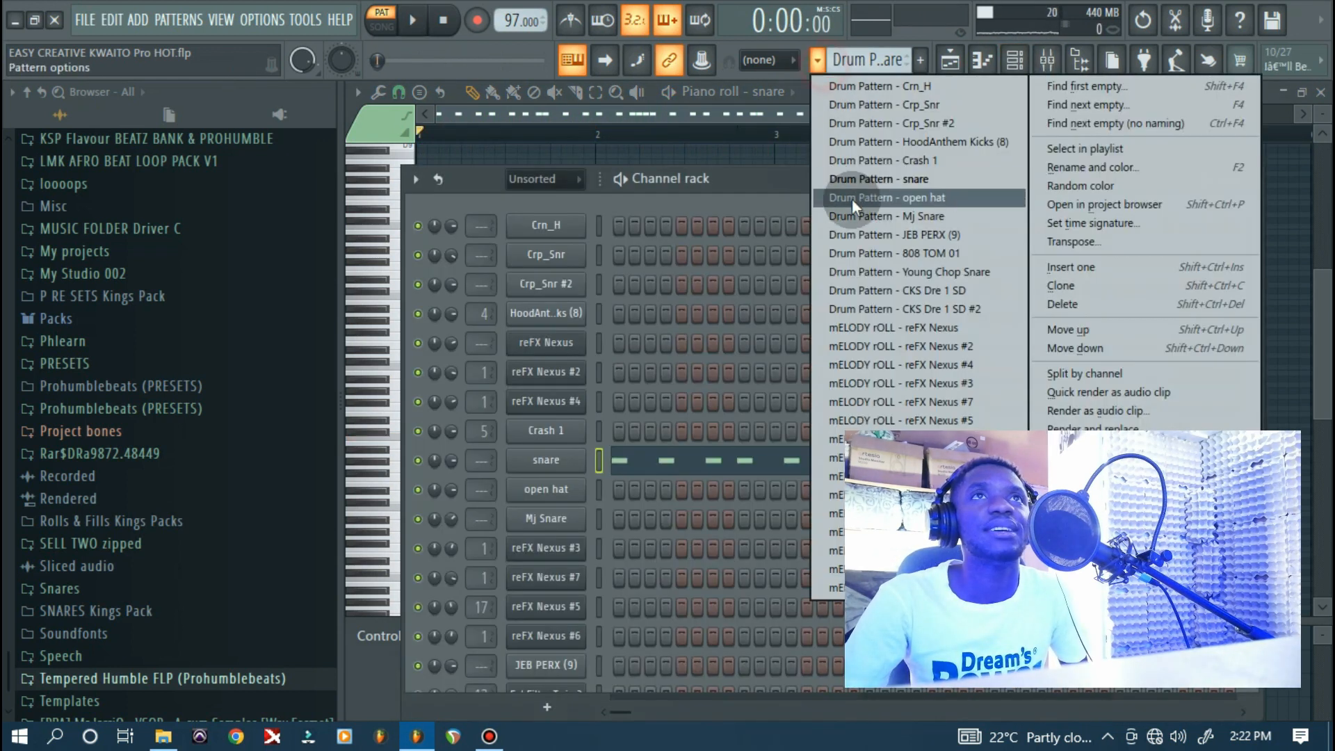
pyautogui.click(877, 160)
pyautogui.press('space')
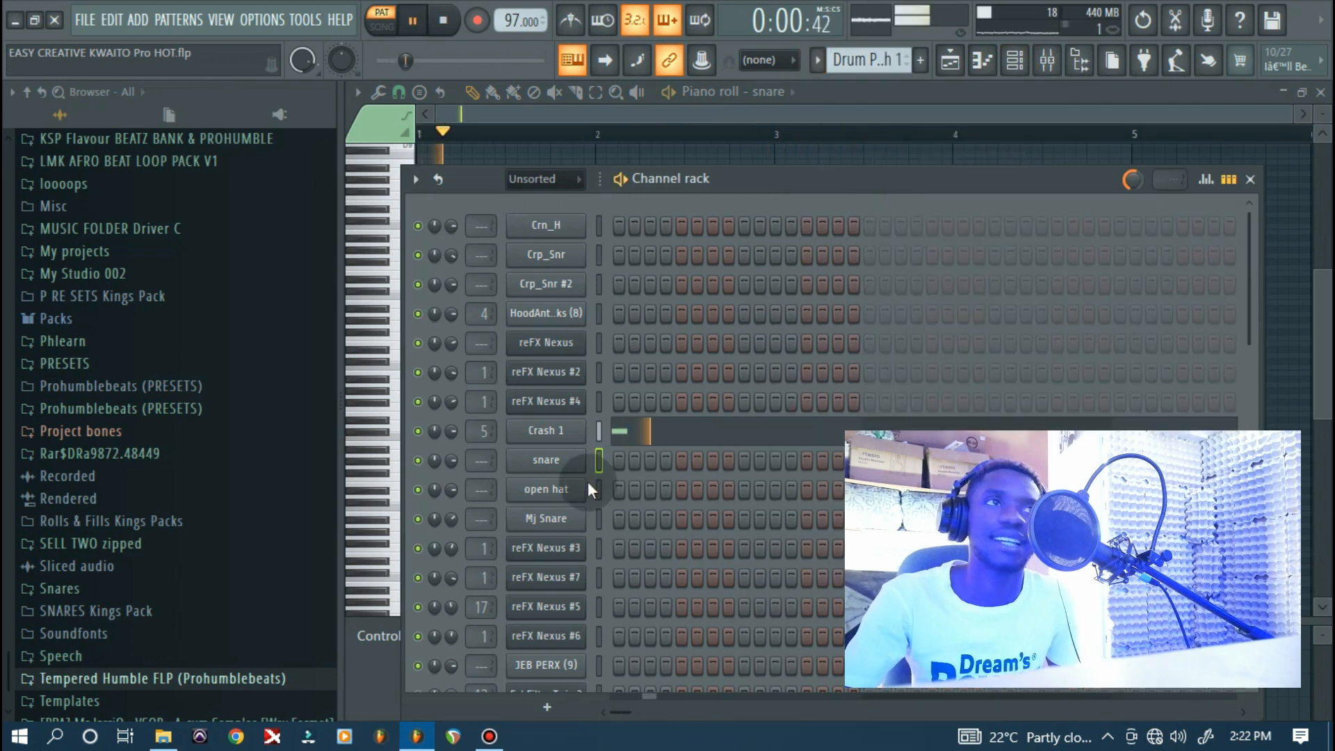
pyautogui.click(569, 434)
pyautogui.press('space')
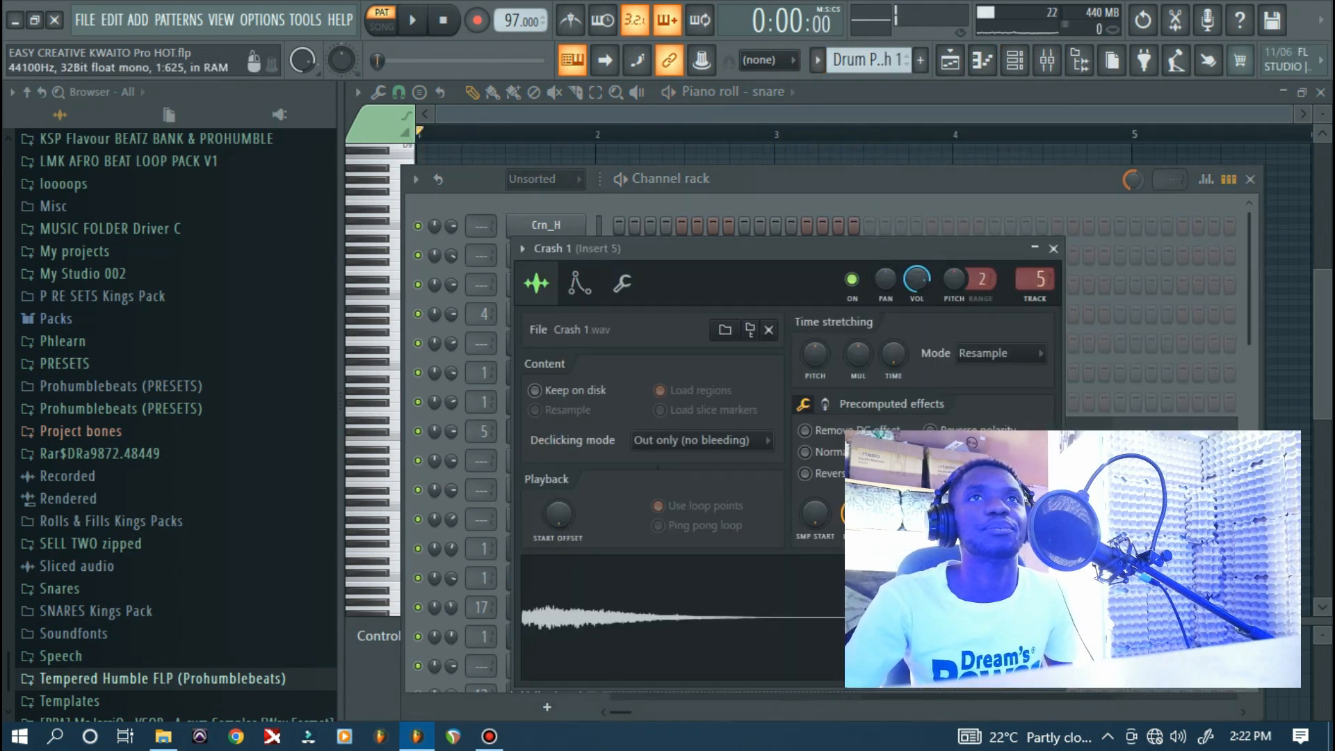
pyautogui.click(1054, 249)
# Switch to the Crp_Snr #2 drum pattern and play its notes in the channel rack
pyautogui.click(817, 59)
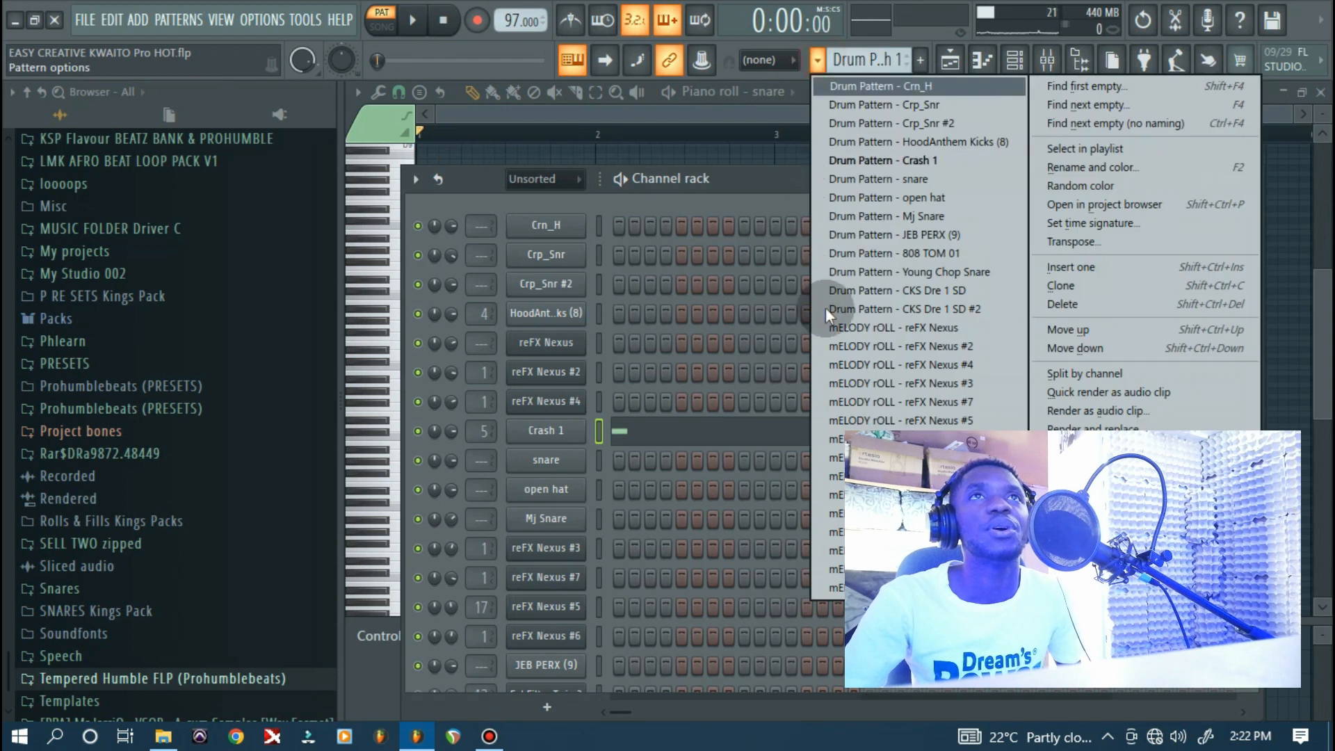
pyautogui.click(898, 128)
pyautogui.press('space')
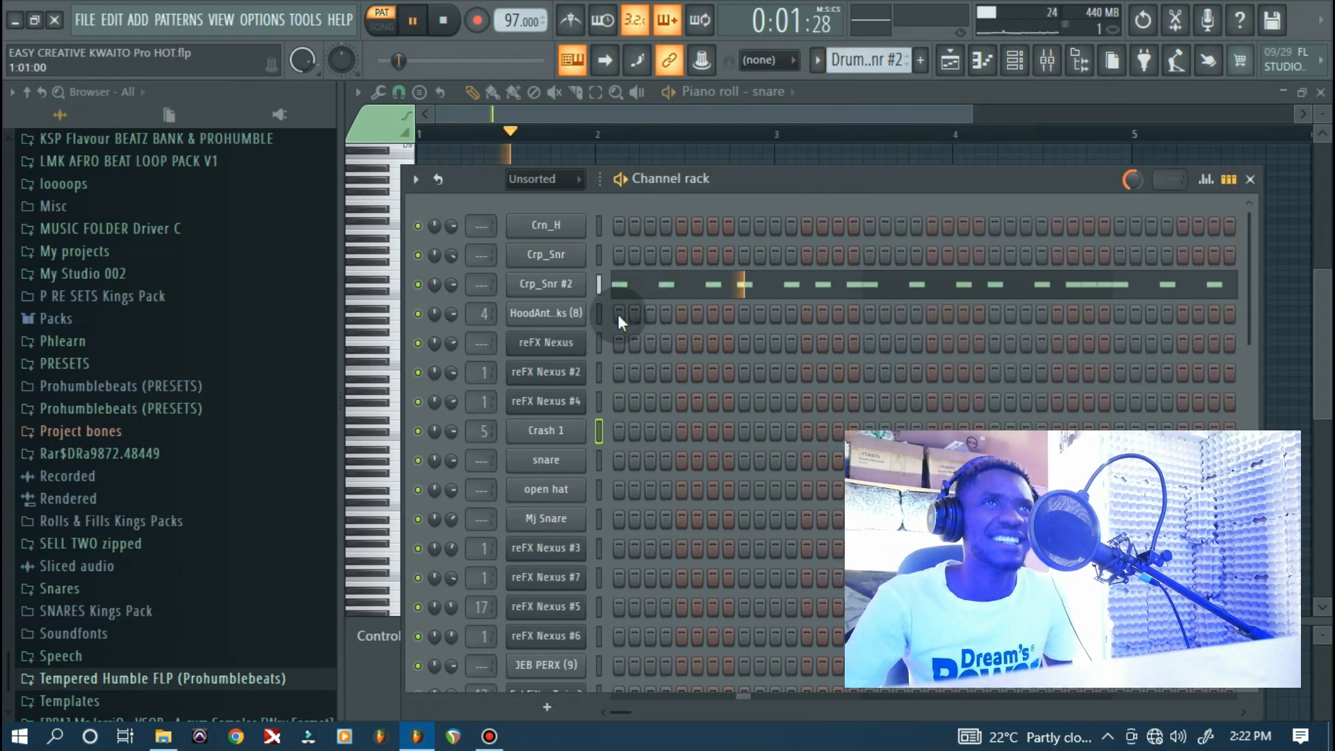
pyautogui.press('space')
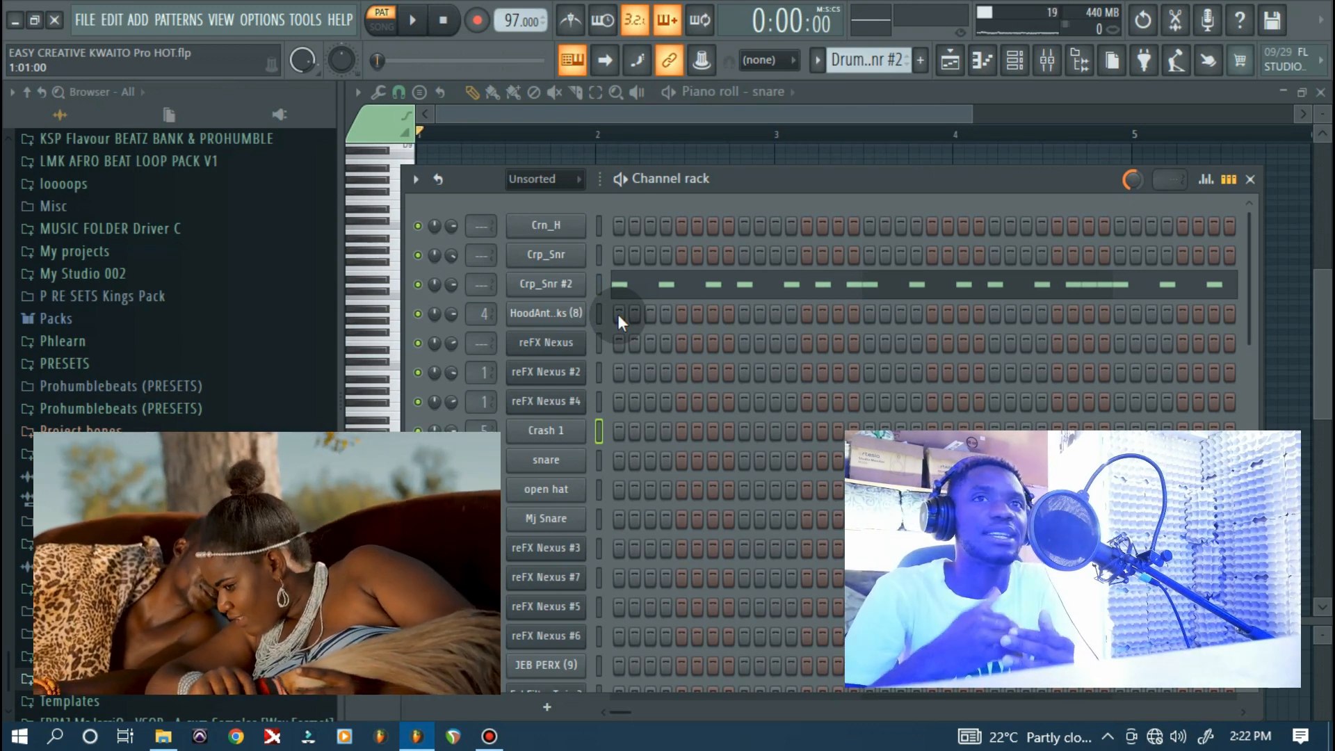
pyautogui.press('space')
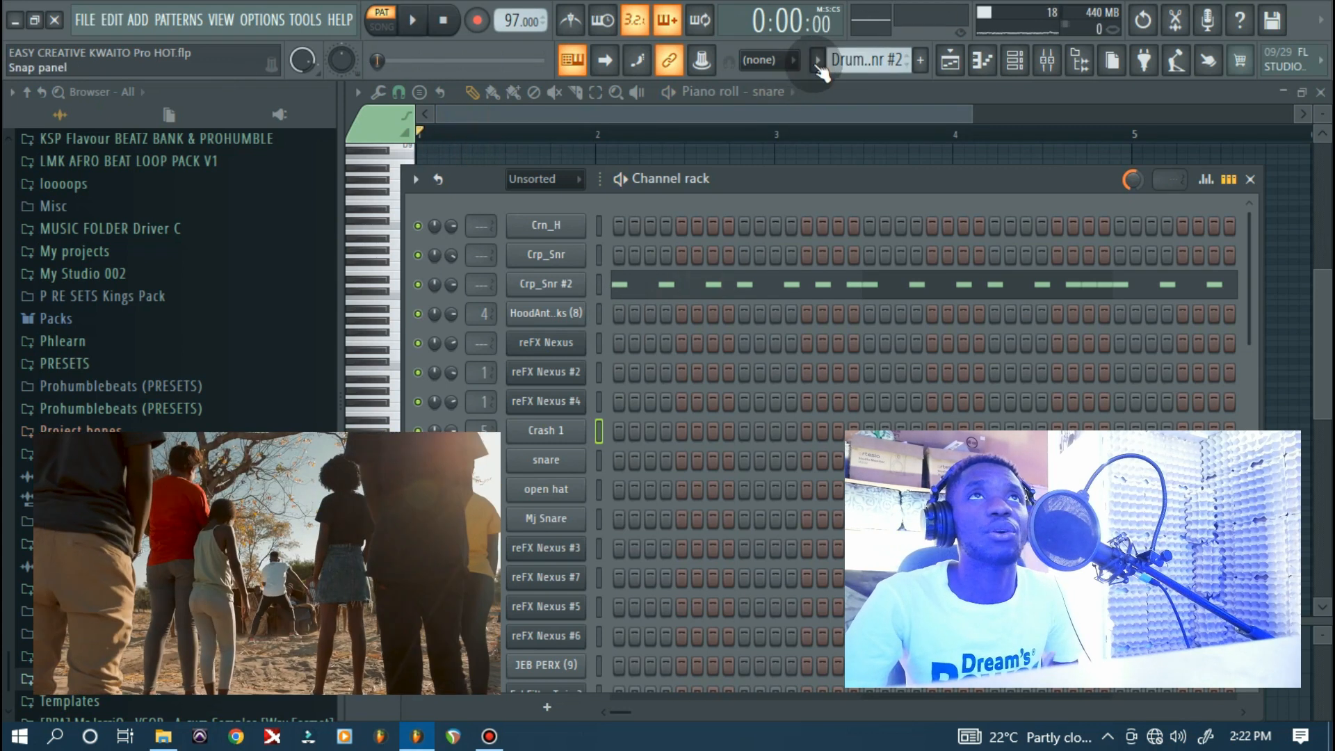
# Switch to the Crp_Snr drum pattern, play its notes in the piano roll and return to the channel rack
pyautogui.click(817, 60)
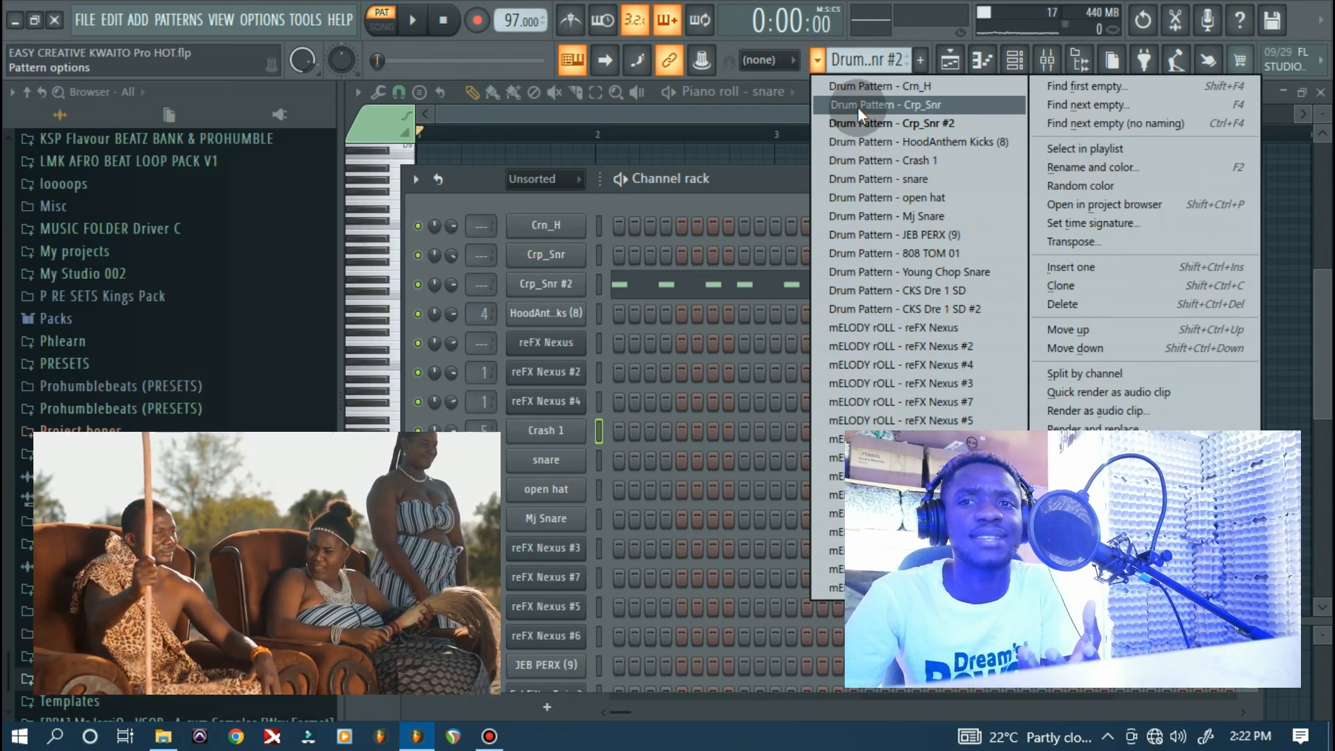
pyautogui.click(857, 107)
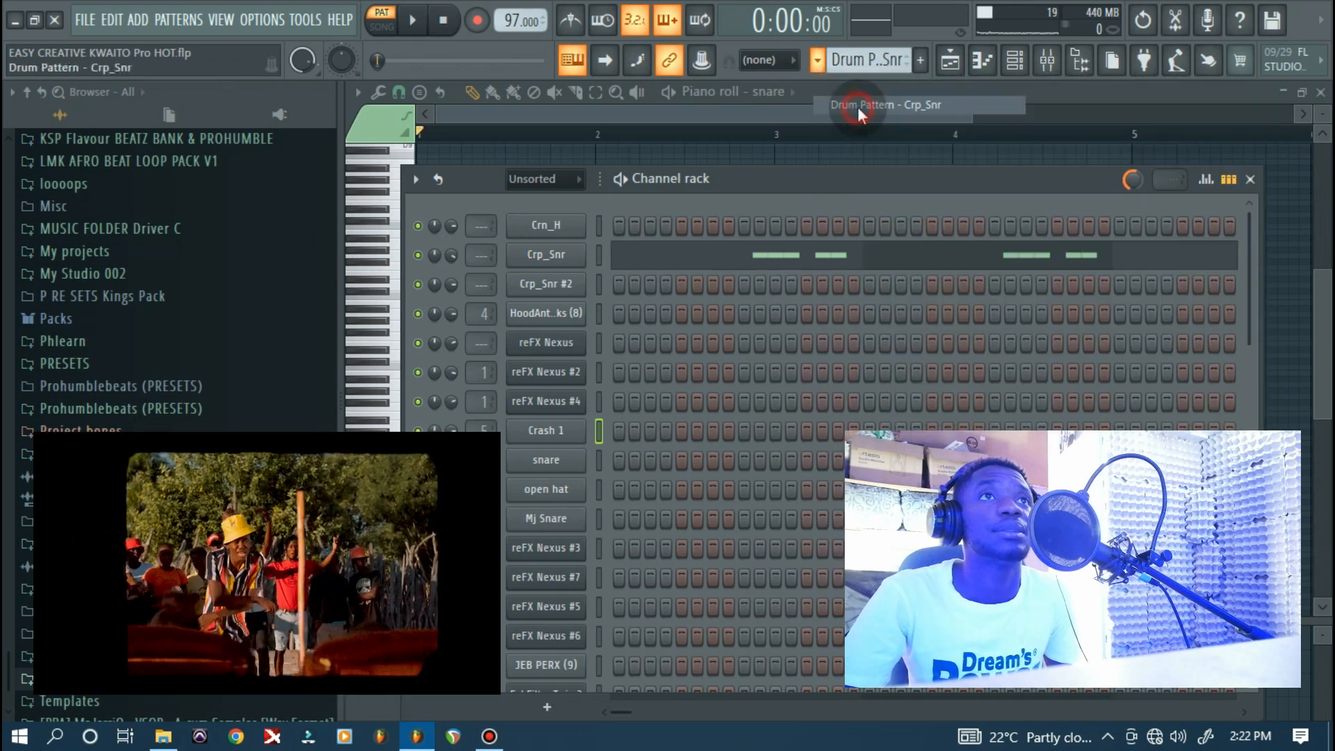
pyautogui.press('space')
pyautogui.click(676, 257)
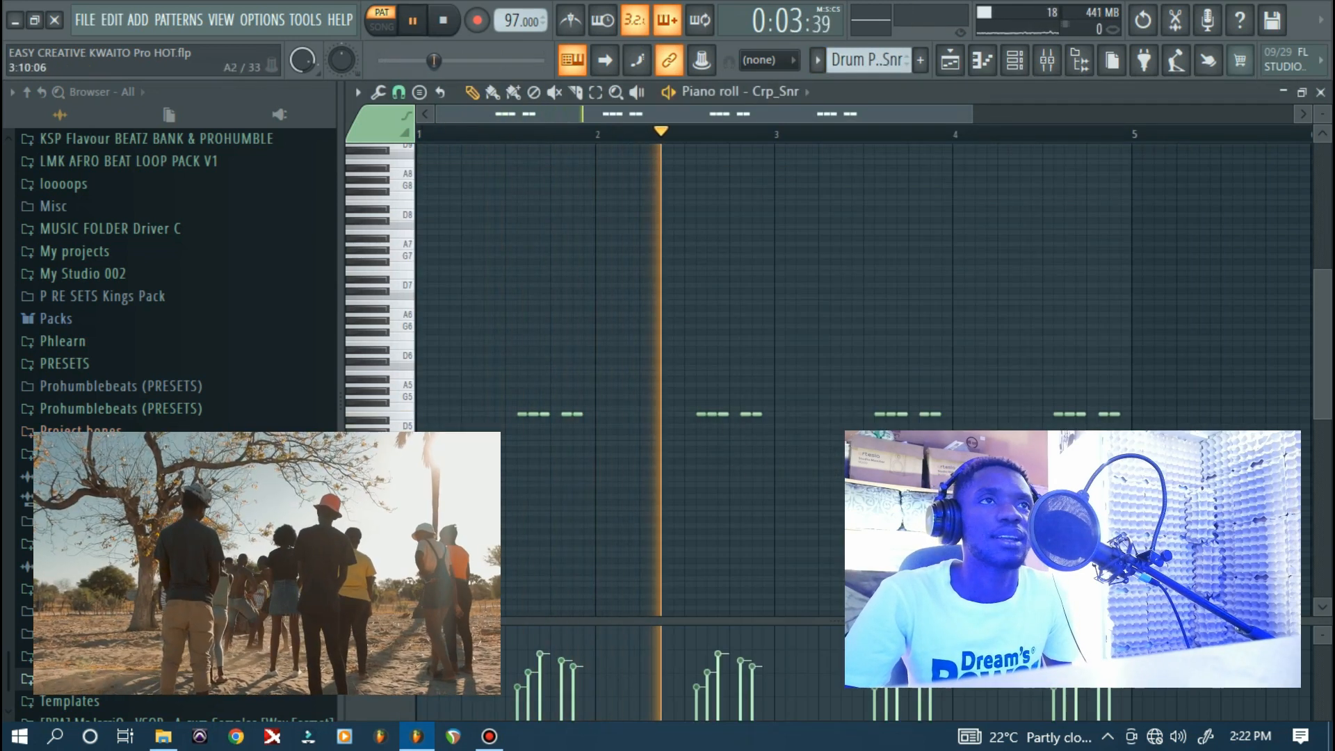
pyautogui.press('space')
pyautogui.click(1016, 61)
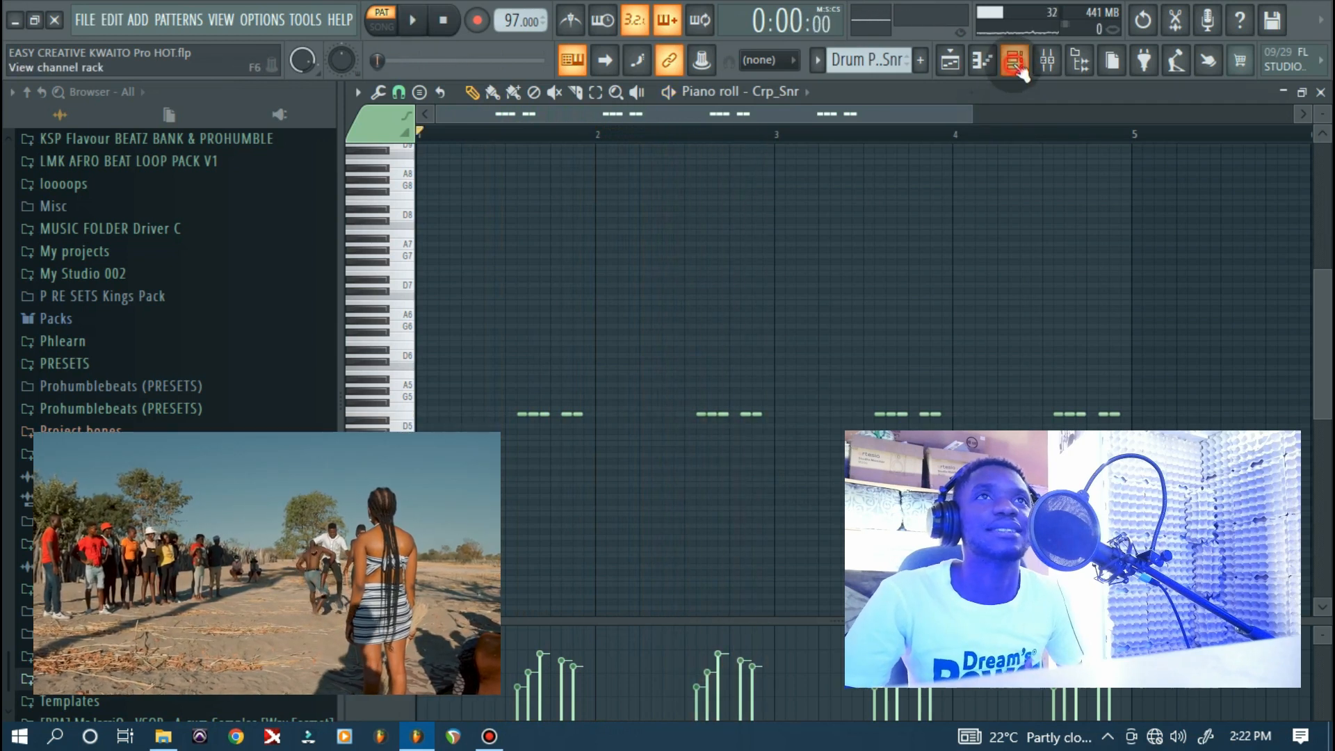
# Switch to the Crn_H drum pattern, play it and briefly check the options of the channel rack's main swing control
pyautogui.click(815, 61)
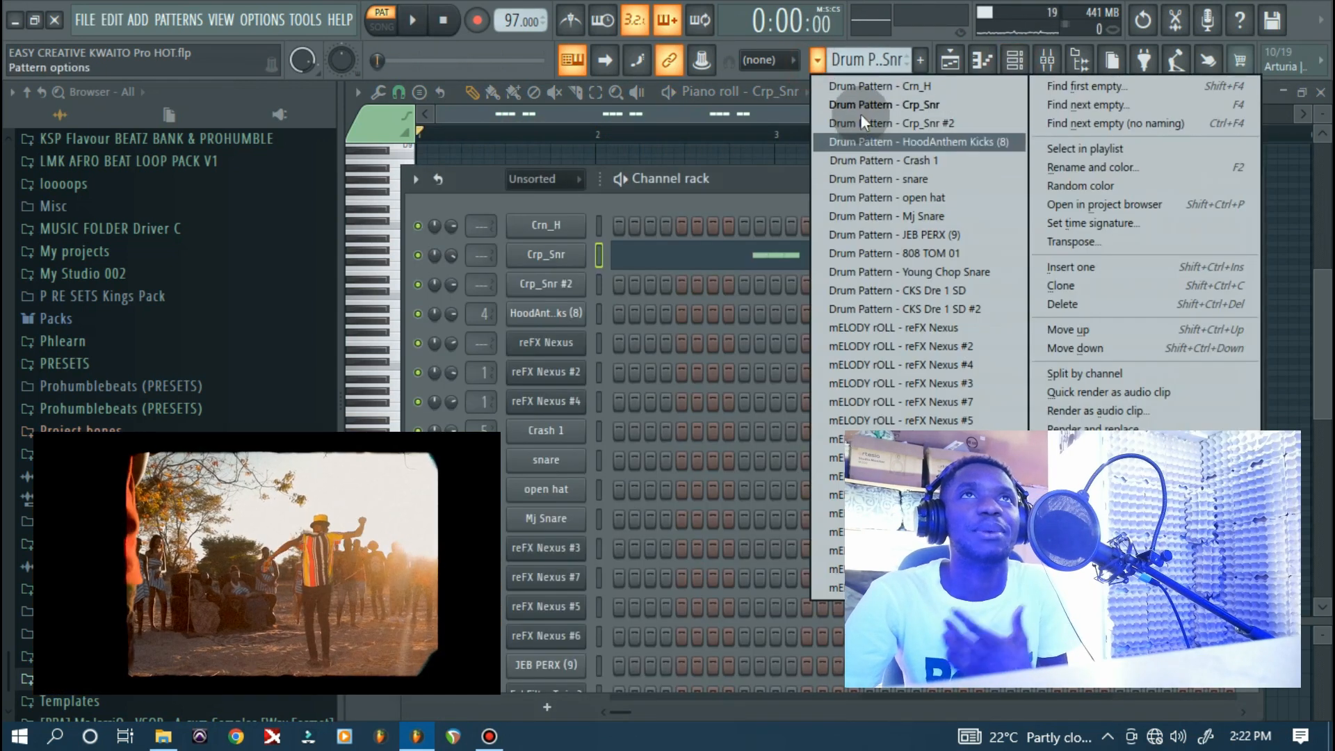
pyautogui.click(869, 87)
pyautogui.press('space')
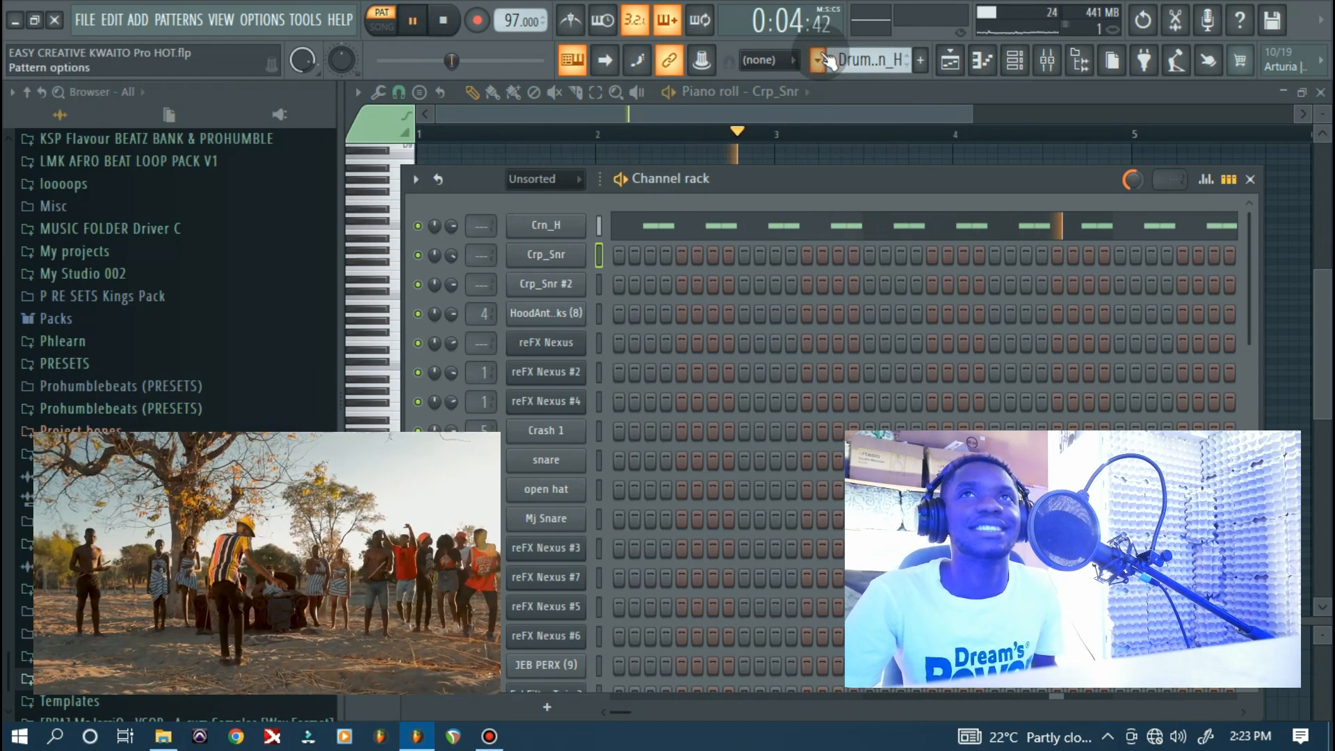
pyautogui.press('space')
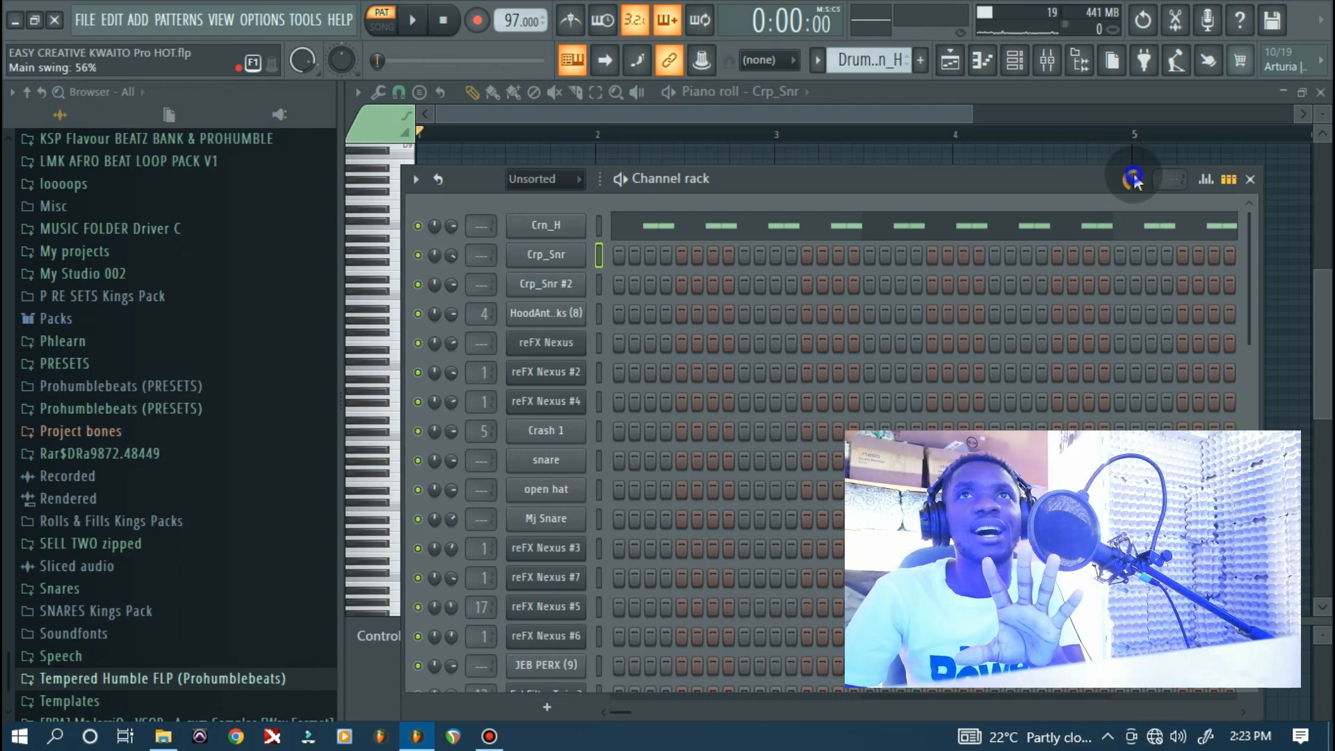
pyautogui.rightClick(1132, 176)
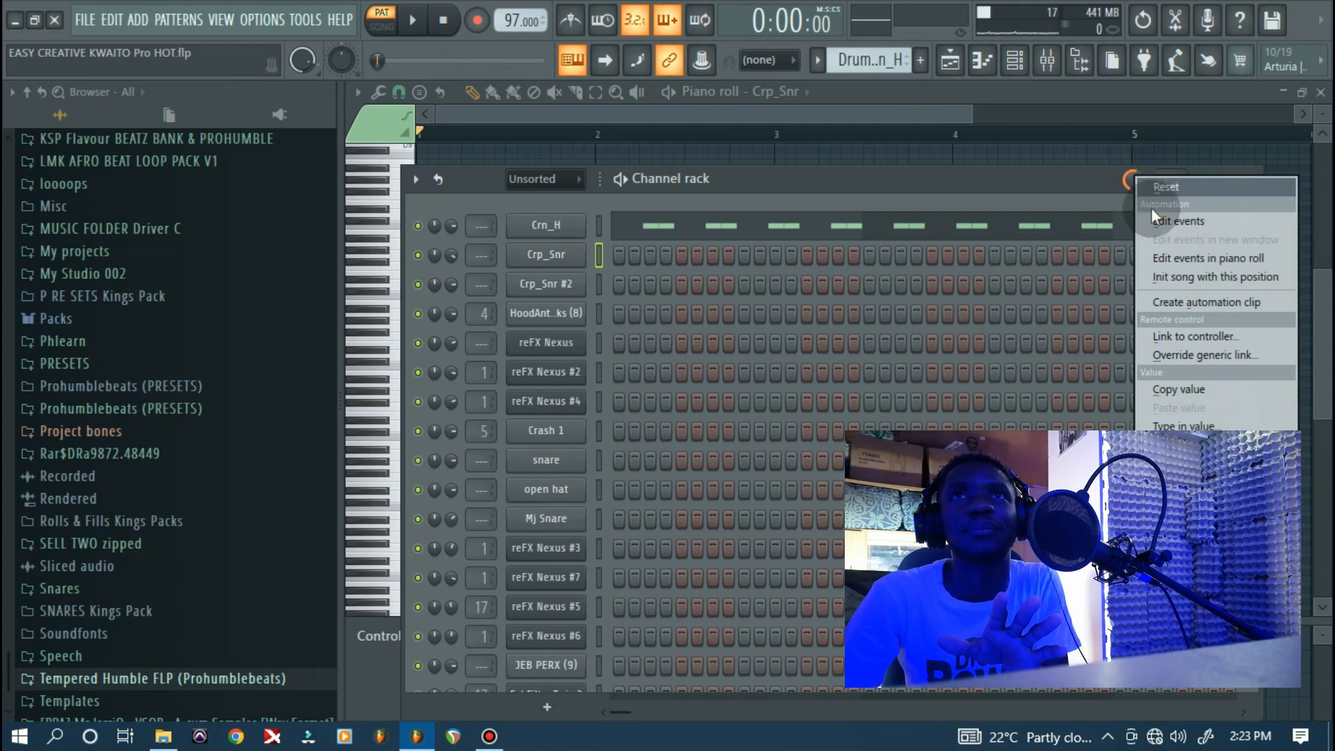
pyautogui.click(1030, 182)
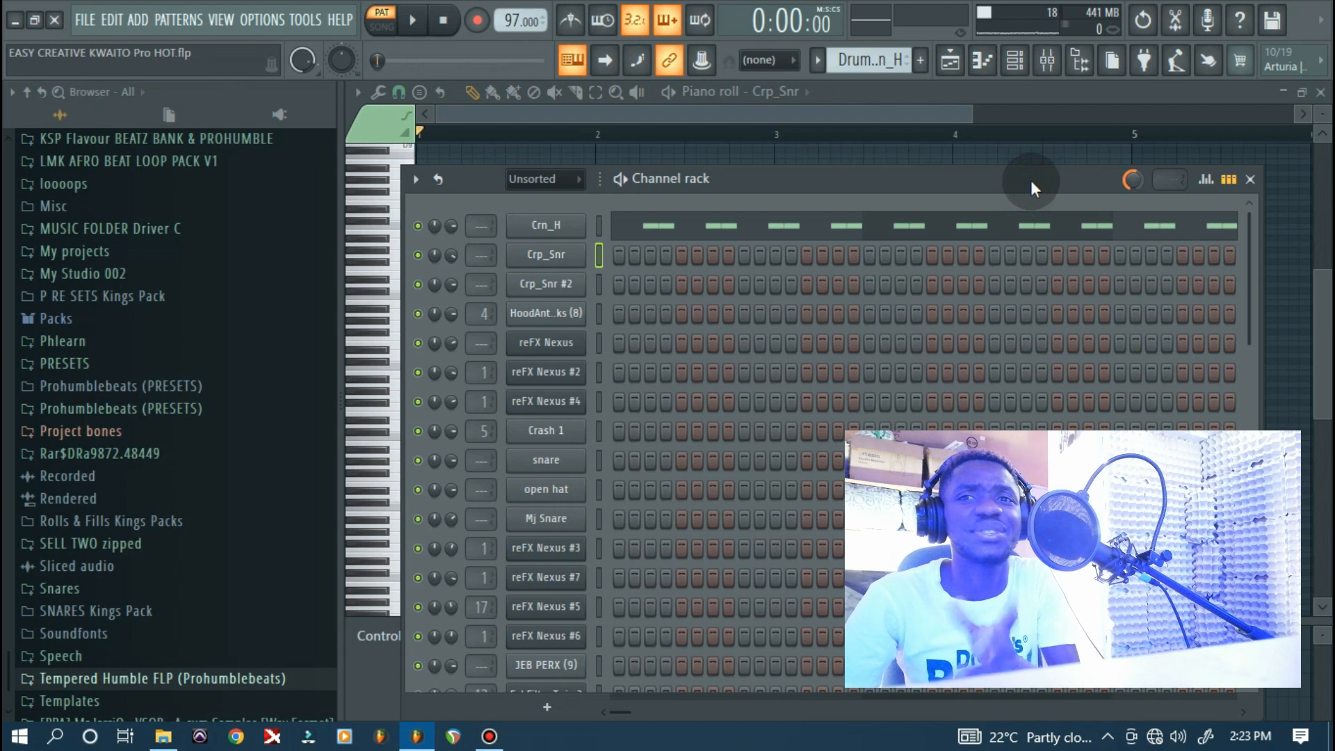
# Switch to the JEB PERX (9) drum pattern, play it and inspect the JEB PERX (9) sampler settings
pyautogui.click(817, 63)
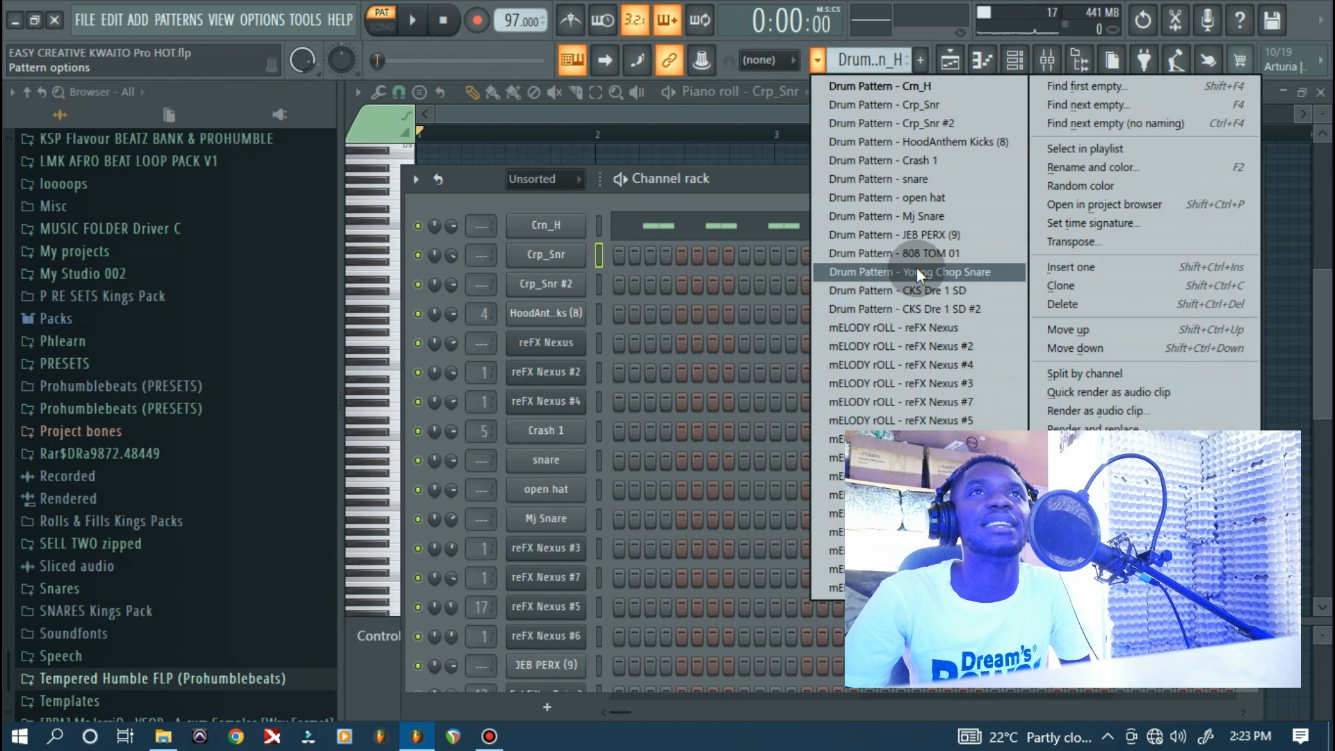
pyautogui.click(911, 235)
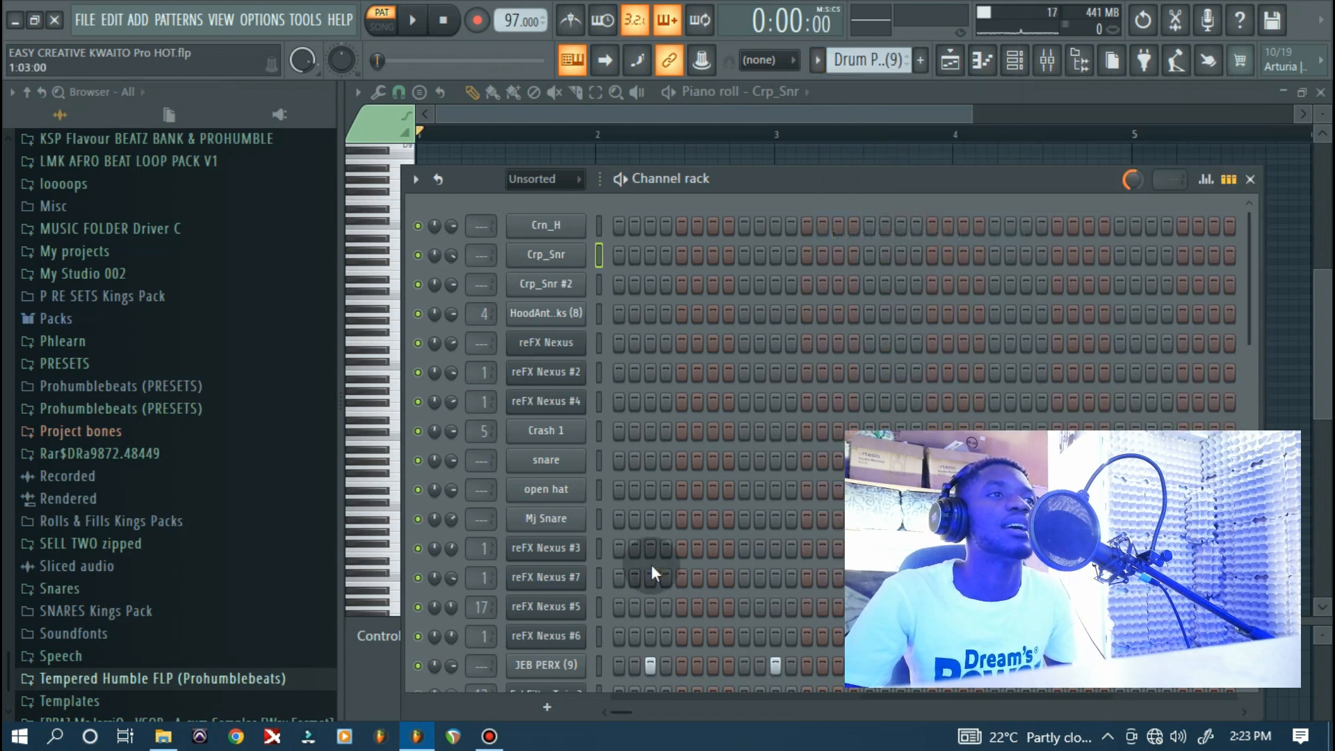
pyautogui.click(583, 662)
pyautogui.press('space')
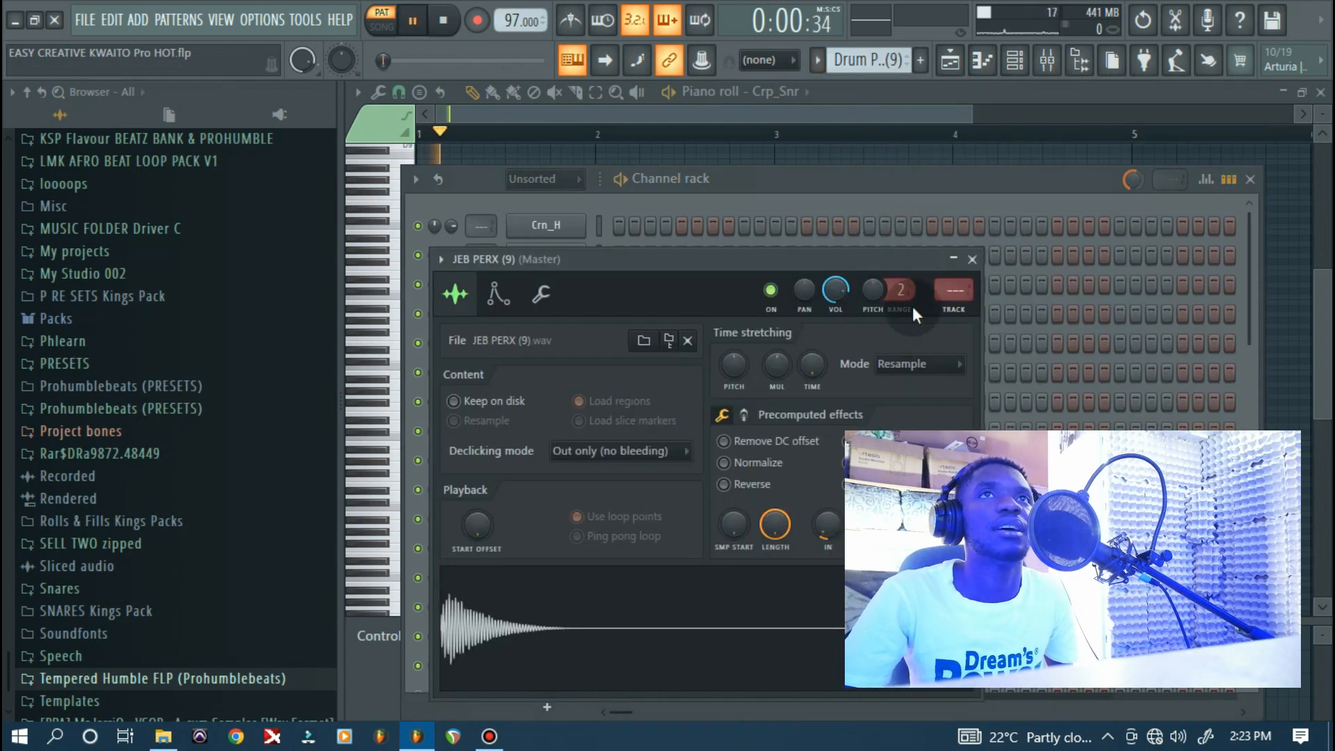
pyautogui.click(971, 259)
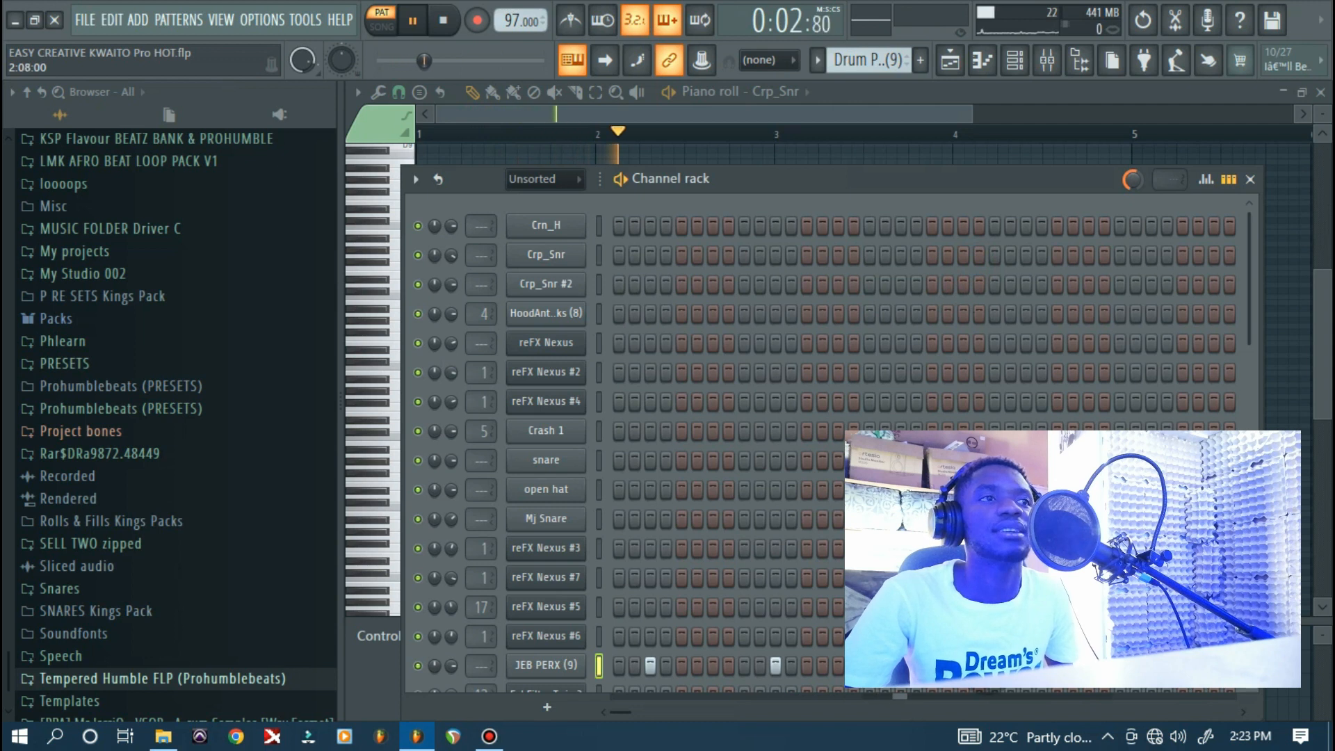
pyautogui.press('space')
# Switch to the 808 TOM 01 drum pattern, play its piano roll notes from bar 4 and return to the channel rack
pyautogui.click(818, 61)
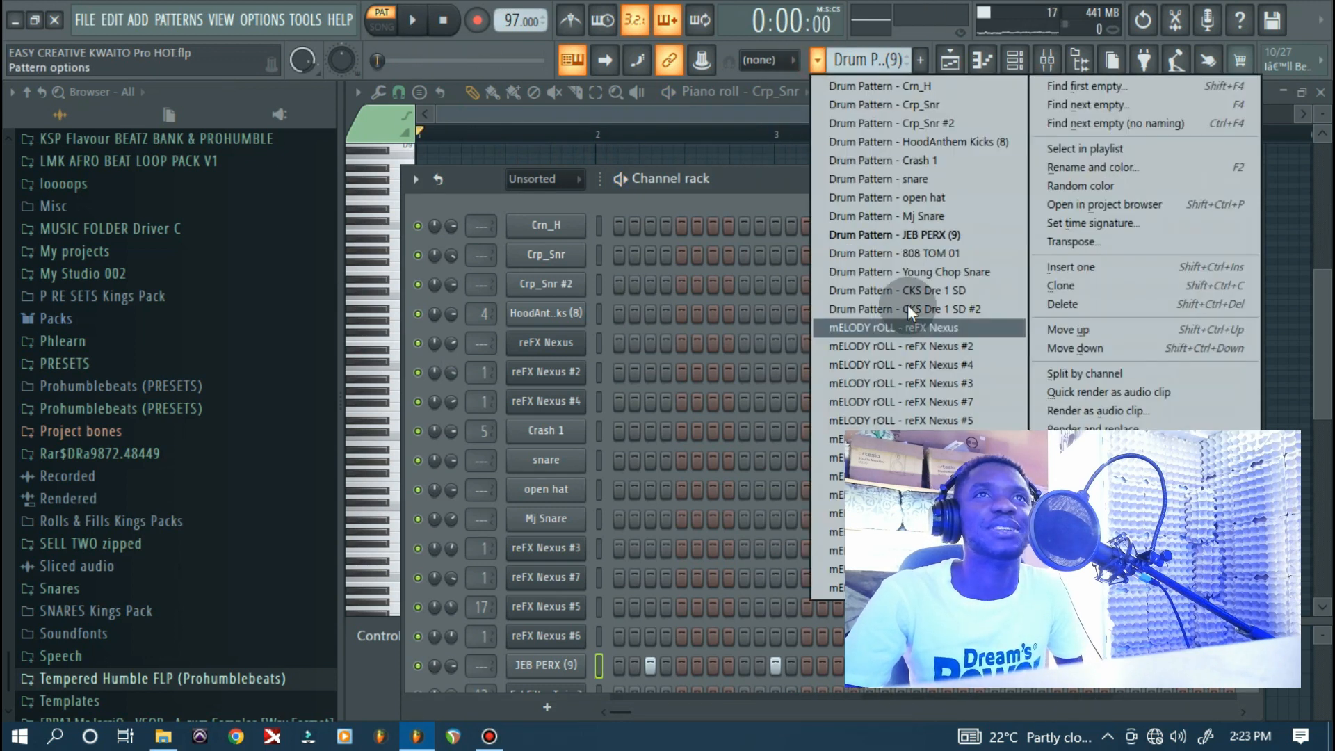
pyautogui.click(908, 255)
pyautogui.press('space')
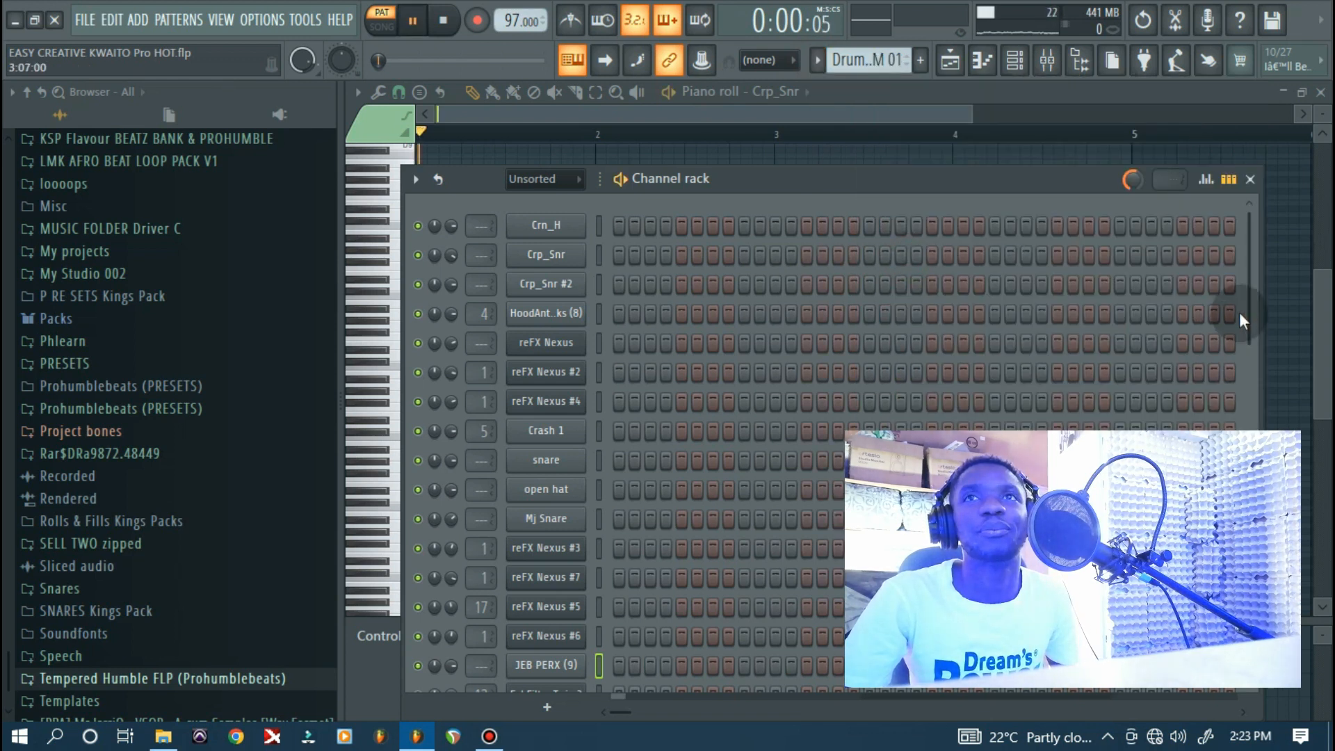
pyautogui.scroll(-5, 1239, 317)
pyautogui.click(730, 438)
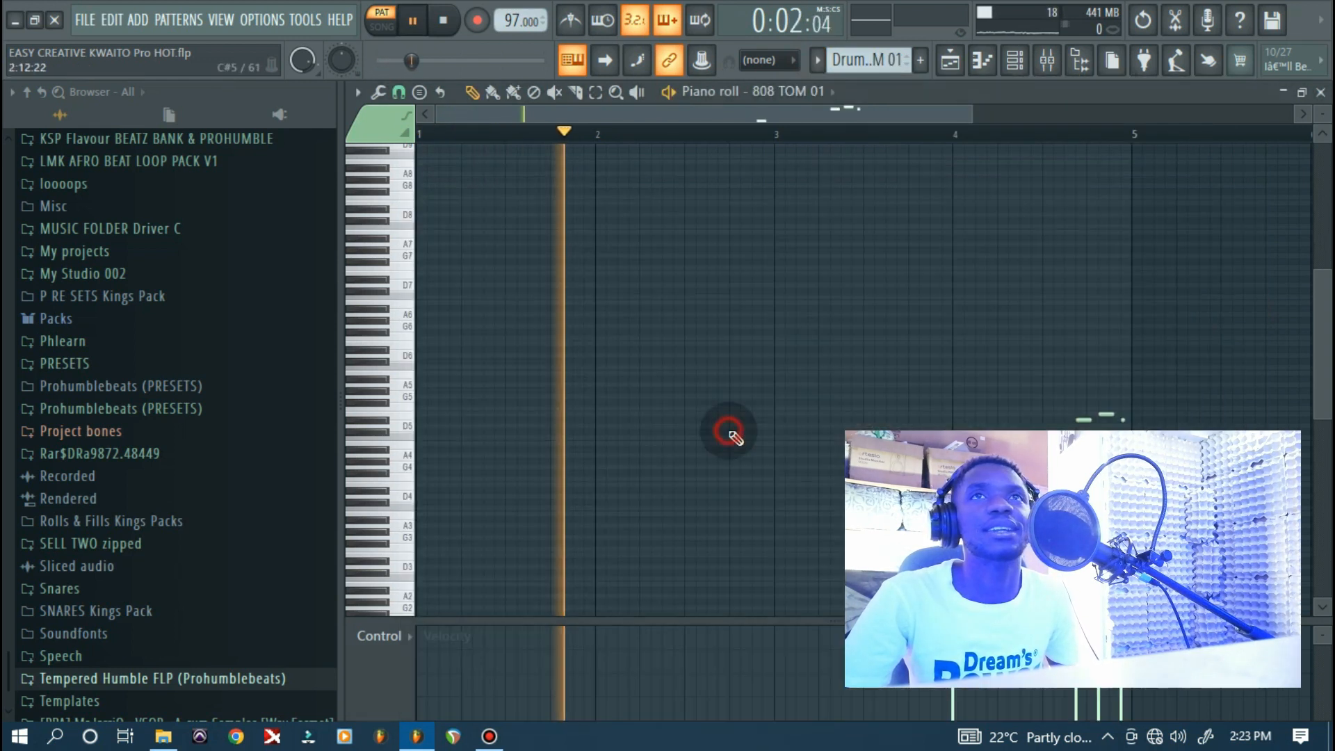
pyautogui.press('space')
pyautogui.click(956, 132)
pyautogui.press('space')
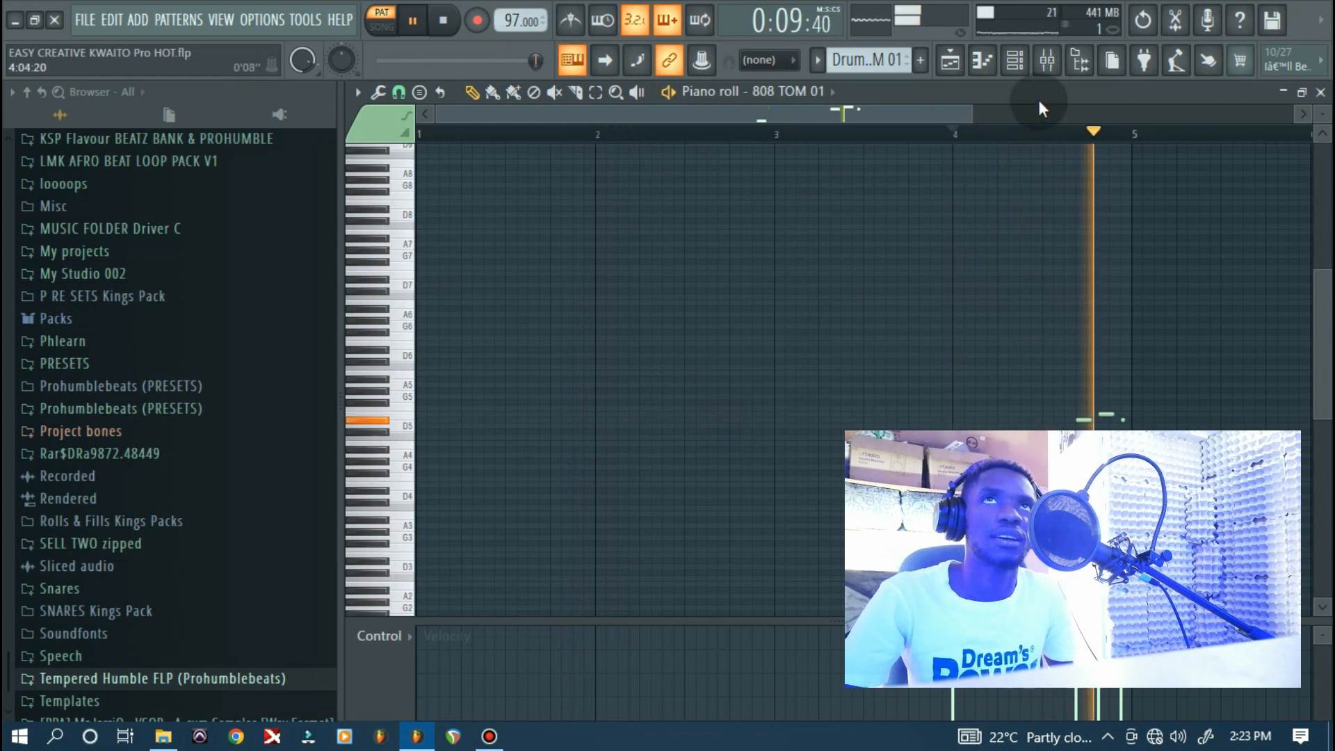
pyautogui.press('space')
pyautogui.press('F6')
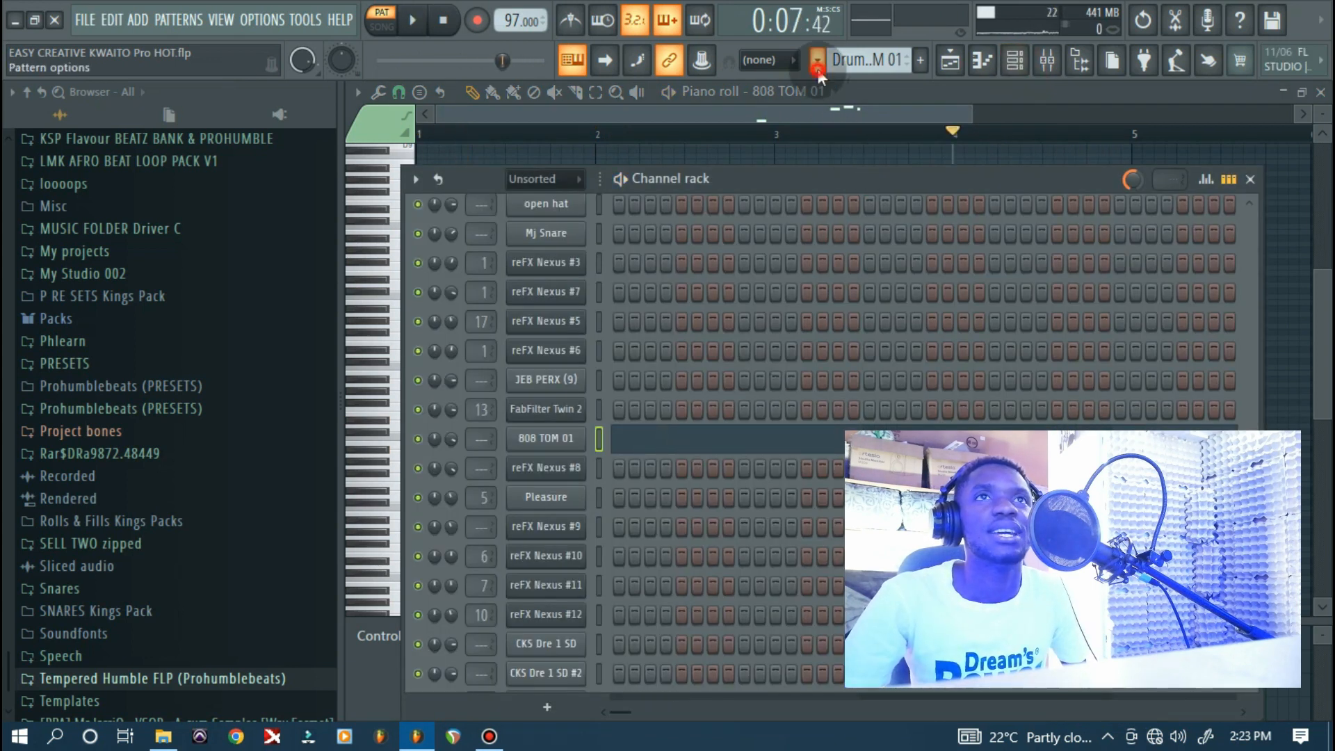
# Switch to the Young Chop Snare drum pattern and look through its channels in the channel rack
pyautogui.click(818, 62)
pyautogui.click(895, 273)
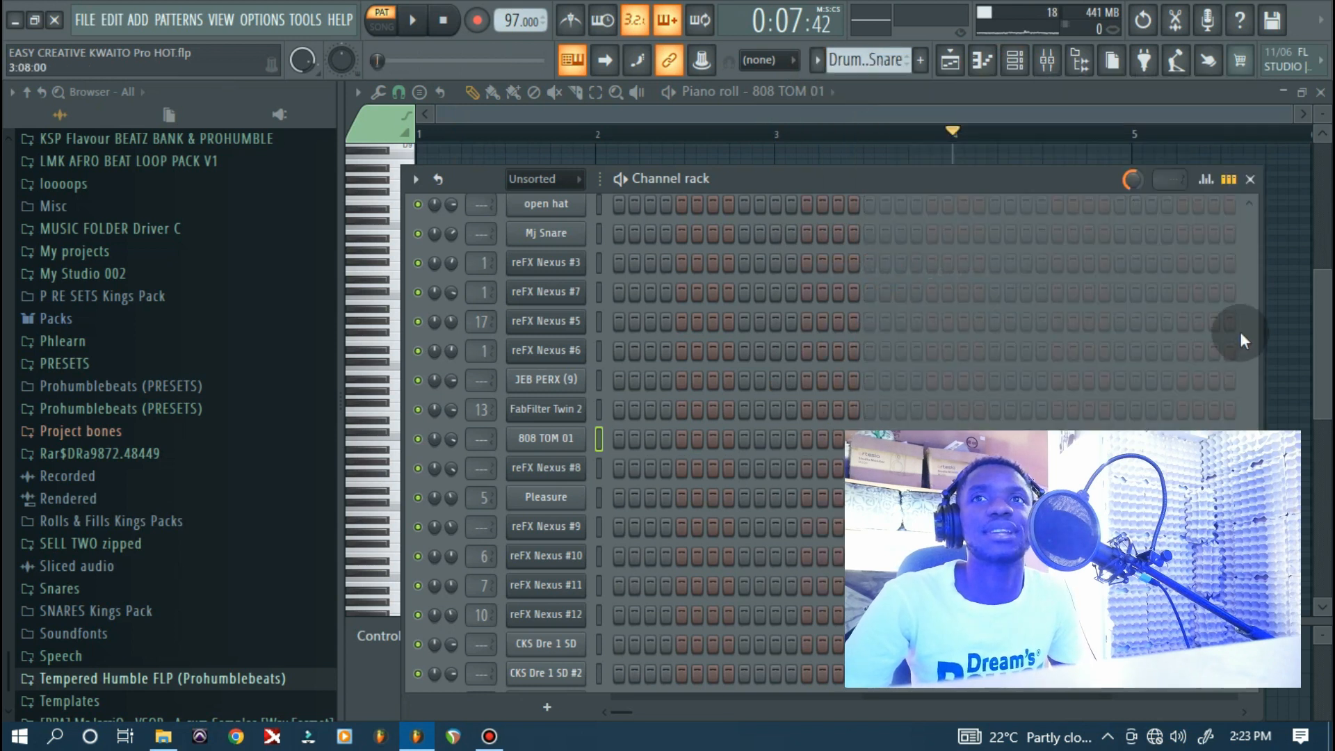
pyautogui.moveTo(1250, 440); pyautogui.dragTo(1265, 299)
# Switch to the CKS Dre 1 SD drum pattern and play its notes in the channel rack
pyautogui.click(818, 64)
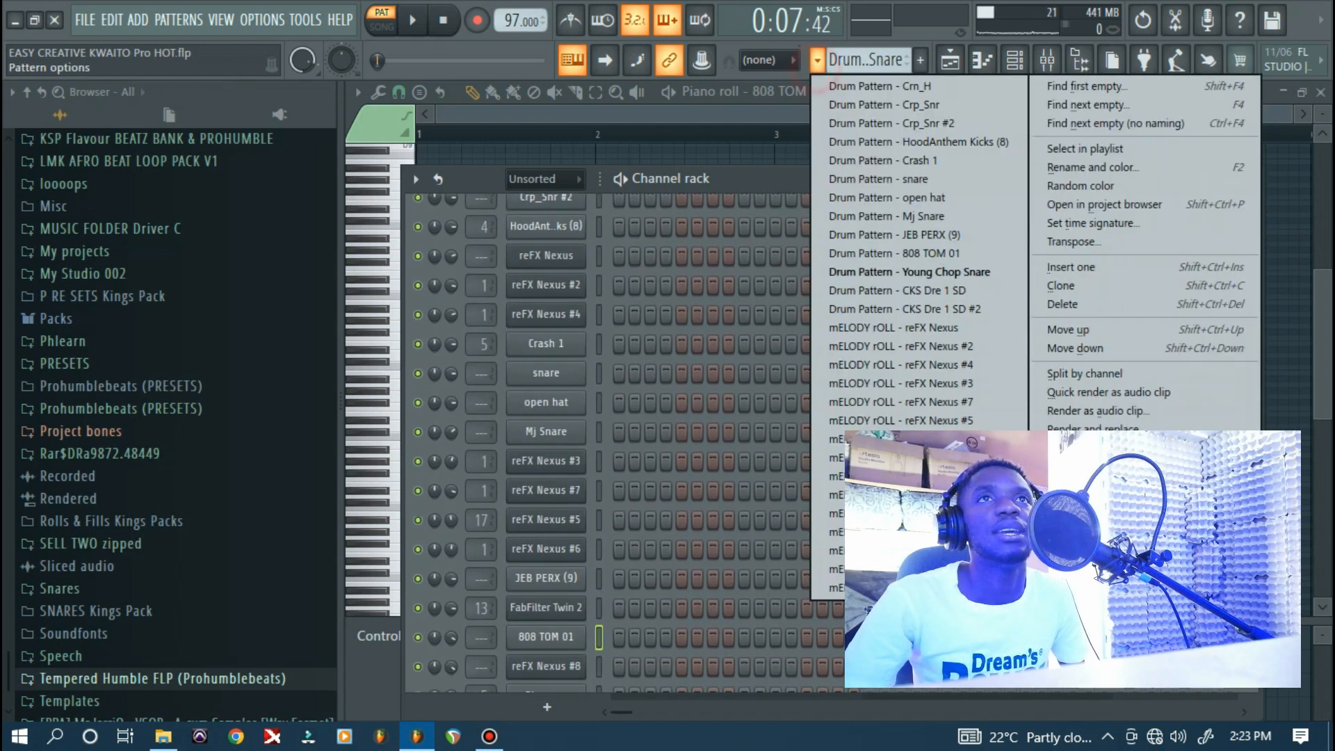
pyautogui.click(887, 286)
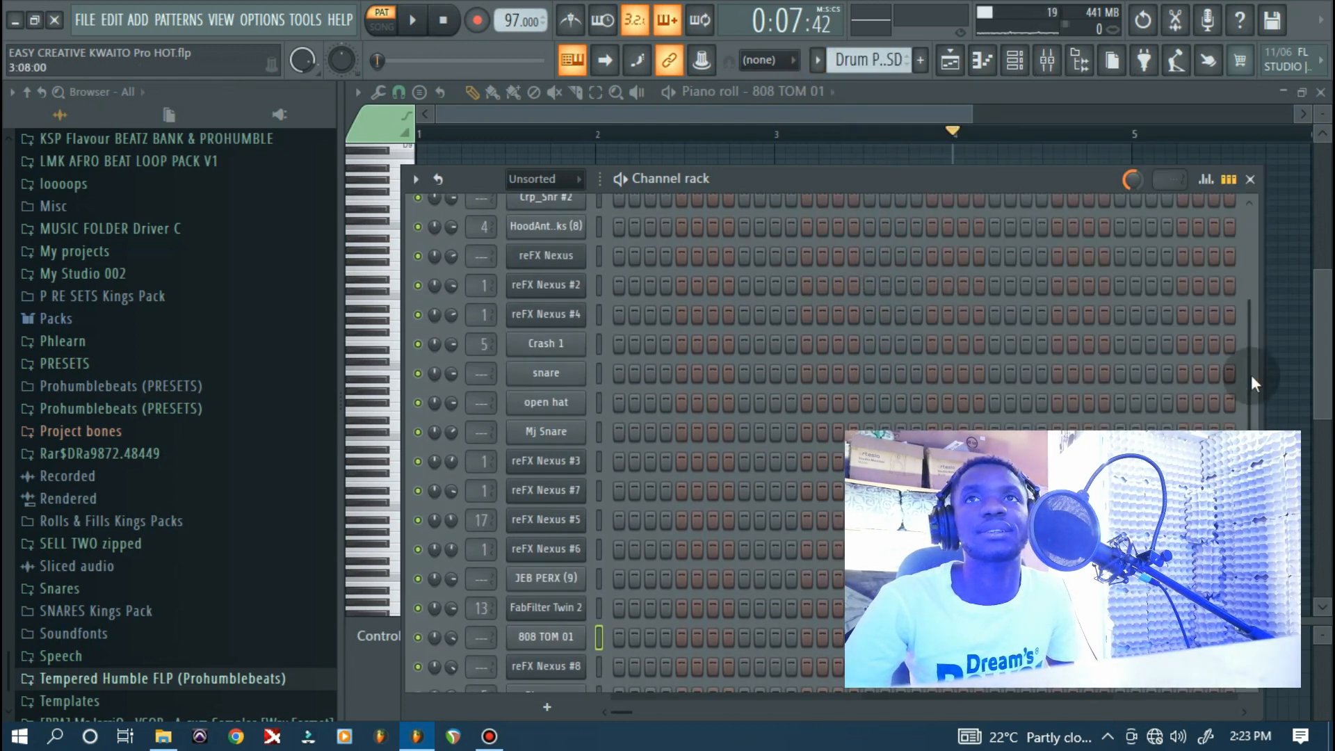
pyautogui.moveTo(1245, 378); pyautogui.dragTo(1258, 692)
pyautogui.press('space')
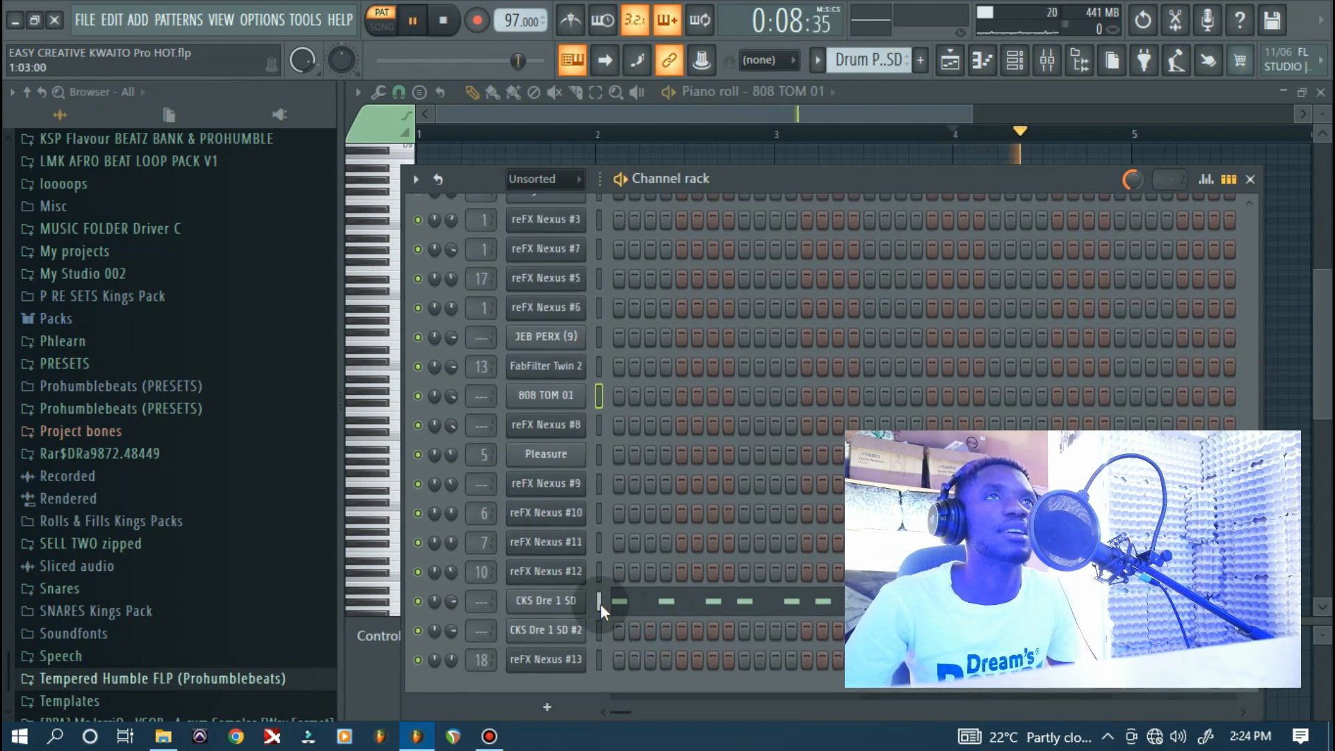
# Switch to the CKS Dre 1 SD #2 drum pattern, view its notes in the piano roll during playback and return to the channel rack
pyautogui.click(831, 66)
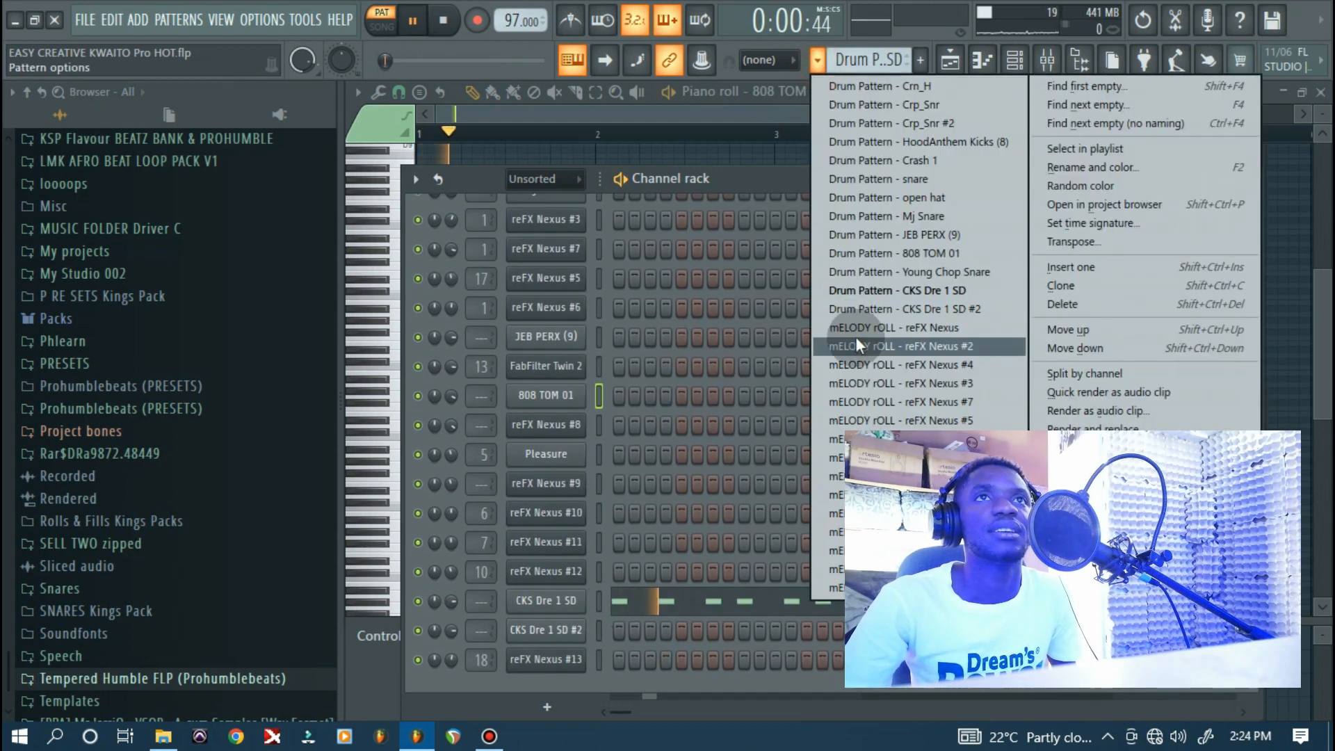
pyautogui.click(878, 302)
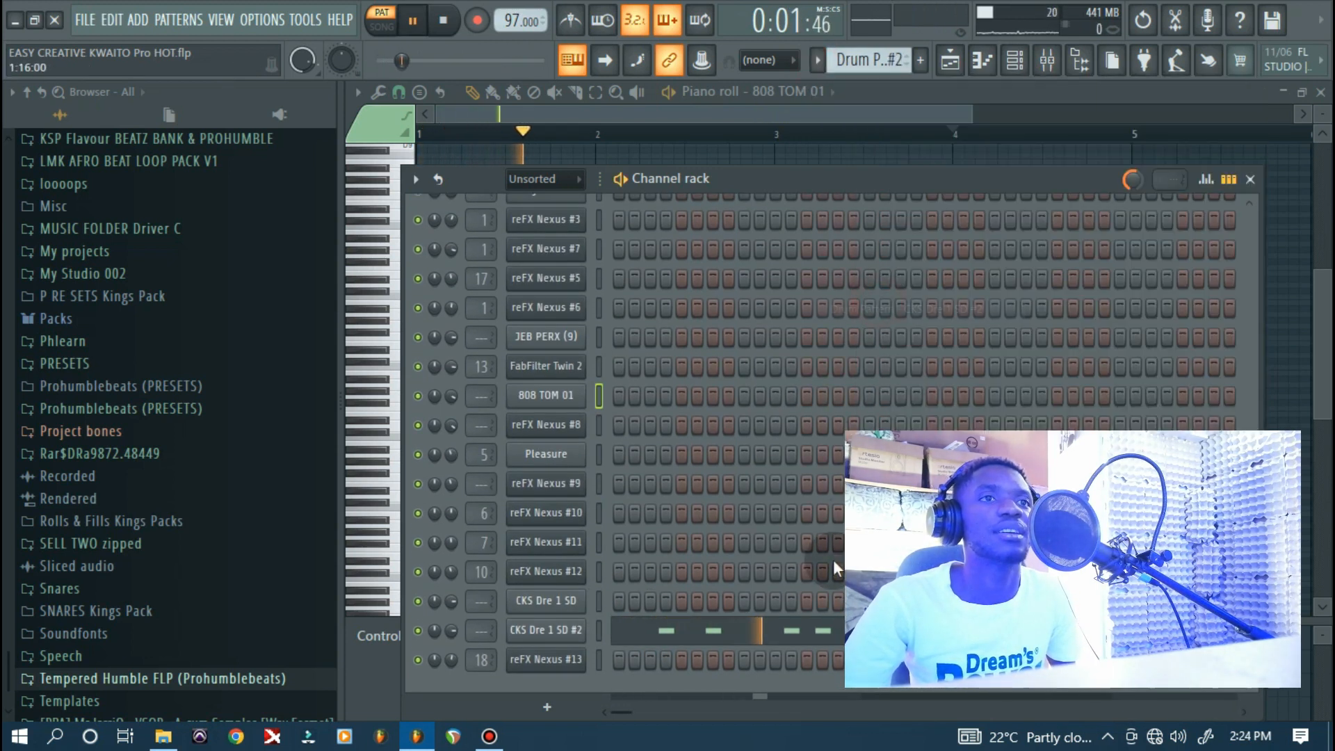
pyautogui.click(703, 634)
pyautogui.press('space')
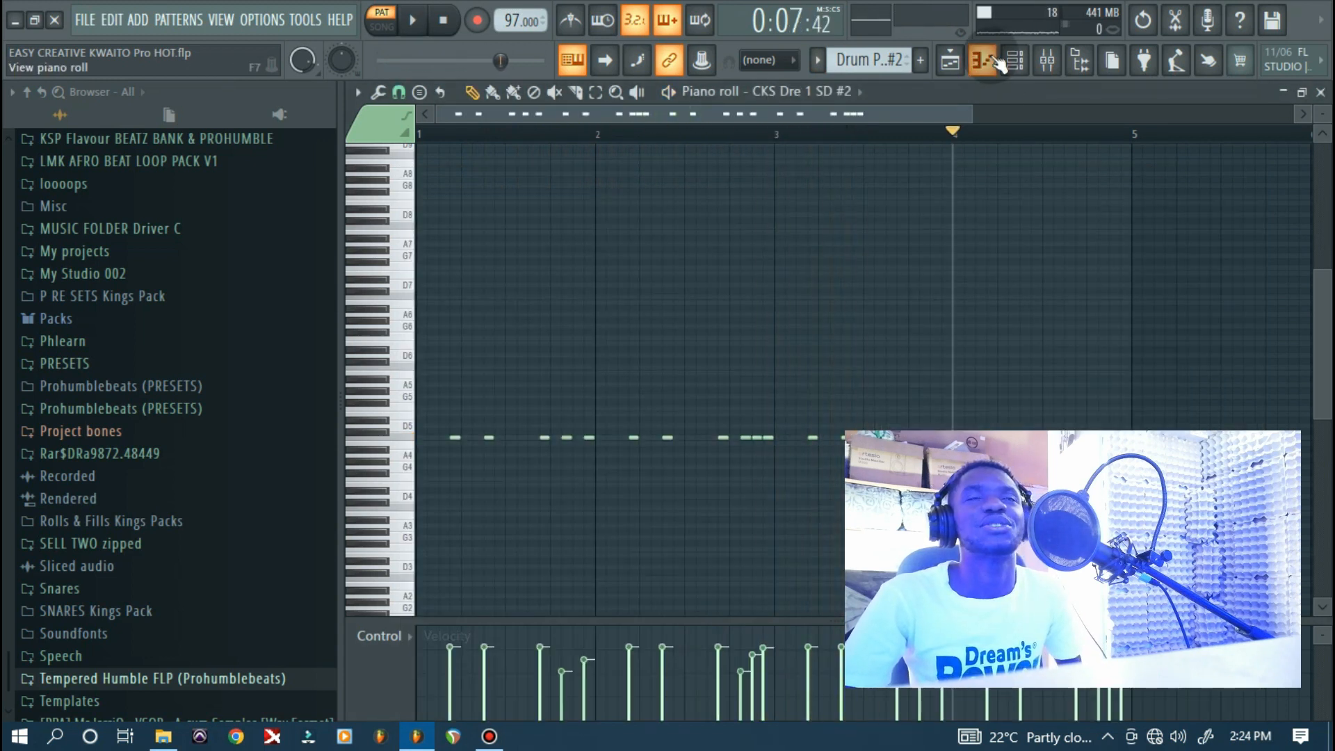
pyautogui.click(1020, 61)
pyautogui.scroll(5, 741, 487)
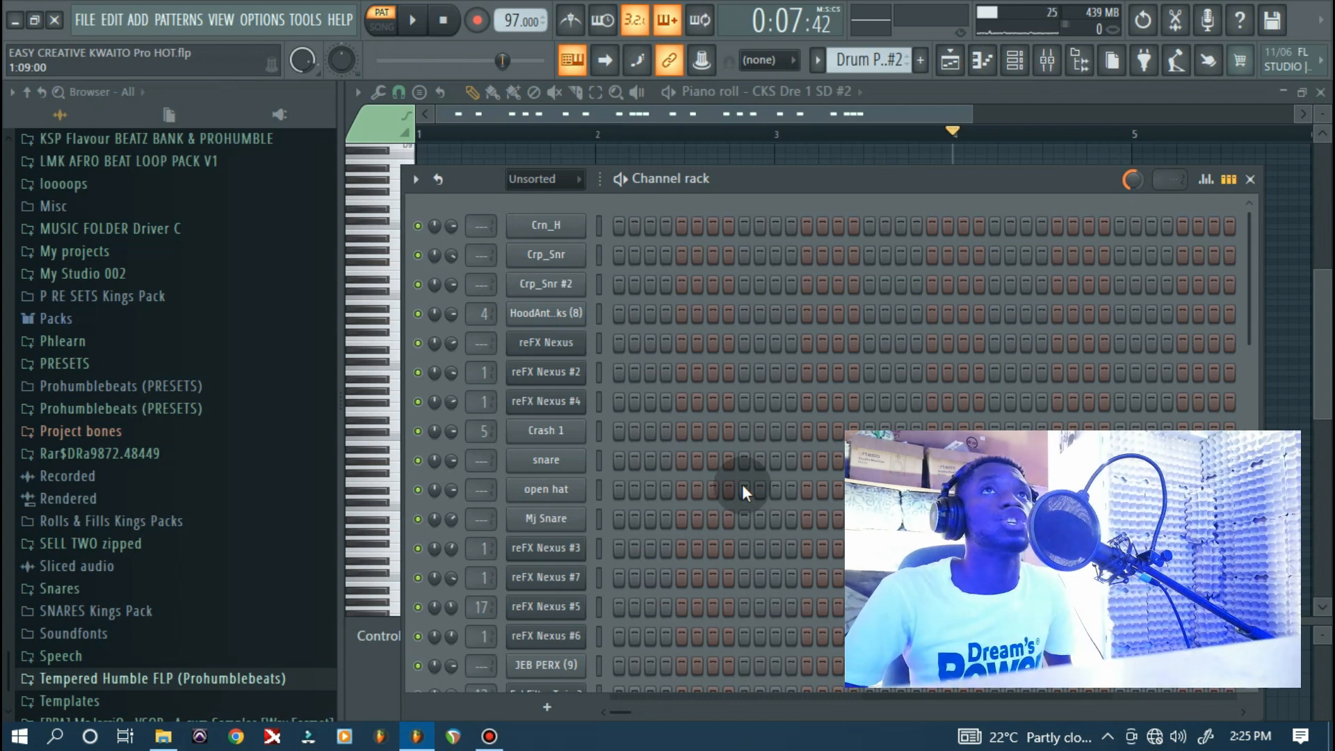
# Show the mixer and inspect the master track's Fruity parametric EQ 2 and LinEQ Broadband Stereo settings
pyautogui.click(1015, 60)
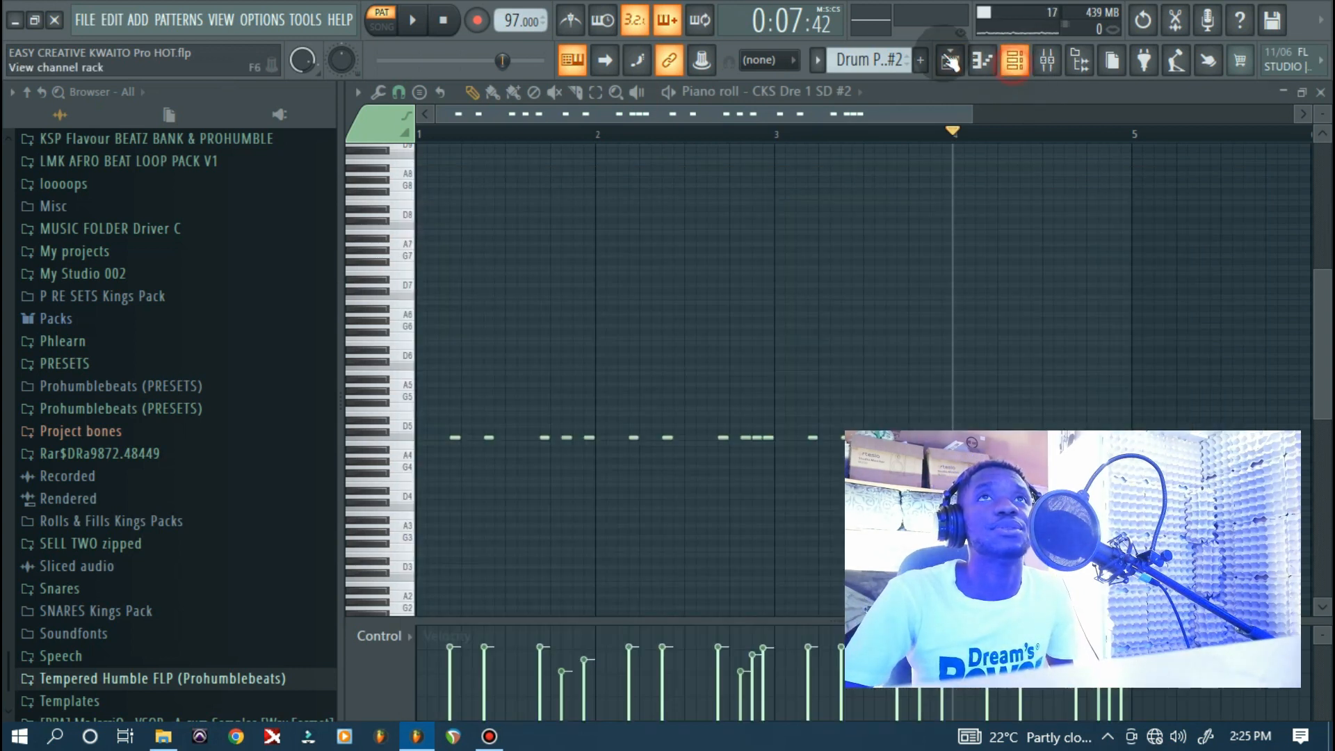
pyautogui.click(950, 59)
pyautogui.click(1047, 59)
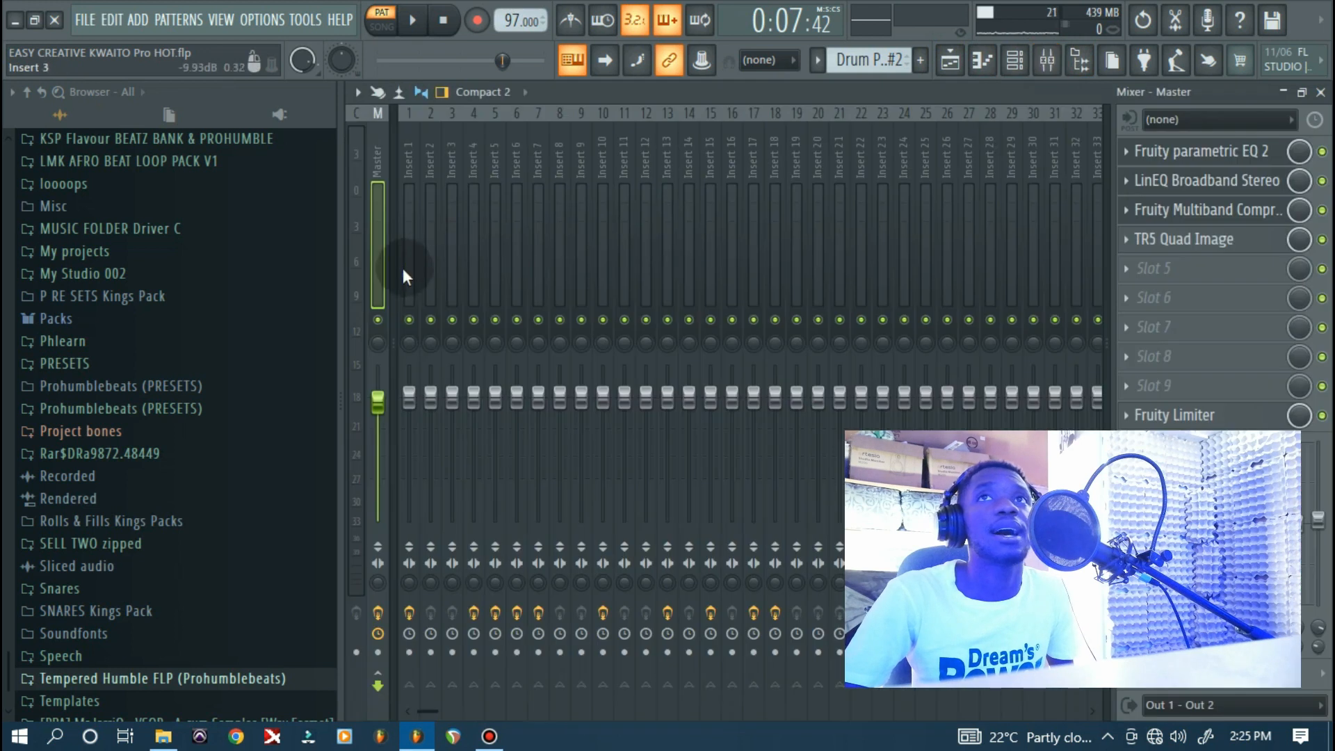
pyautogui.click(1224, 151)
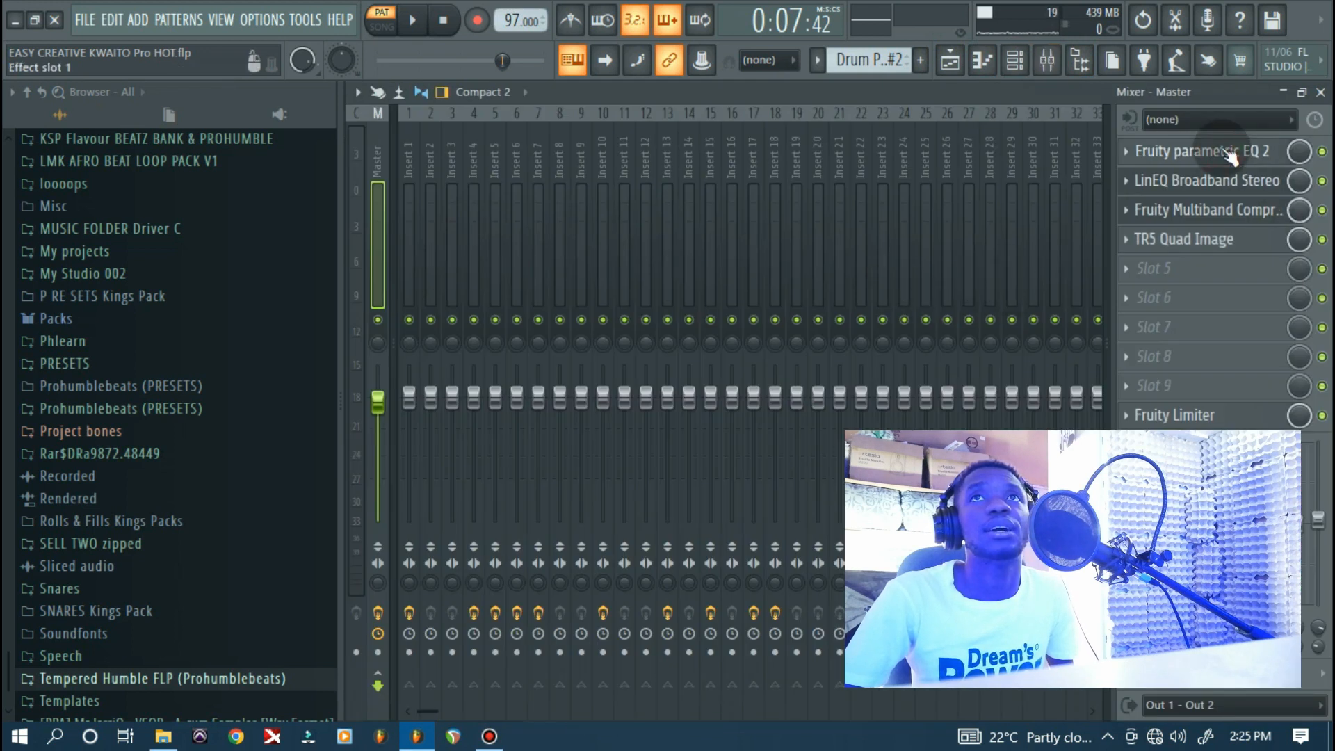
pyautogui.click(1227, 153)
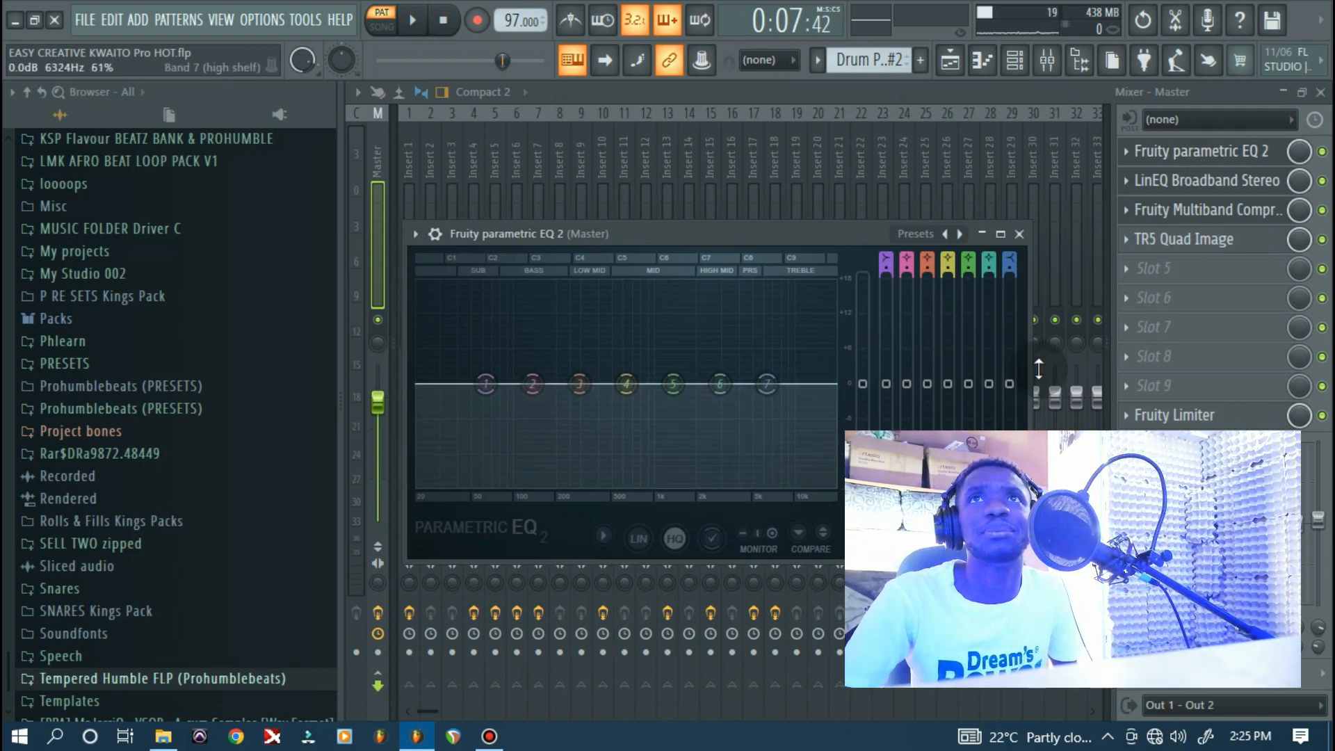
pyautogui.click(1220, 186)
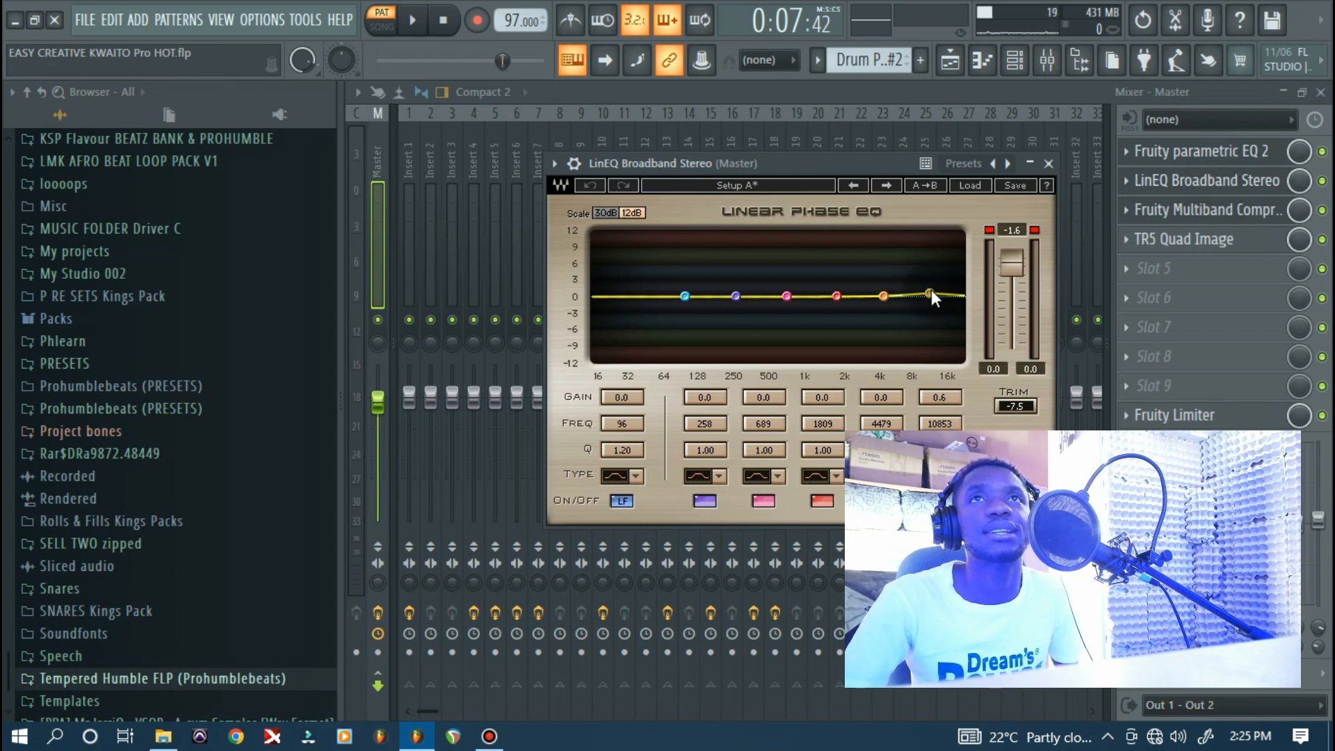
# Inspect the master track's Fruity Multiband Compressor settings and its list of presets, and close the plugin
pyautogui.click(1197, 213)
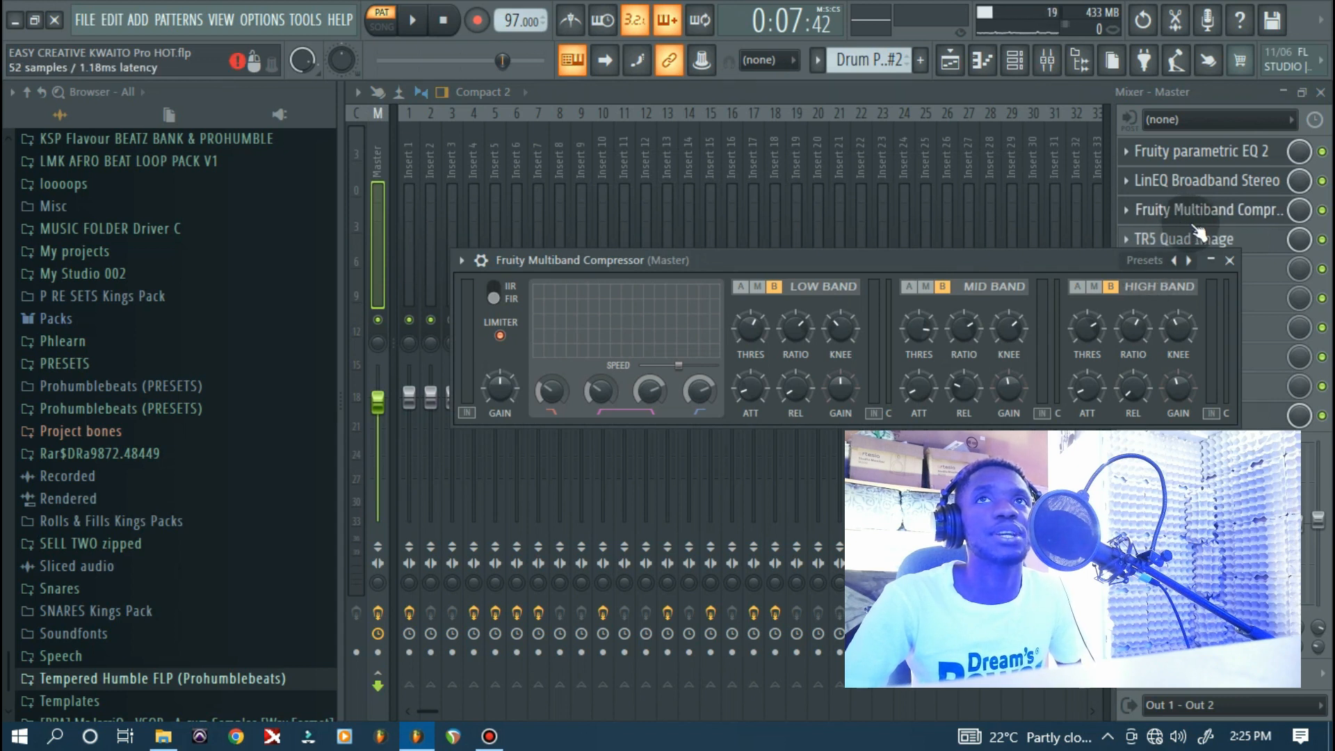
pyautogui.click(1146, 265)
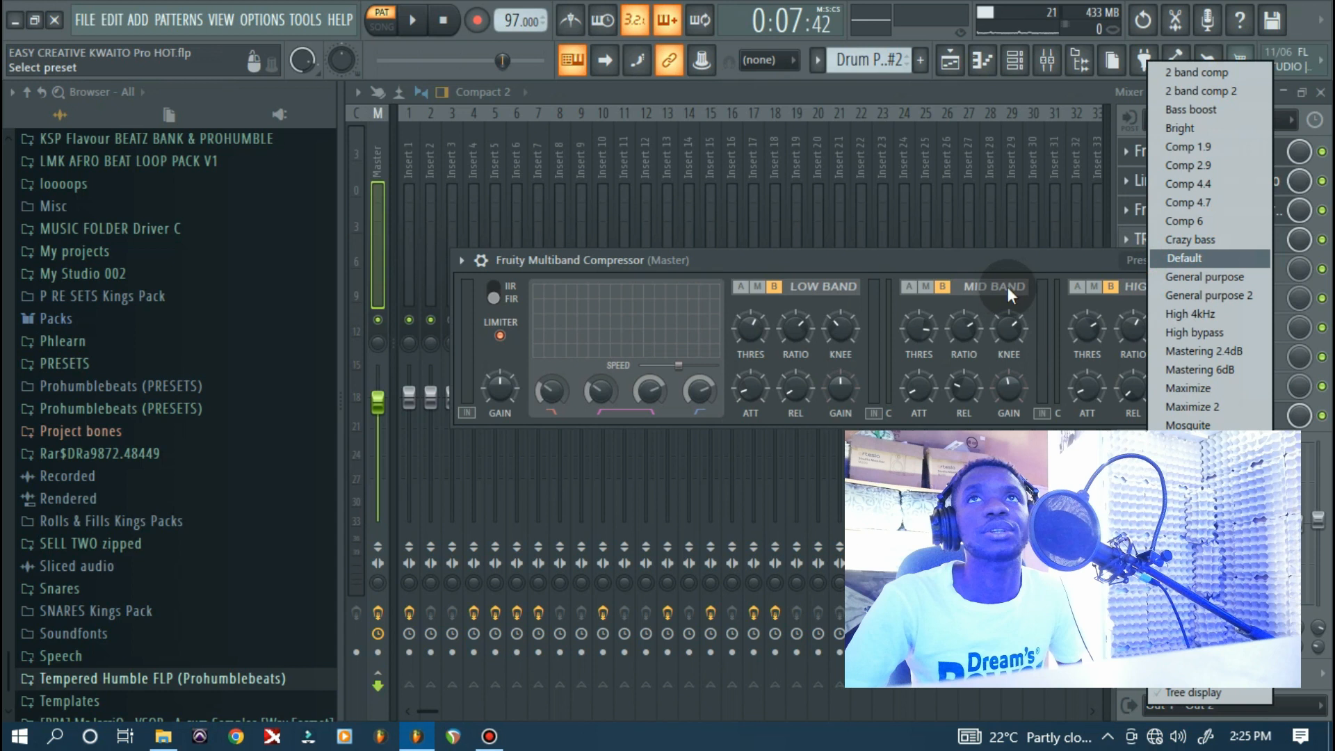
pyautogui.click(1032, 260)
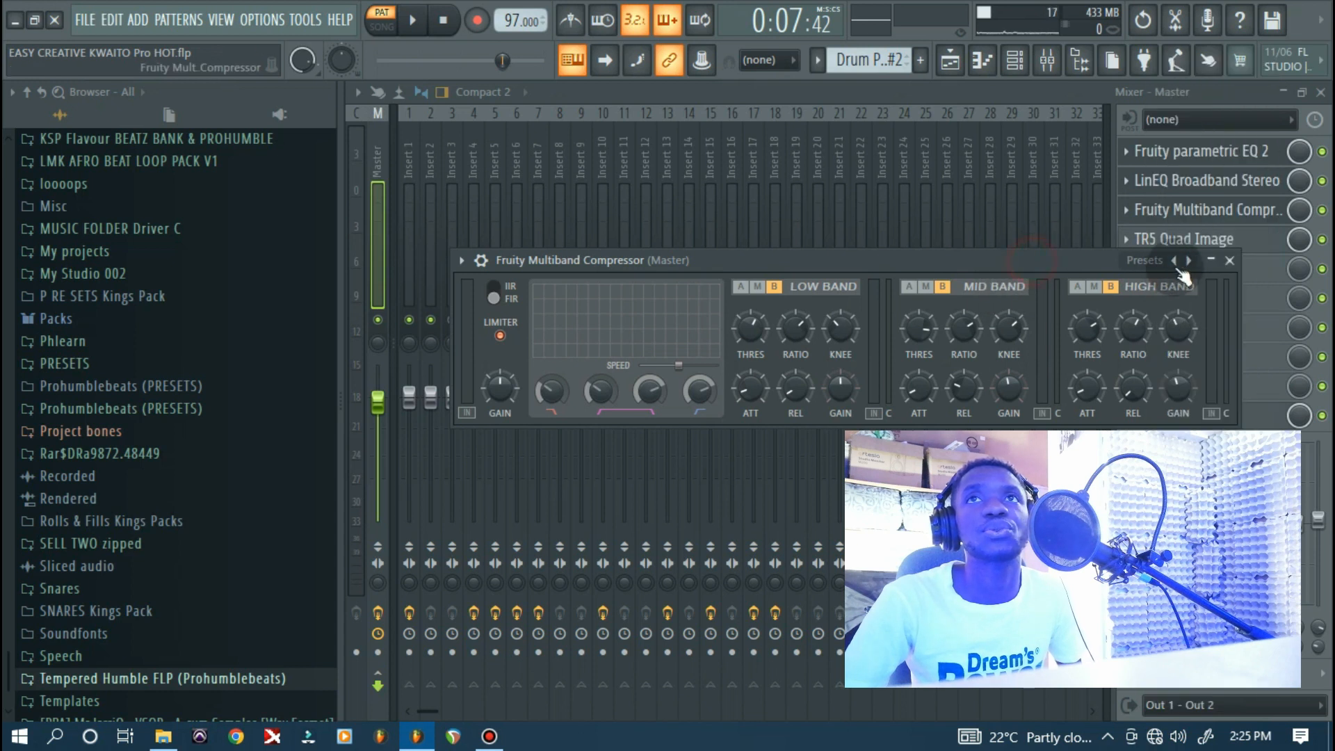
pyautogui.click(1232, 271)
# Inspect the master track's TR5 Quad Image with its Spread Out preset, and briefly show the Fruity Limiter
pyautogui.click(1210, 239)
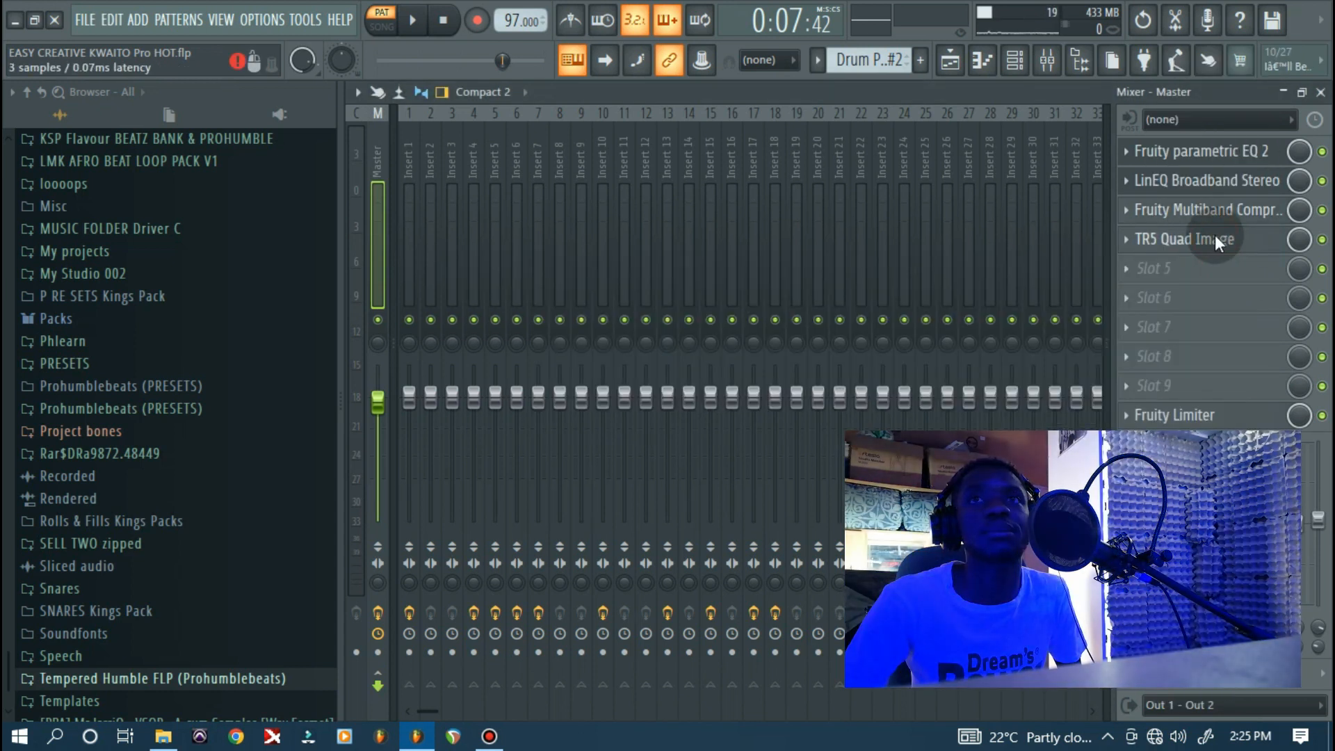
pyautogui.moveTo(1063, 184); pyautogui.dragTo(904, 197)
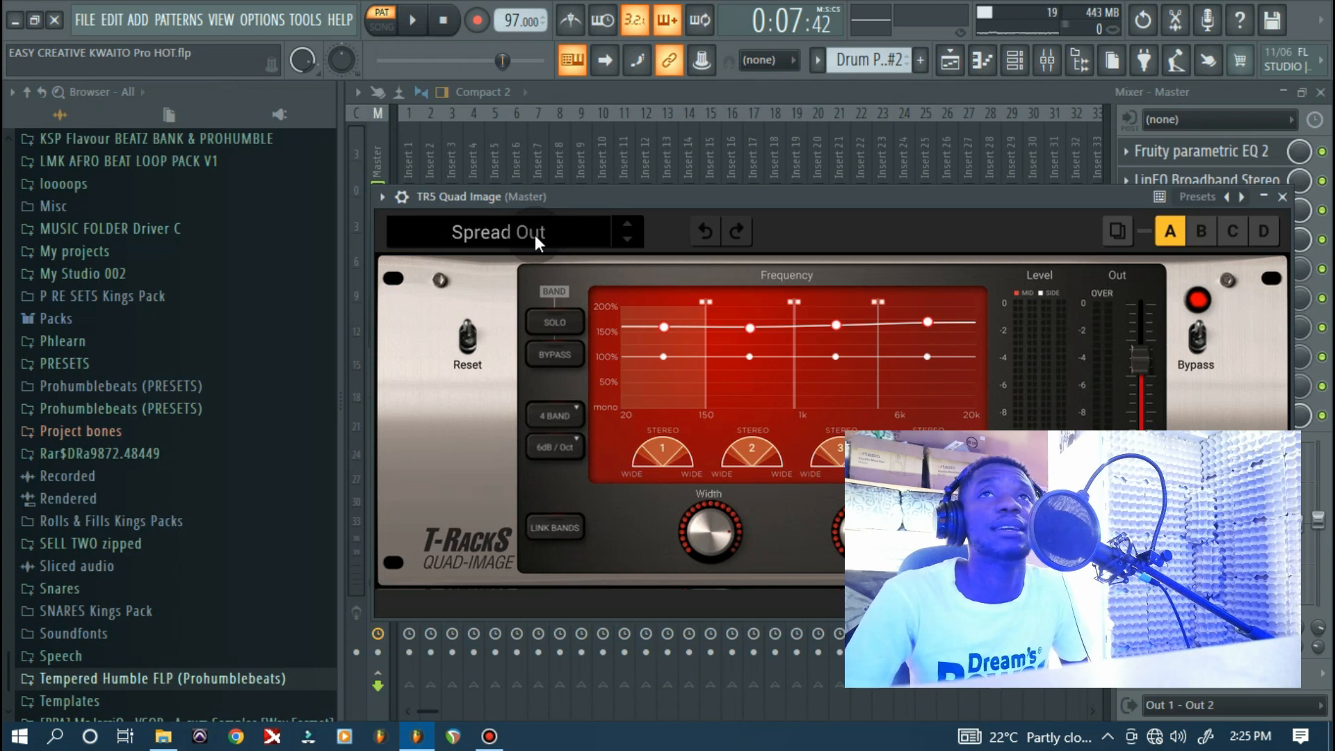
pyautogui.click(1282, 197)
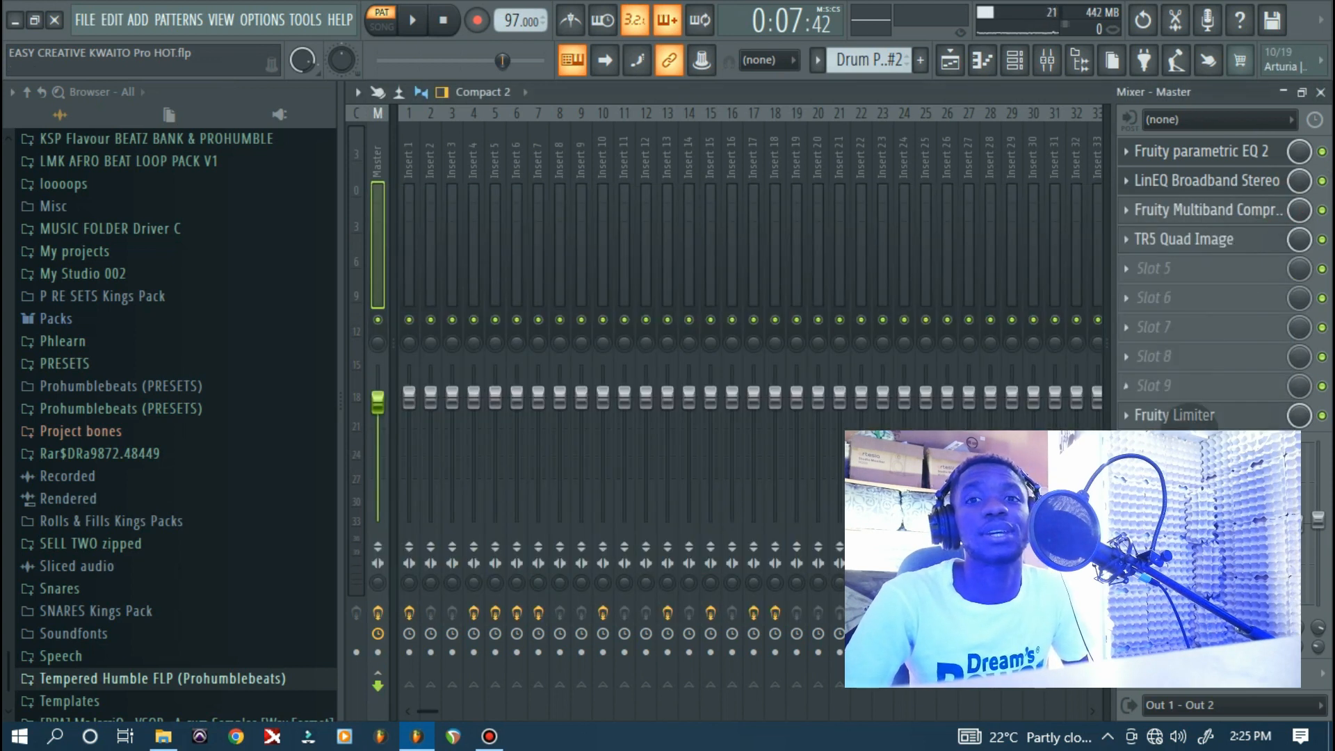
pyautogui.click(1195, 420)
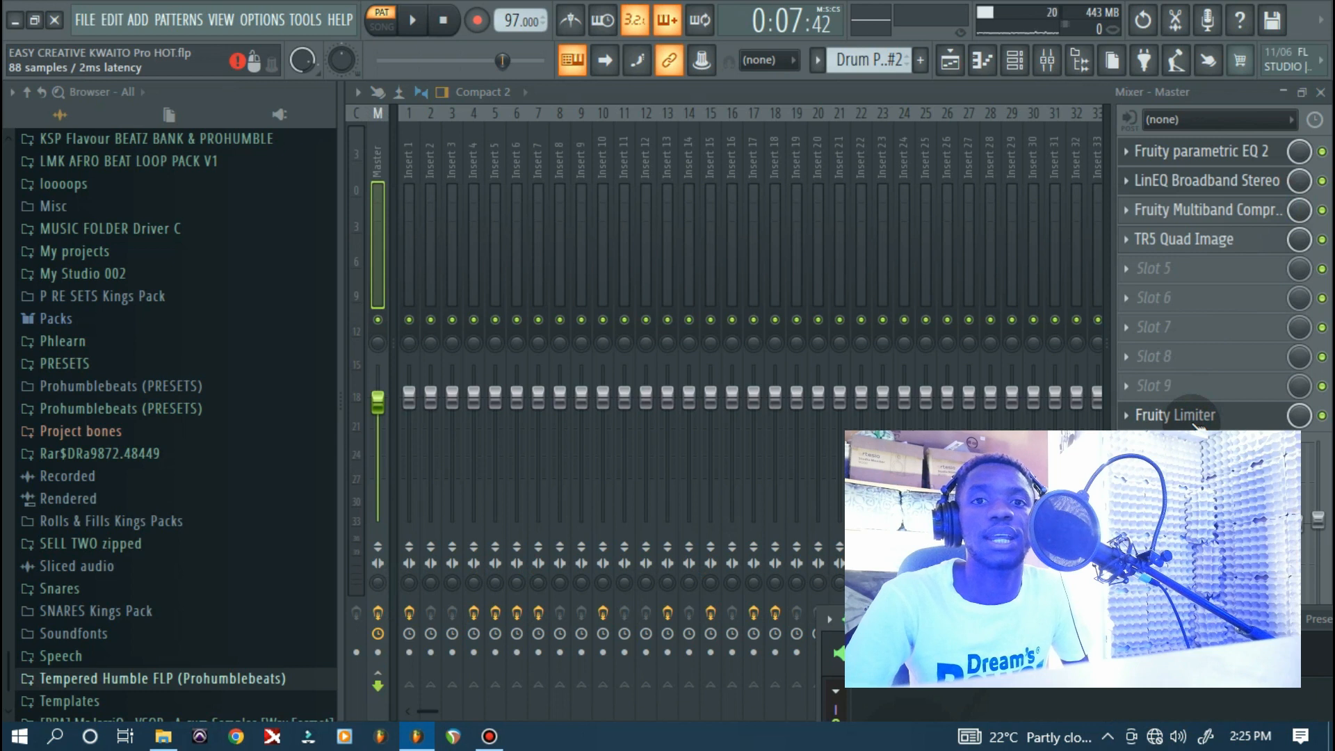
pyautogui.click(1196, 420)
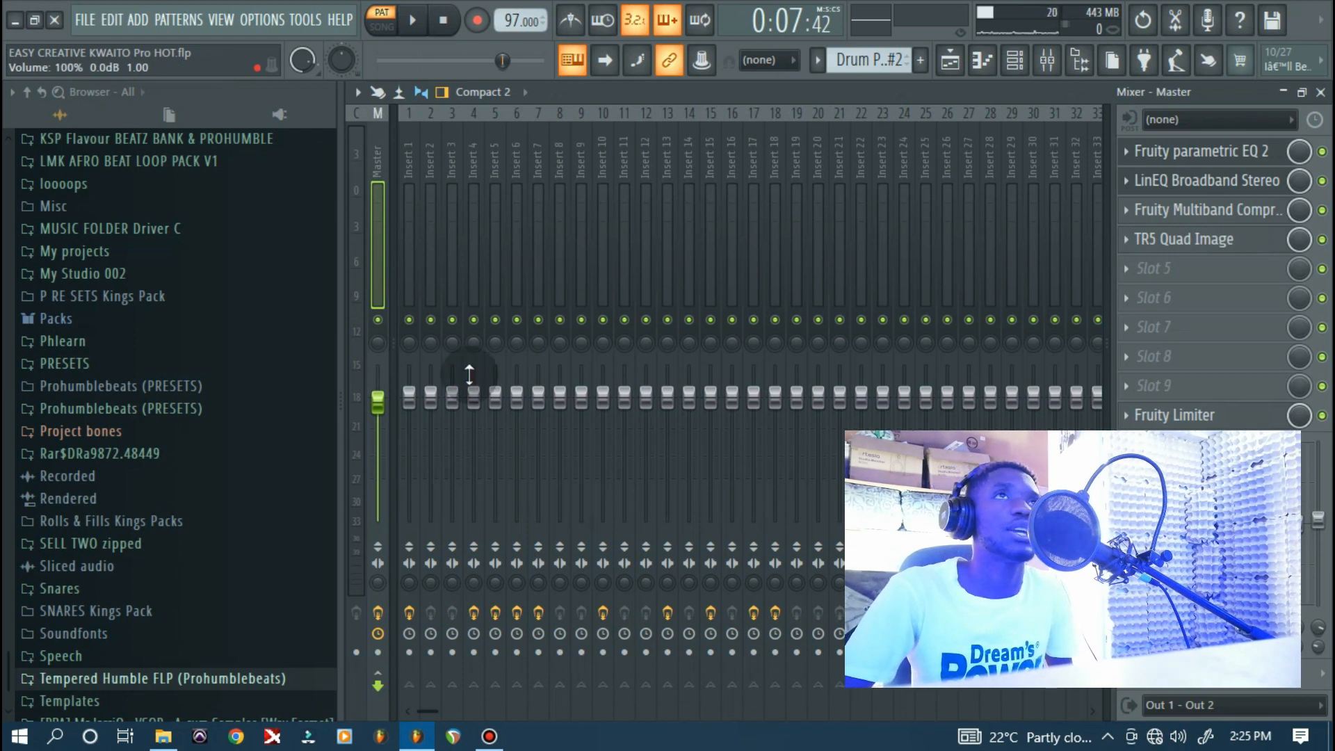
# Return to the playlist arrangement and play it back
pyautogui.click(946, 71)
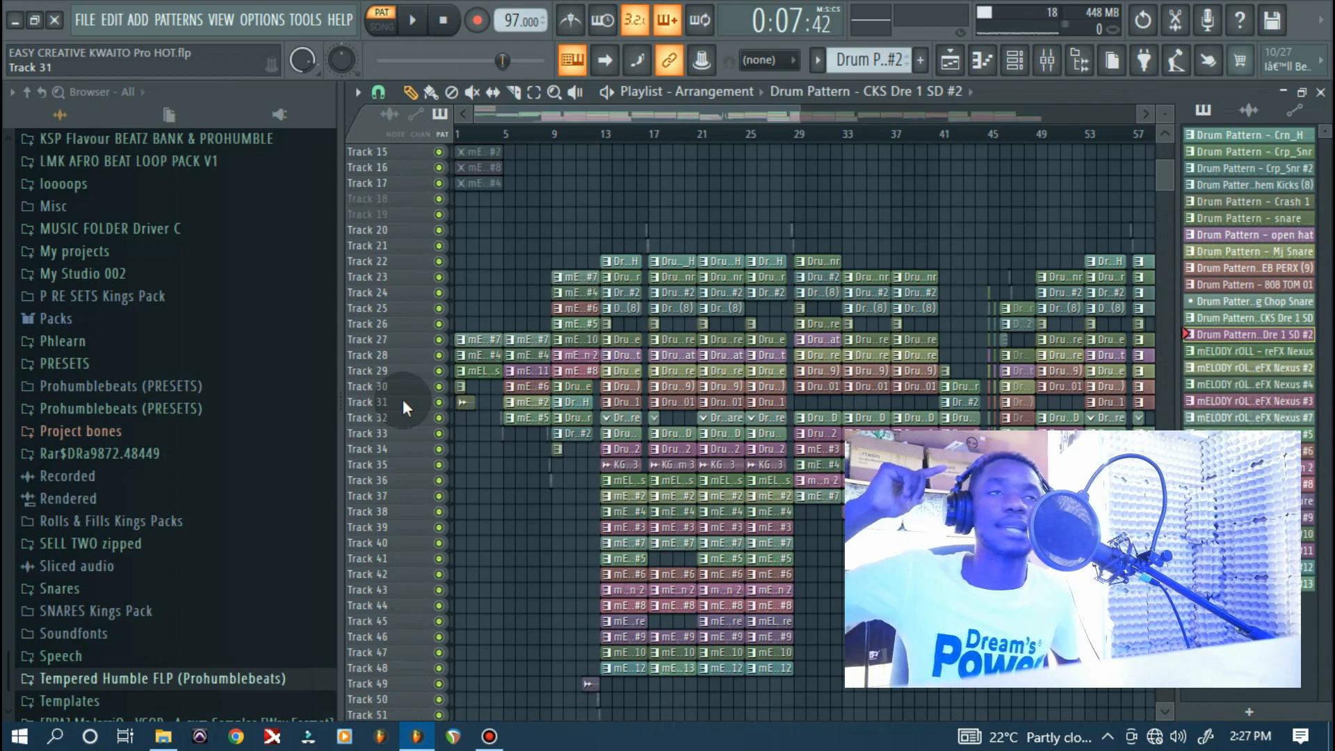
pyautogui.press('space')
pyautogui.press('space')
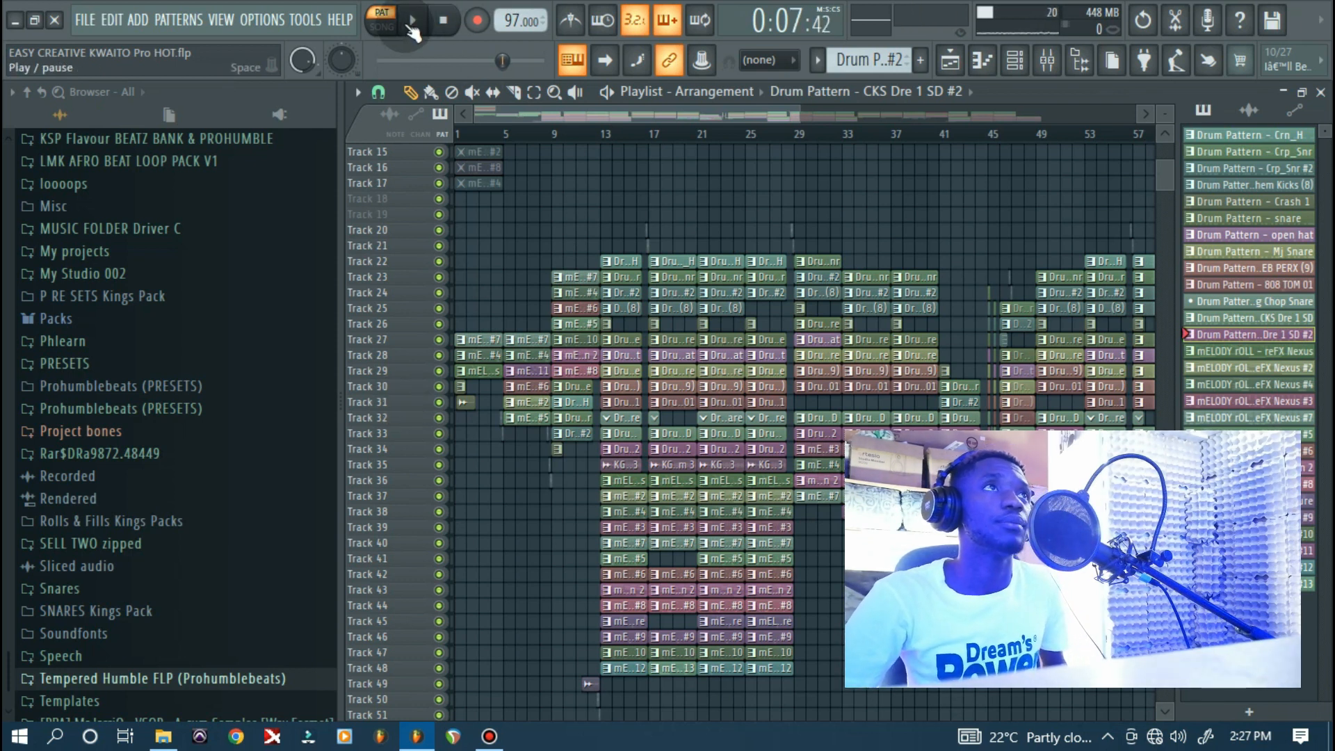
pyautogui.press('space')
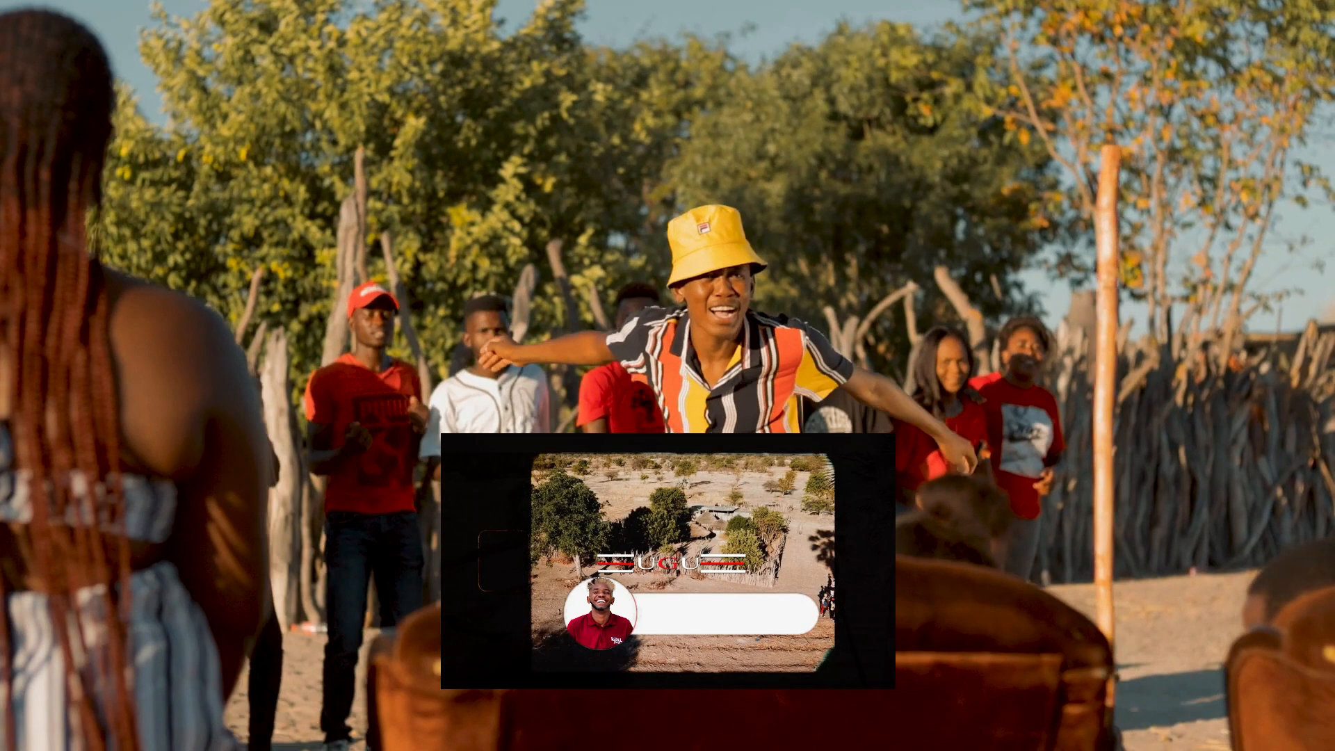